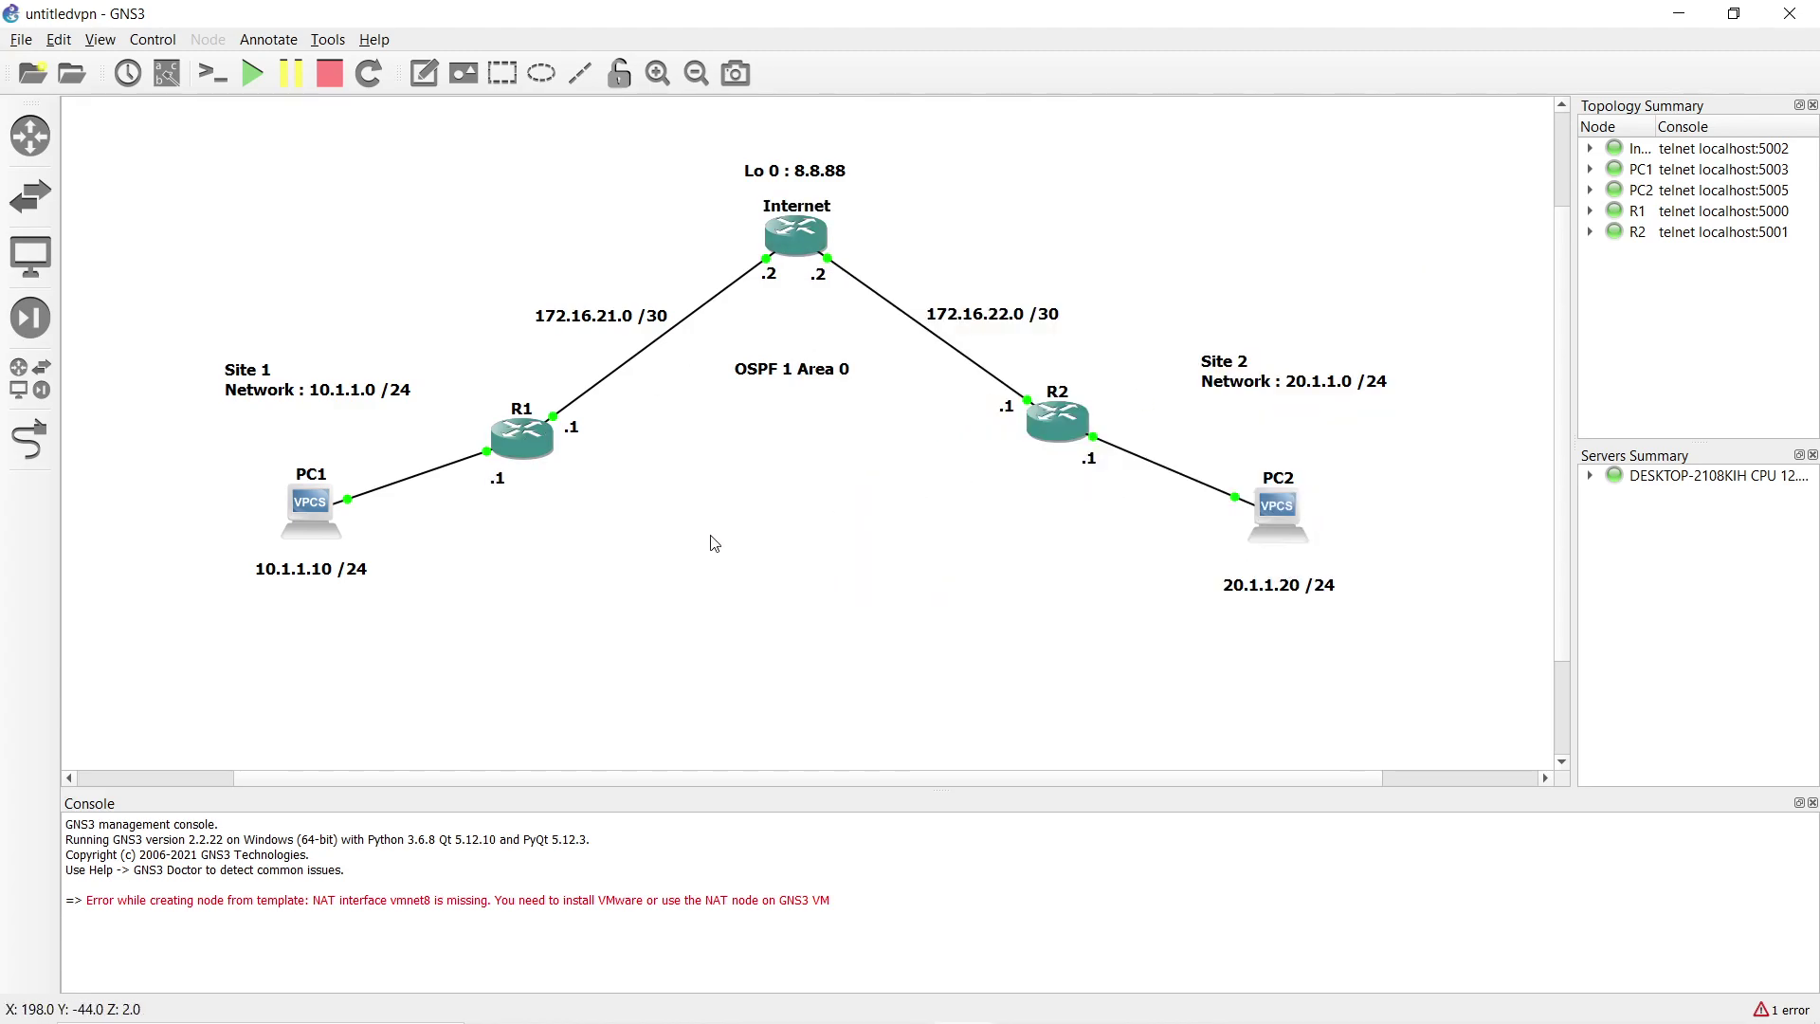
Give PC1 address 10.1.1.10/24 with gateway 10.1.1.1.
mouse_move(1055, 985)
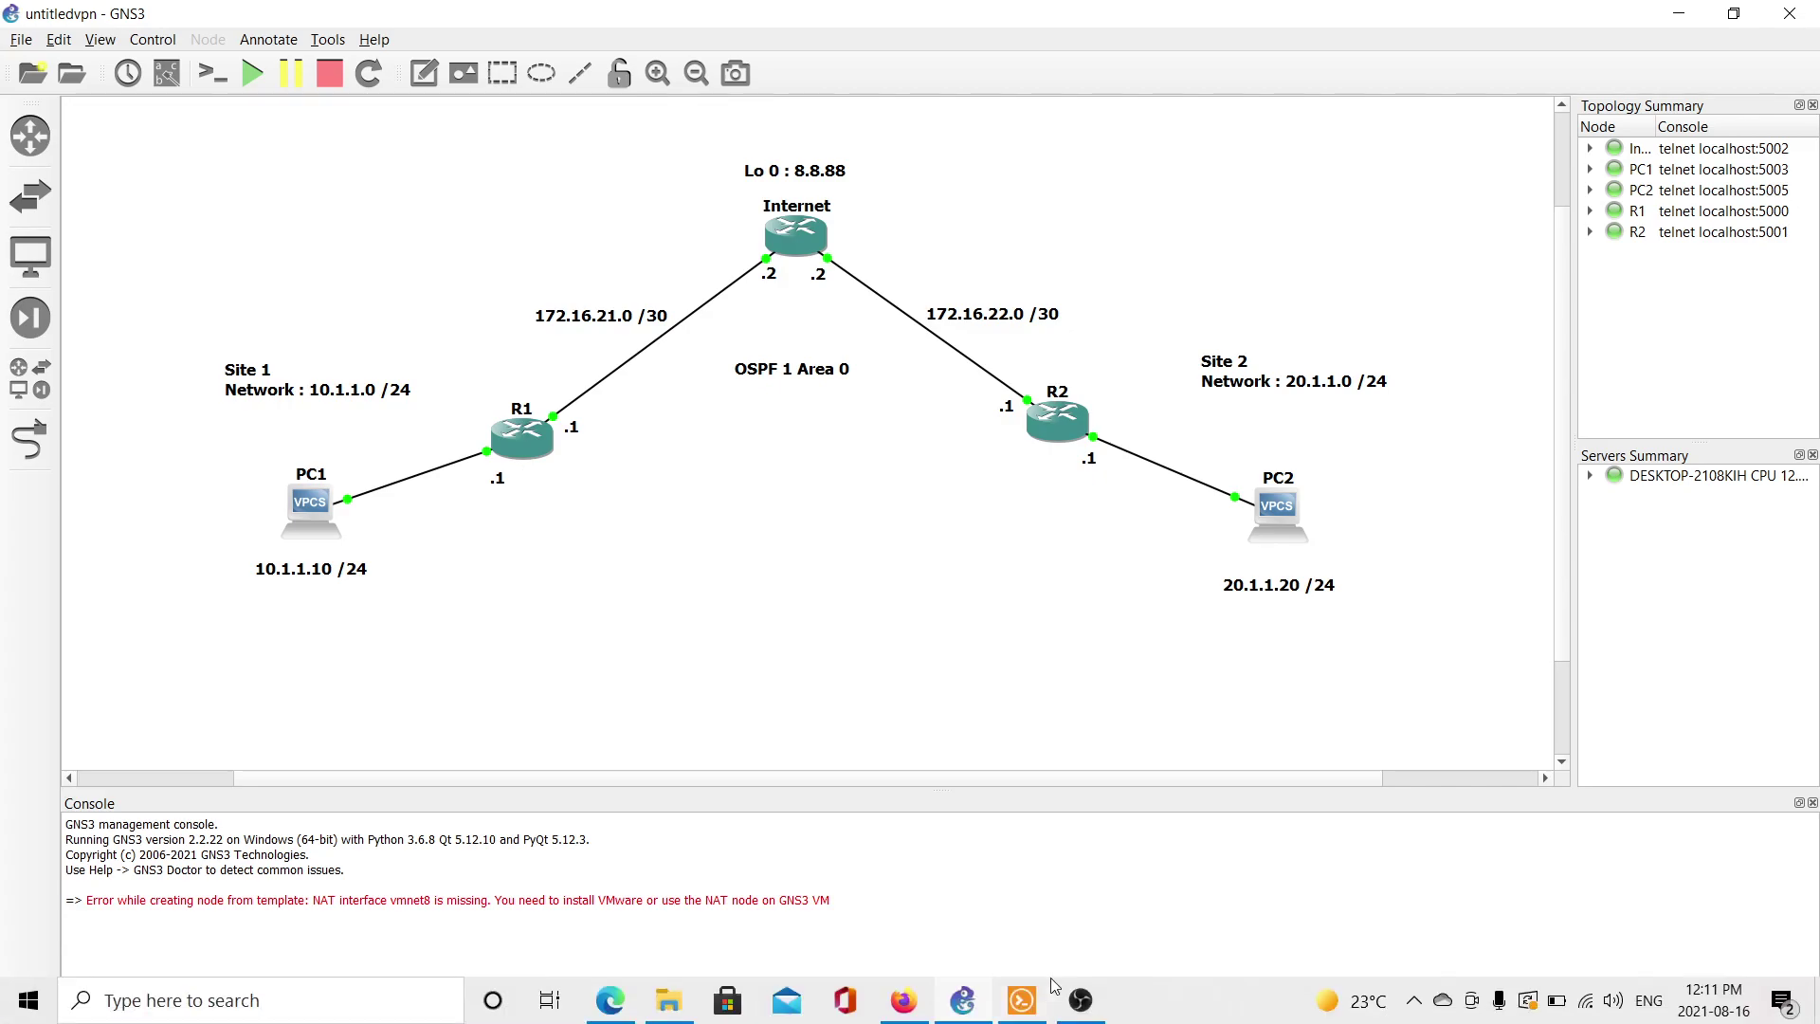
left_click(1080, 1000)
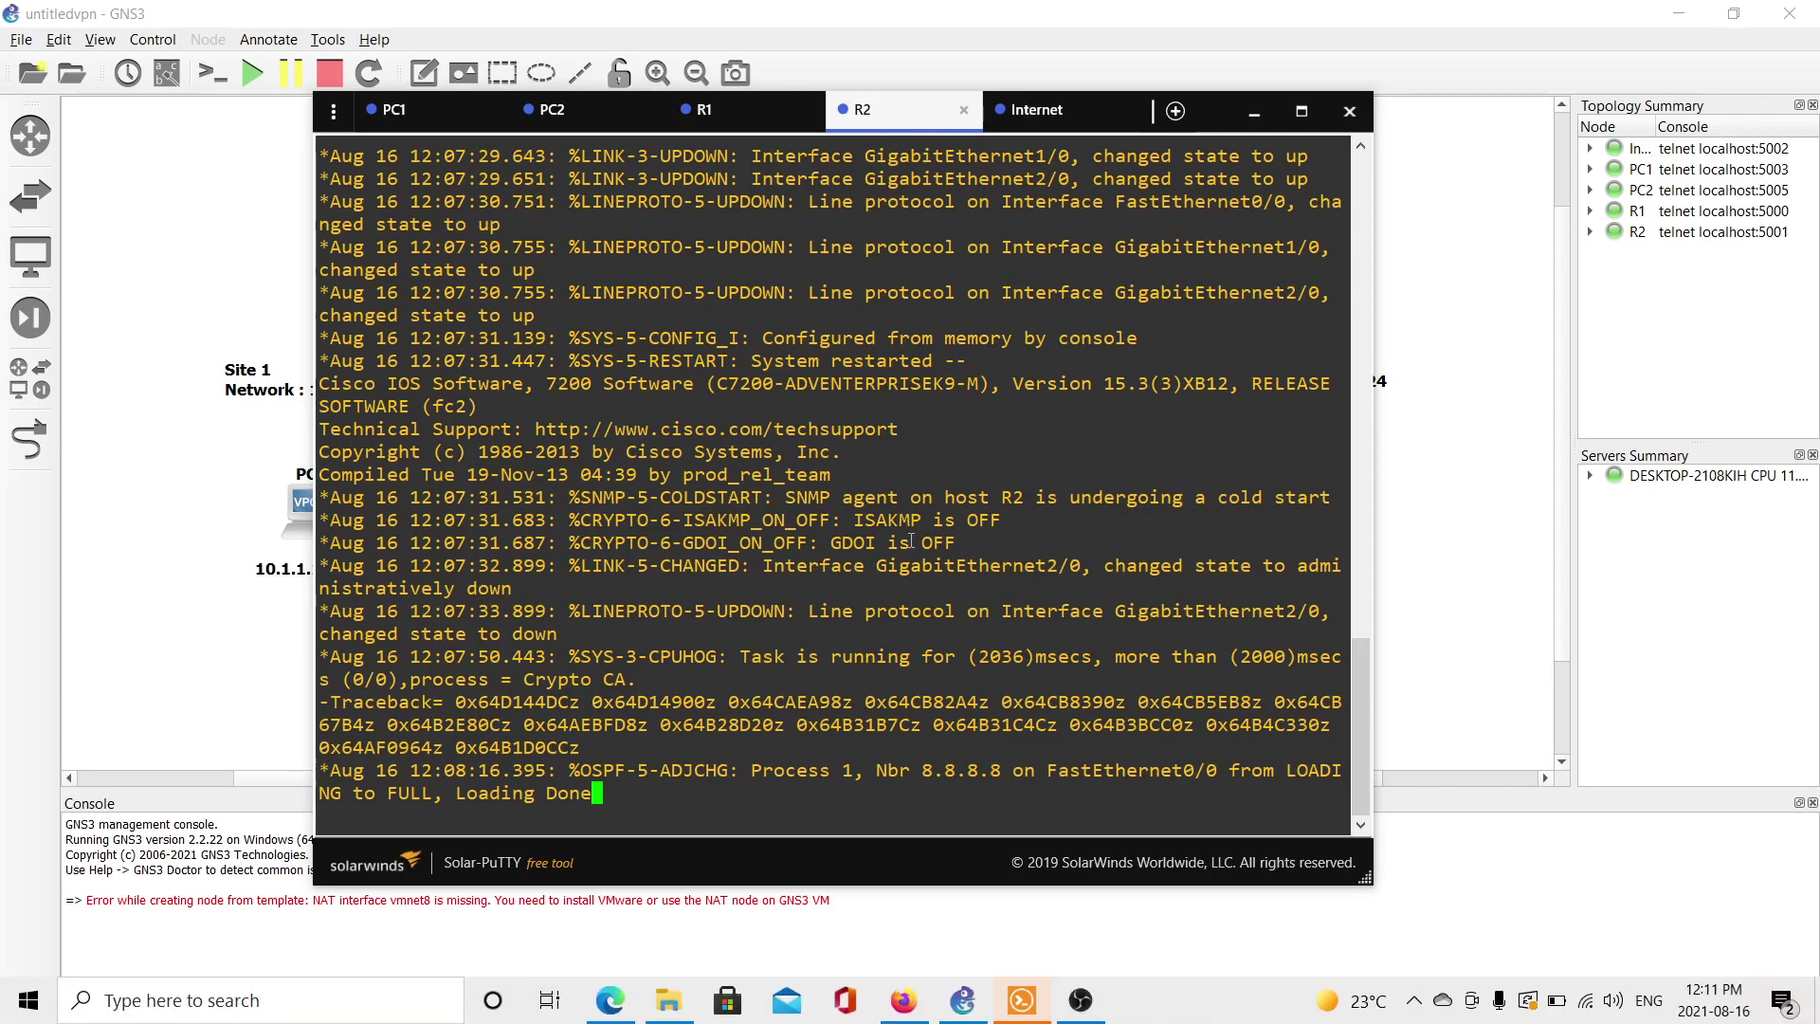
left_click_drag(391, 109, 838, 154)
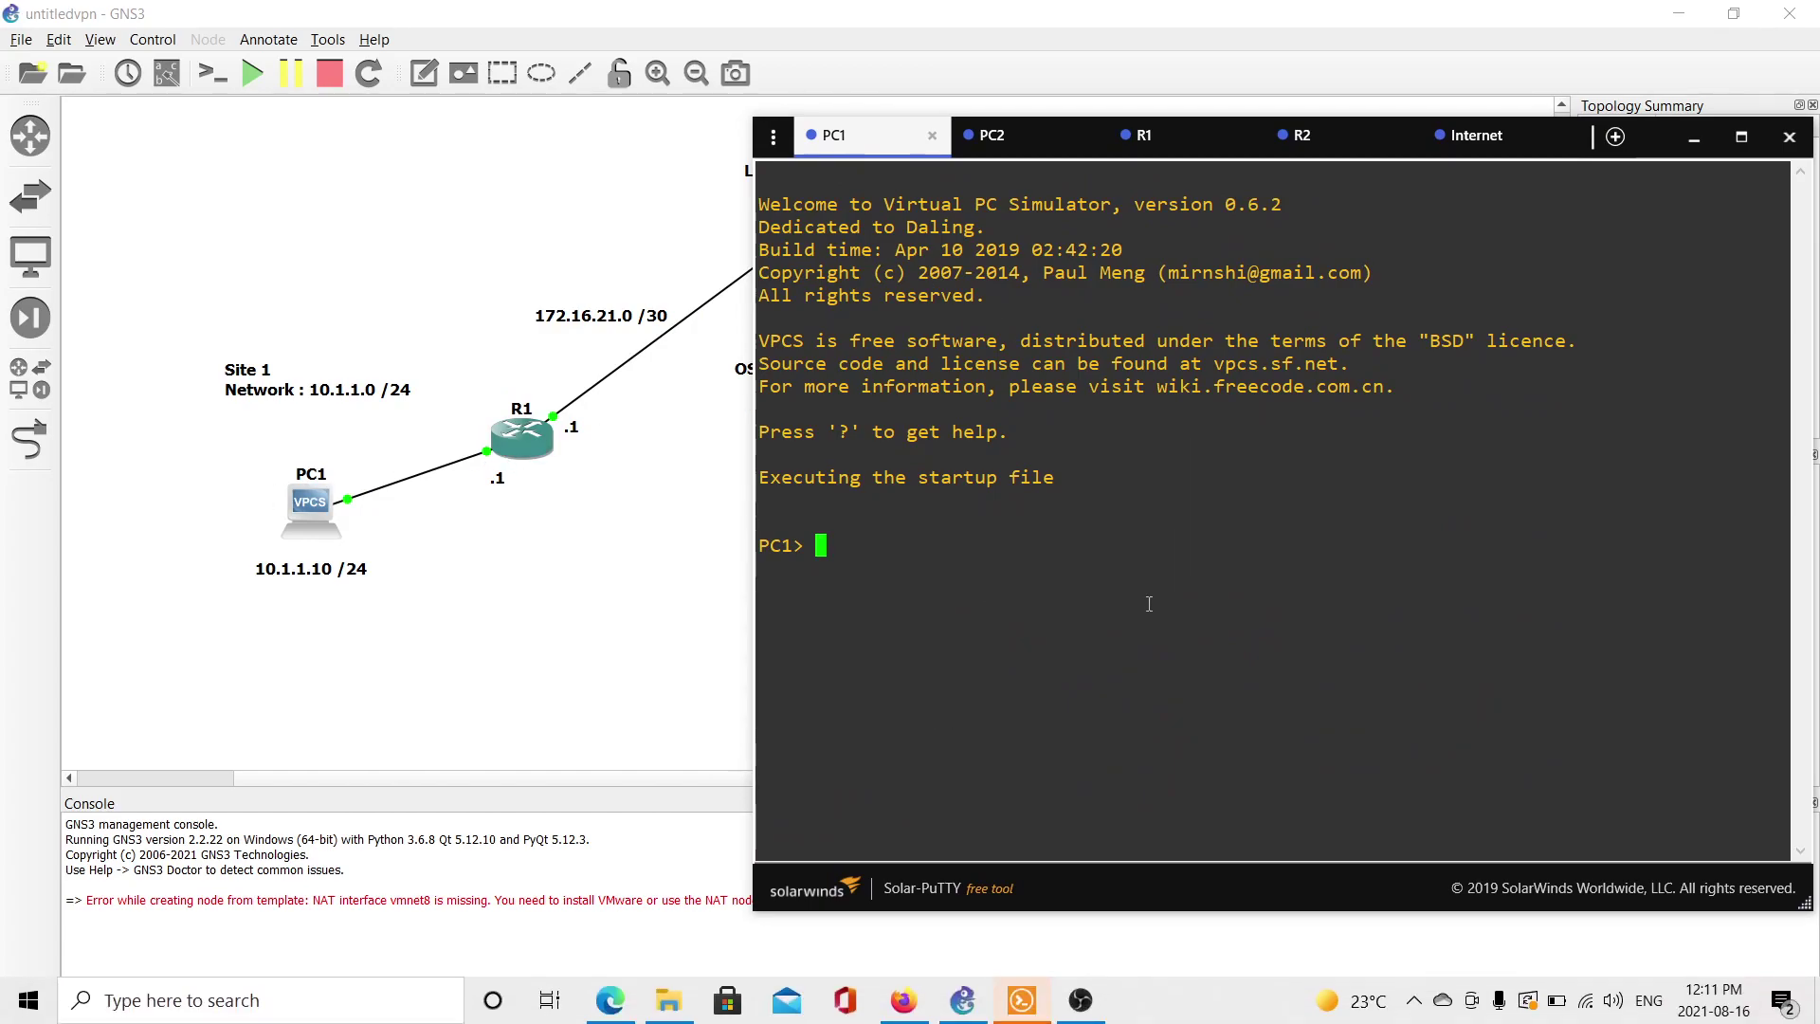
type("ip ")
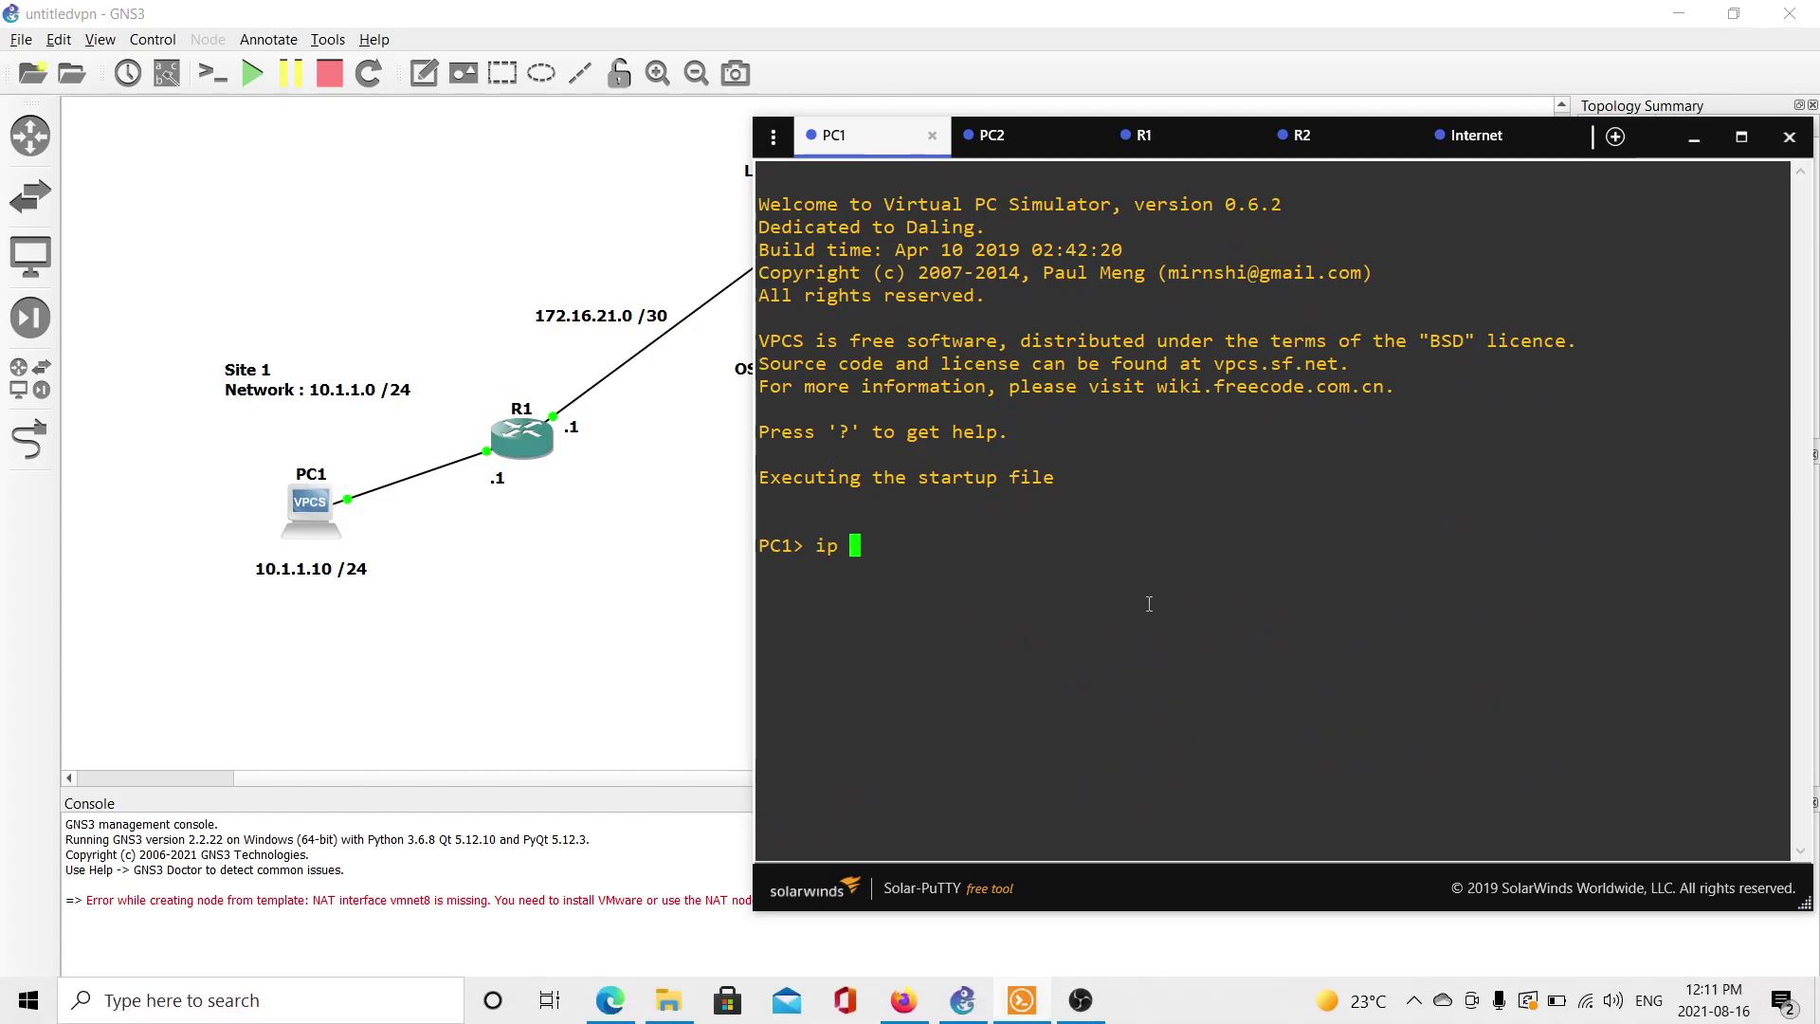
type("10.1.1.")
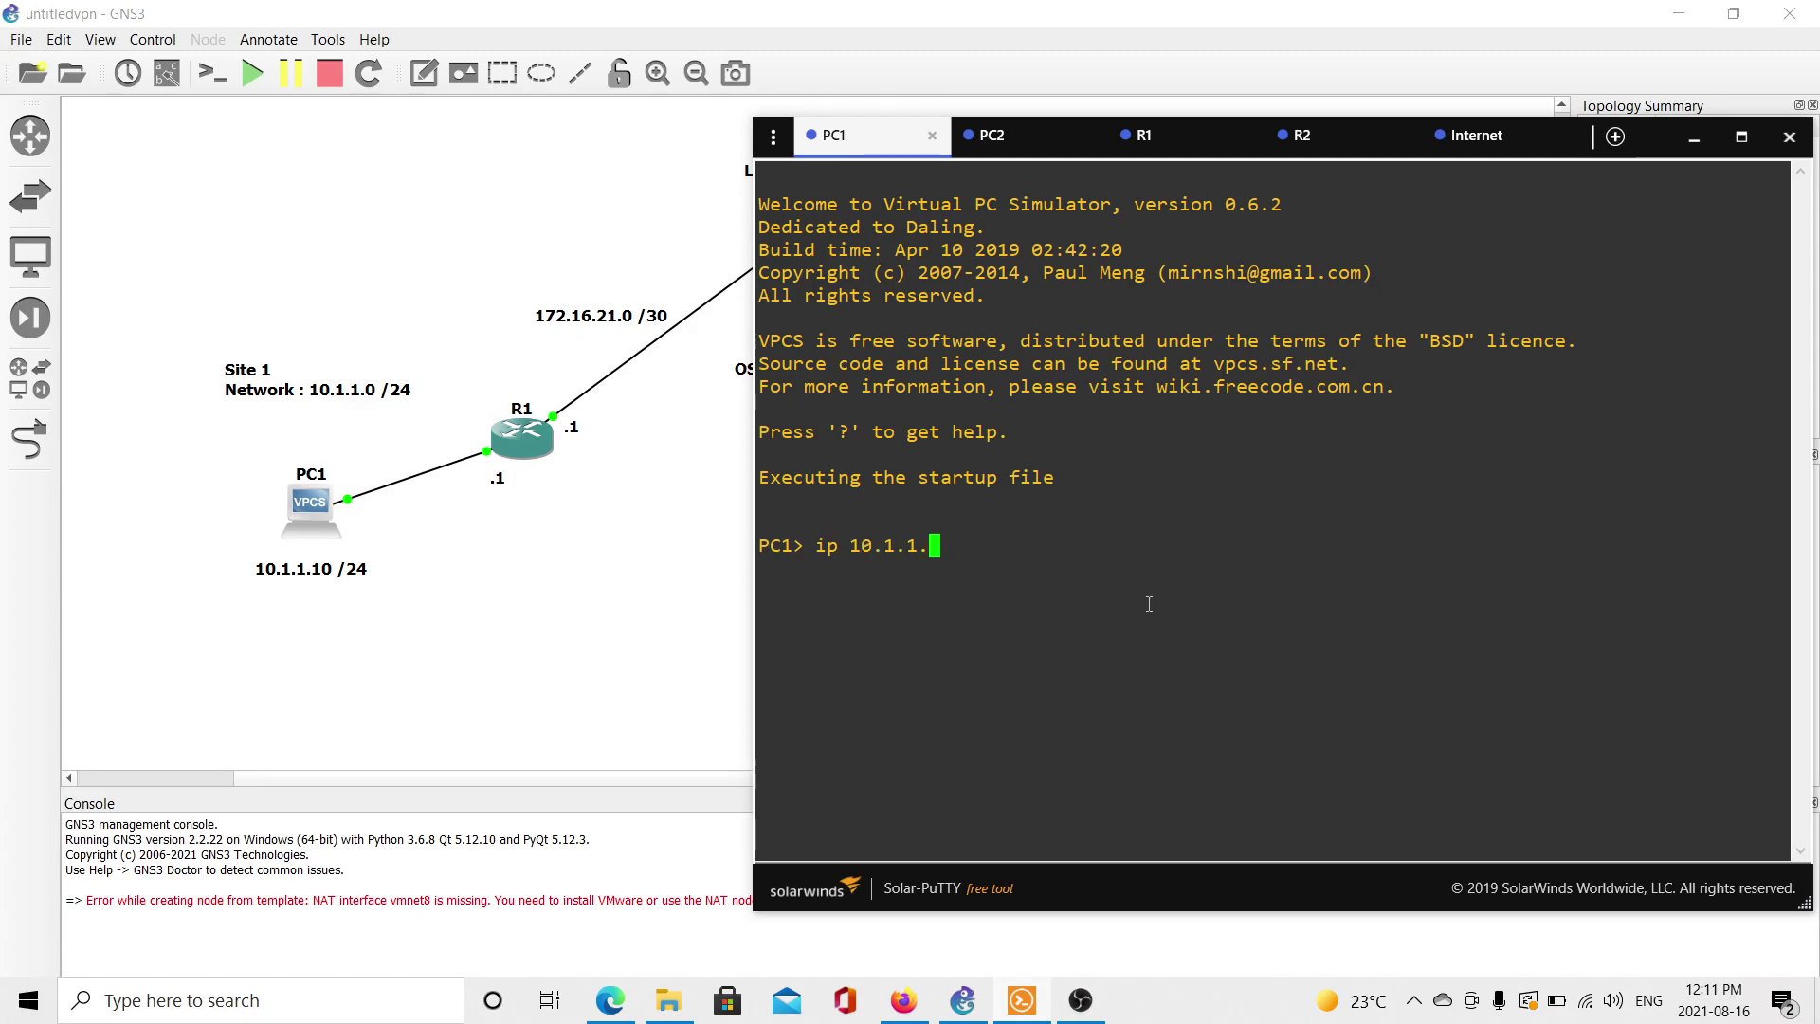
type("10/24 10.1.1.11")
key("BackSpace")
key("Return")
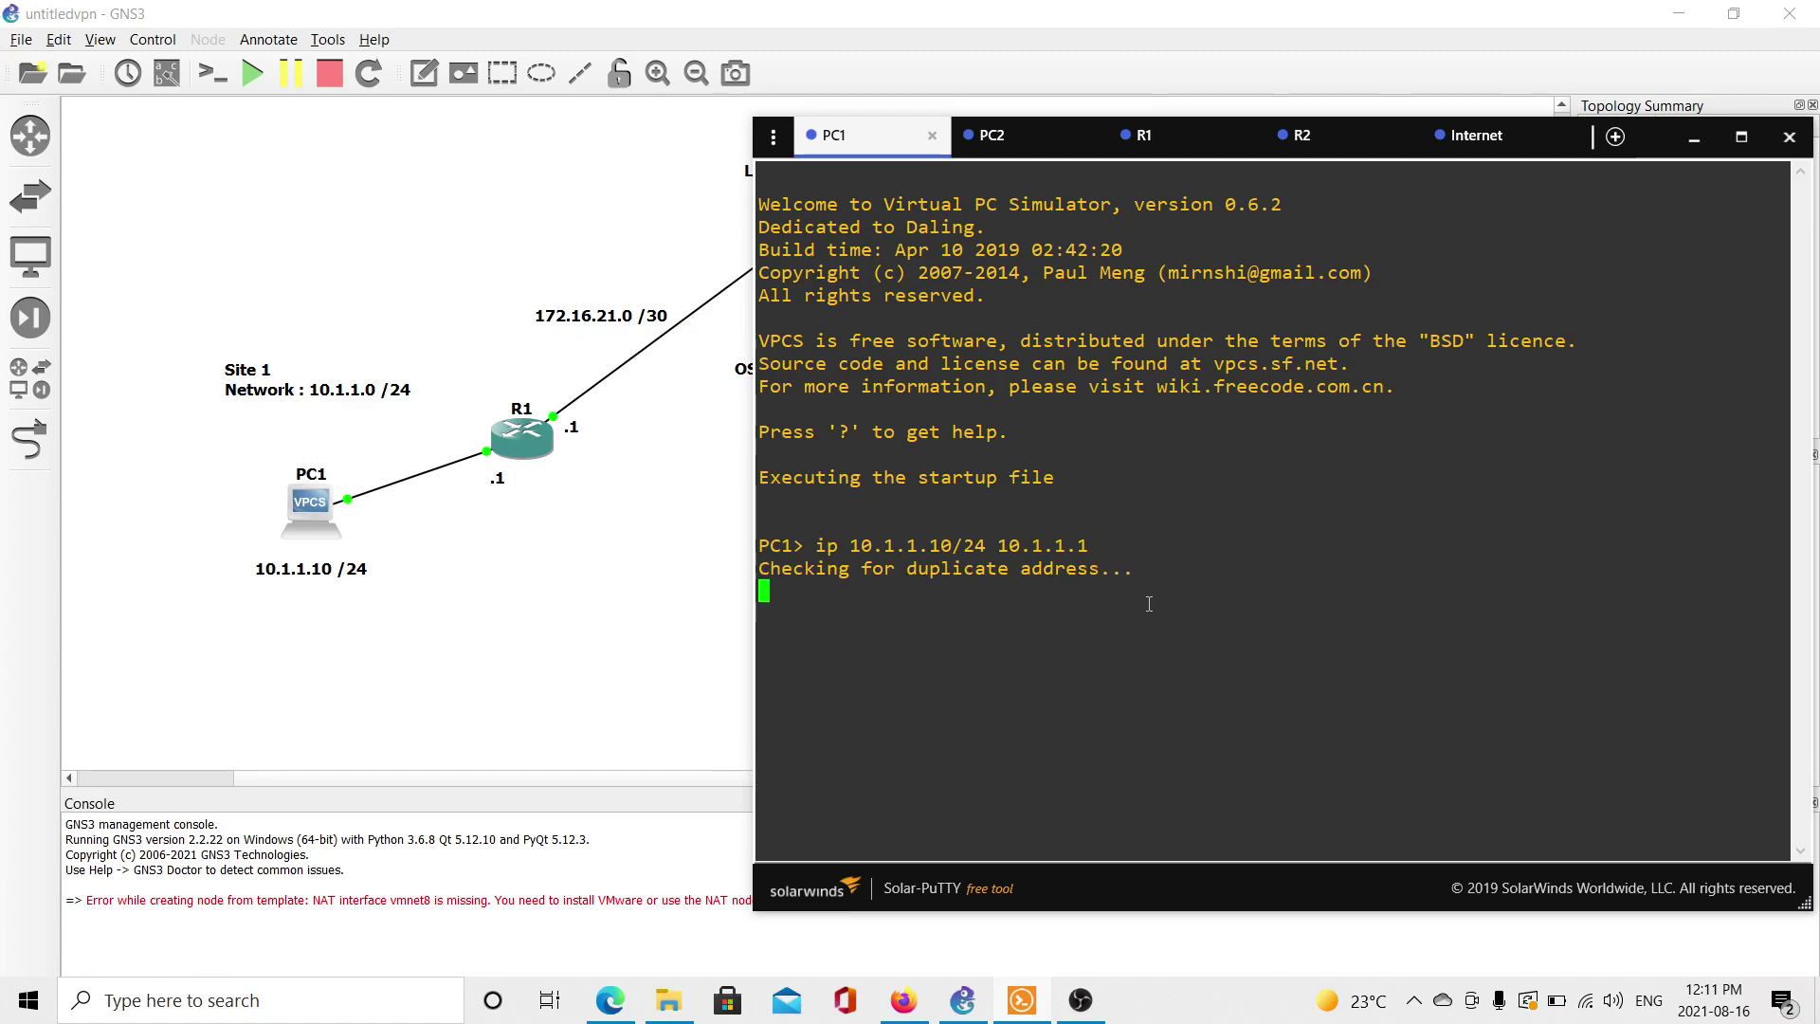
Give PC2 address 20.1.1.20/24 with gateway 20.1.1.1.
left_click_drag(1033, 144, 406, 137)
type("ip 20.1.1.20/24 20.1.1.1")
key("Return")
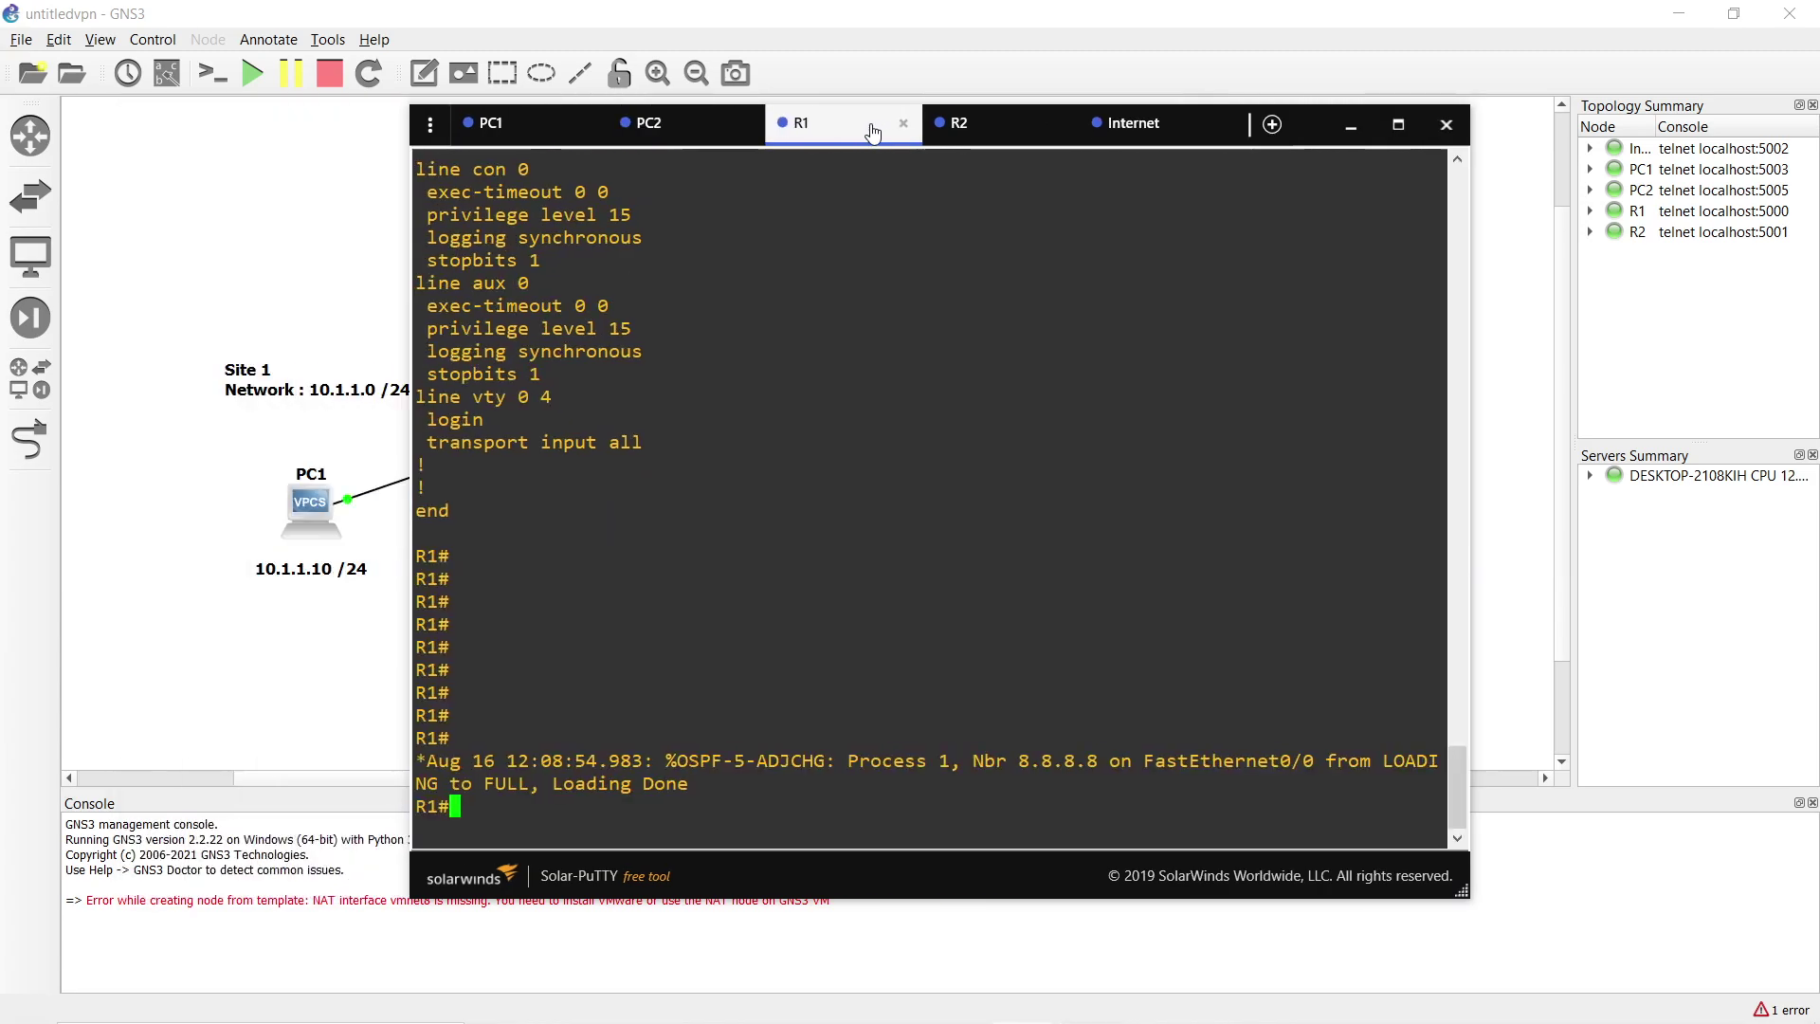
left_click_drag(836, 129, 1031, 124)
left_click(680, 113)
Ping PC2 at 20.1.1.20 from PC1's console.
left_click_drag(687, 114, 908, 107)
type("pi")
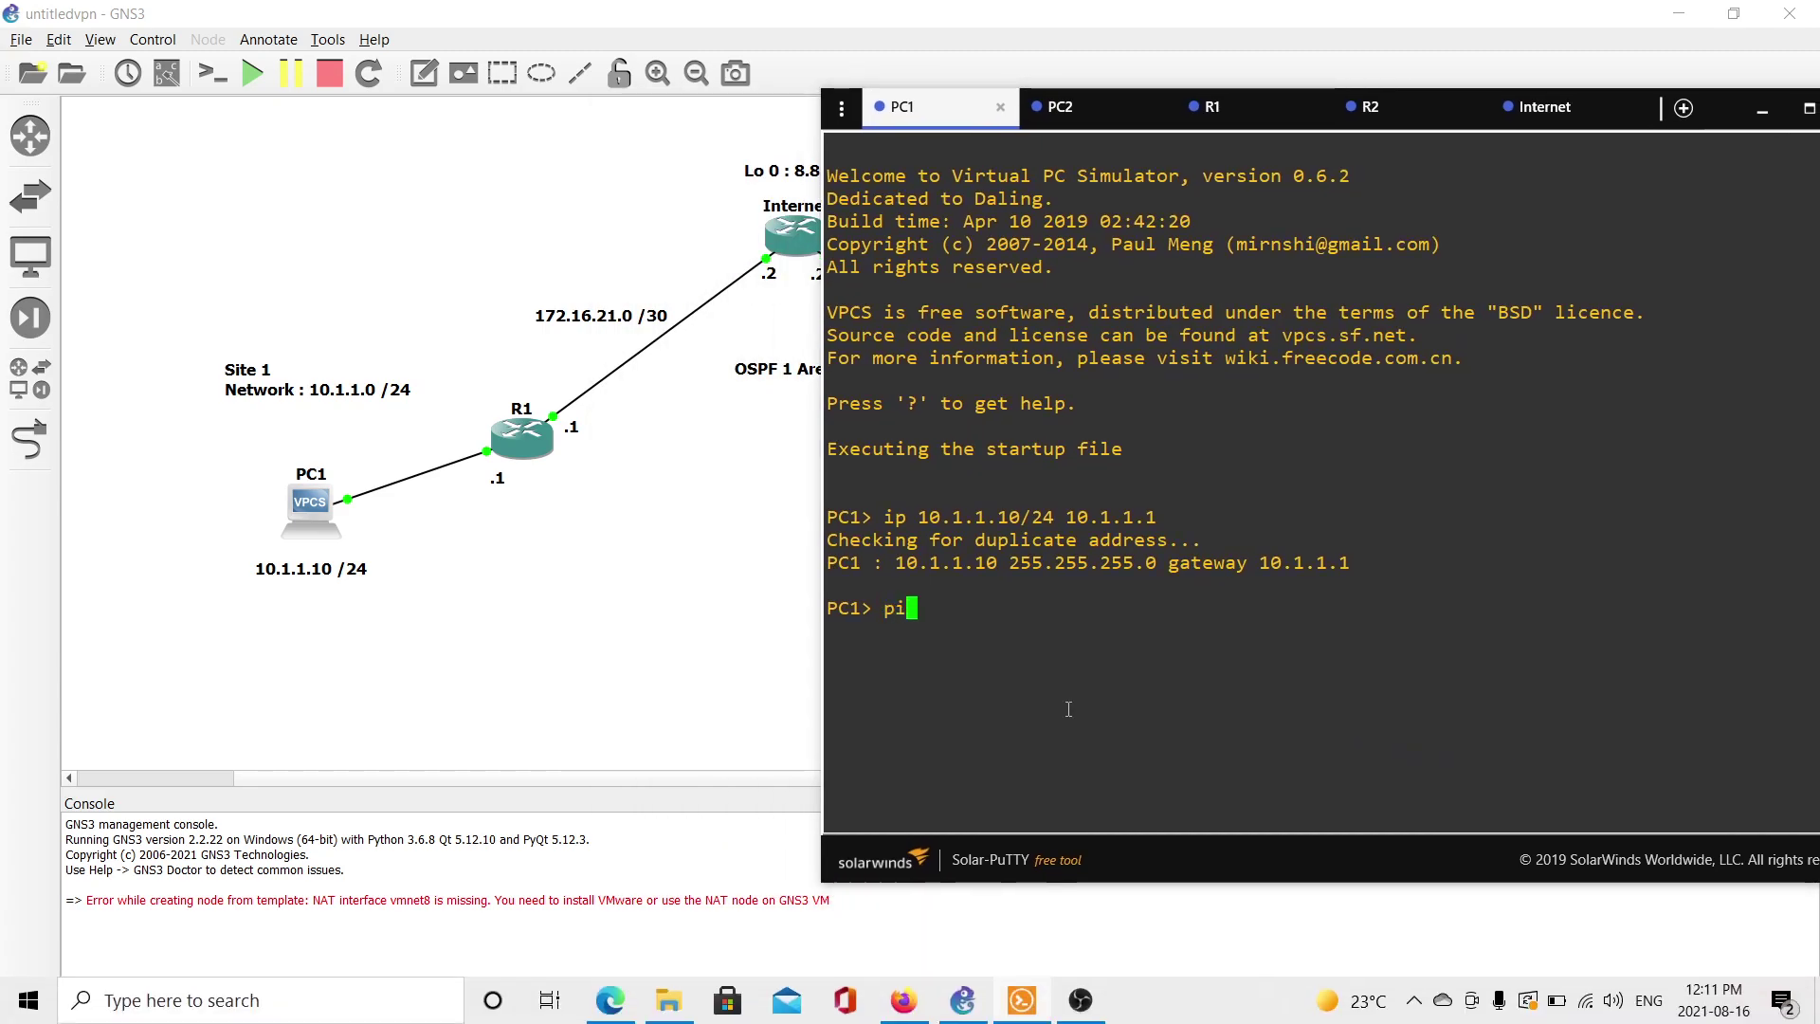
type("ng 20.1")
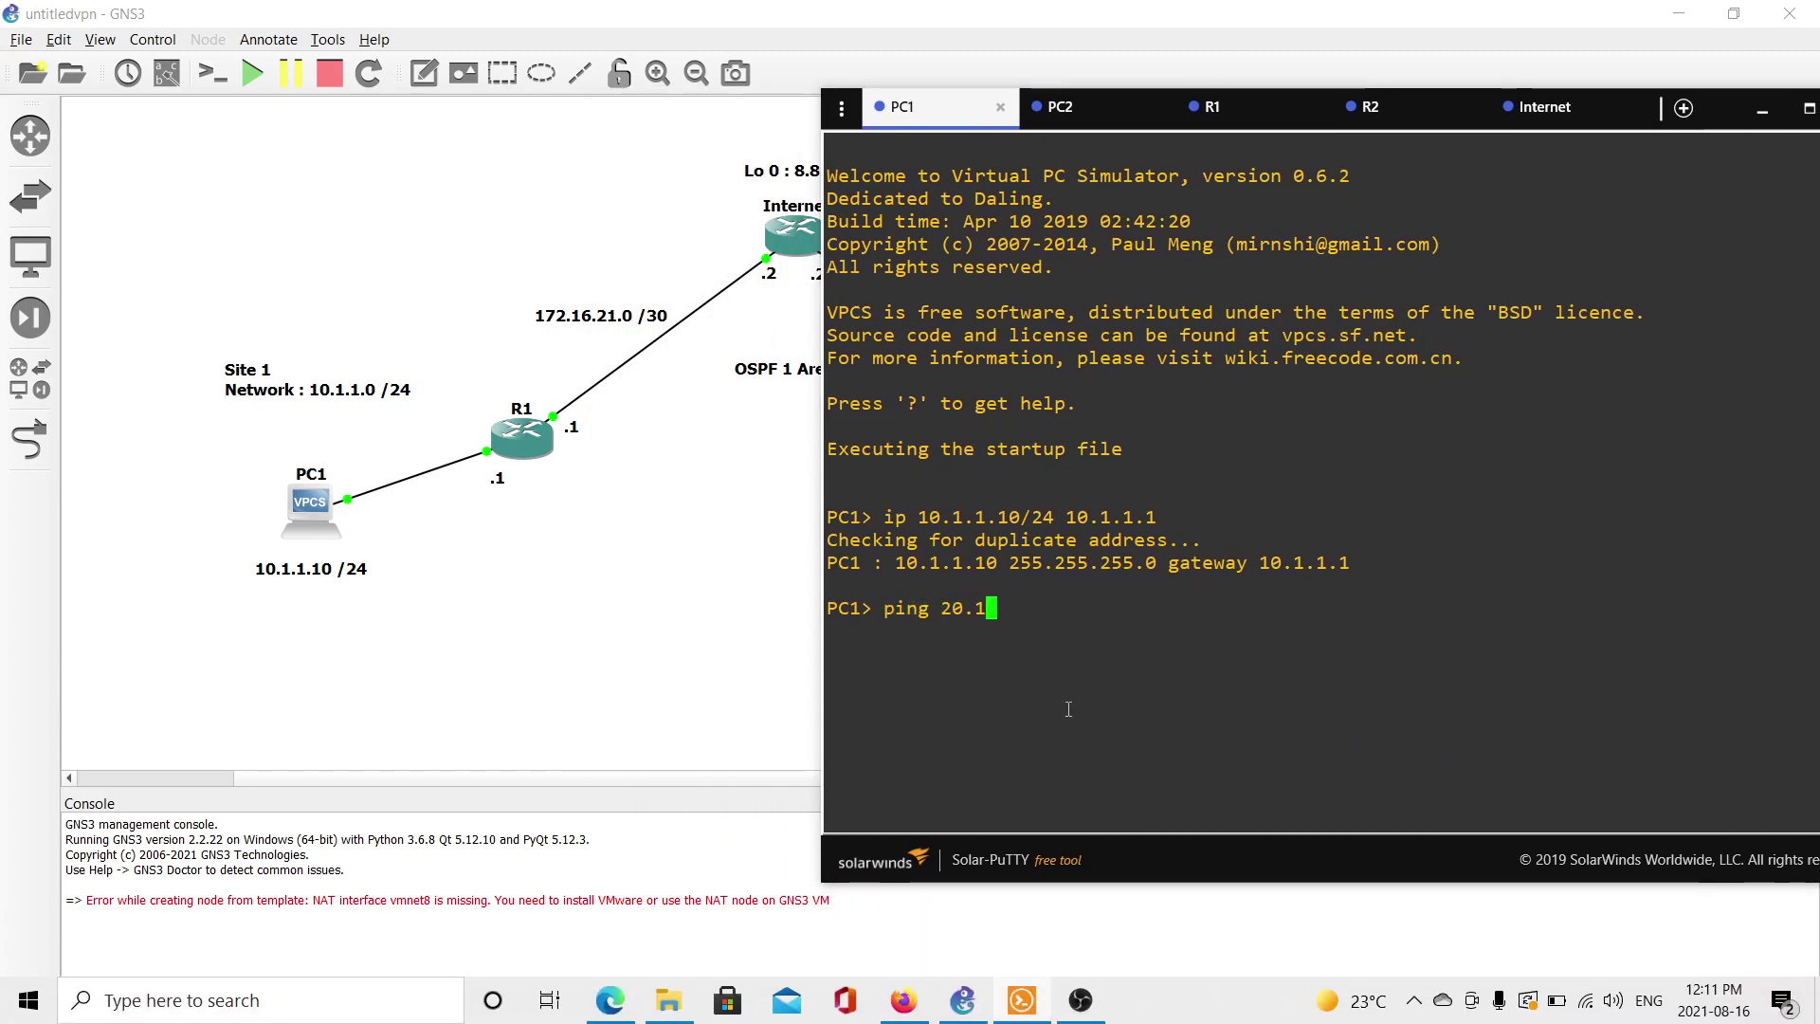
type(".1.20")
key("Return")
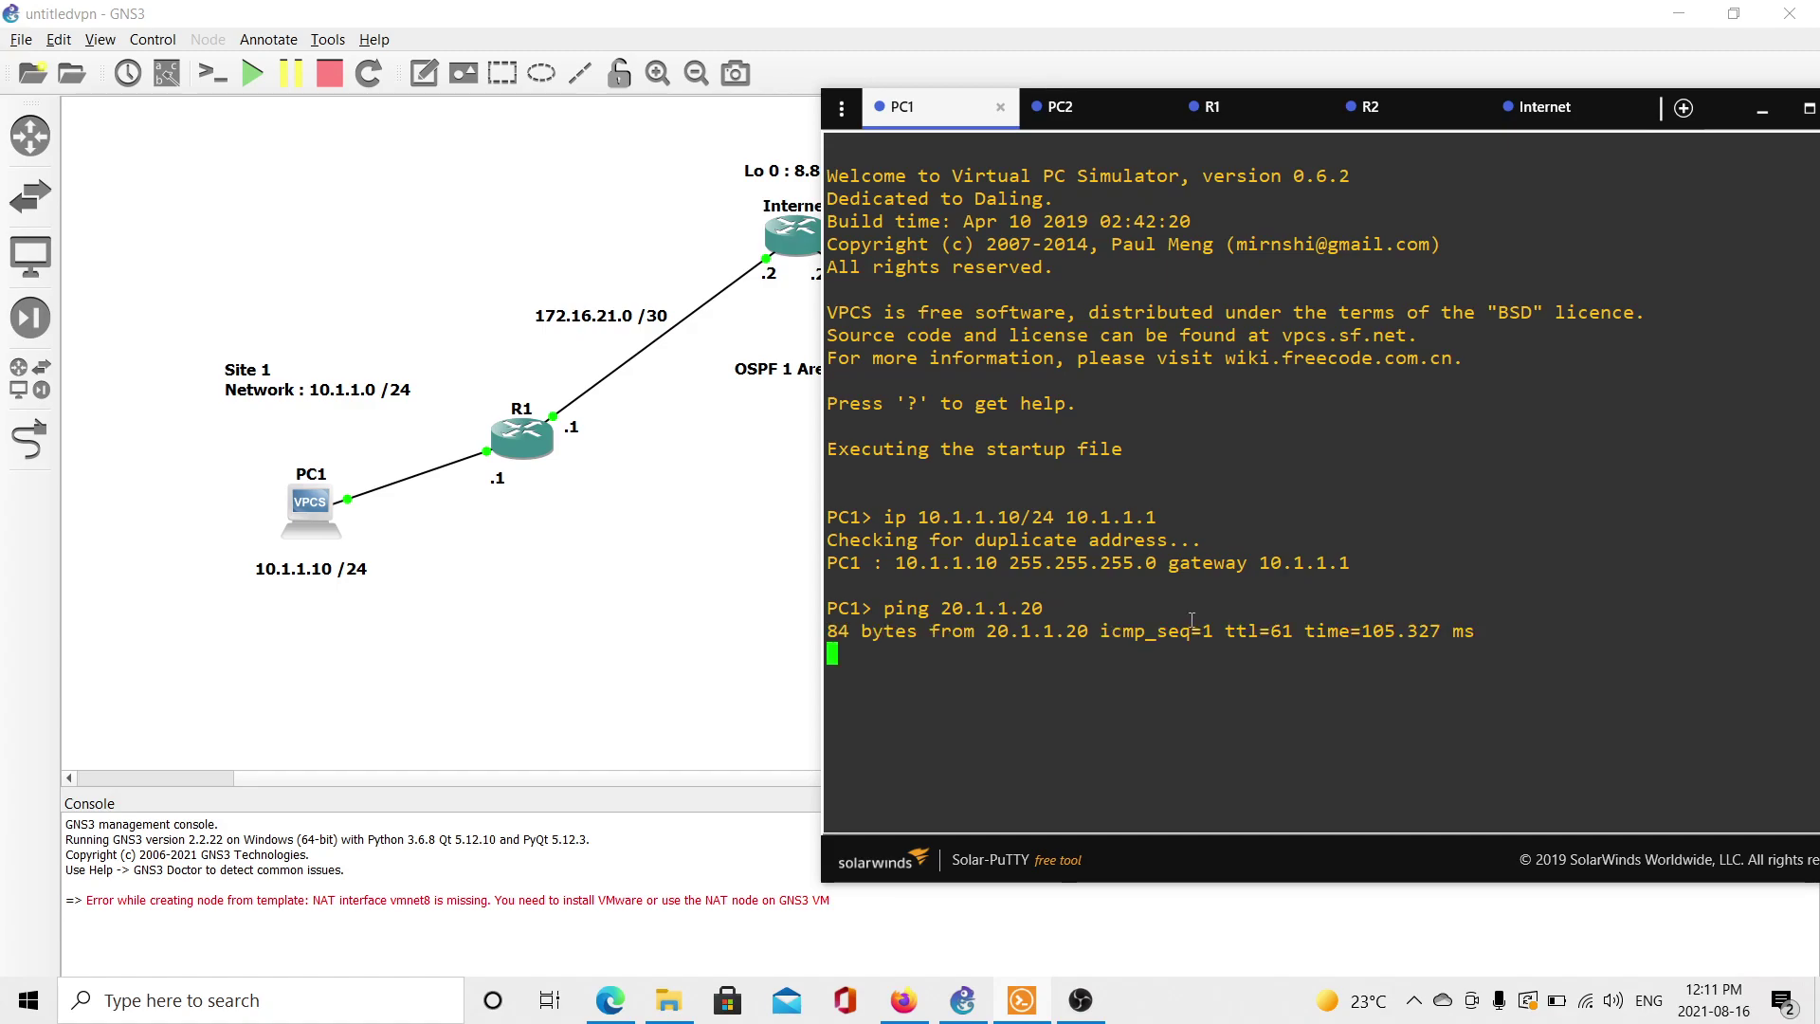
Return to the GNS3 topology and dismiss the backup reminder notification.
left_click(1067, 109)
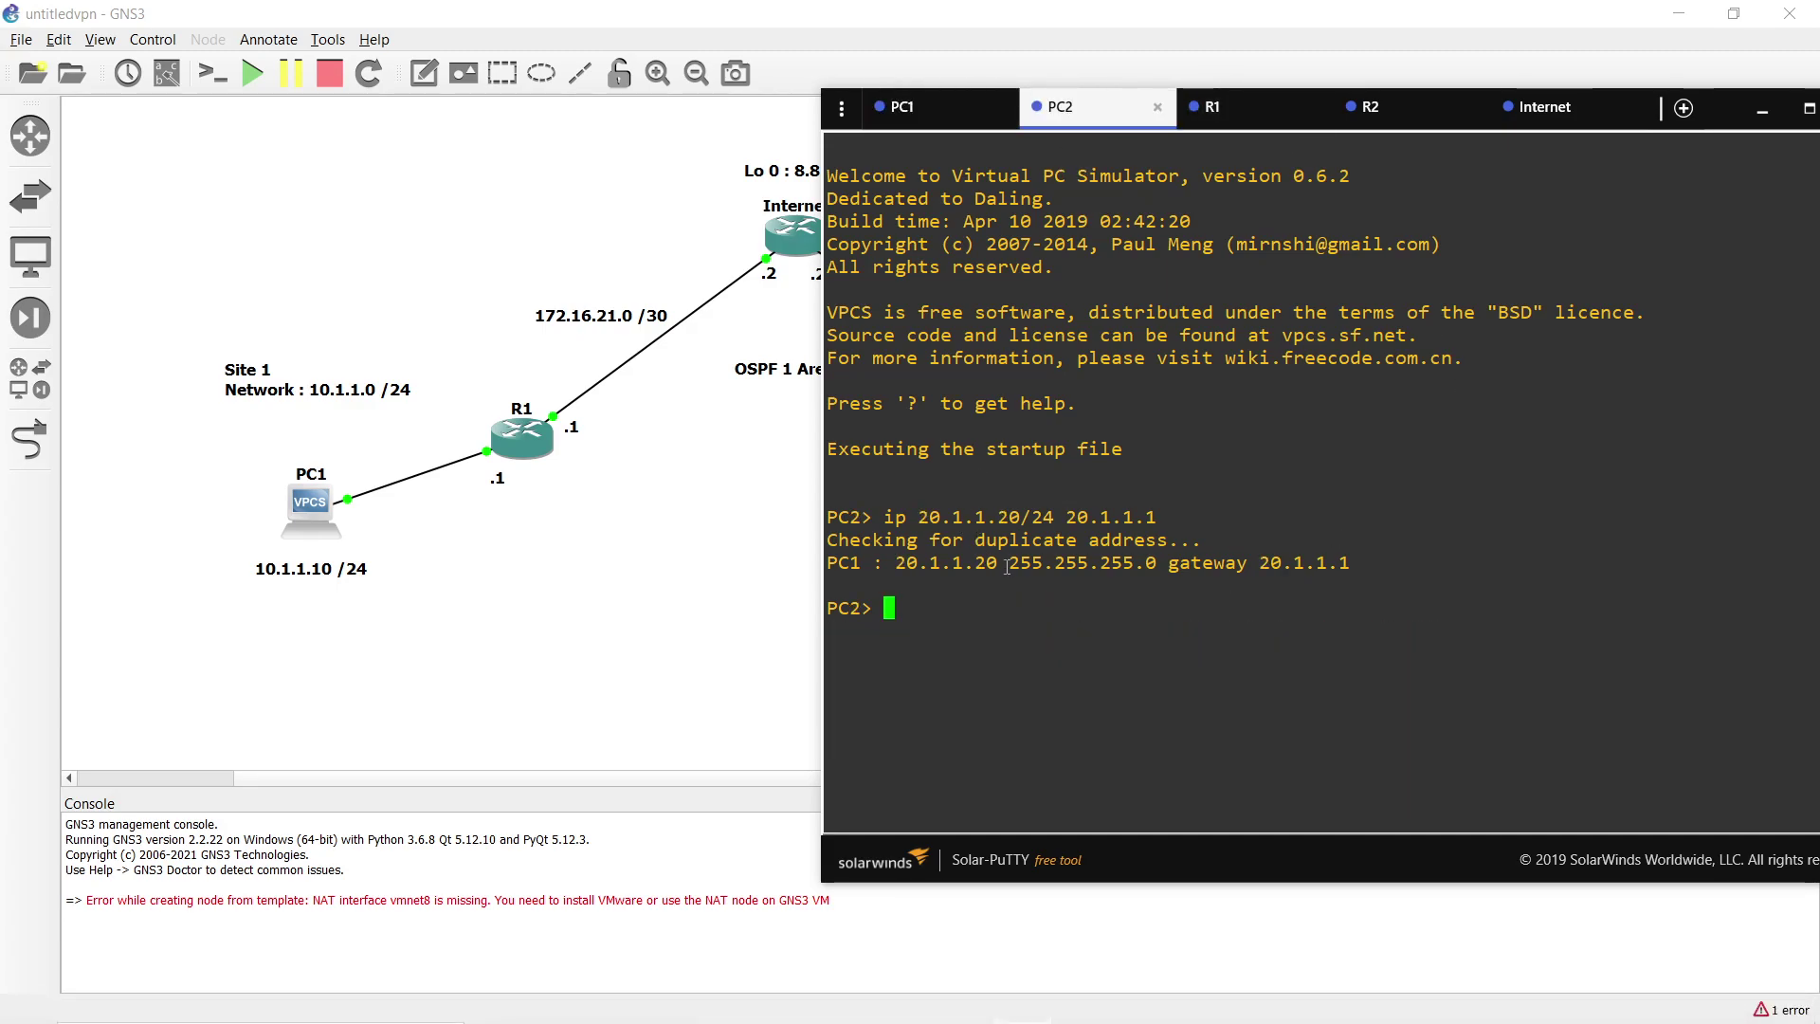
left_click(682, 549)
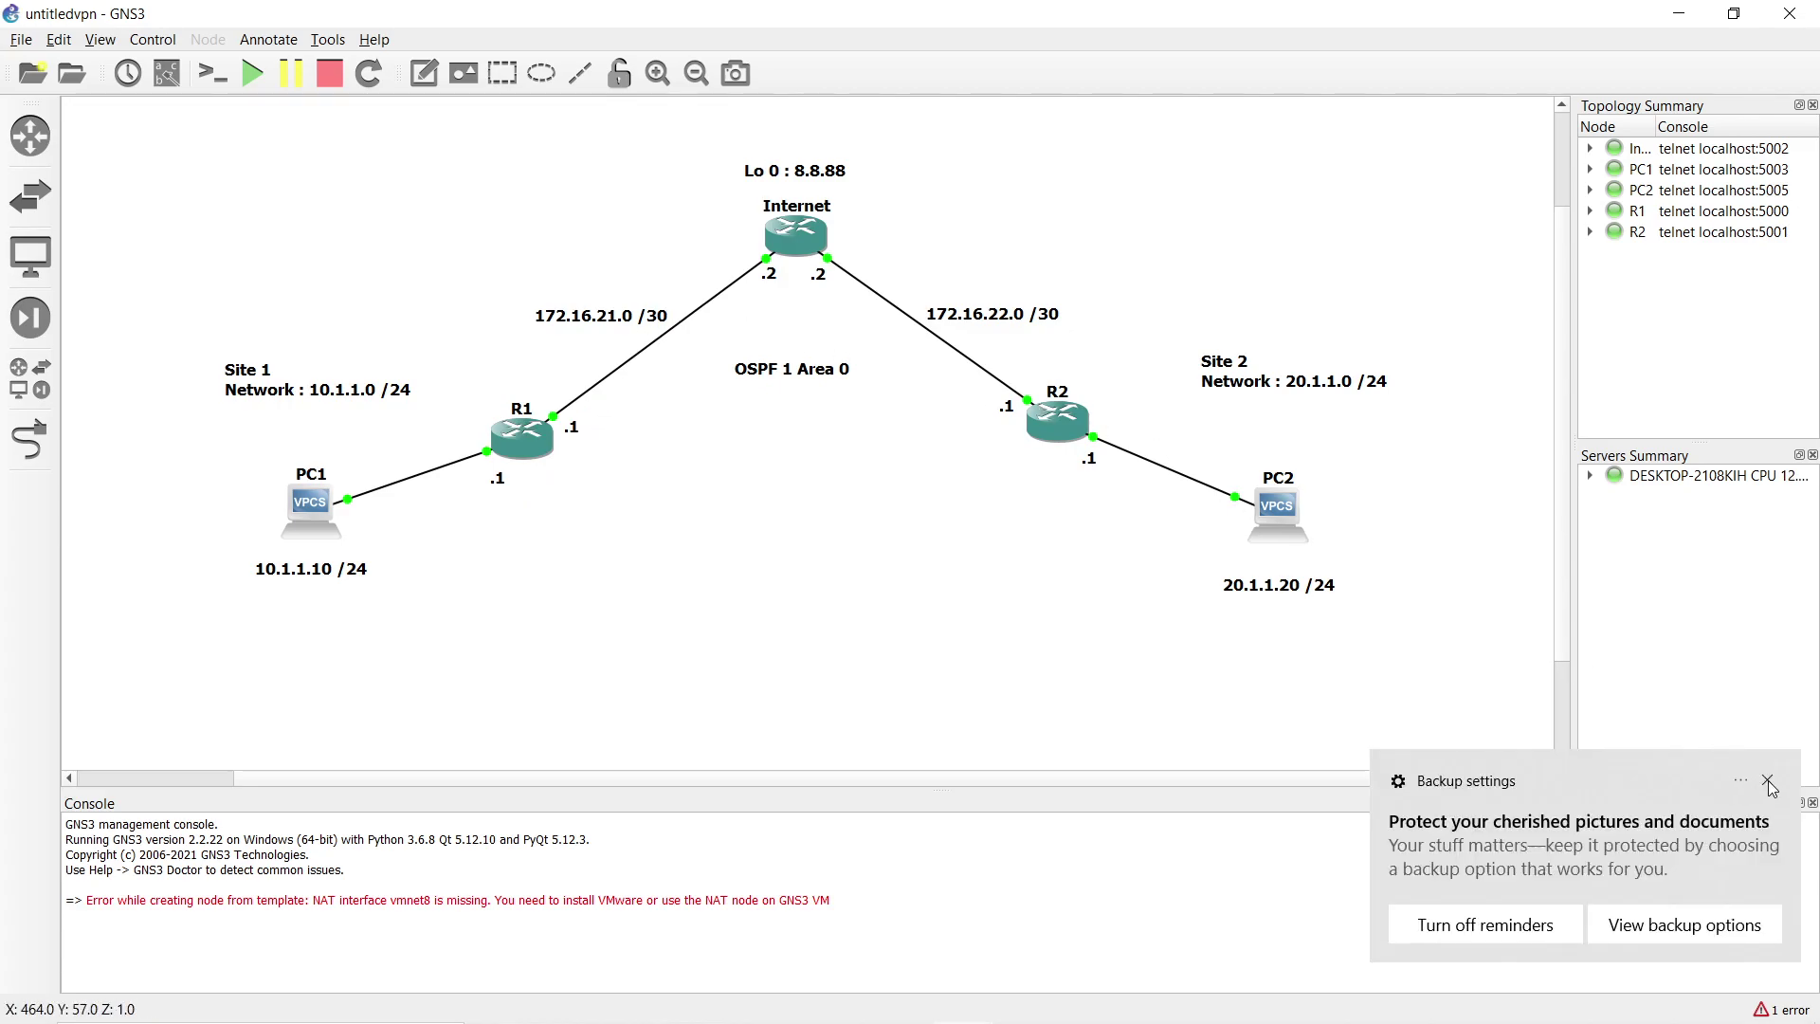
left_click(1768, 781)
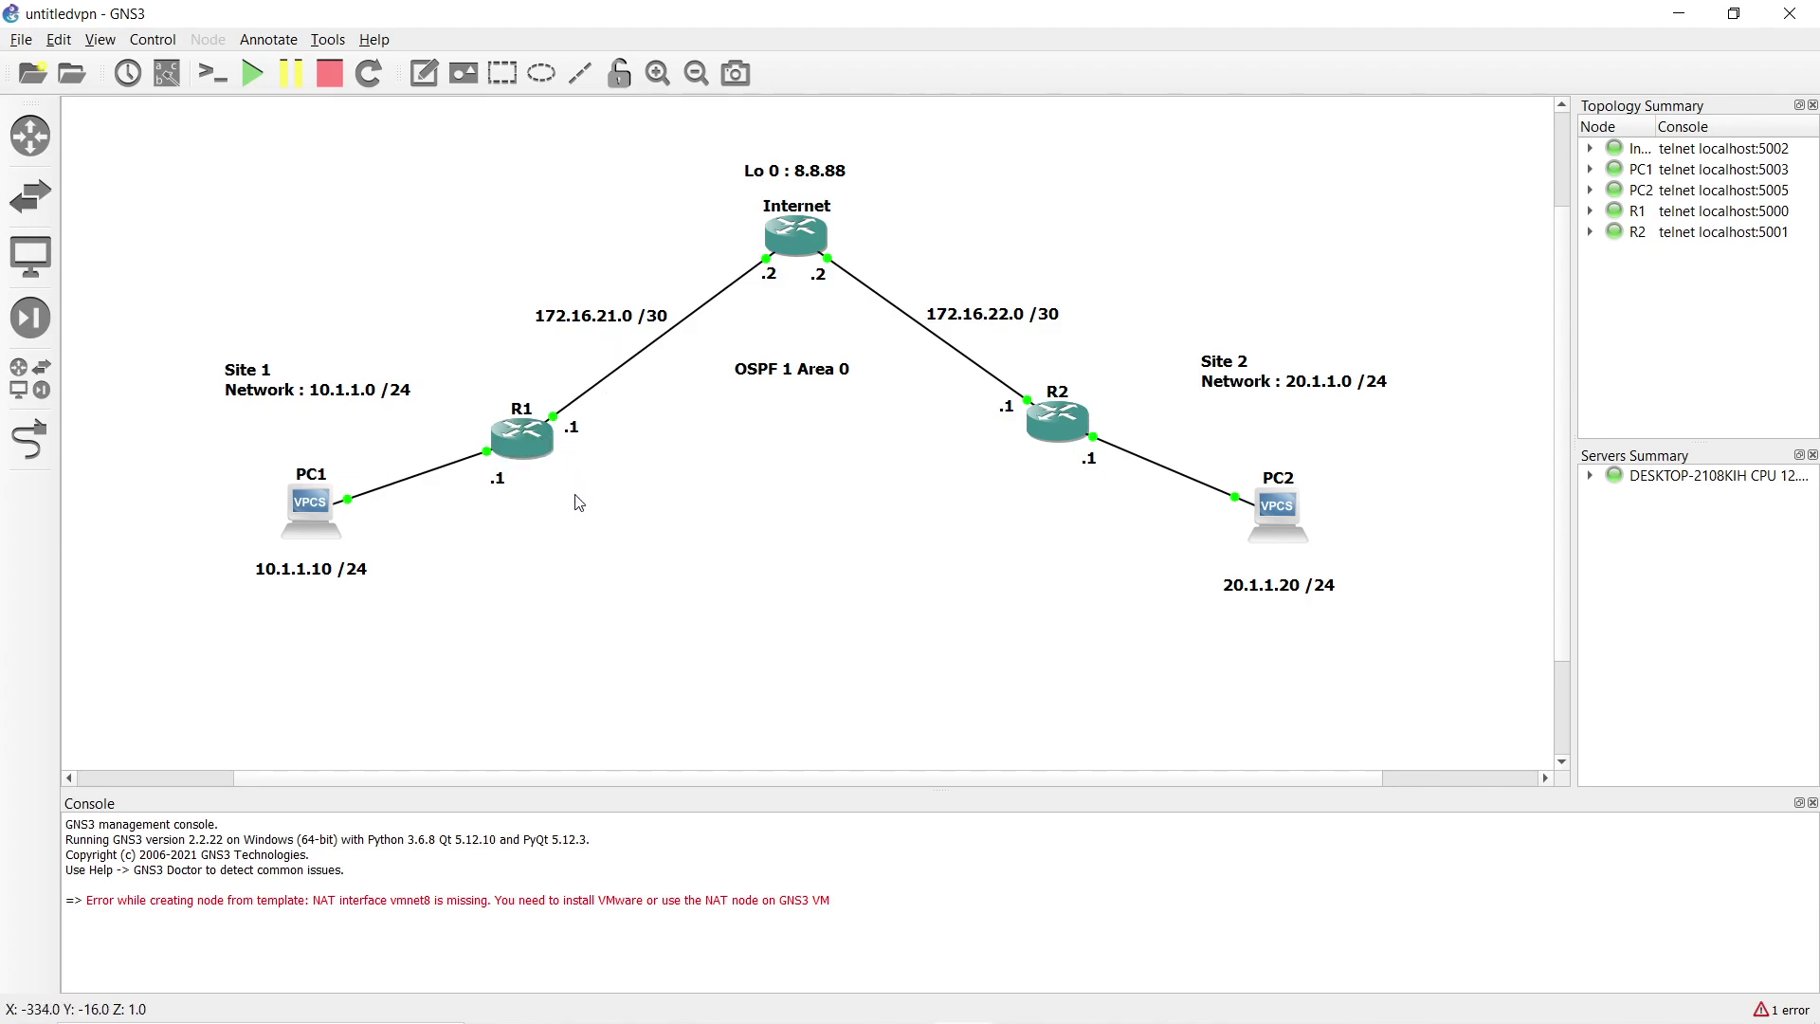
Put R1's console into global configuration mode with configure terminal.
key("alt+Tab")
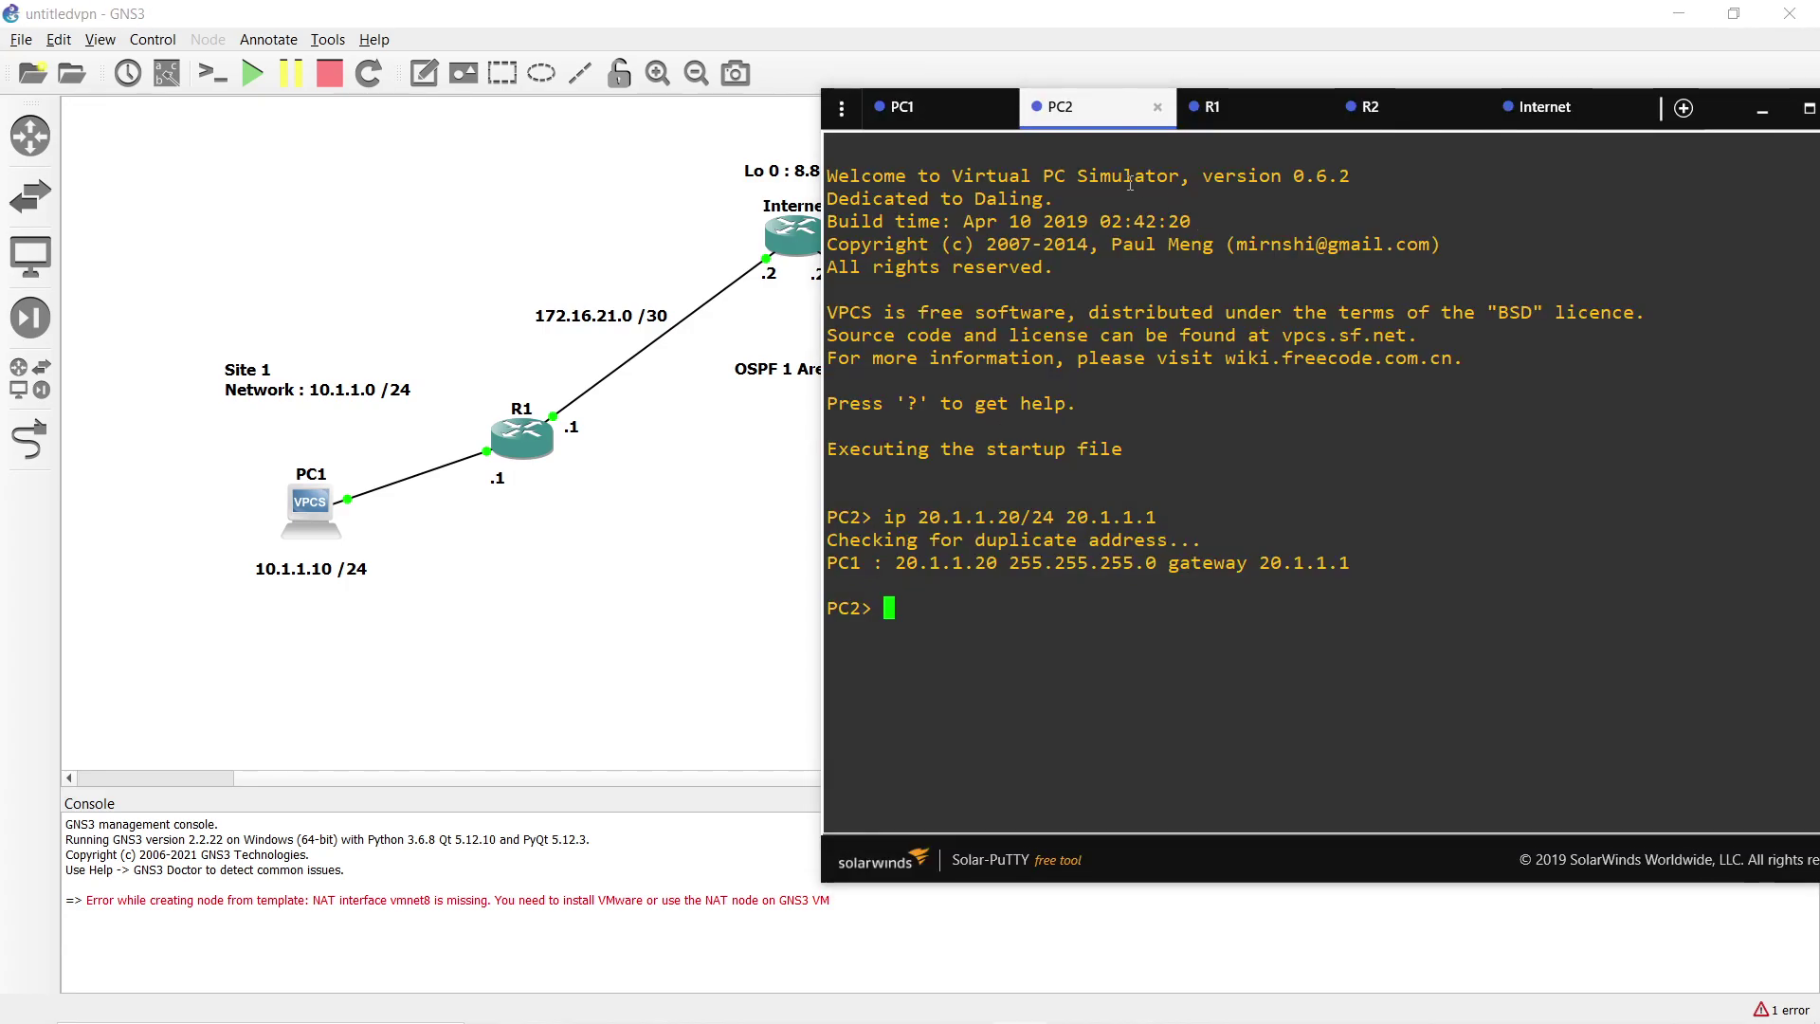
left_click(1222, 106)
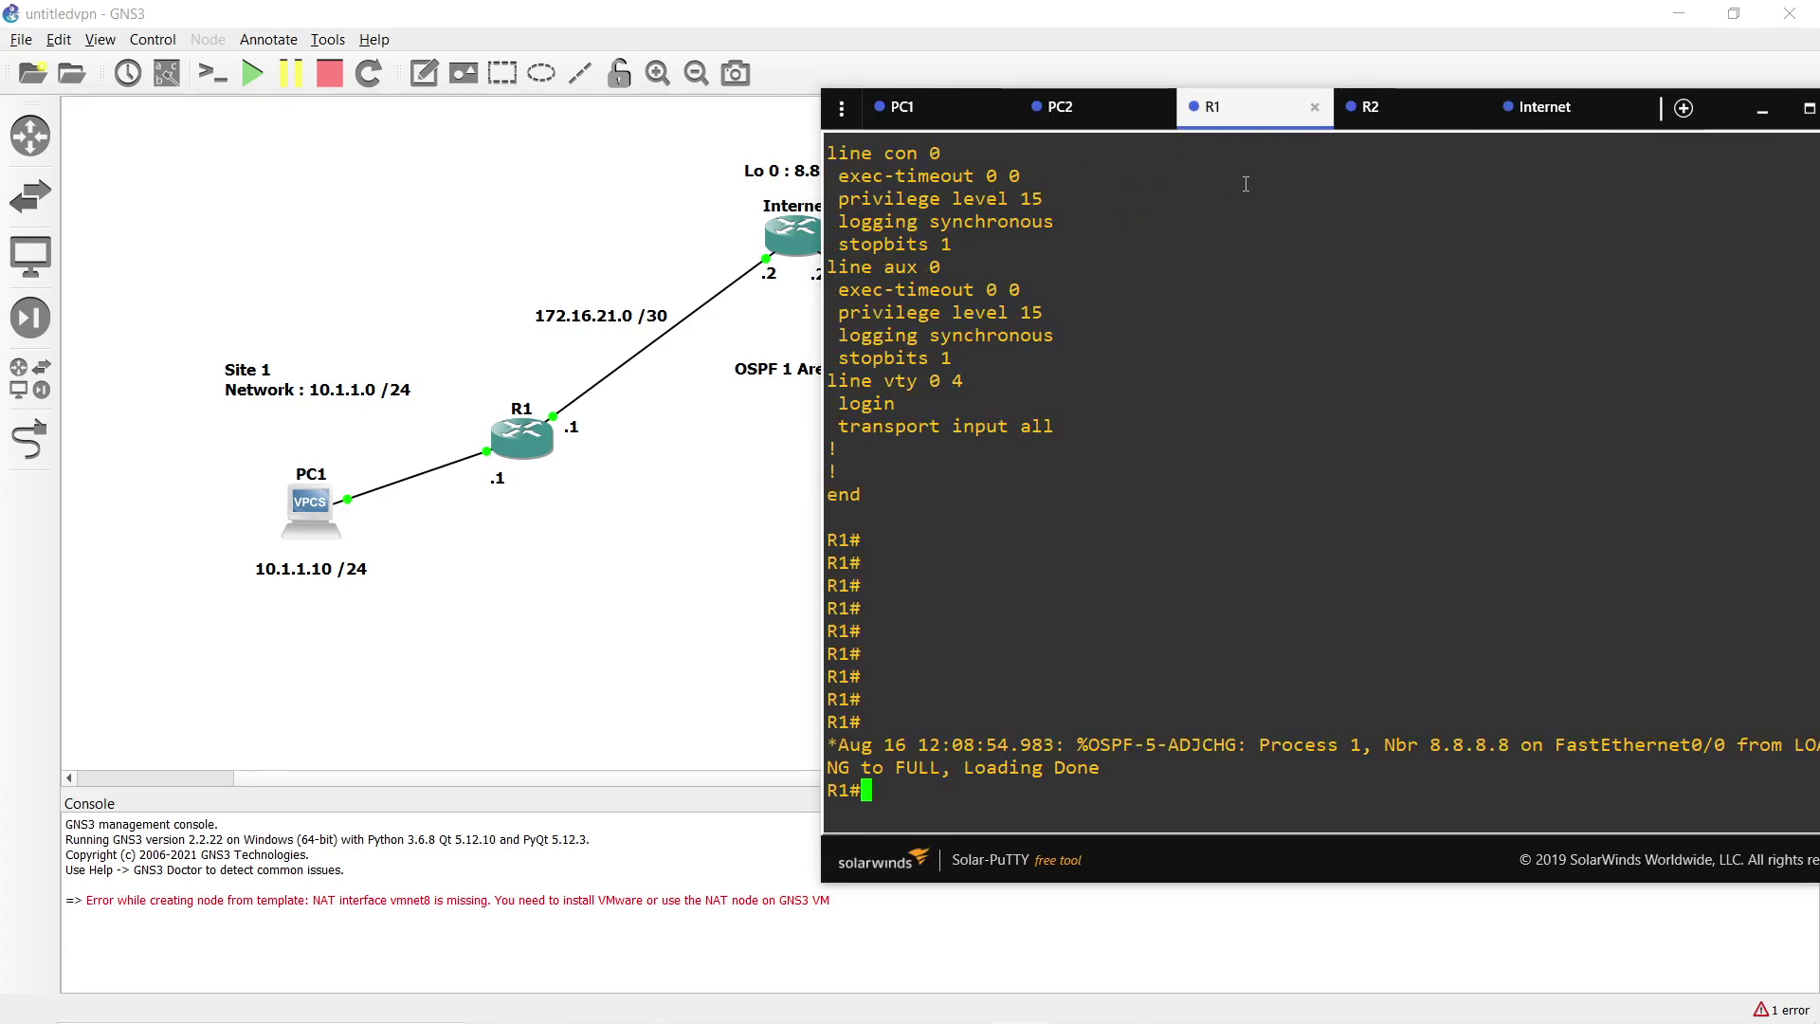
left_click_drag(1238, 127, 974, 139)
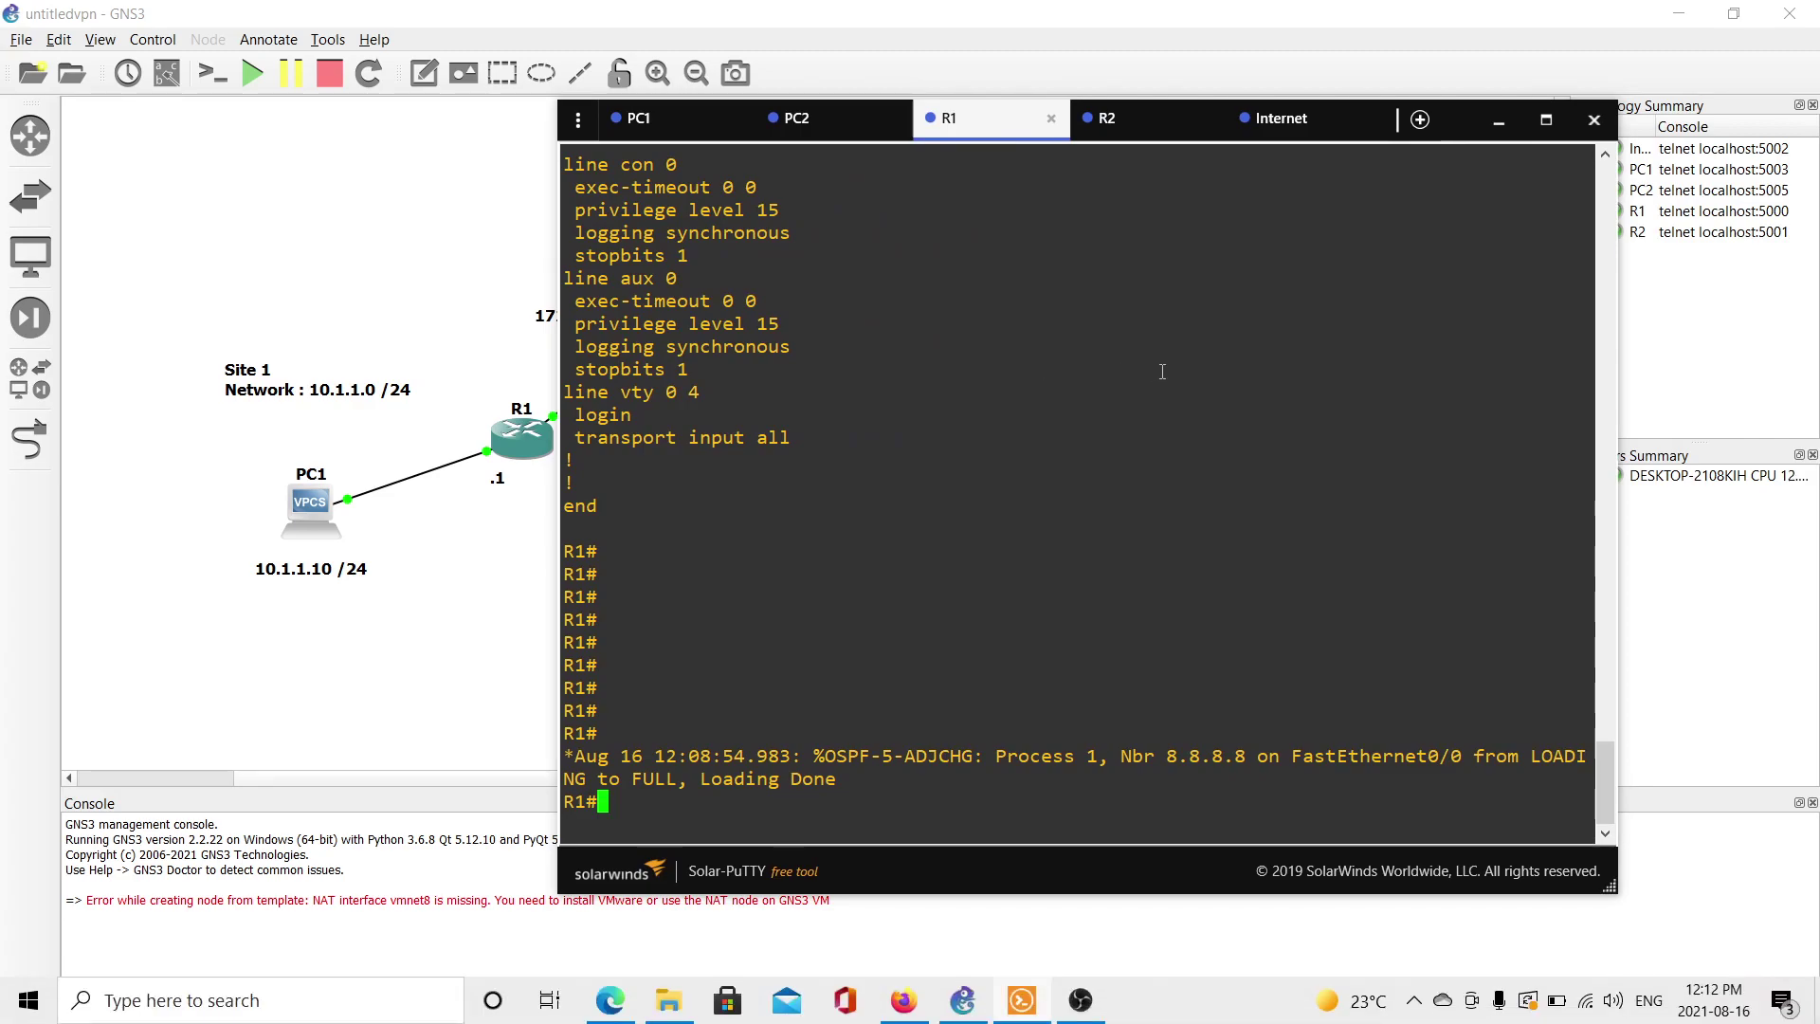
key("alt+Tab")
key("alt+Tab")
type("cr")
key("Tab")
key("BackSpace")
key("BackSpace")
key("BackSpace")
key("BackSpace")
key("BackSpace")
key("BackSpace")
key("BackSpace")
type("c")
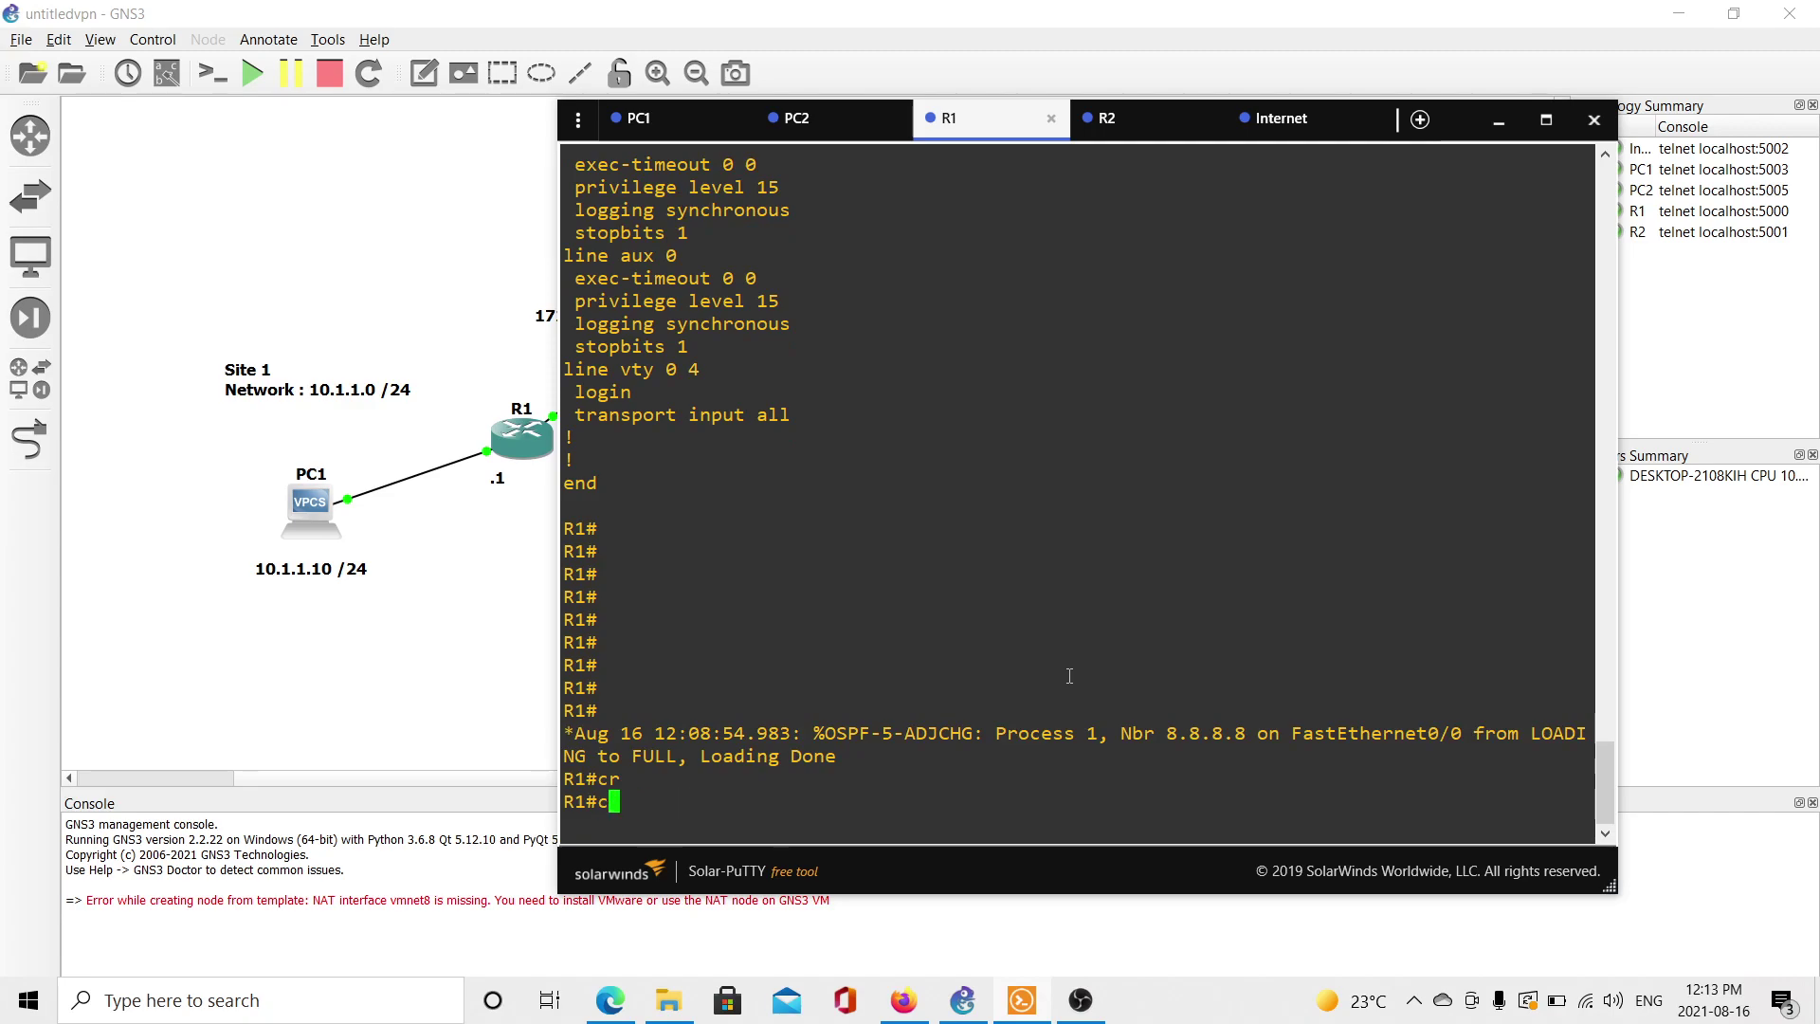
type("onf")
key("Tab")
key("Return")
key("Return")
Create crypto isakmp policy 10 on R1.
type("cr")
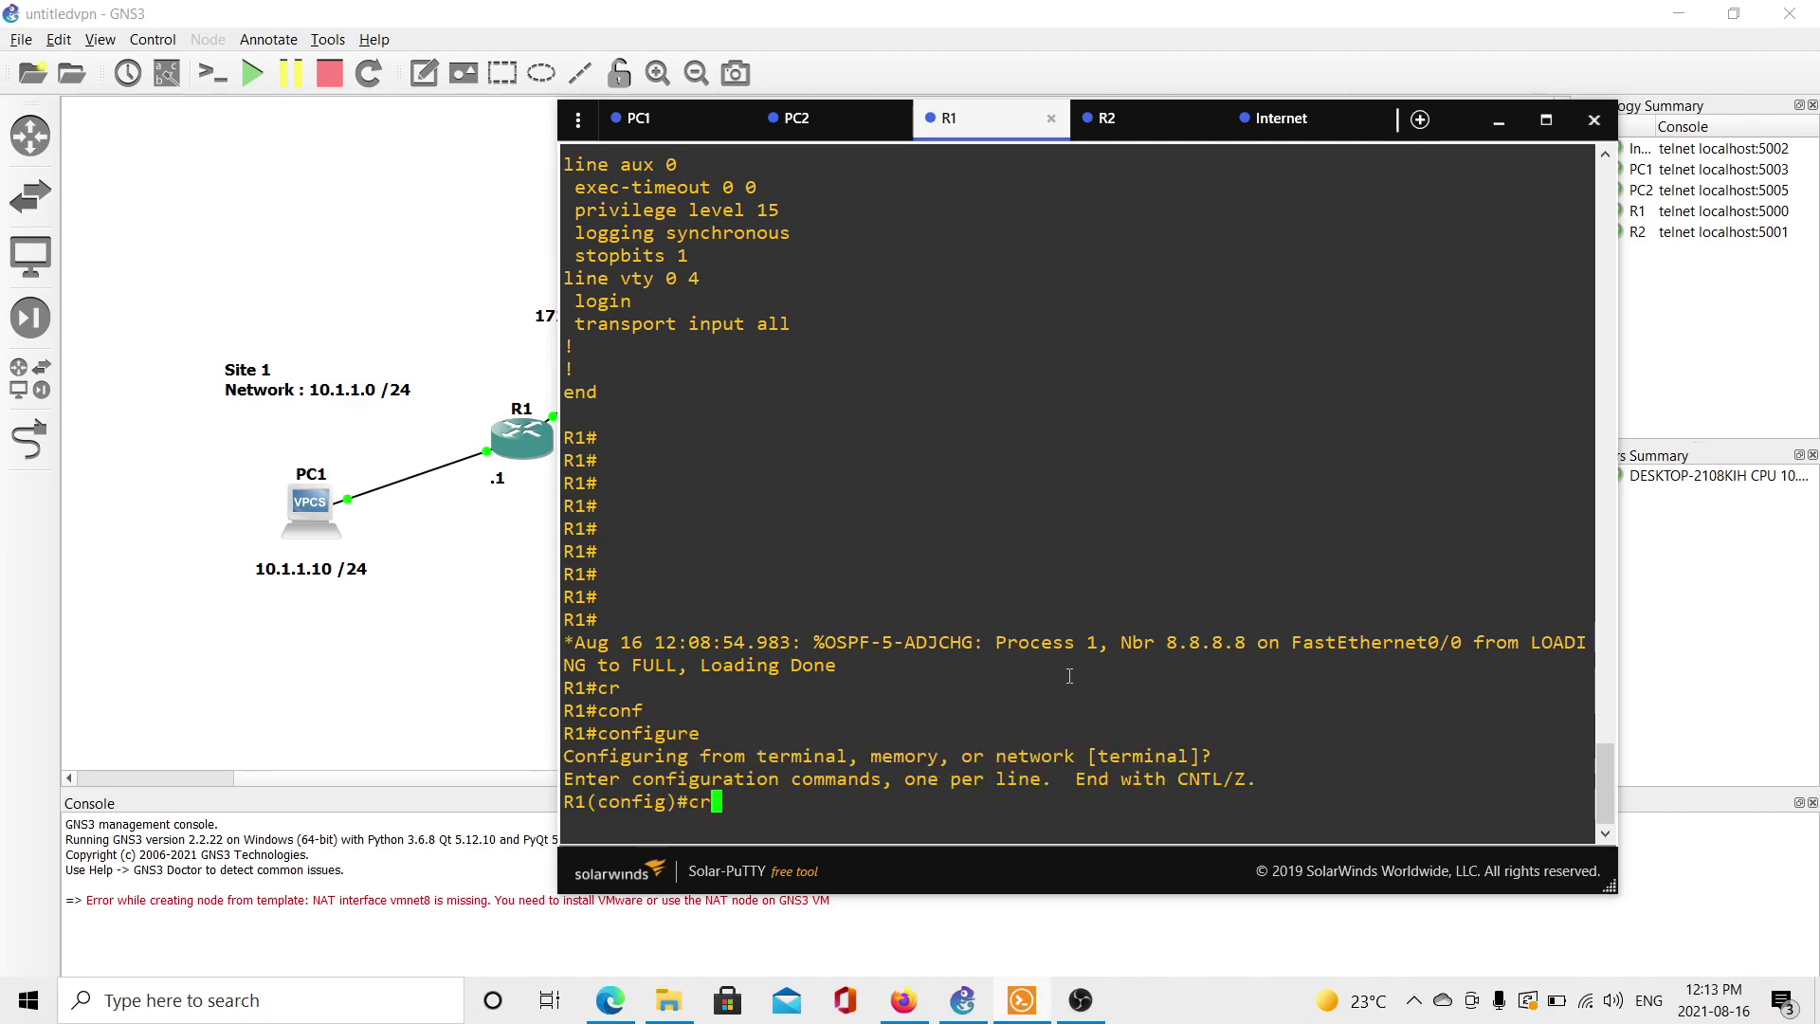
key("Tab")
type("is")
key("Tab")
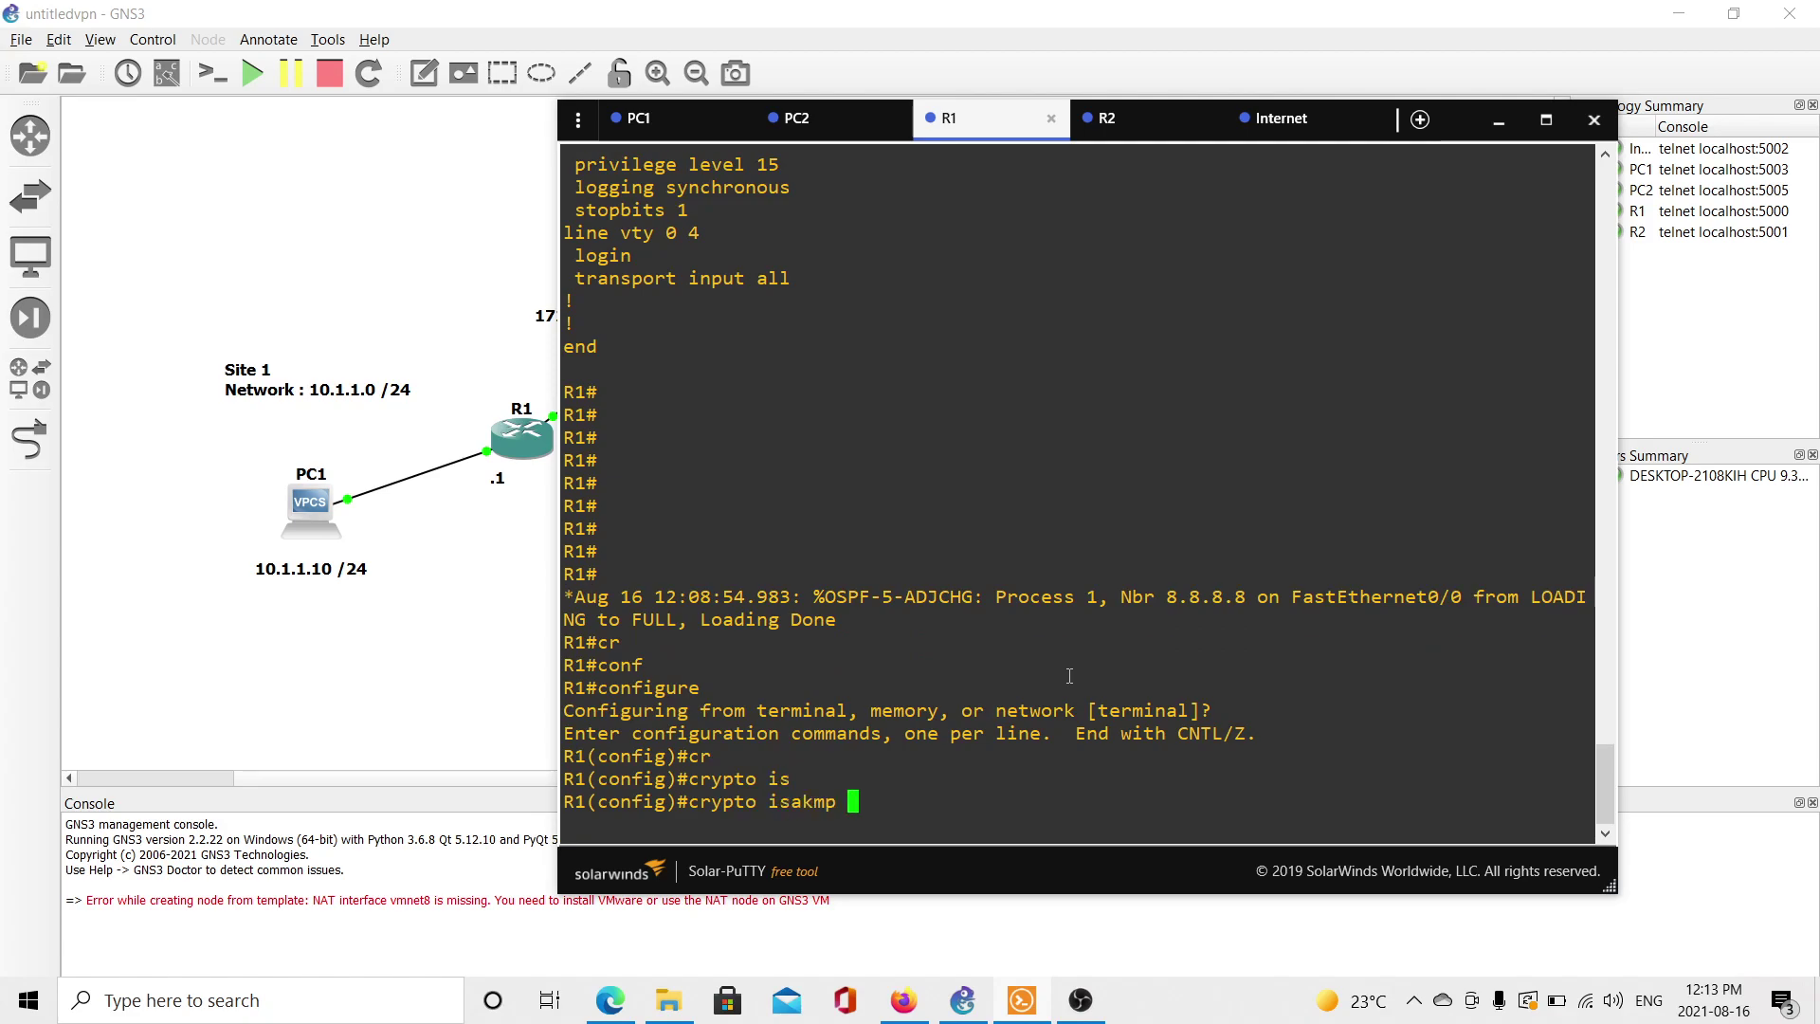
type("lp")
key("Tab")
key("BackSpace")
key("BackSpace")
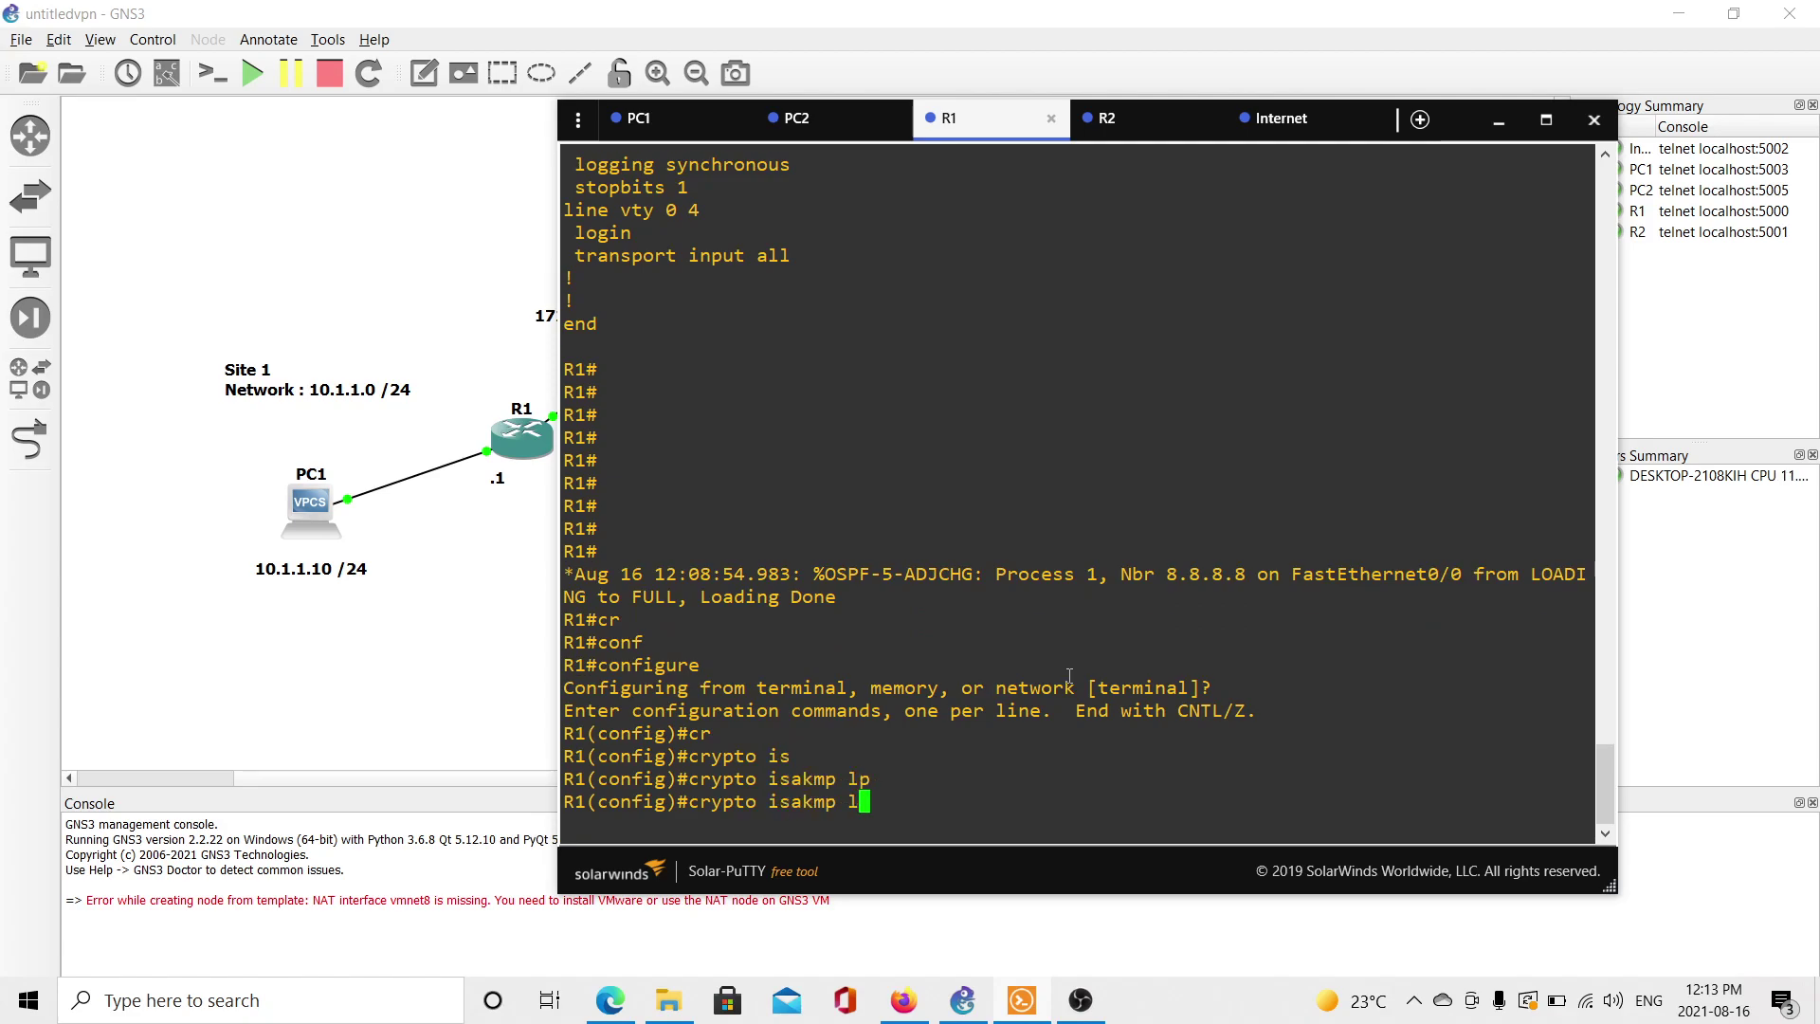
type("po")
key("Tab")
type("?10")
key("Return")
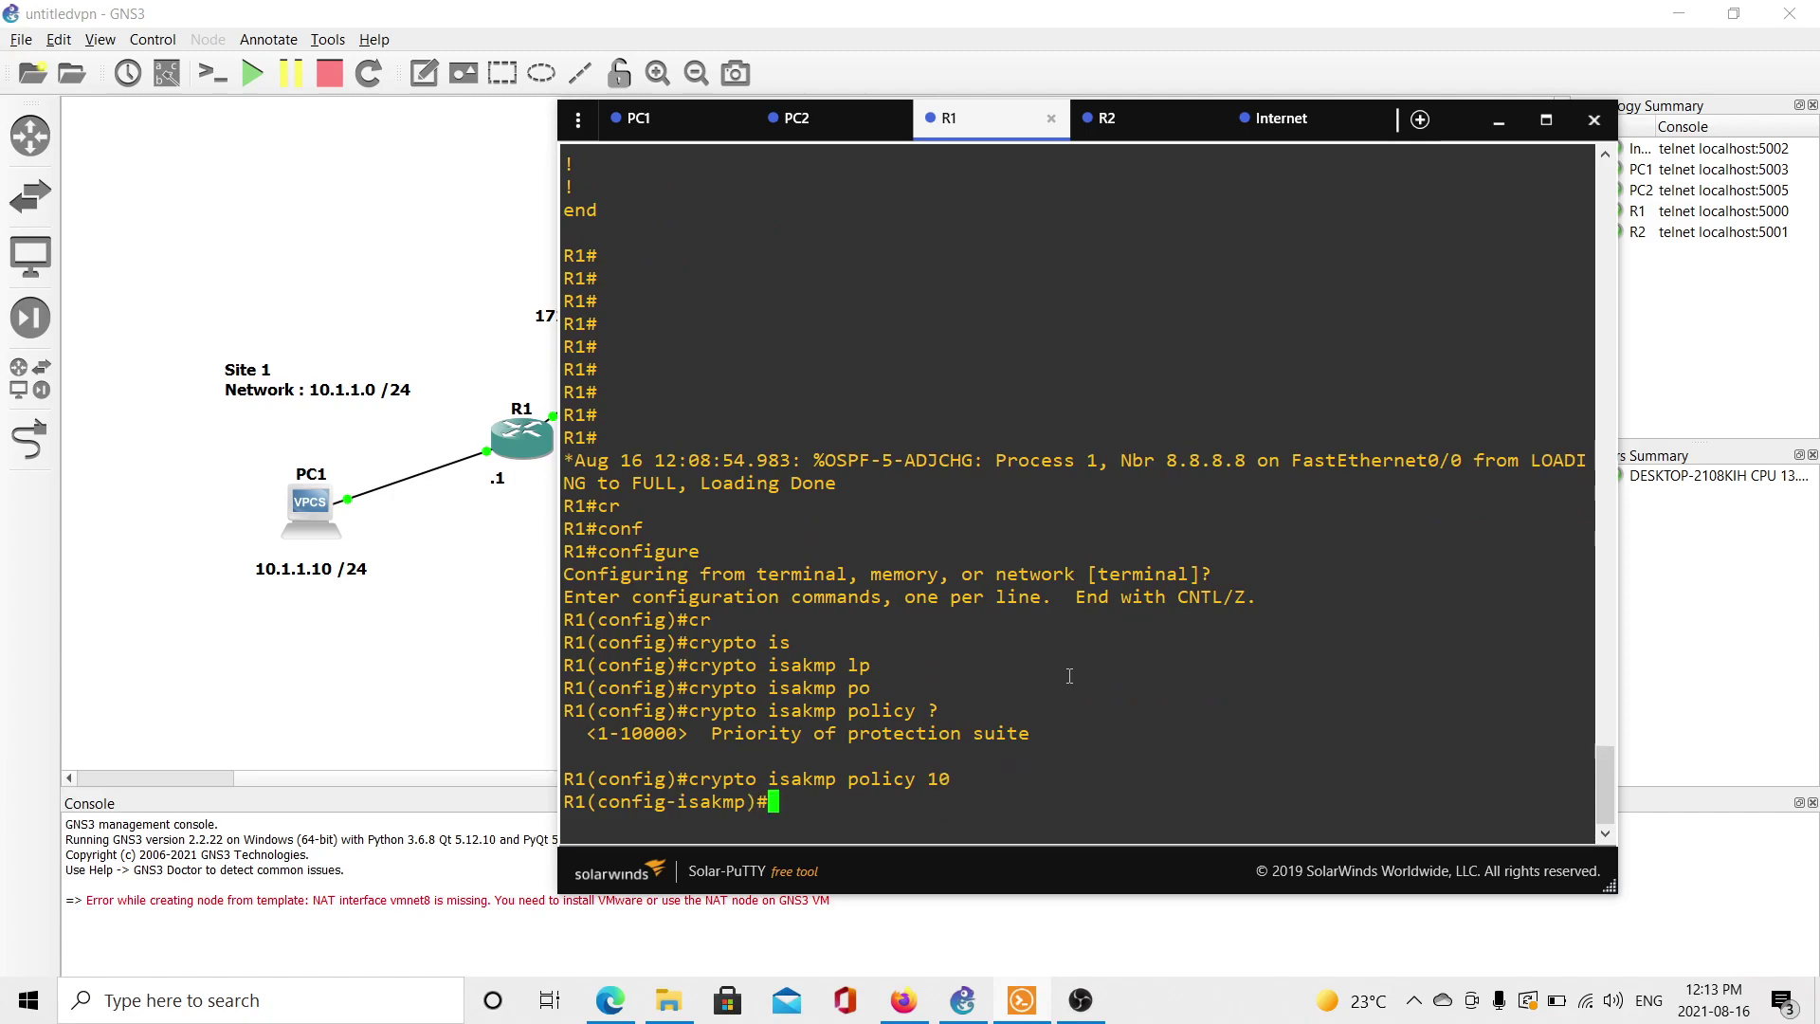
Set policy 10 authentication to pre-share and encryption to 3DES.
type("?")
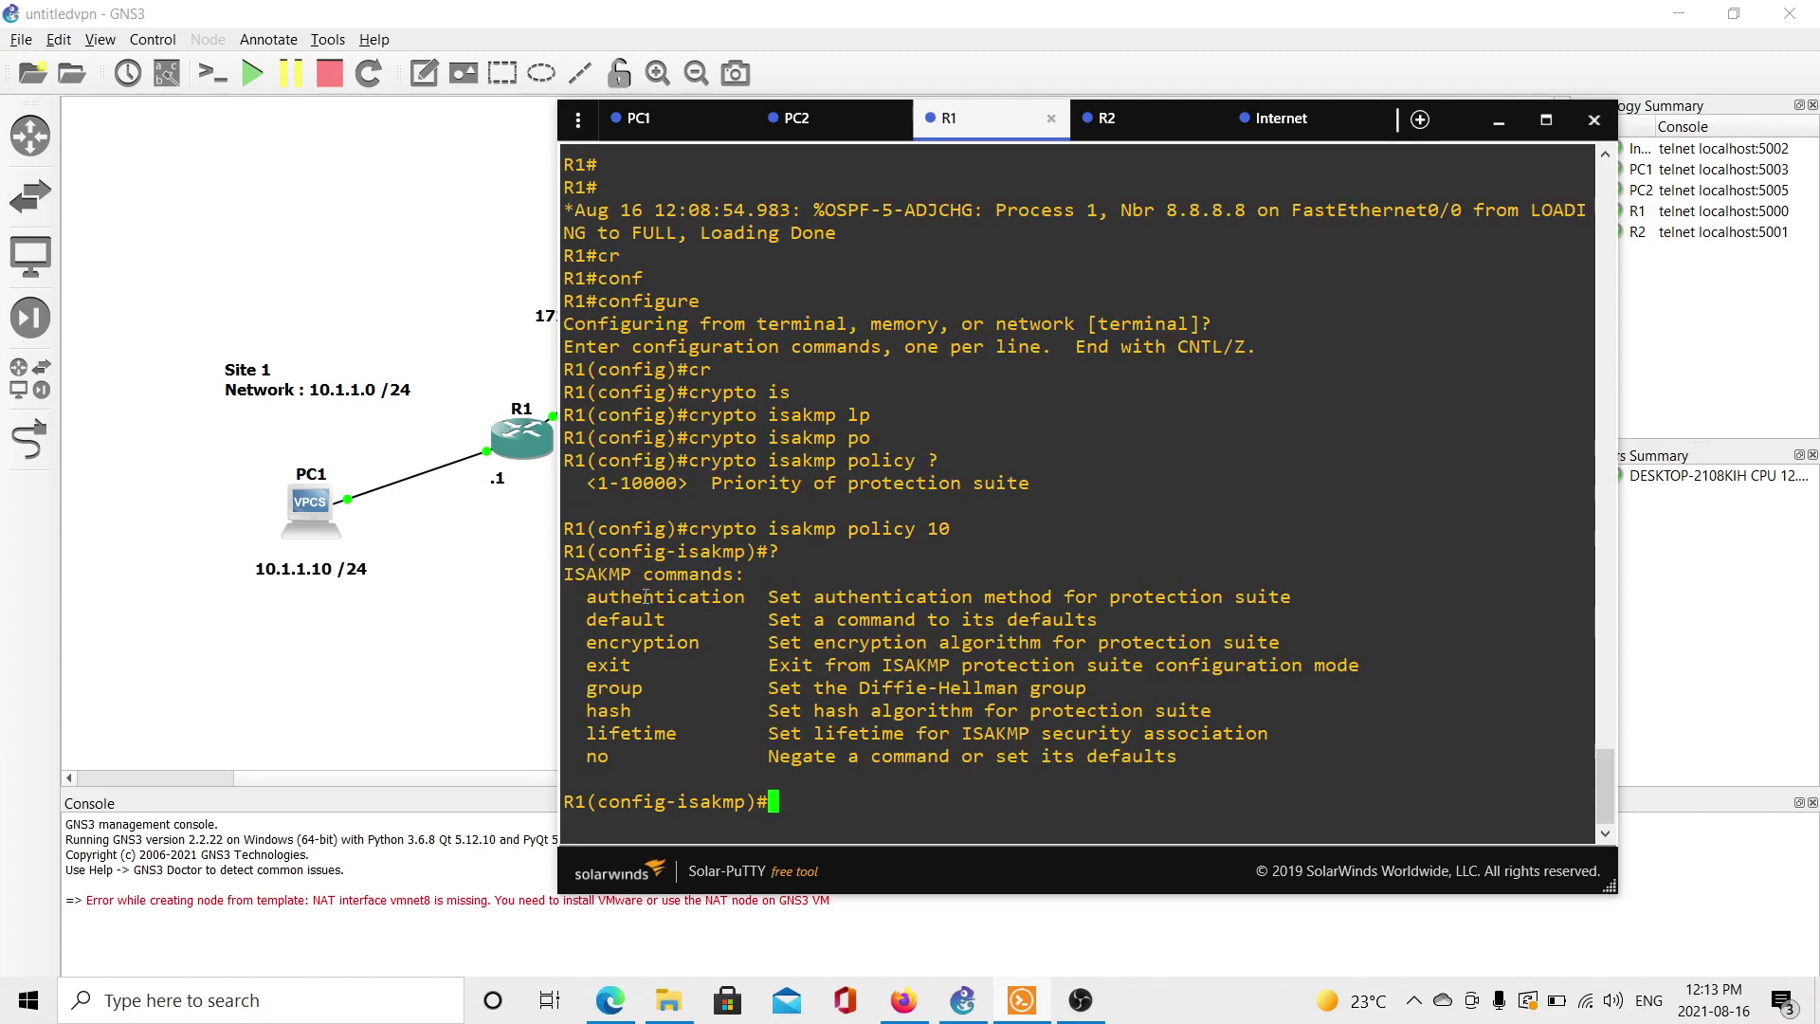
left_click_drag(588, 599, 722, 599)
type("au")
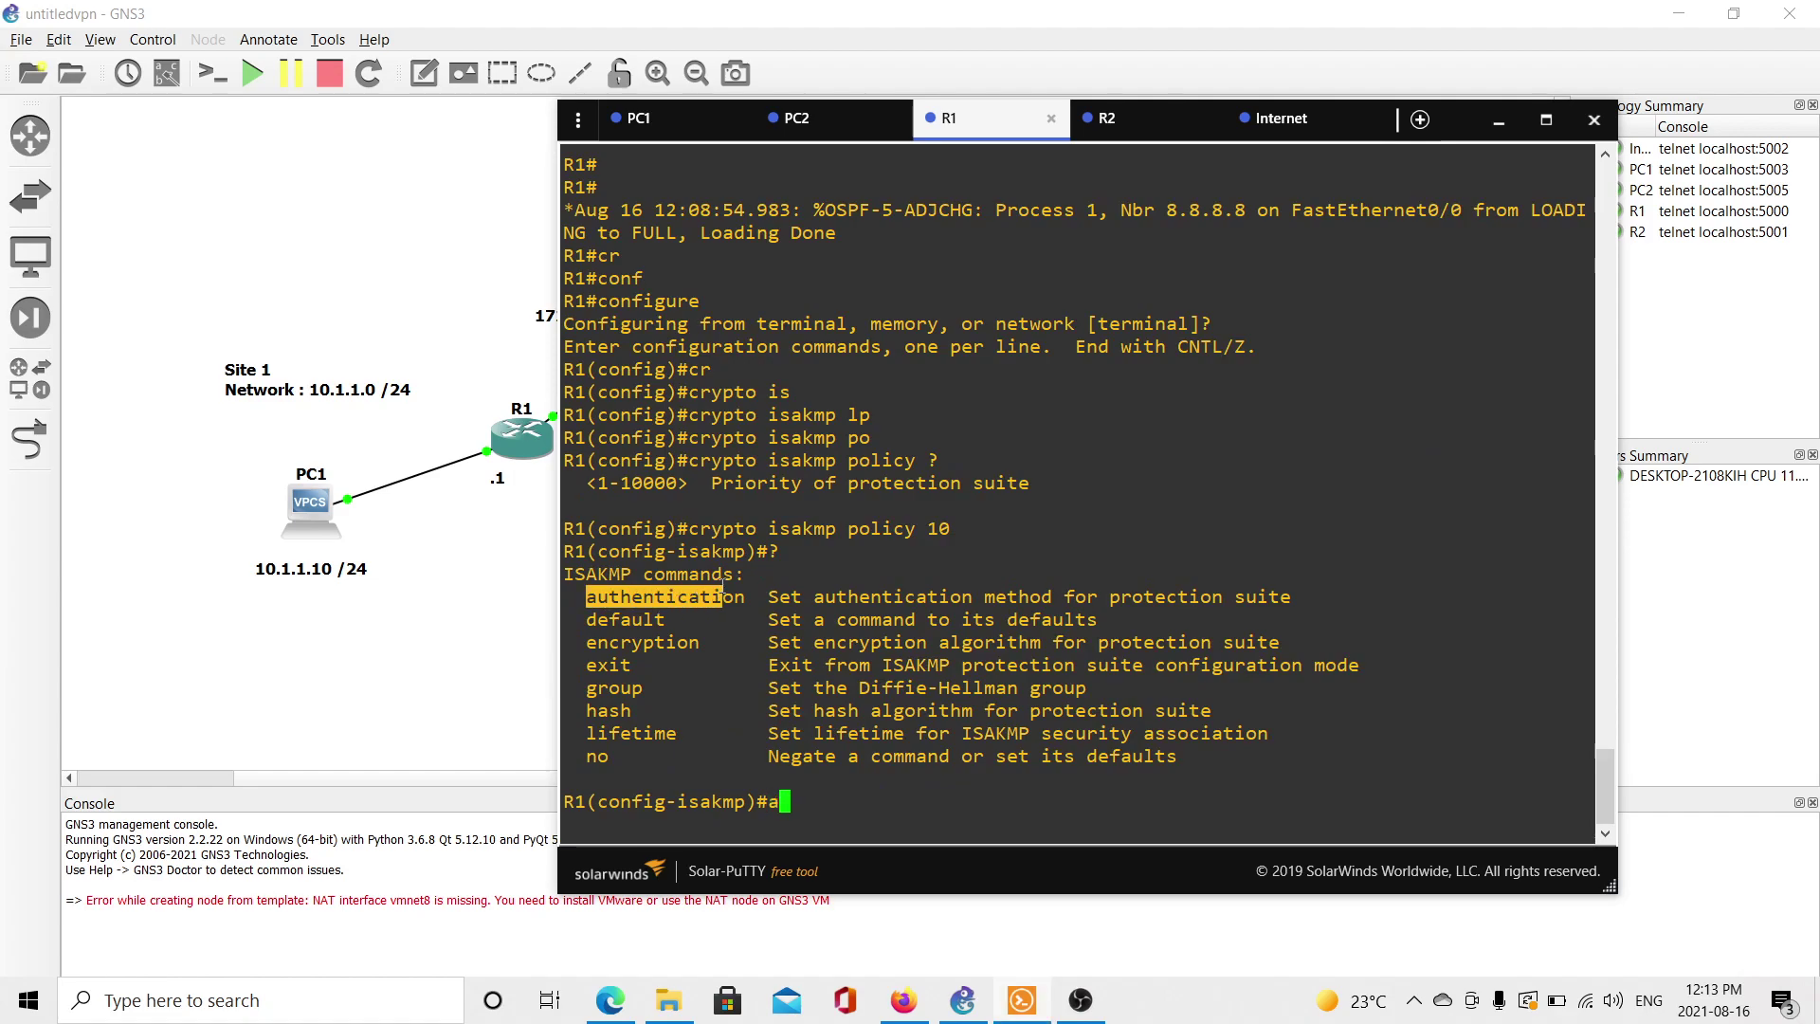
key("Tab")
type("?")
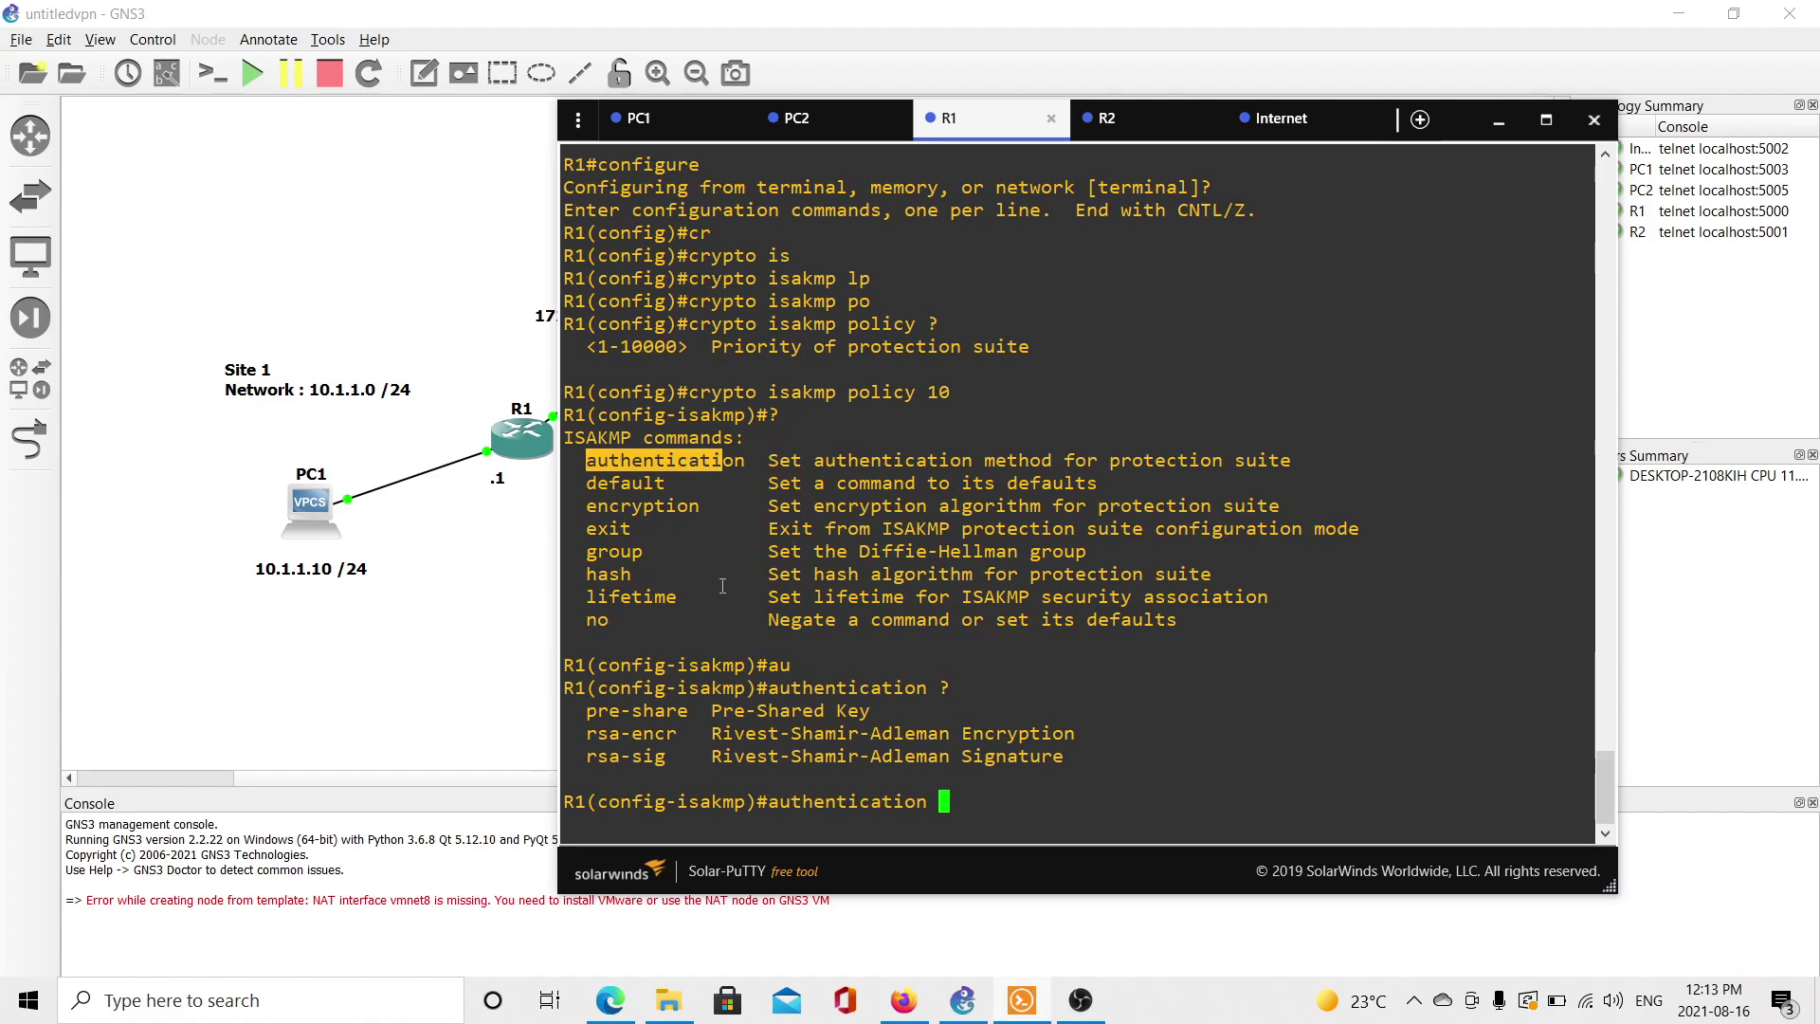
type("pre")
key("Tab")
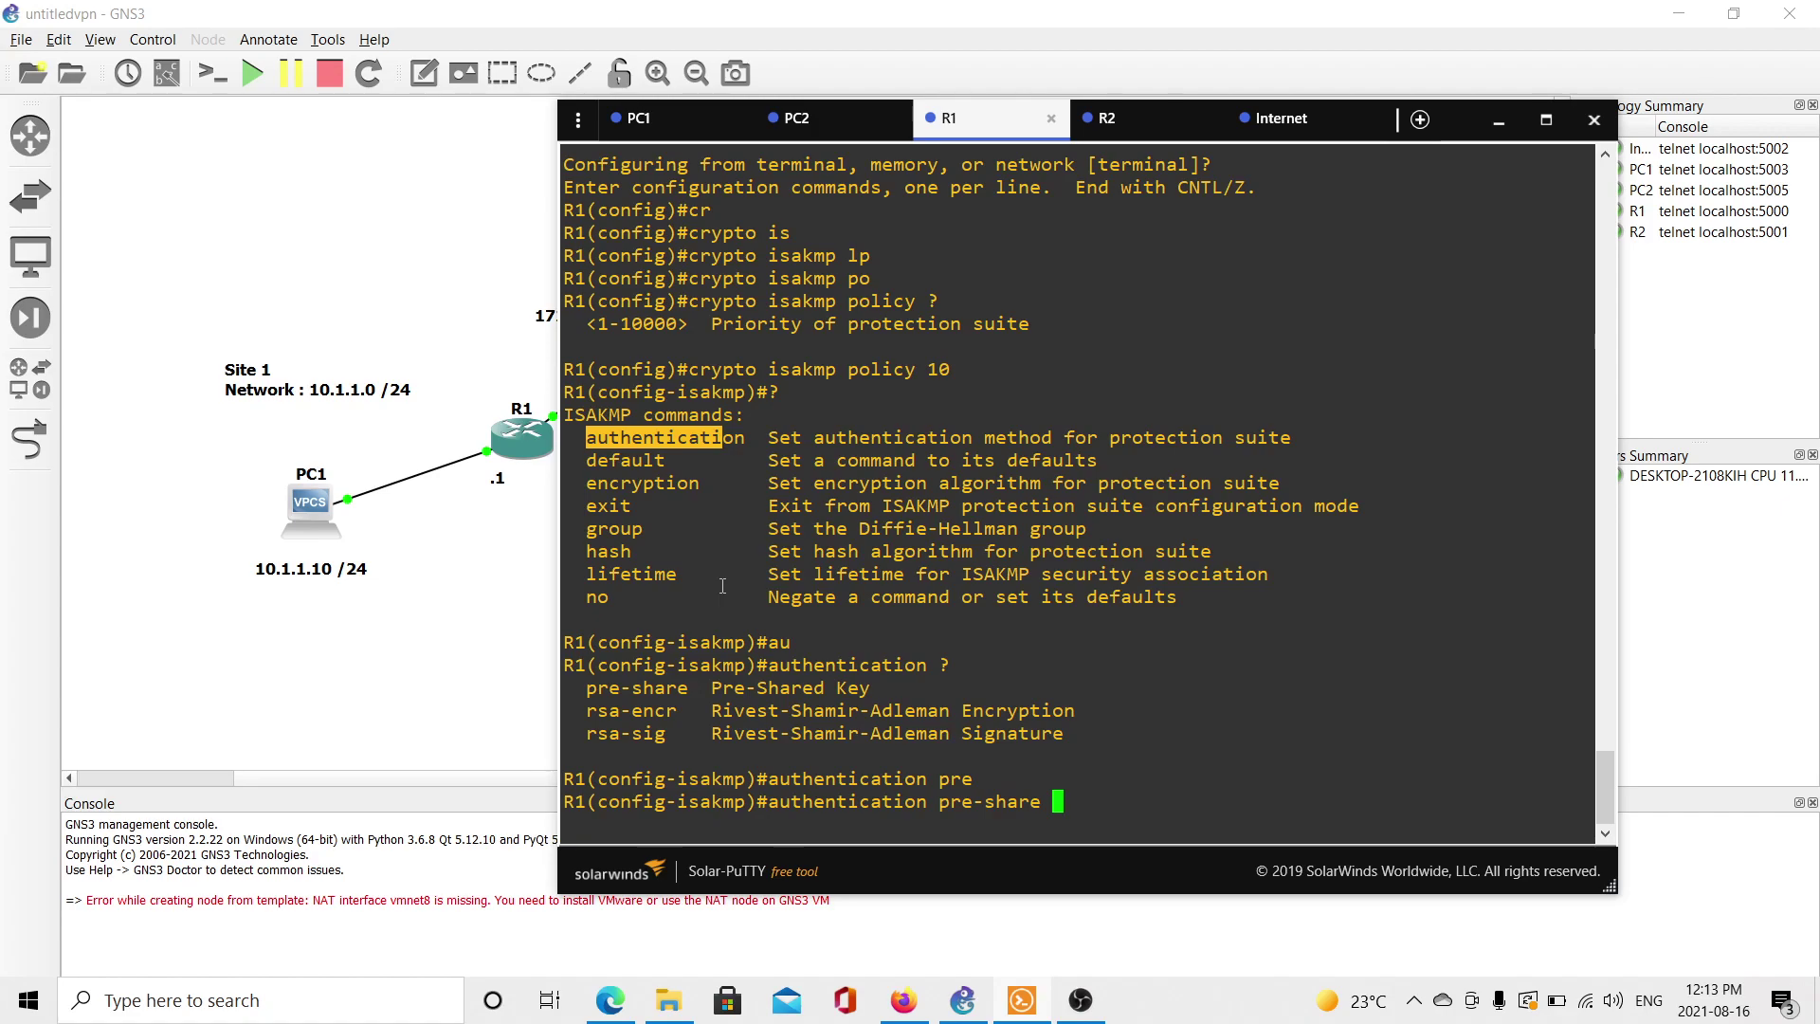
key("Return")
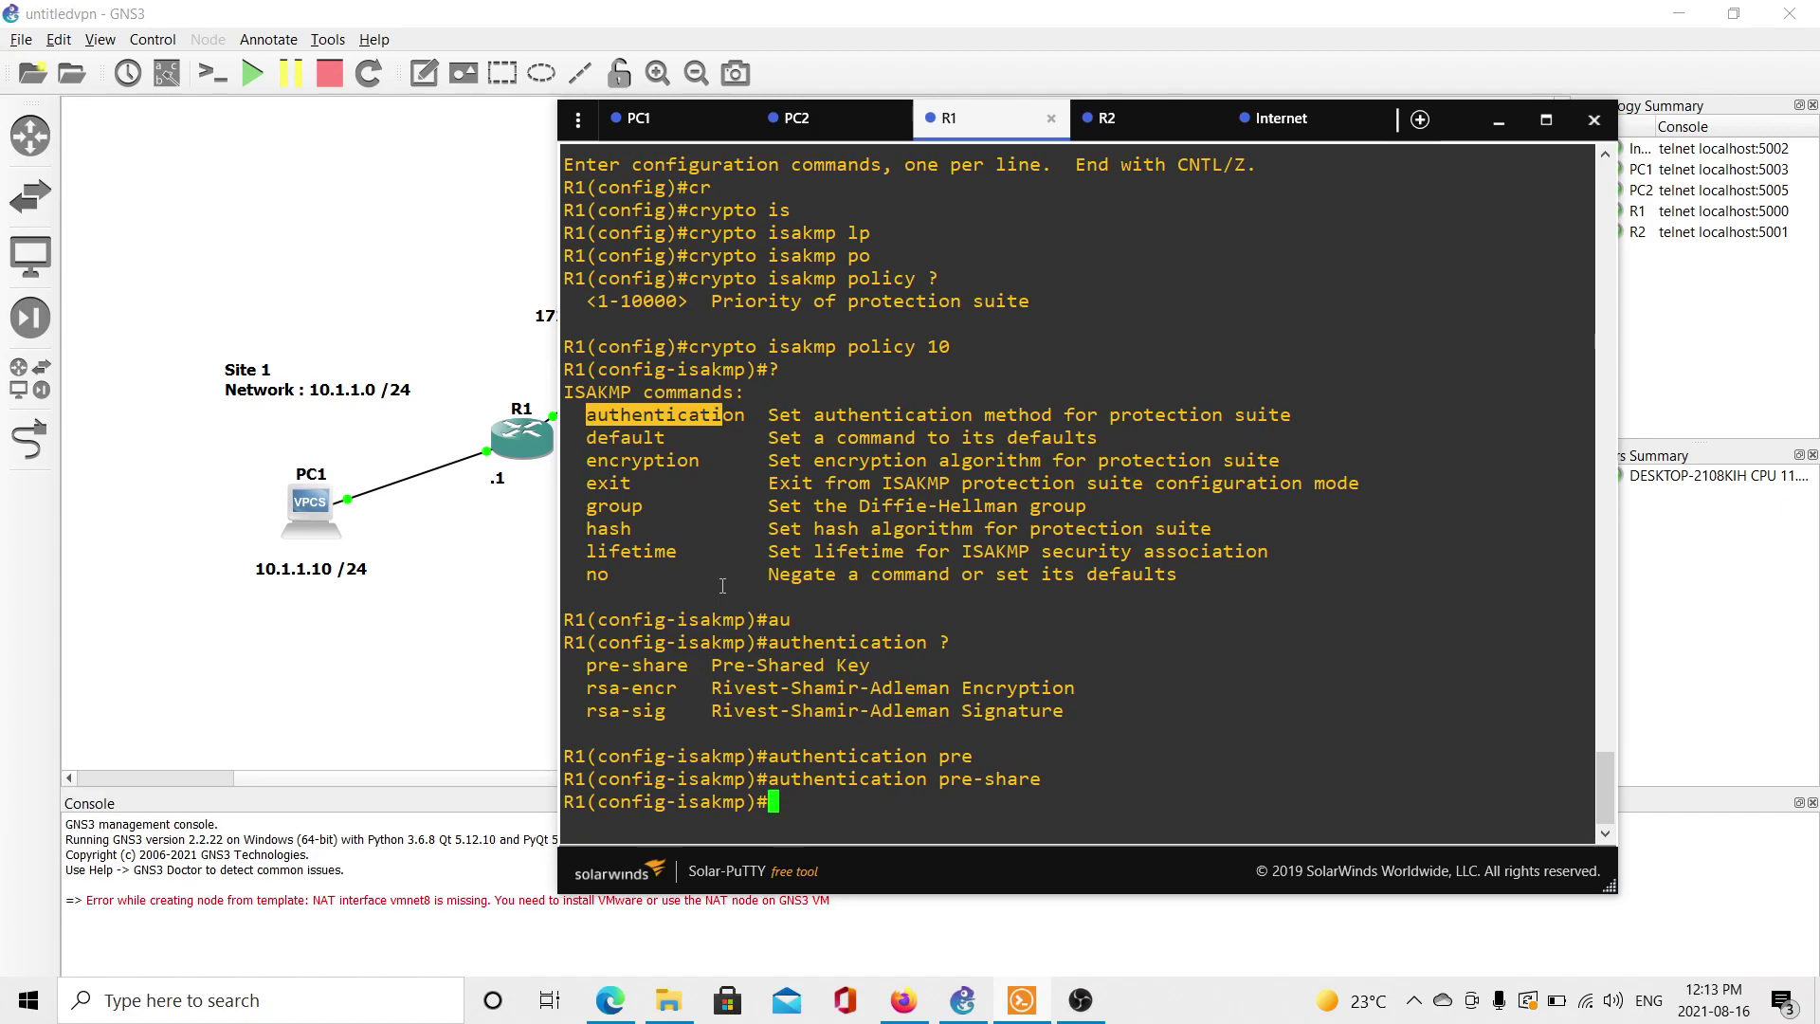
type("enc")
key("Tab")
type("md")
key("Tab")
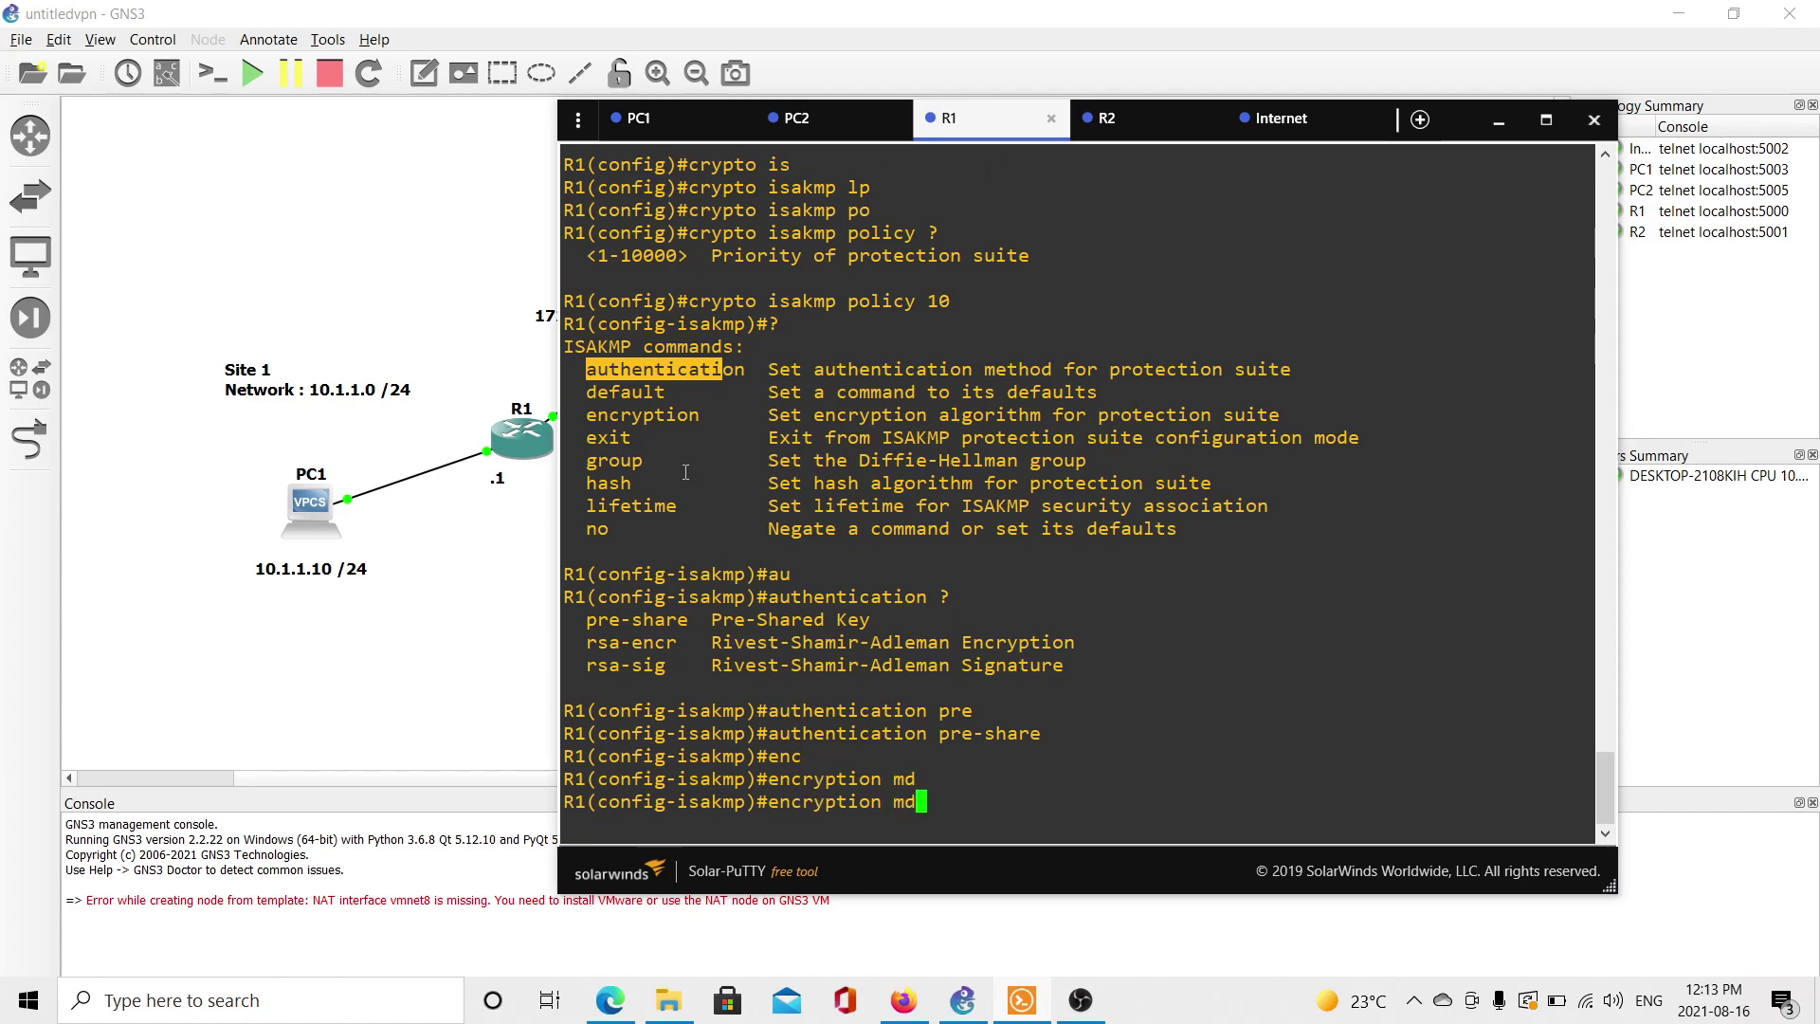
key("BackSpace")
key("BackSpace")
type("?")
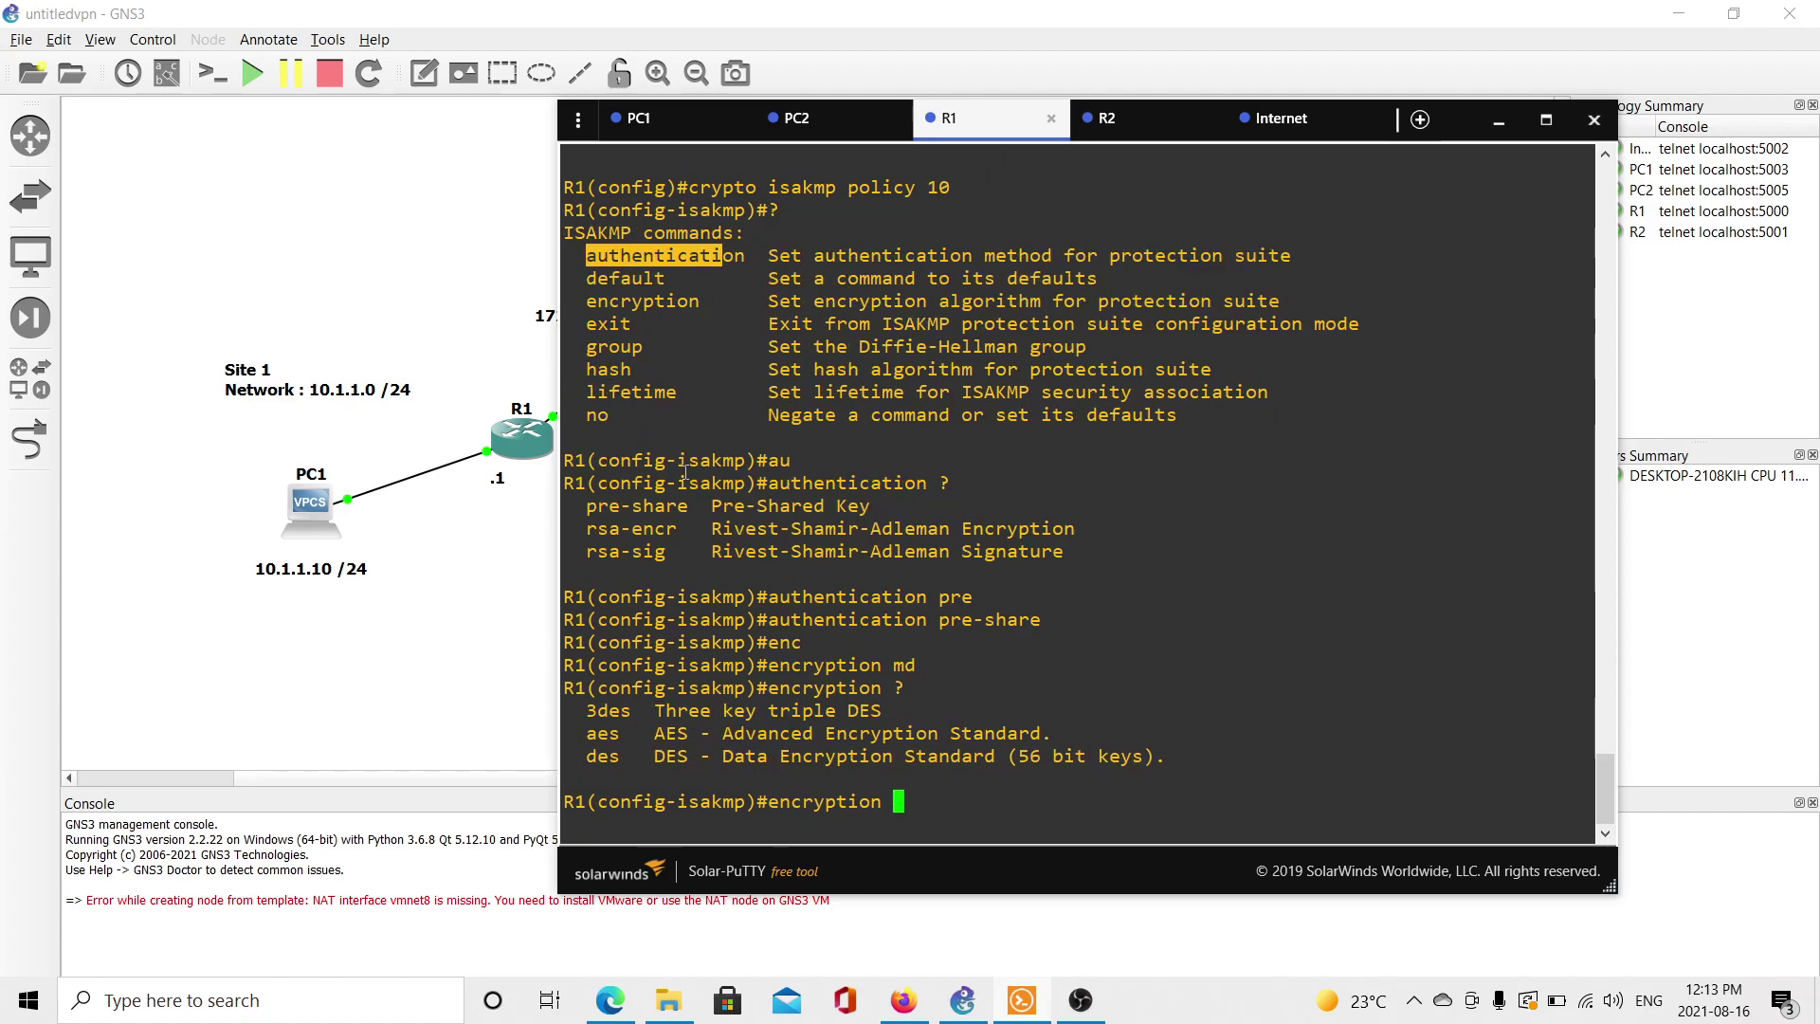
type("3de")
key("Tab")
key("Return")
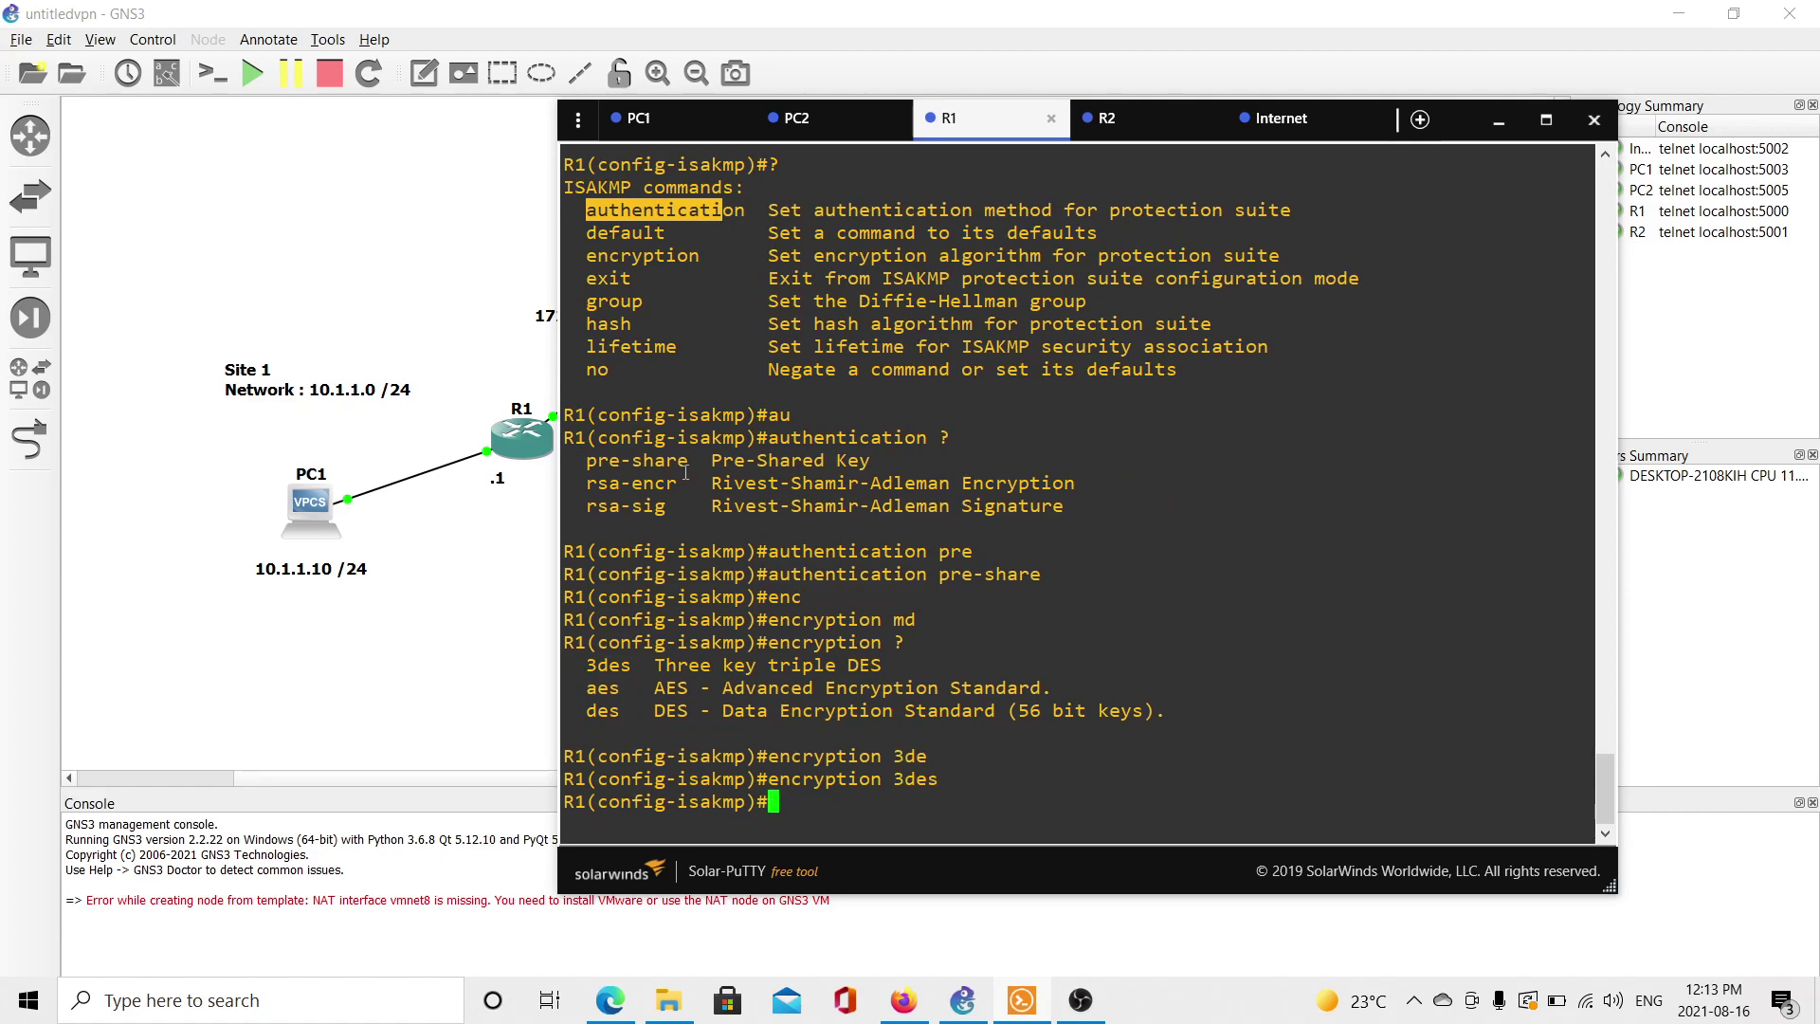
Set Diffie-Hellman group 2 and MD5 hashing on the policy.
type("gr")
key("Tab")
type("2")
key("Return")
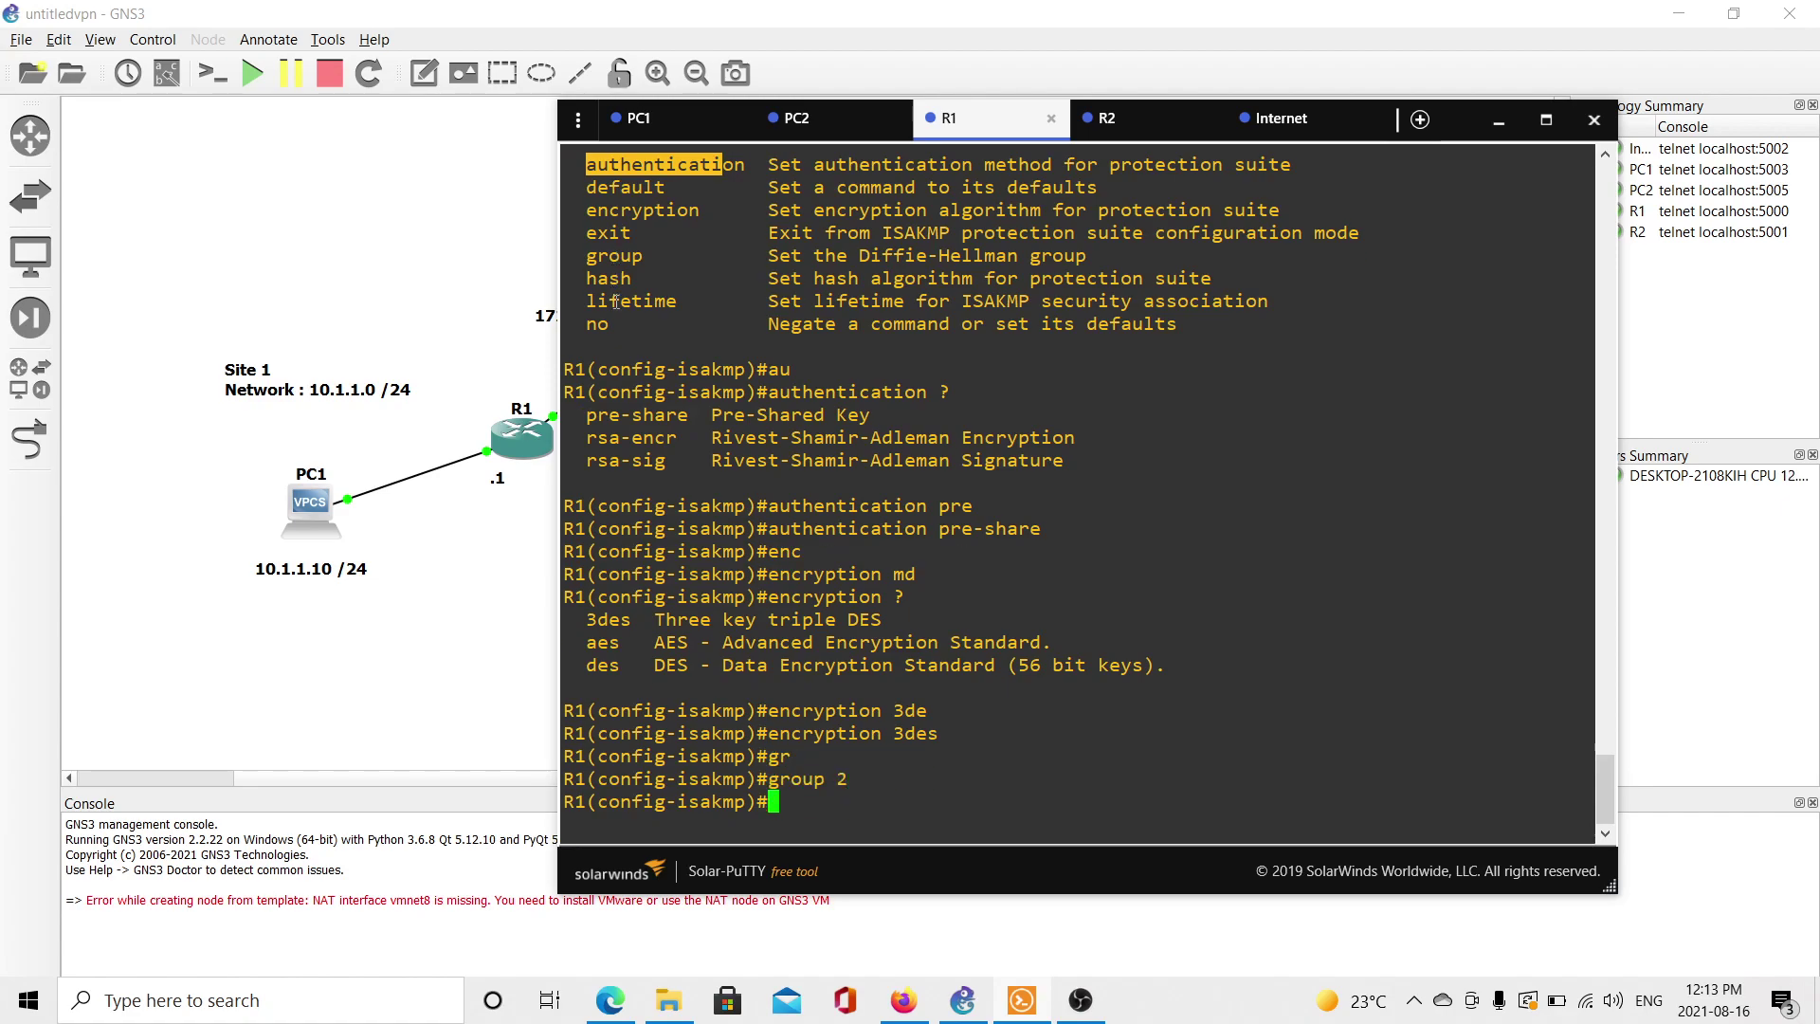
type("gr")
key("Tab")
type("?")
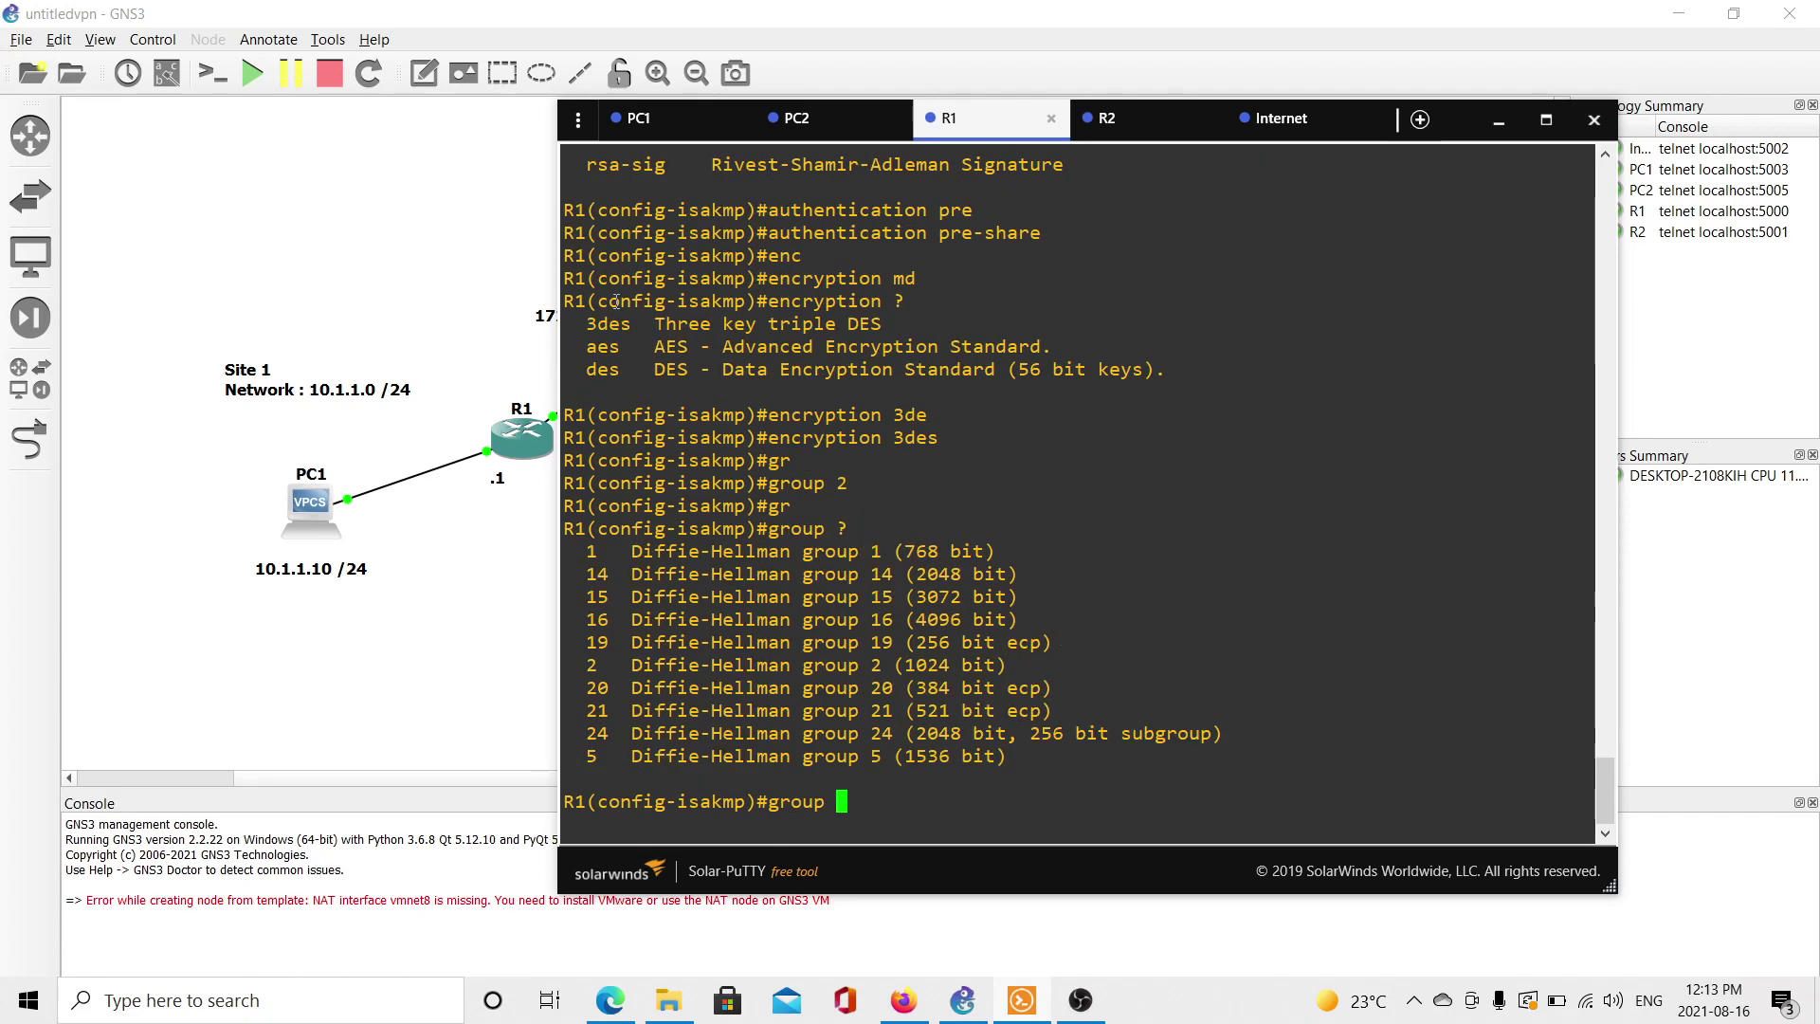
key("BackSpace")
key("BackSpace")
key("BackSpace")
key("BackSpace")
key("BackSpace")
key("BackSpace")
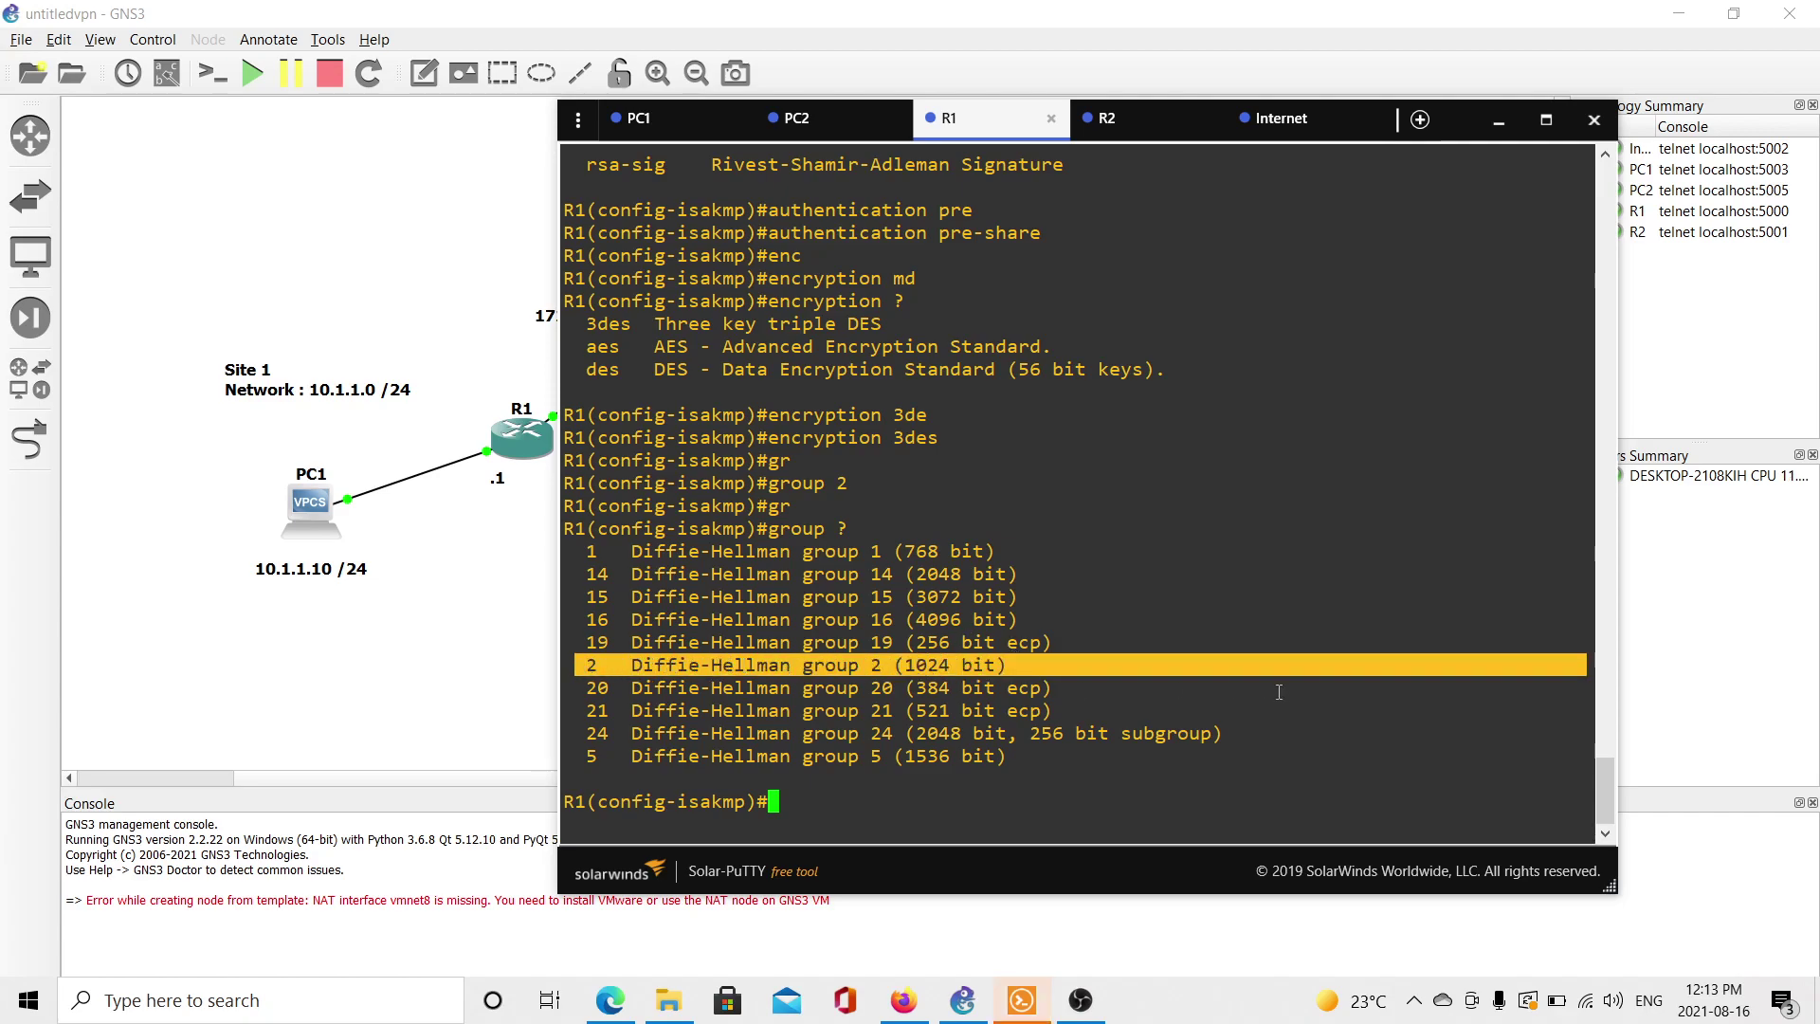
type("has")
key("Tab")
type("md")
key("Tab")
key("Return")
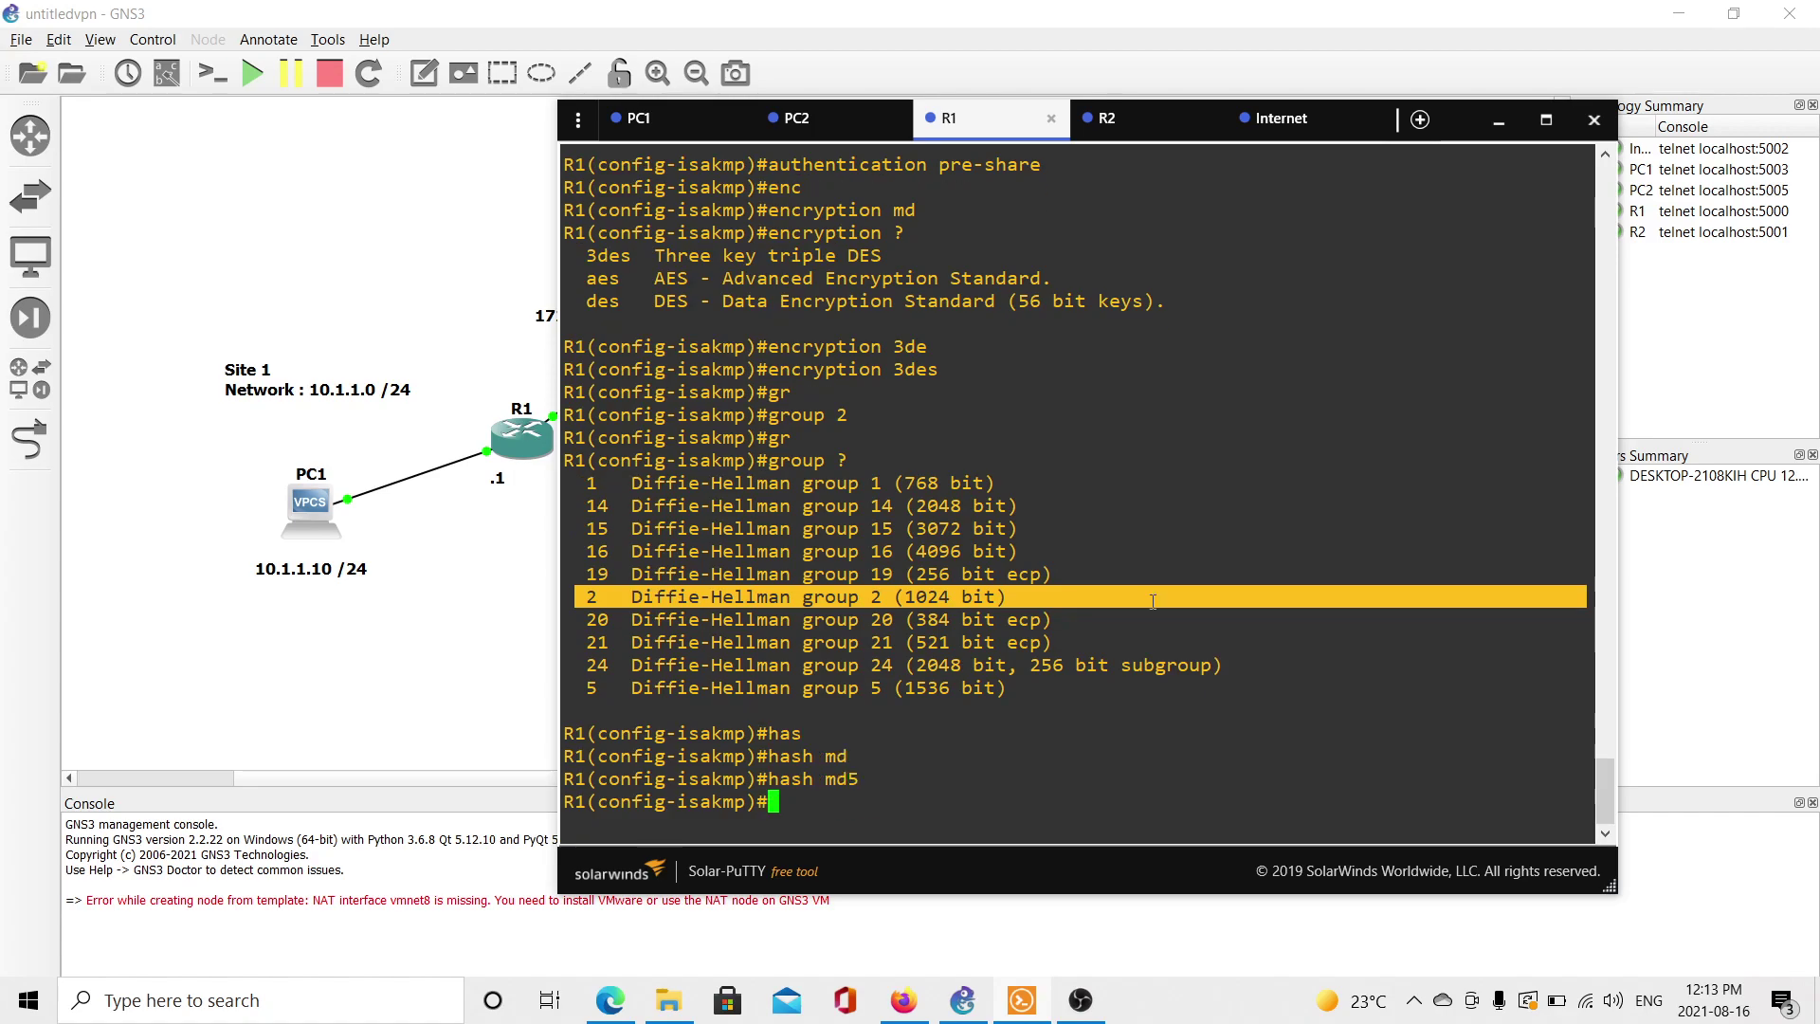
Set an 86400-second lifetime and leave the ISAKMP policy configuration.
type("li")
key("Tab")
type("?")
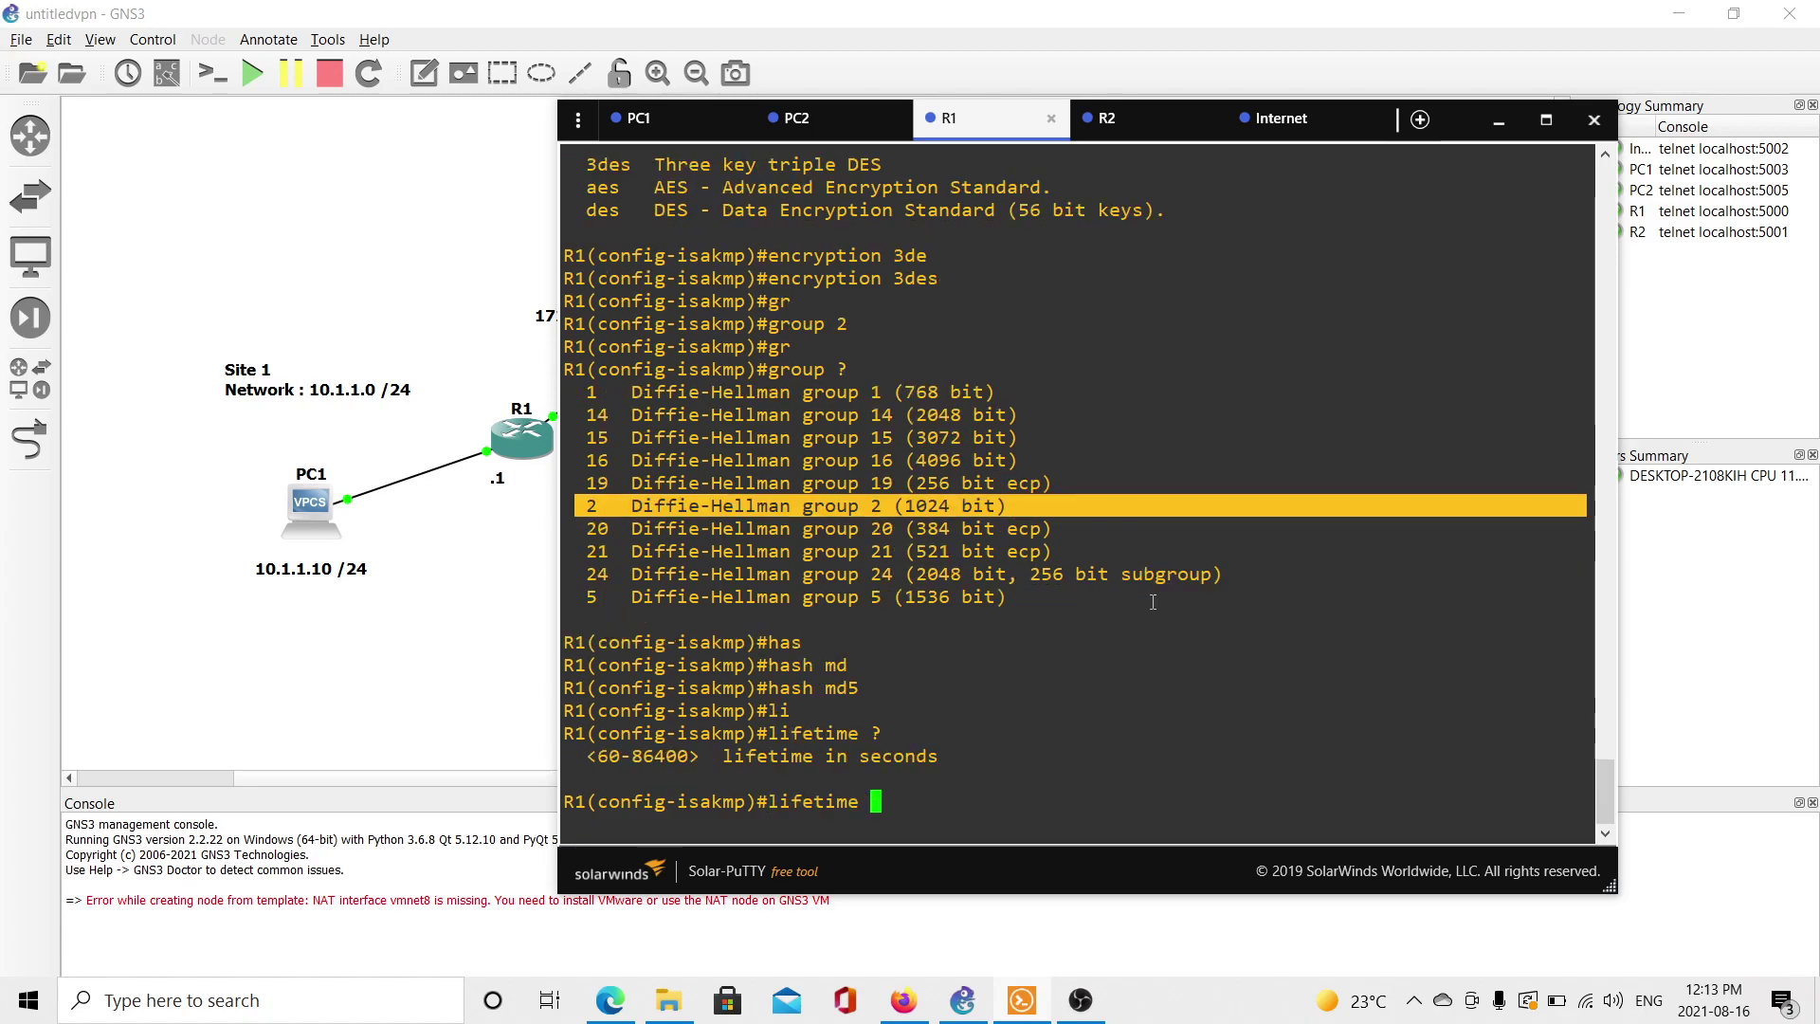
type("86400")
key("Return")
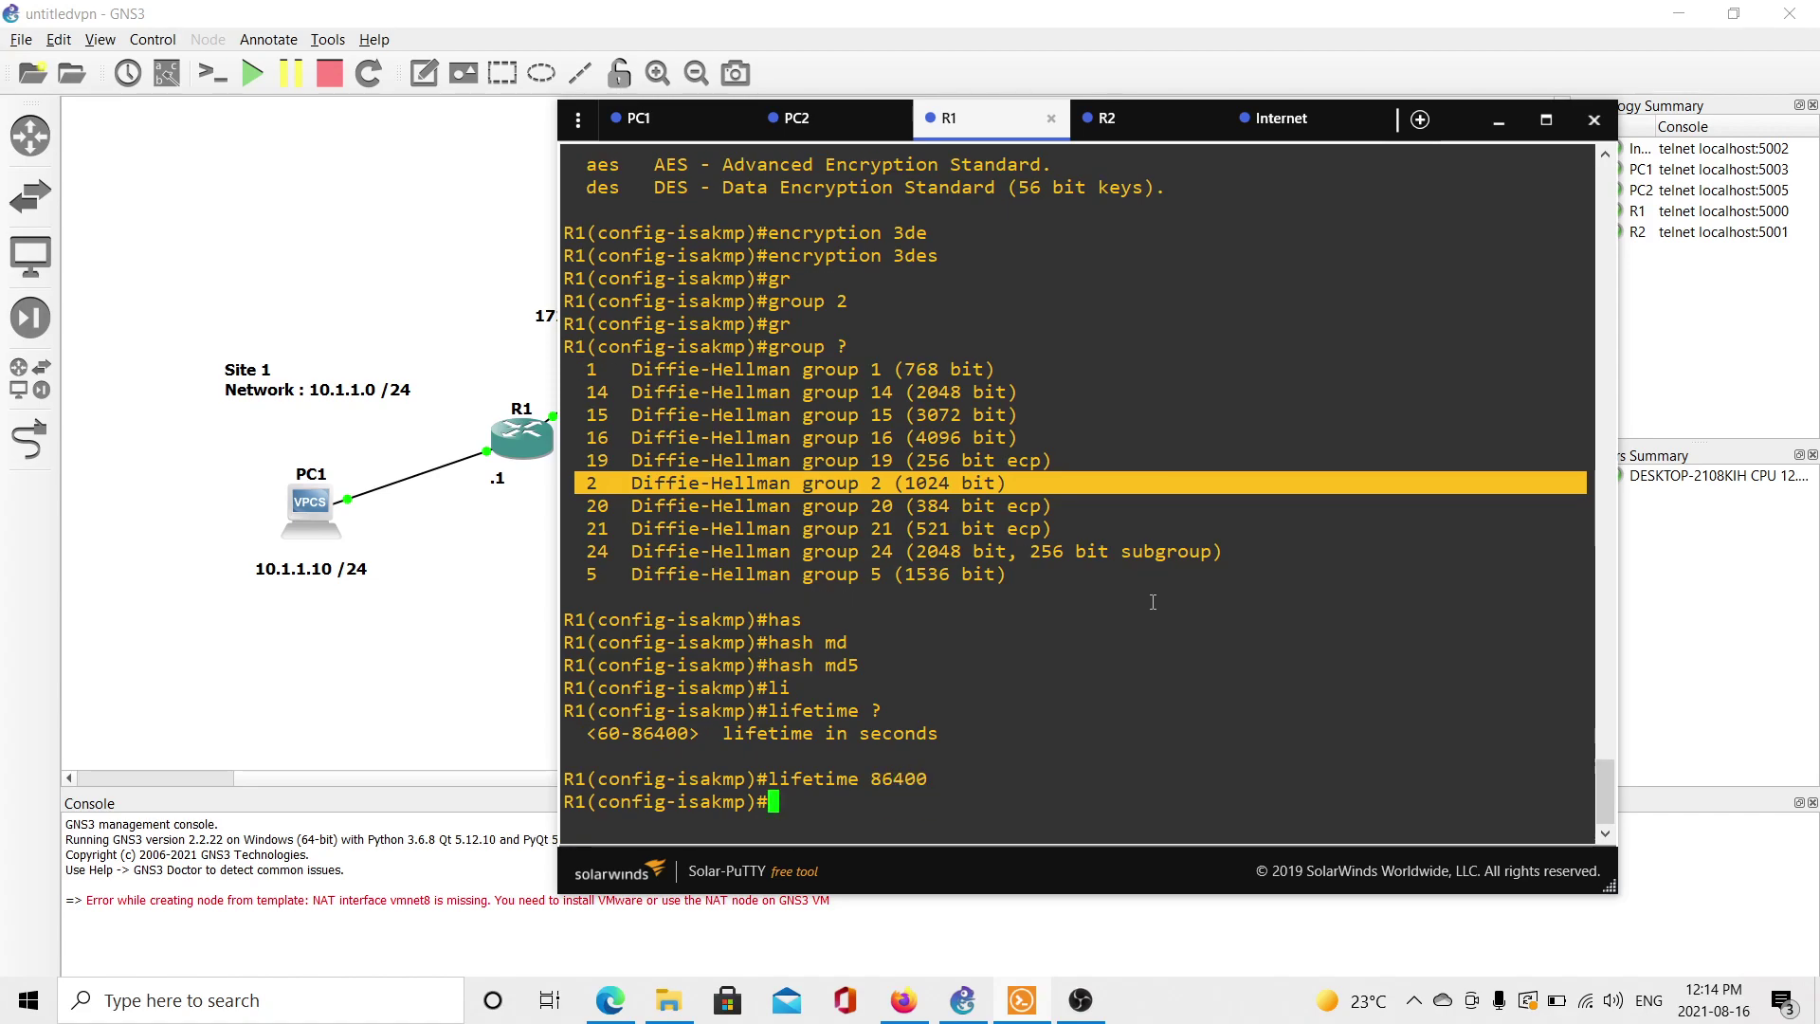
type("exit")
key("Return")
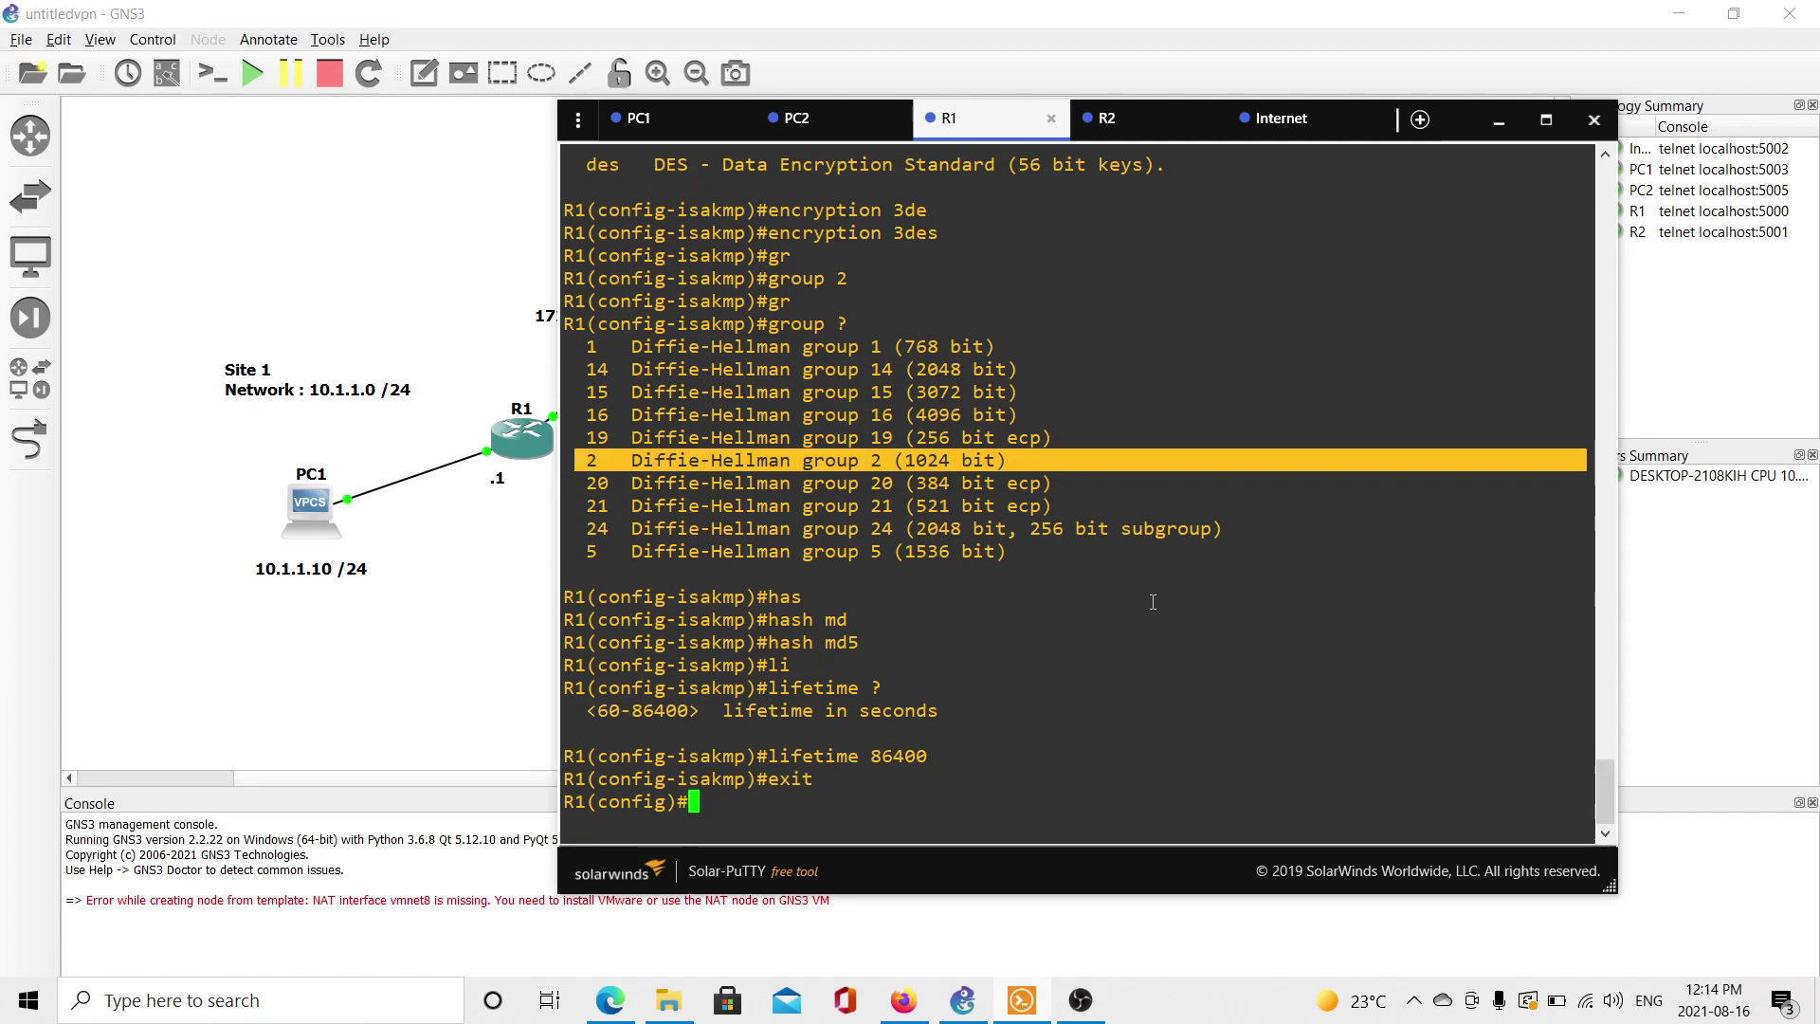
Begin R1's crypto isakmp key command with the pre-shared key and address keyword.
type("cr")
key("Tab")
type("is")
key("Tab")
type("?")
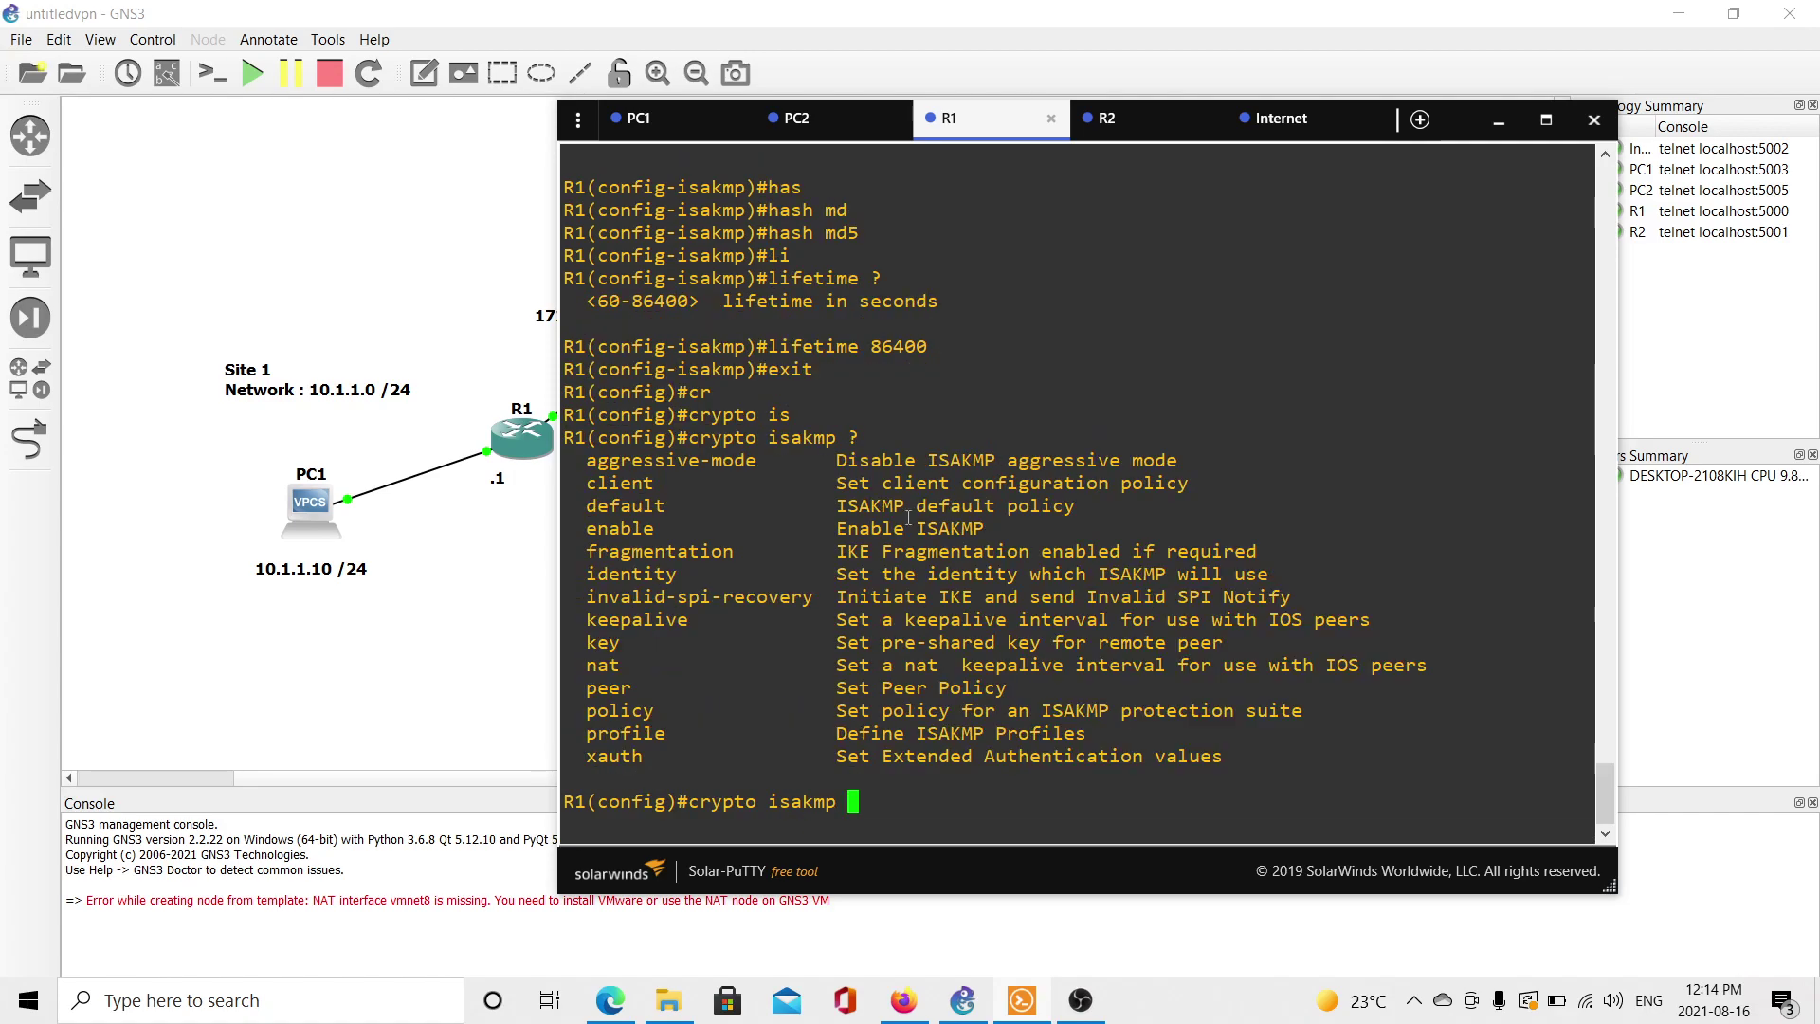
left_click_drag(665, 710, 577, 710)
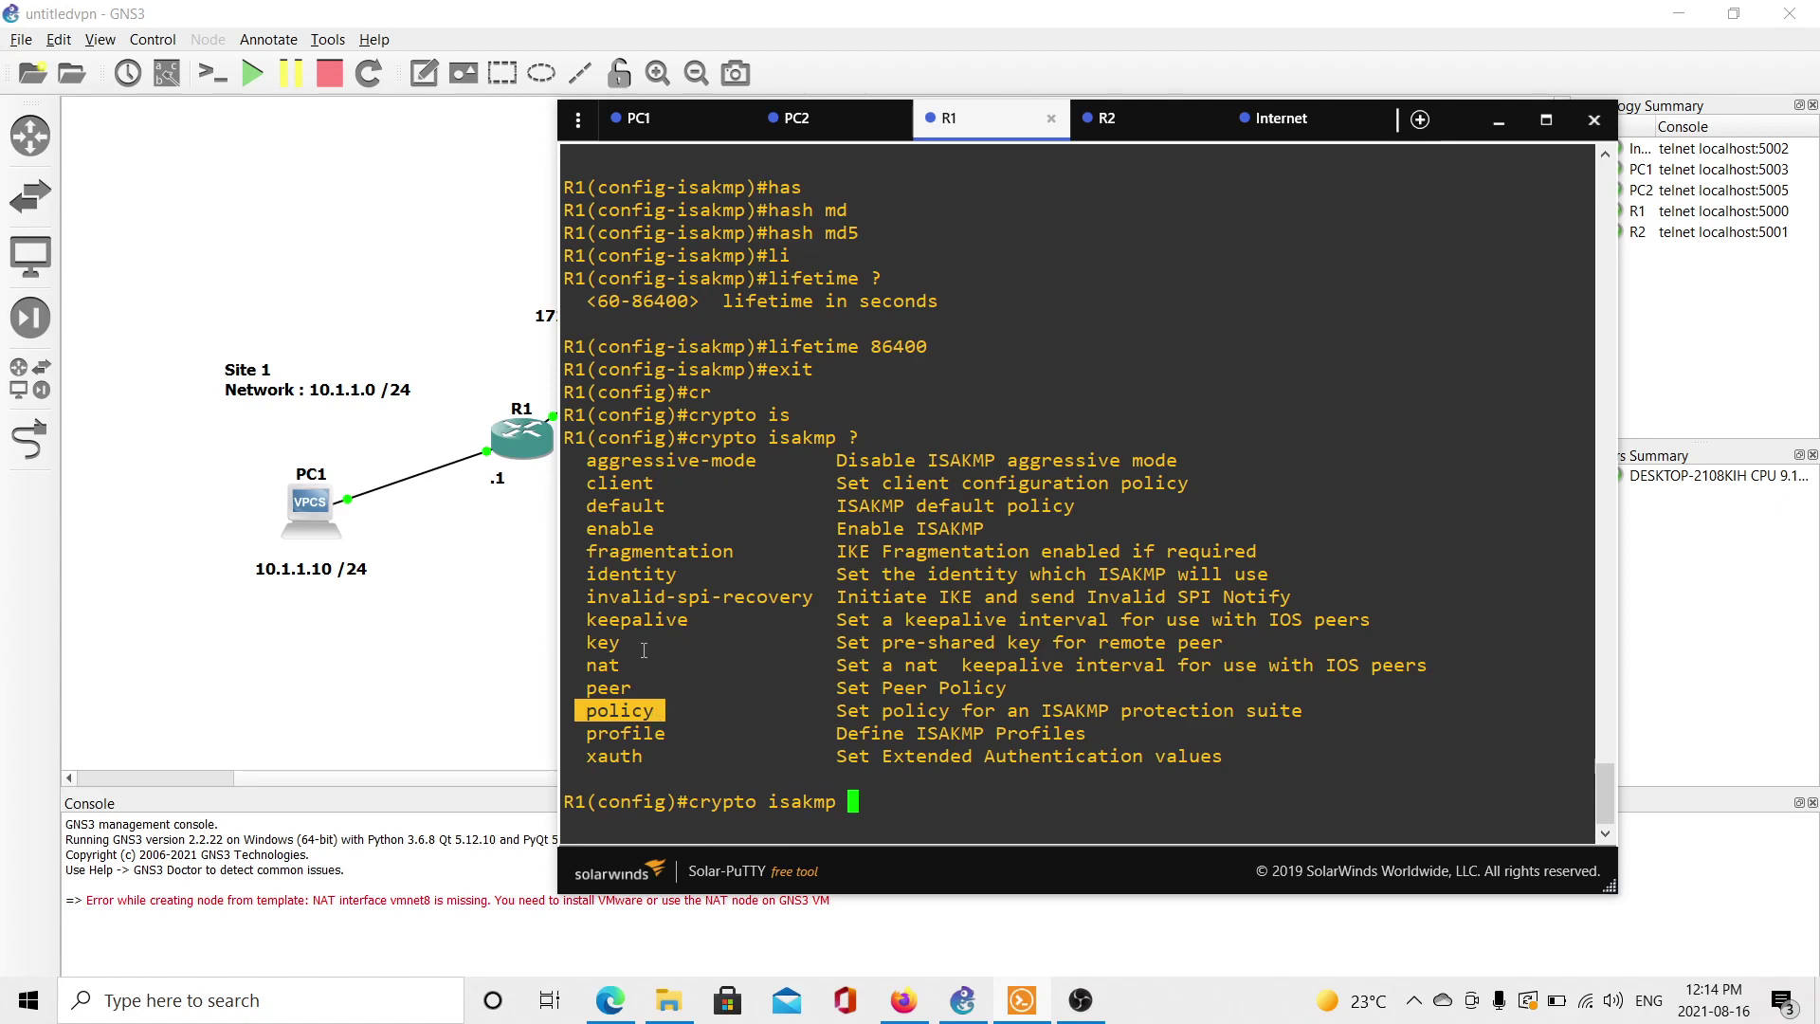
double_click(611, 643)
type("key")
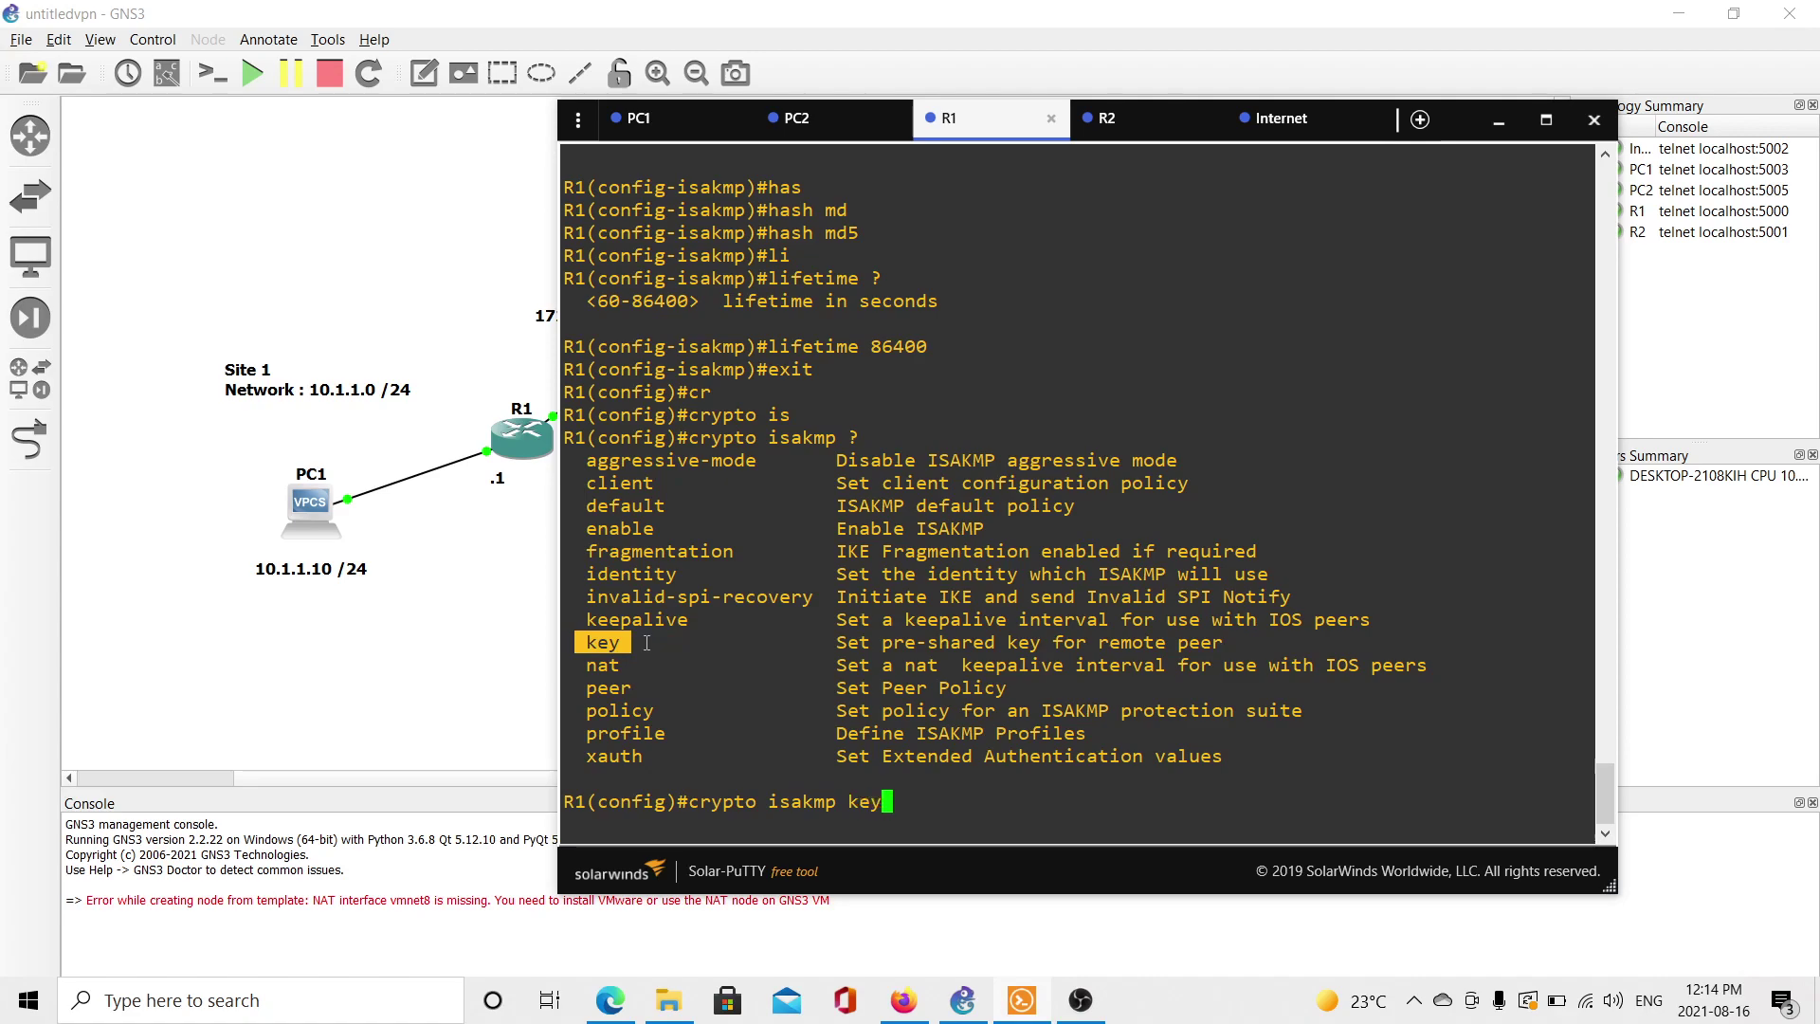
key("Tab")
type("CISCO")
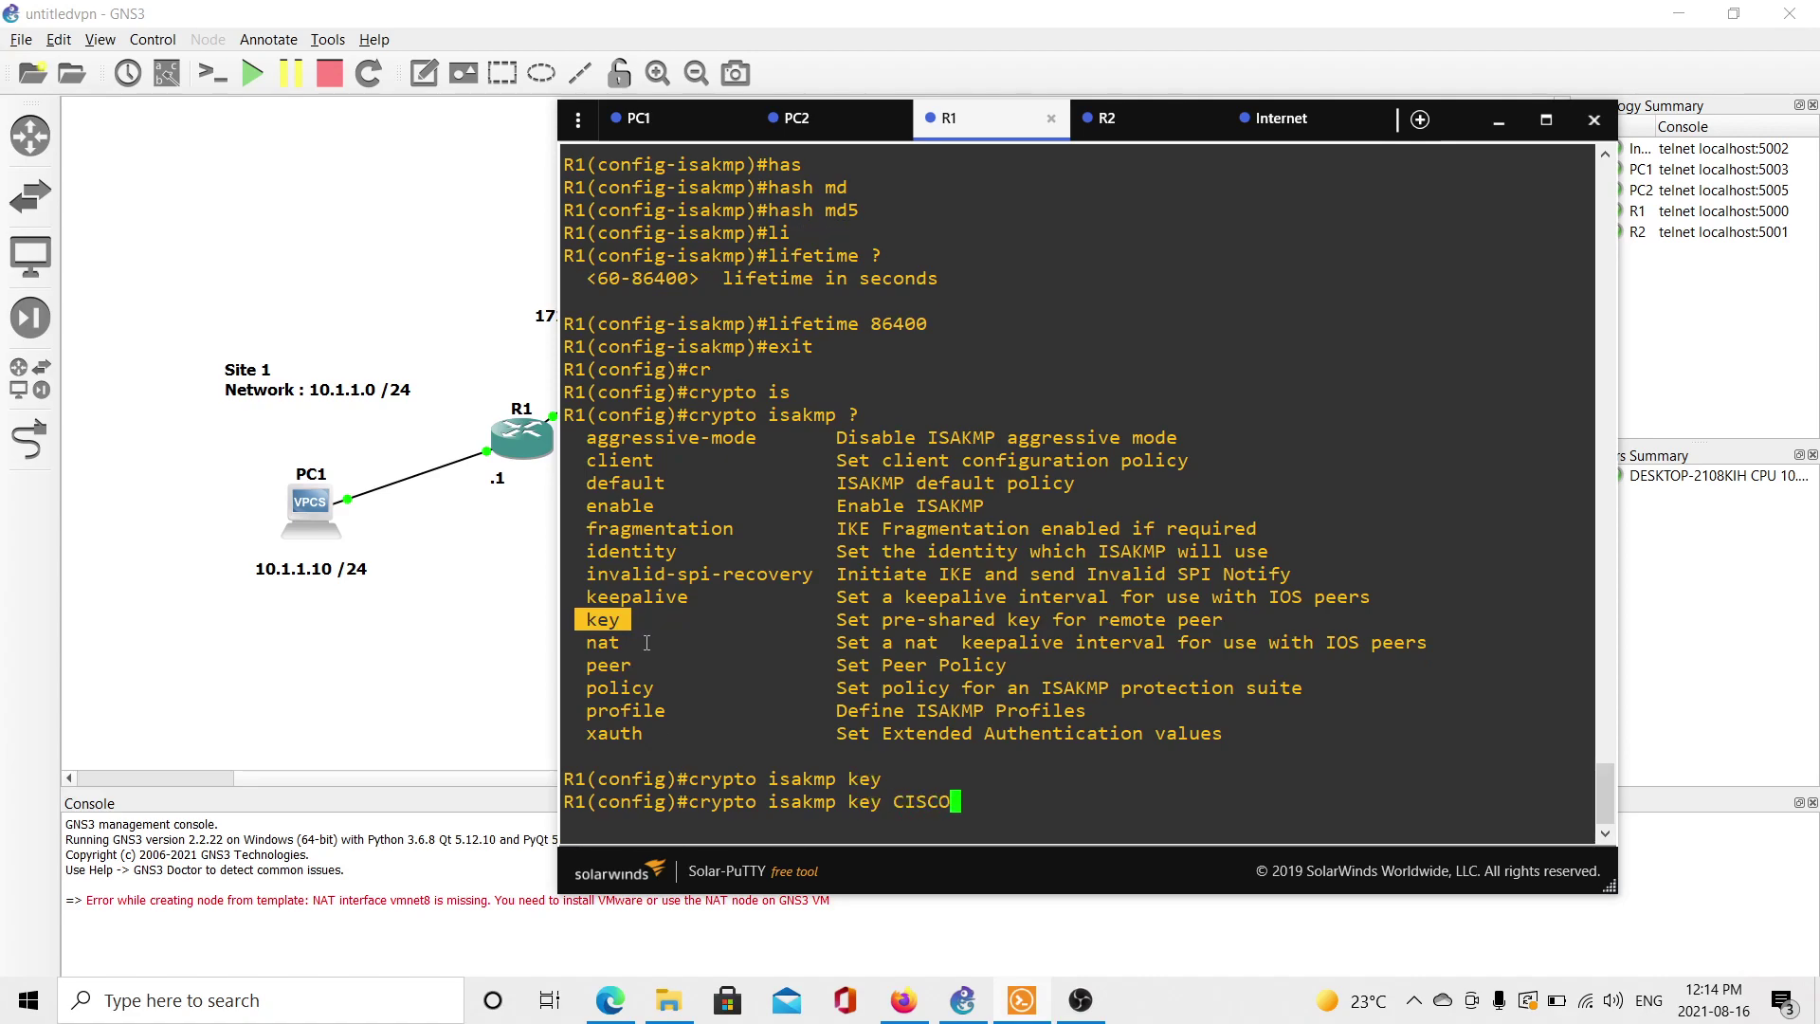
type(" ?")
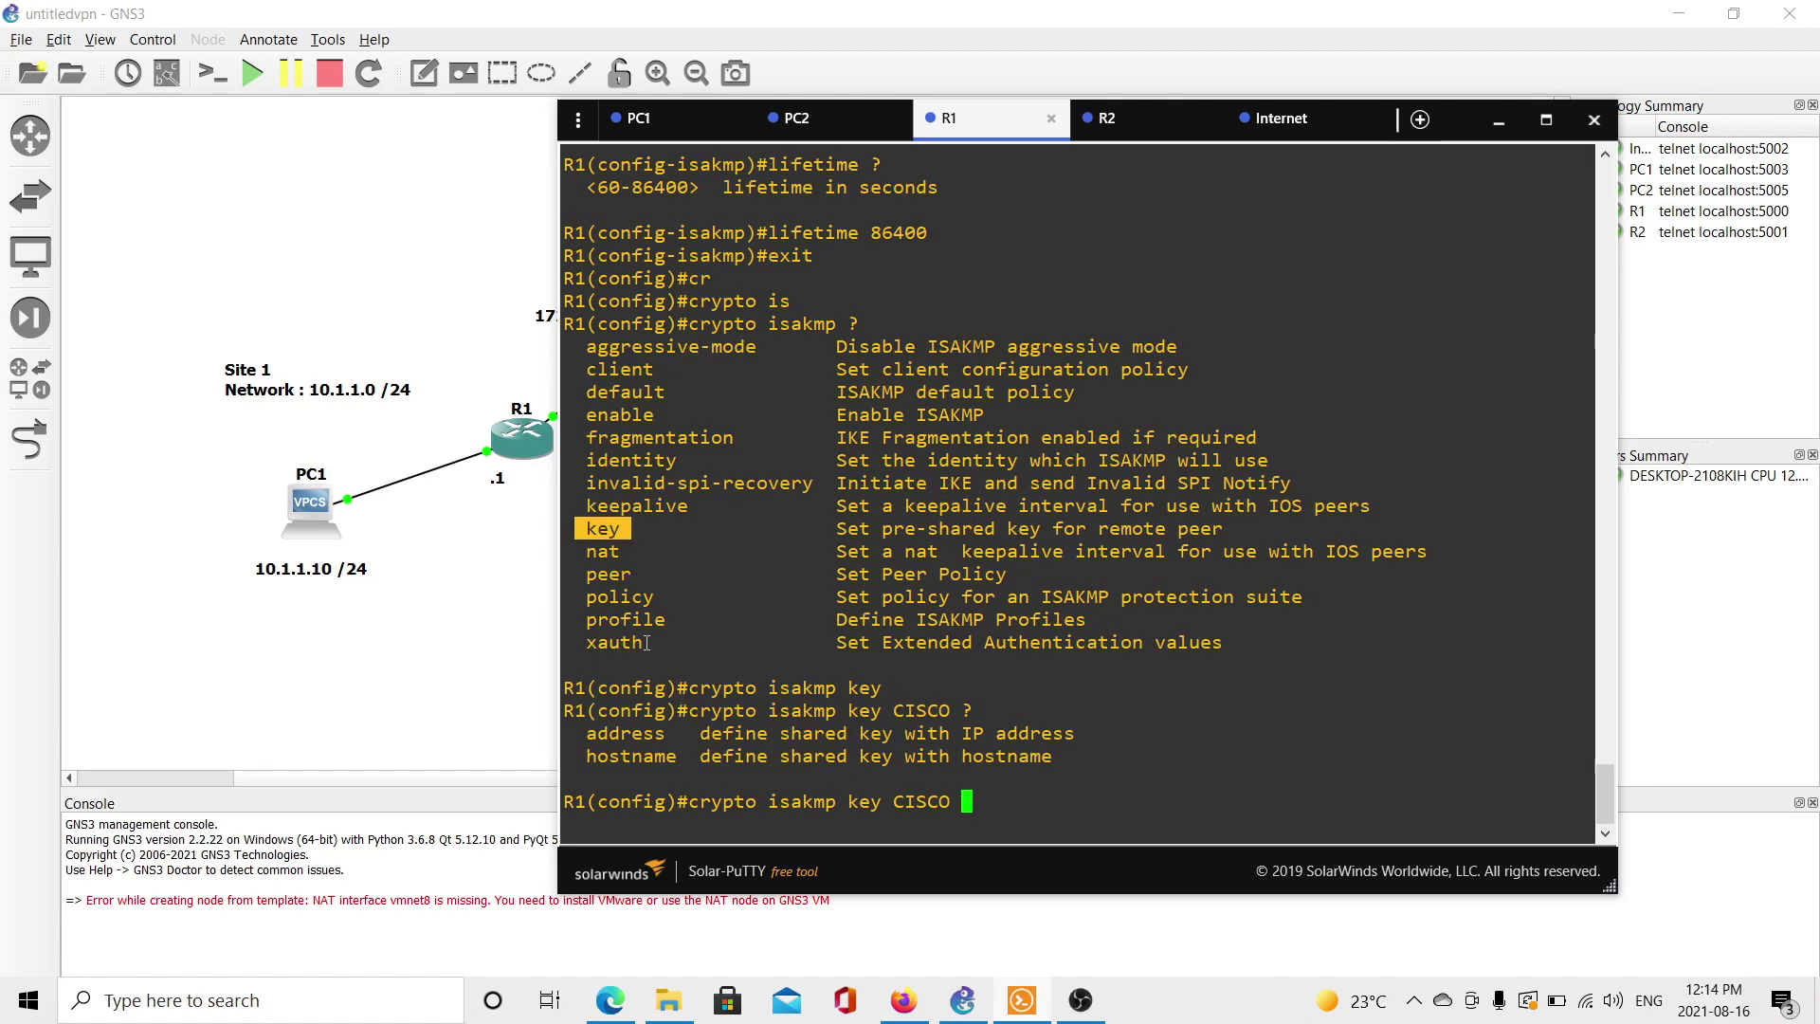
type("add")
key("Tab")
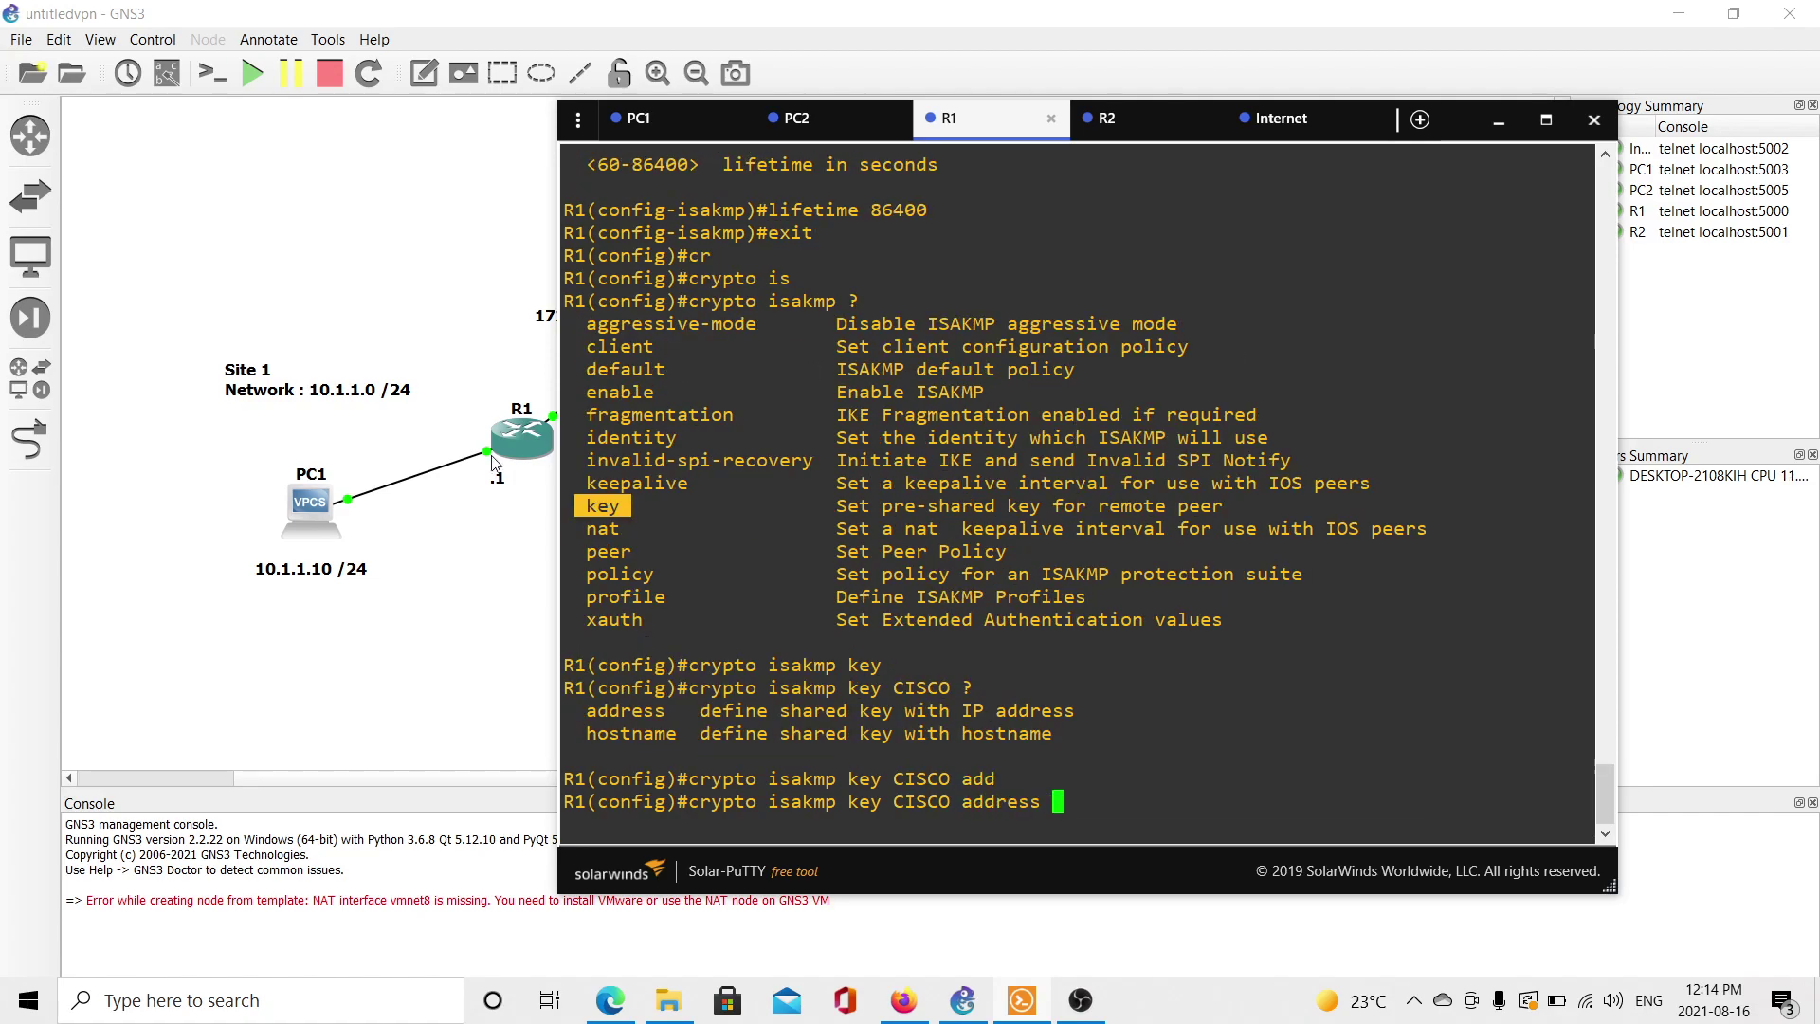
Check R2's outside address on the topology and finish the key for peer 172.16.22.1.
left_click(499, 517)
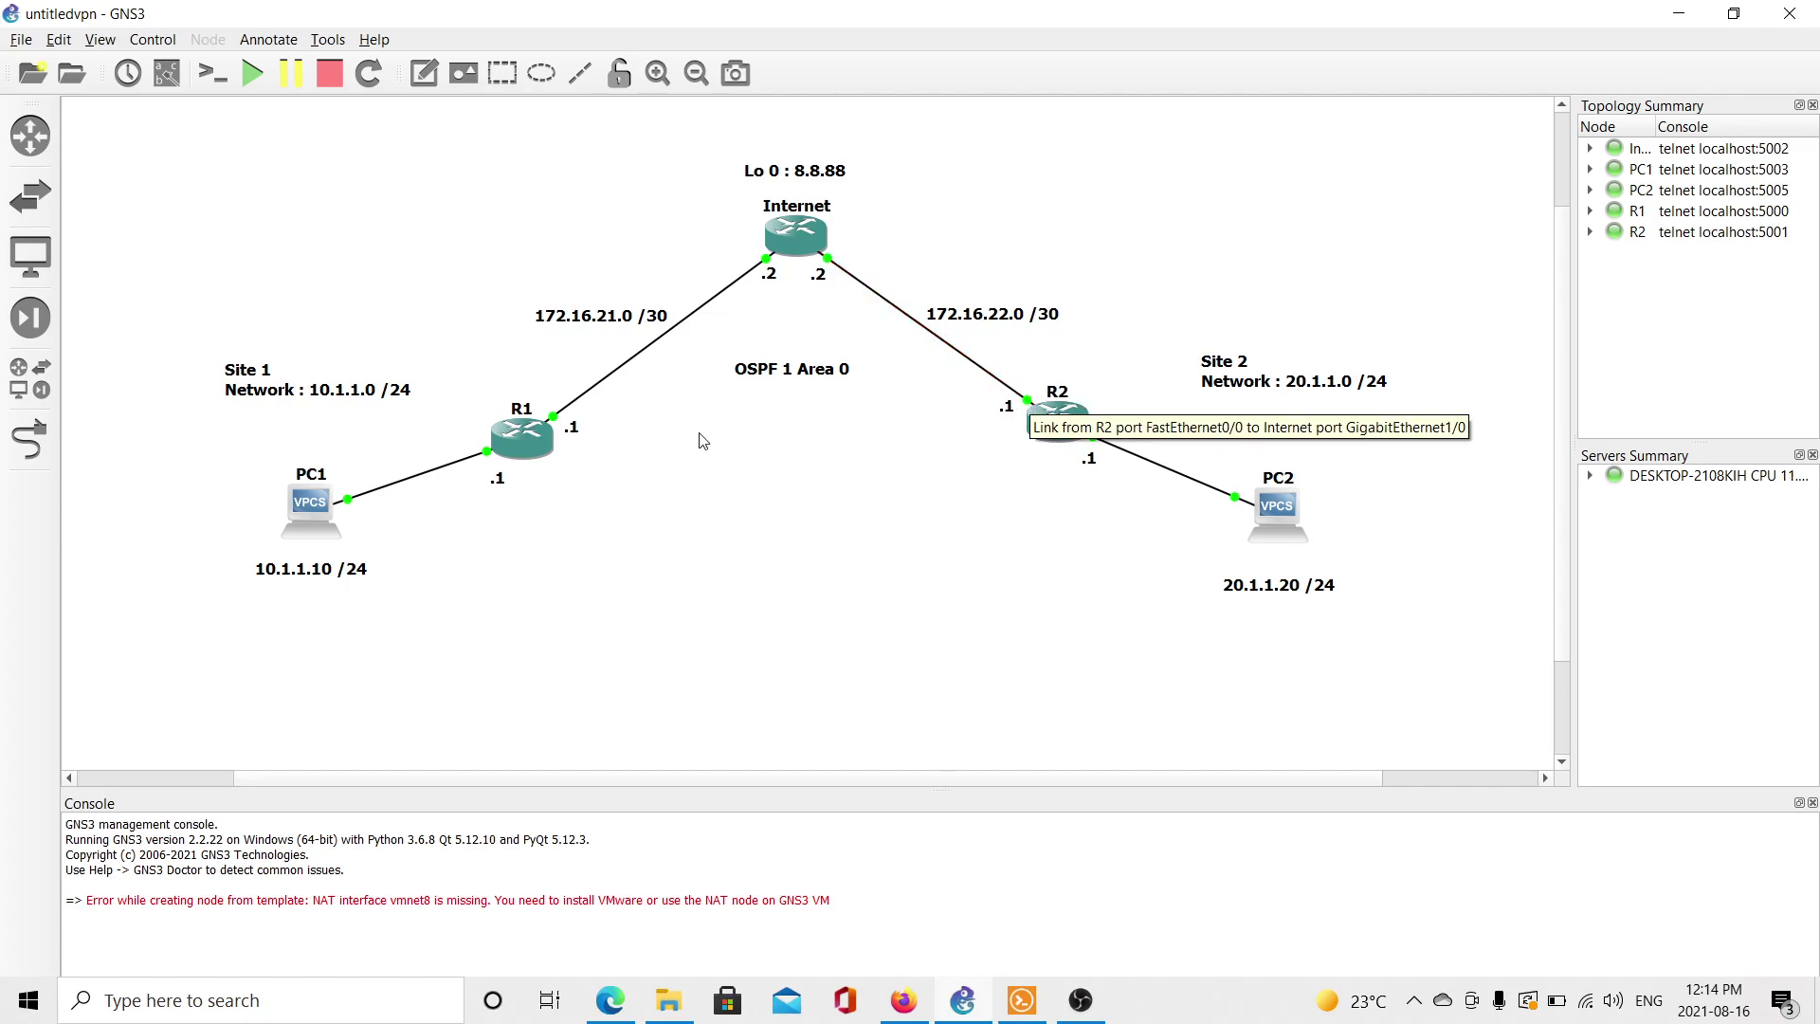
mouse_move(519, 447)
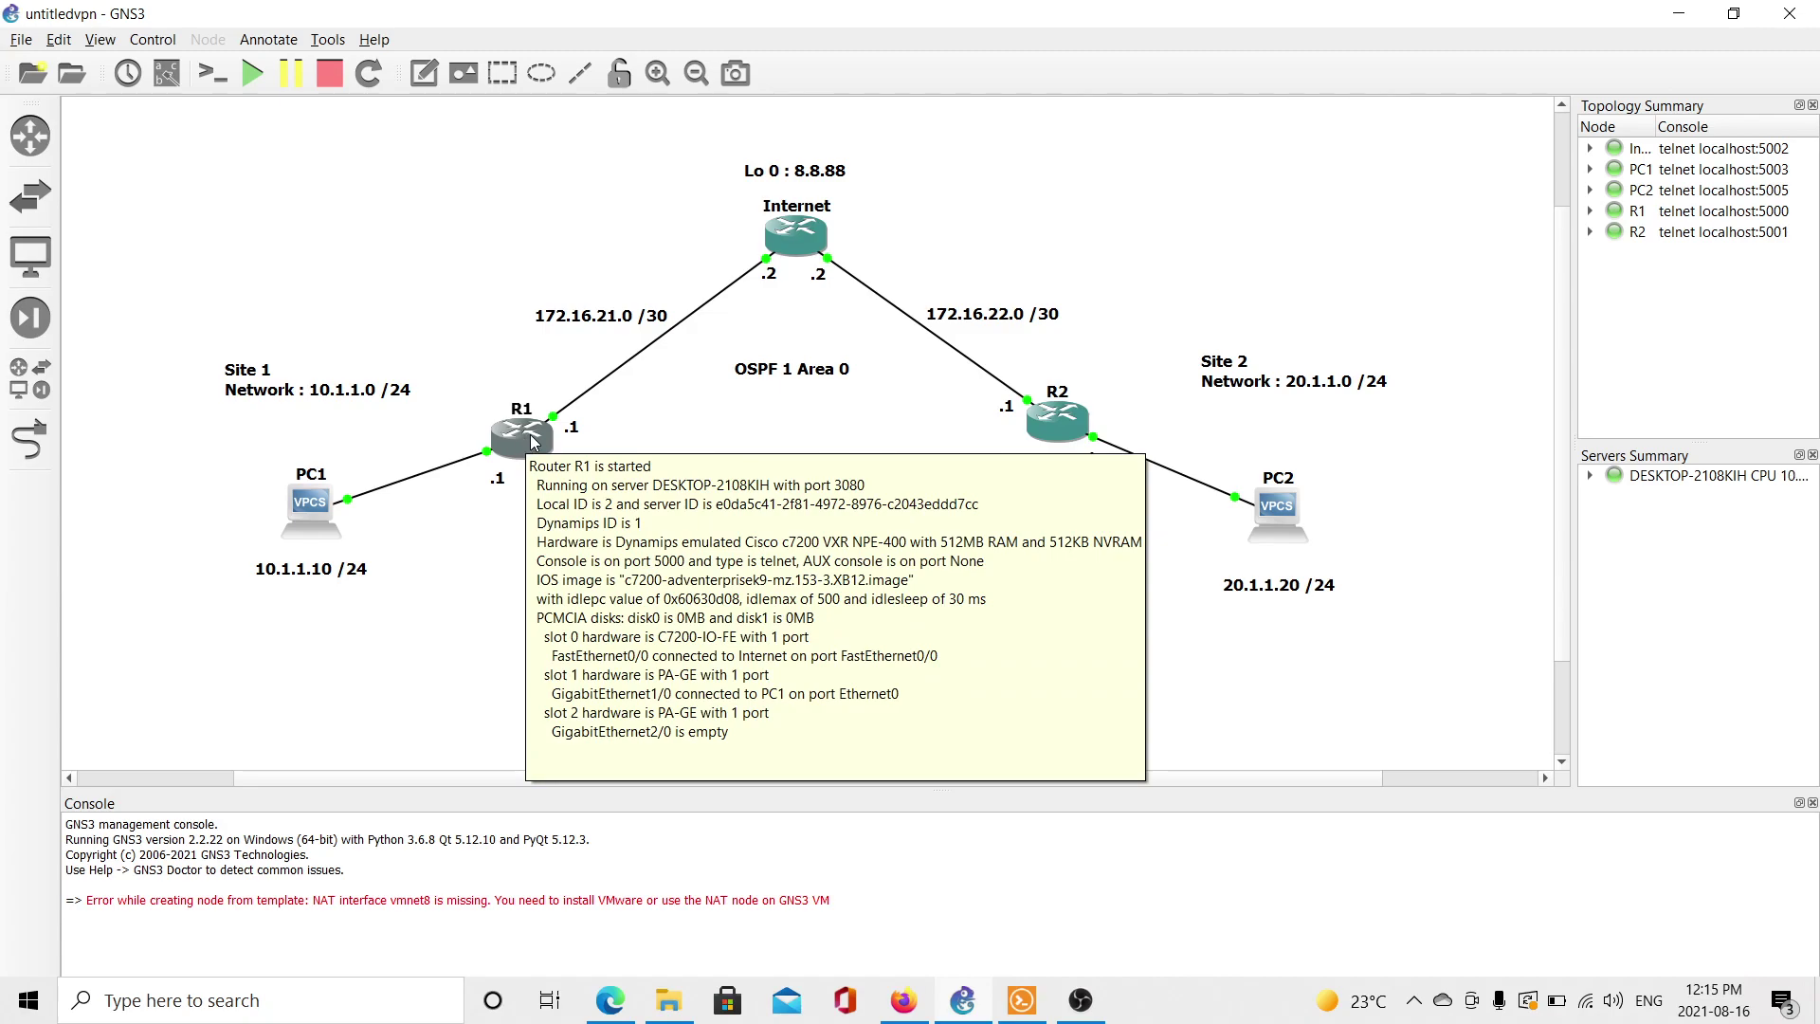
mouse_move(1007, 445)
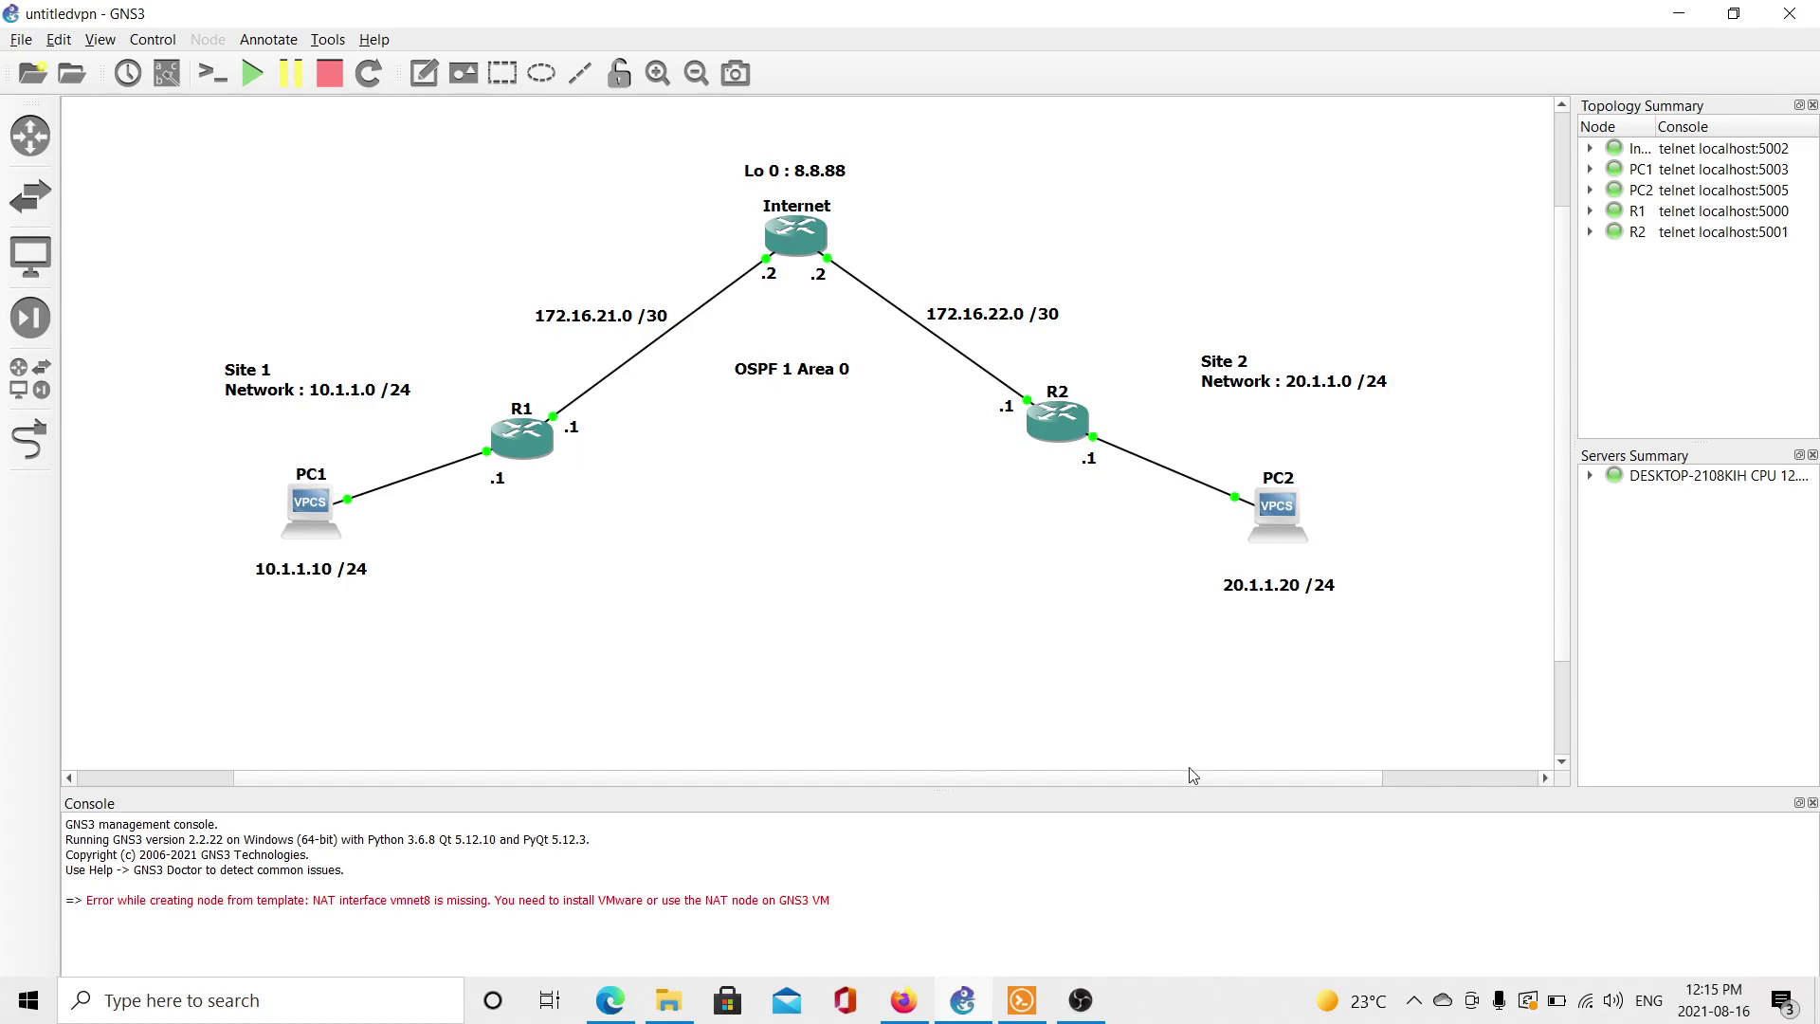
mouse_move(1080, 1000)
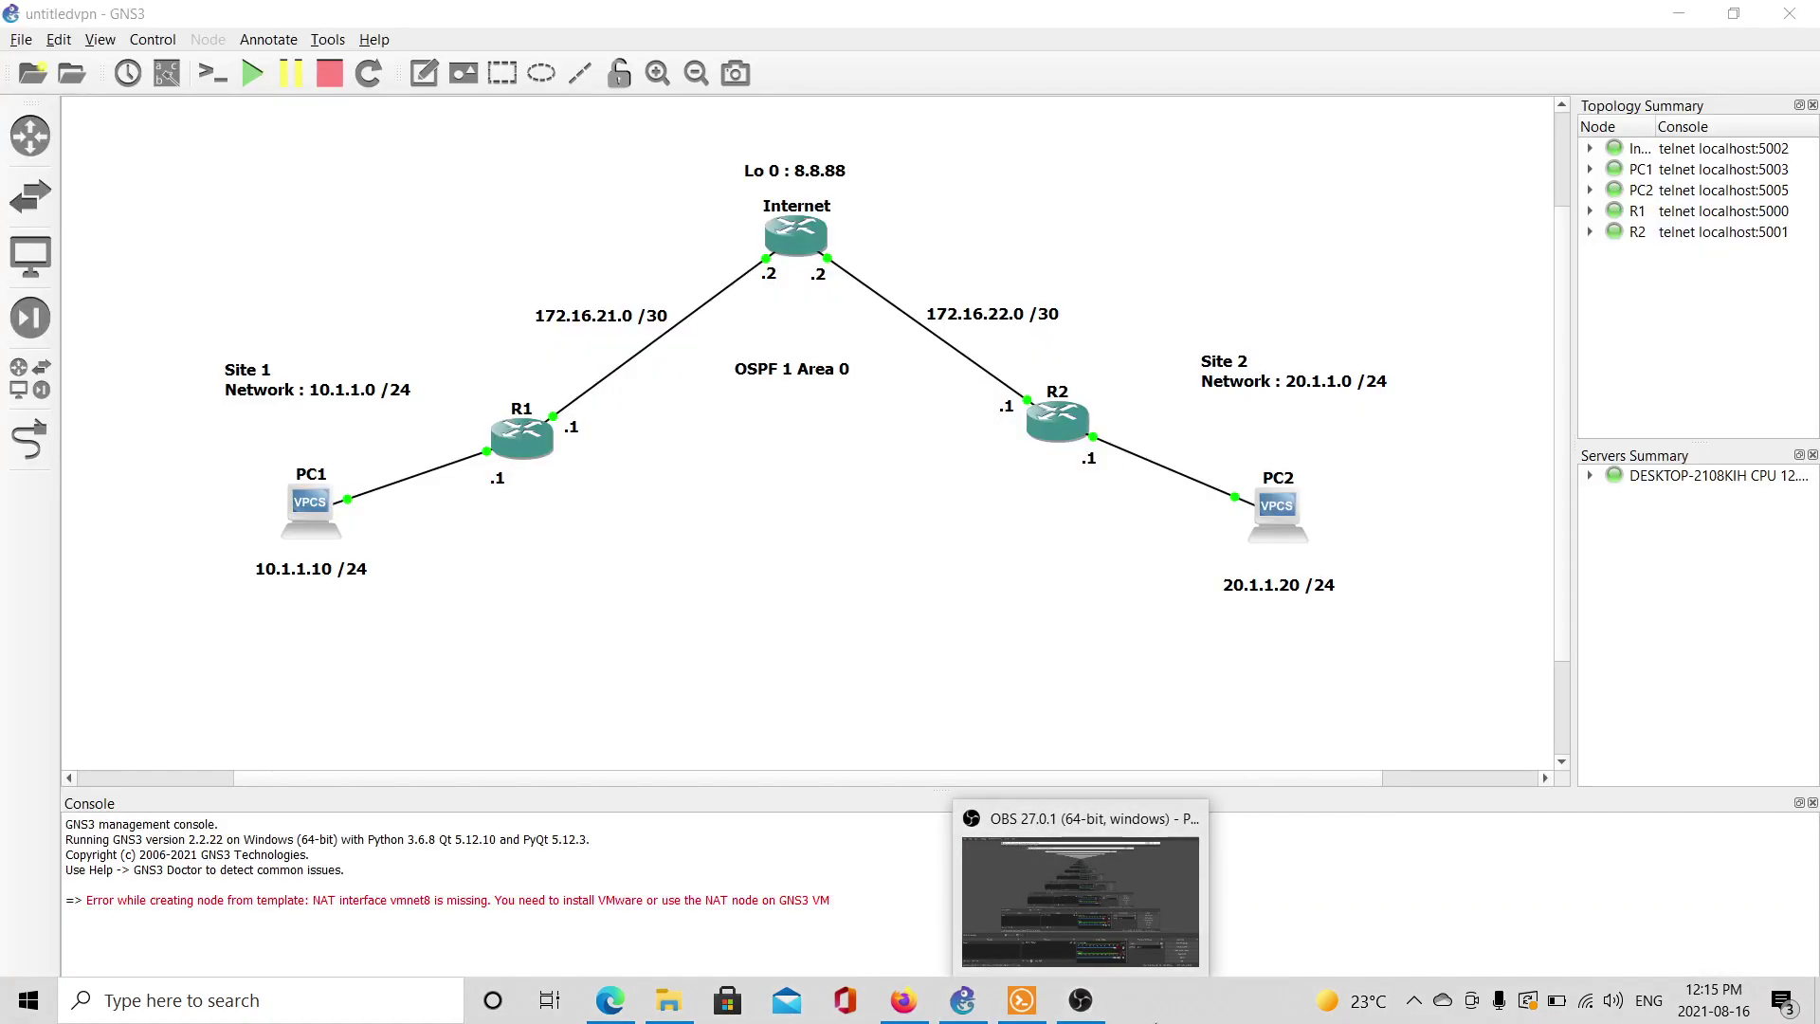
left_click(1022, 1000)
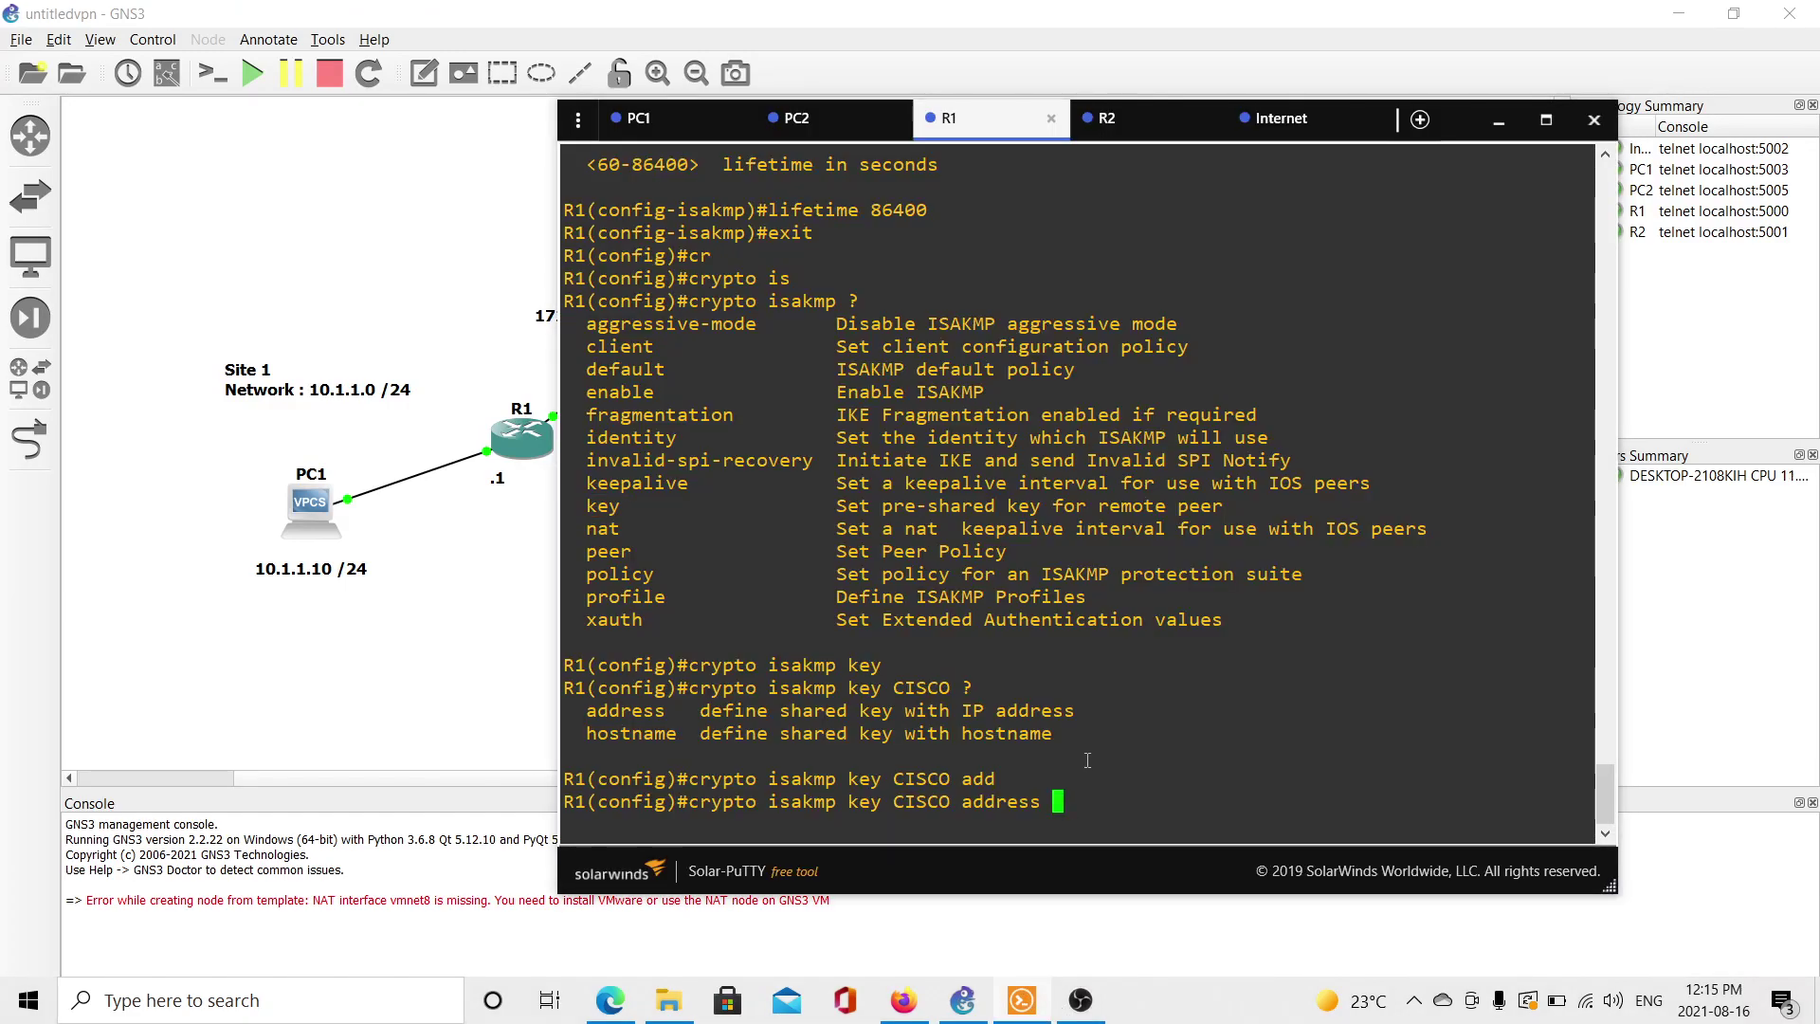
left_click(474, 595)
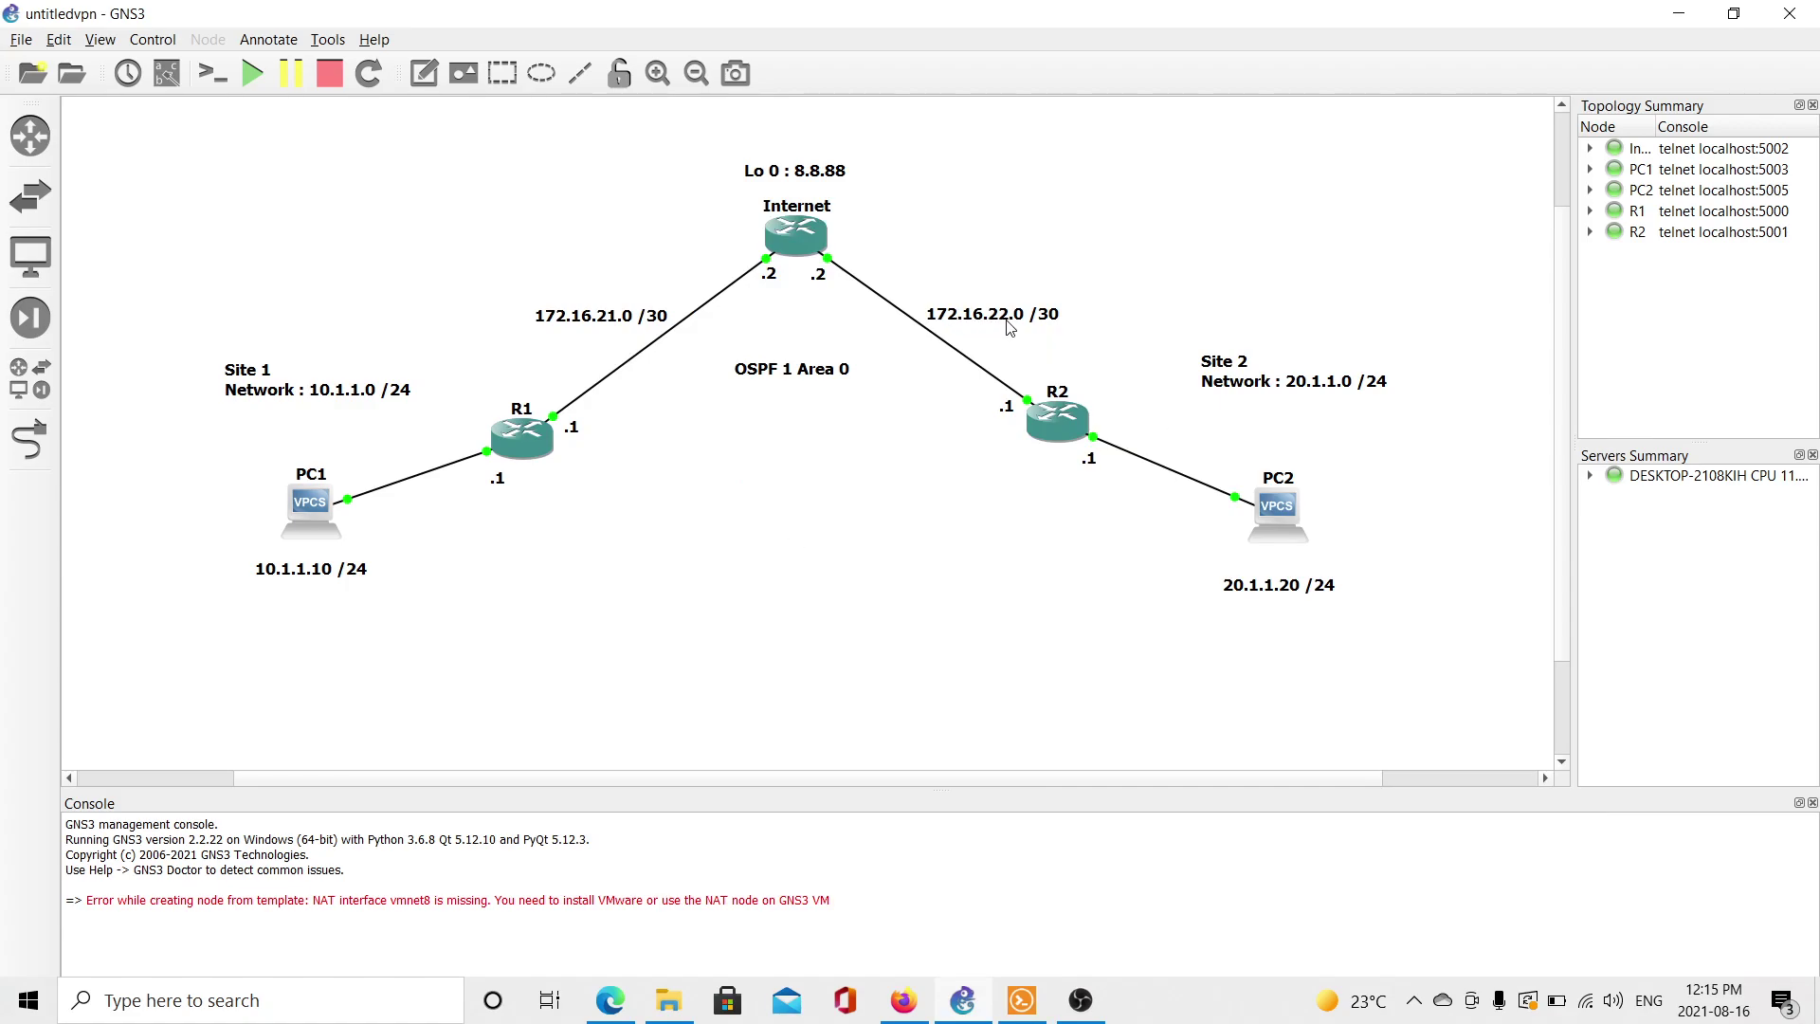
key("alt+Tab")
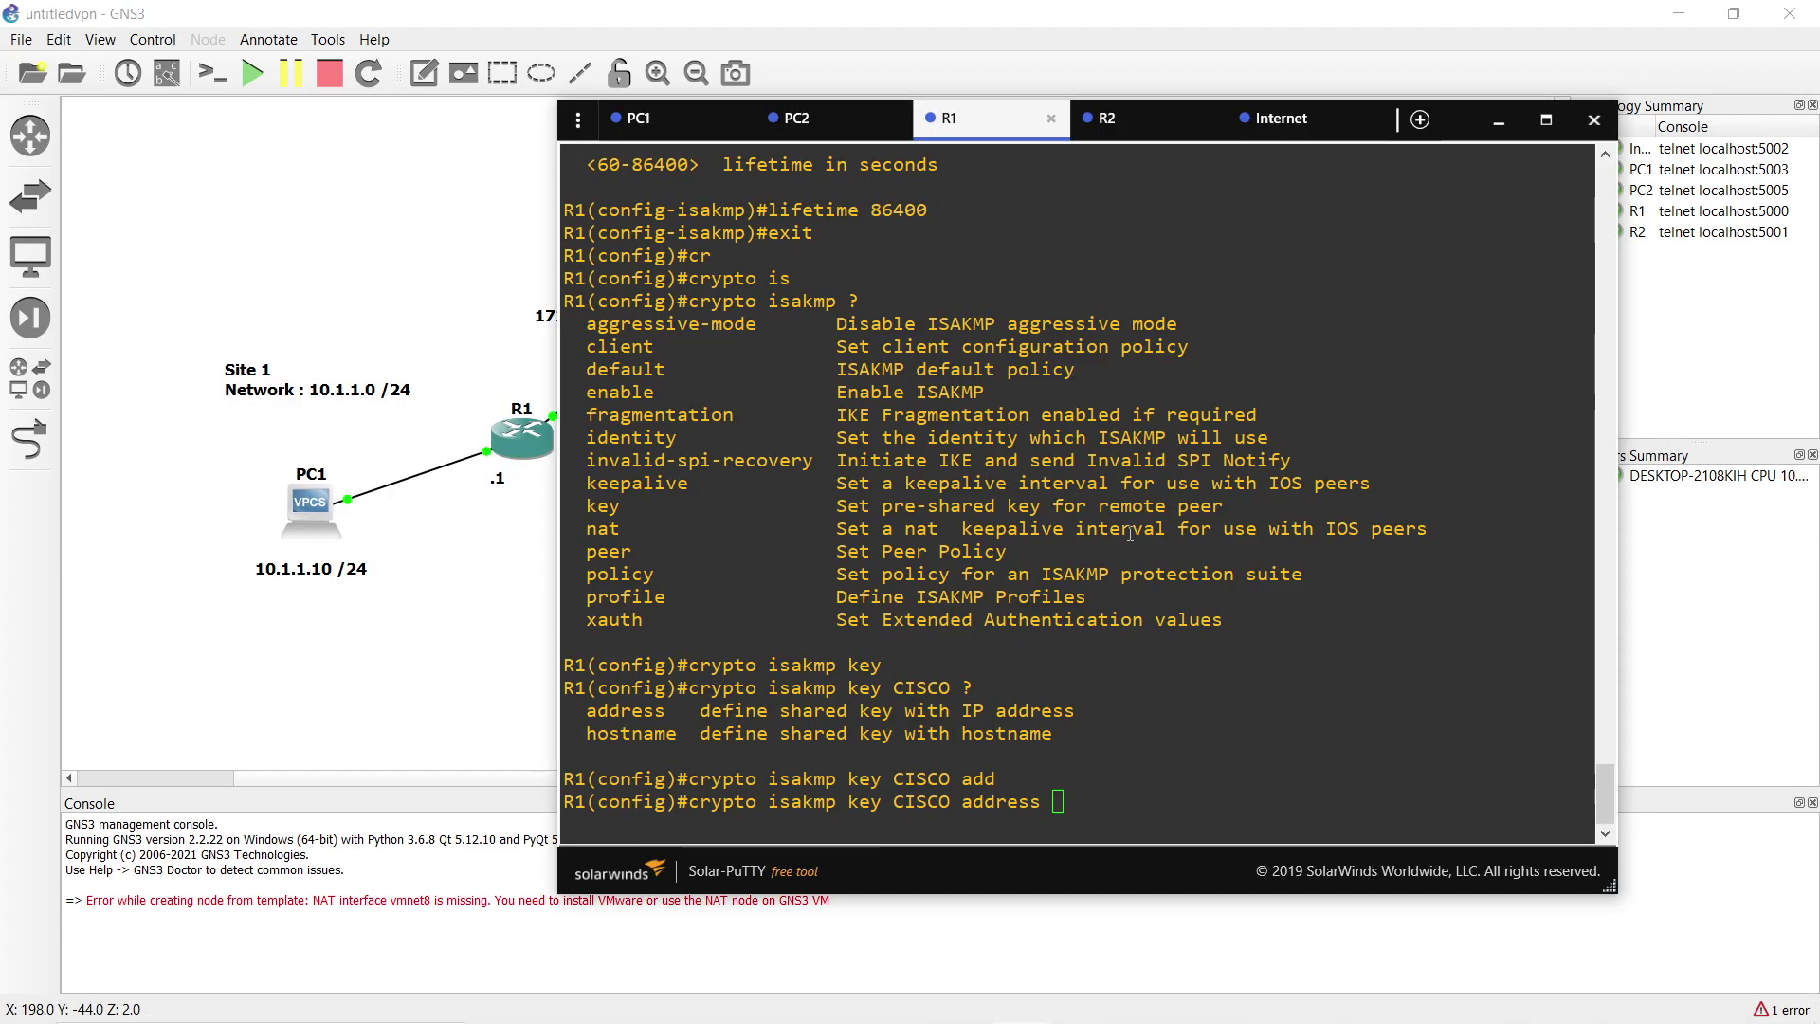
type("1")
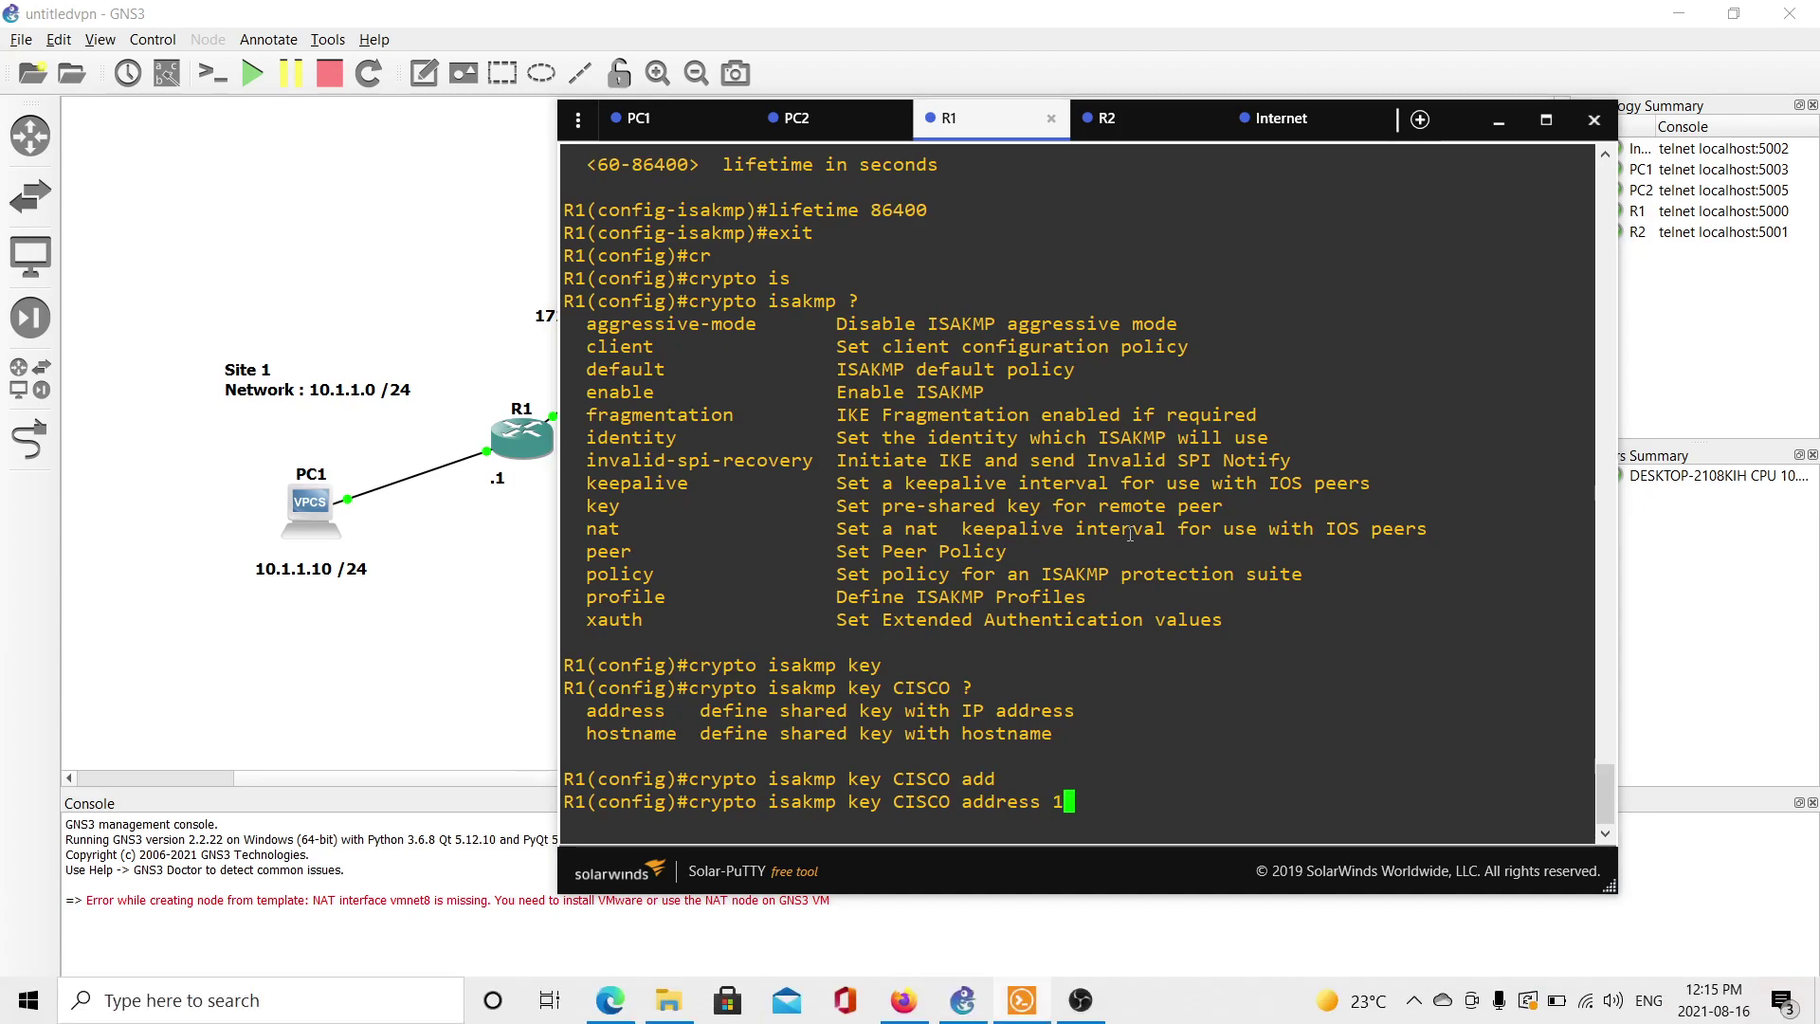
type("72.16.22.1 >??")
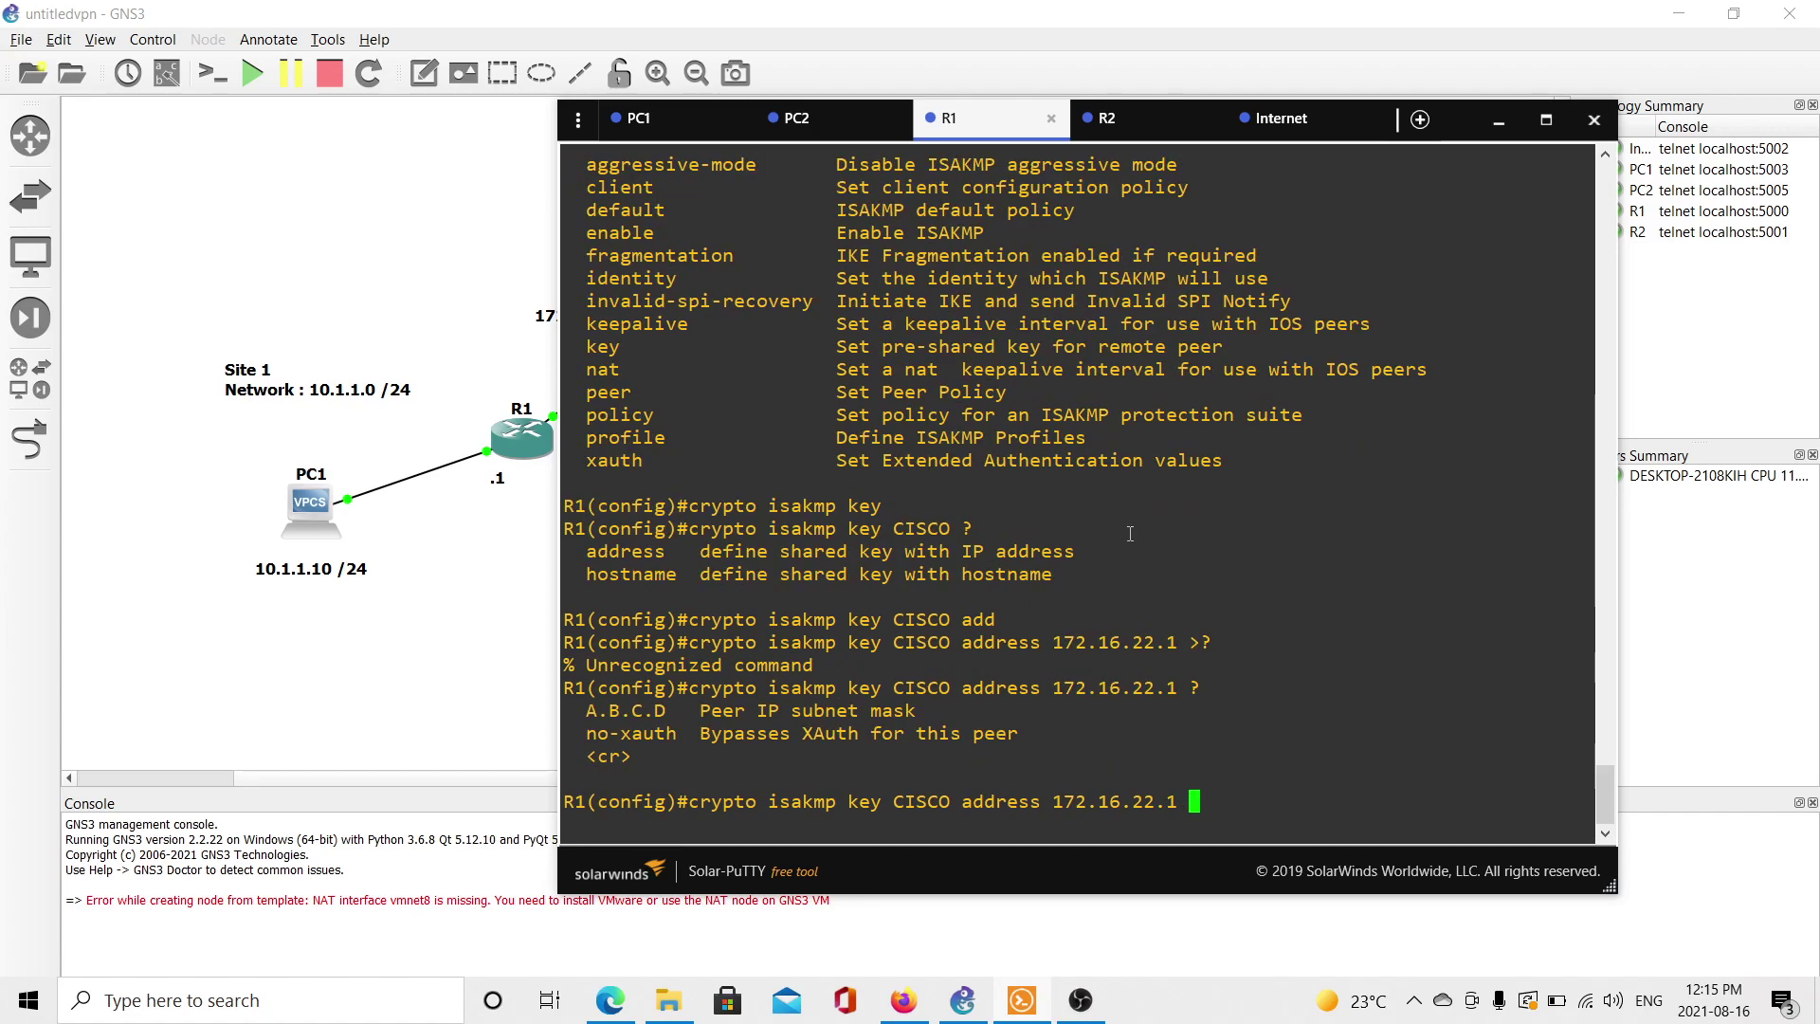
key("Return")
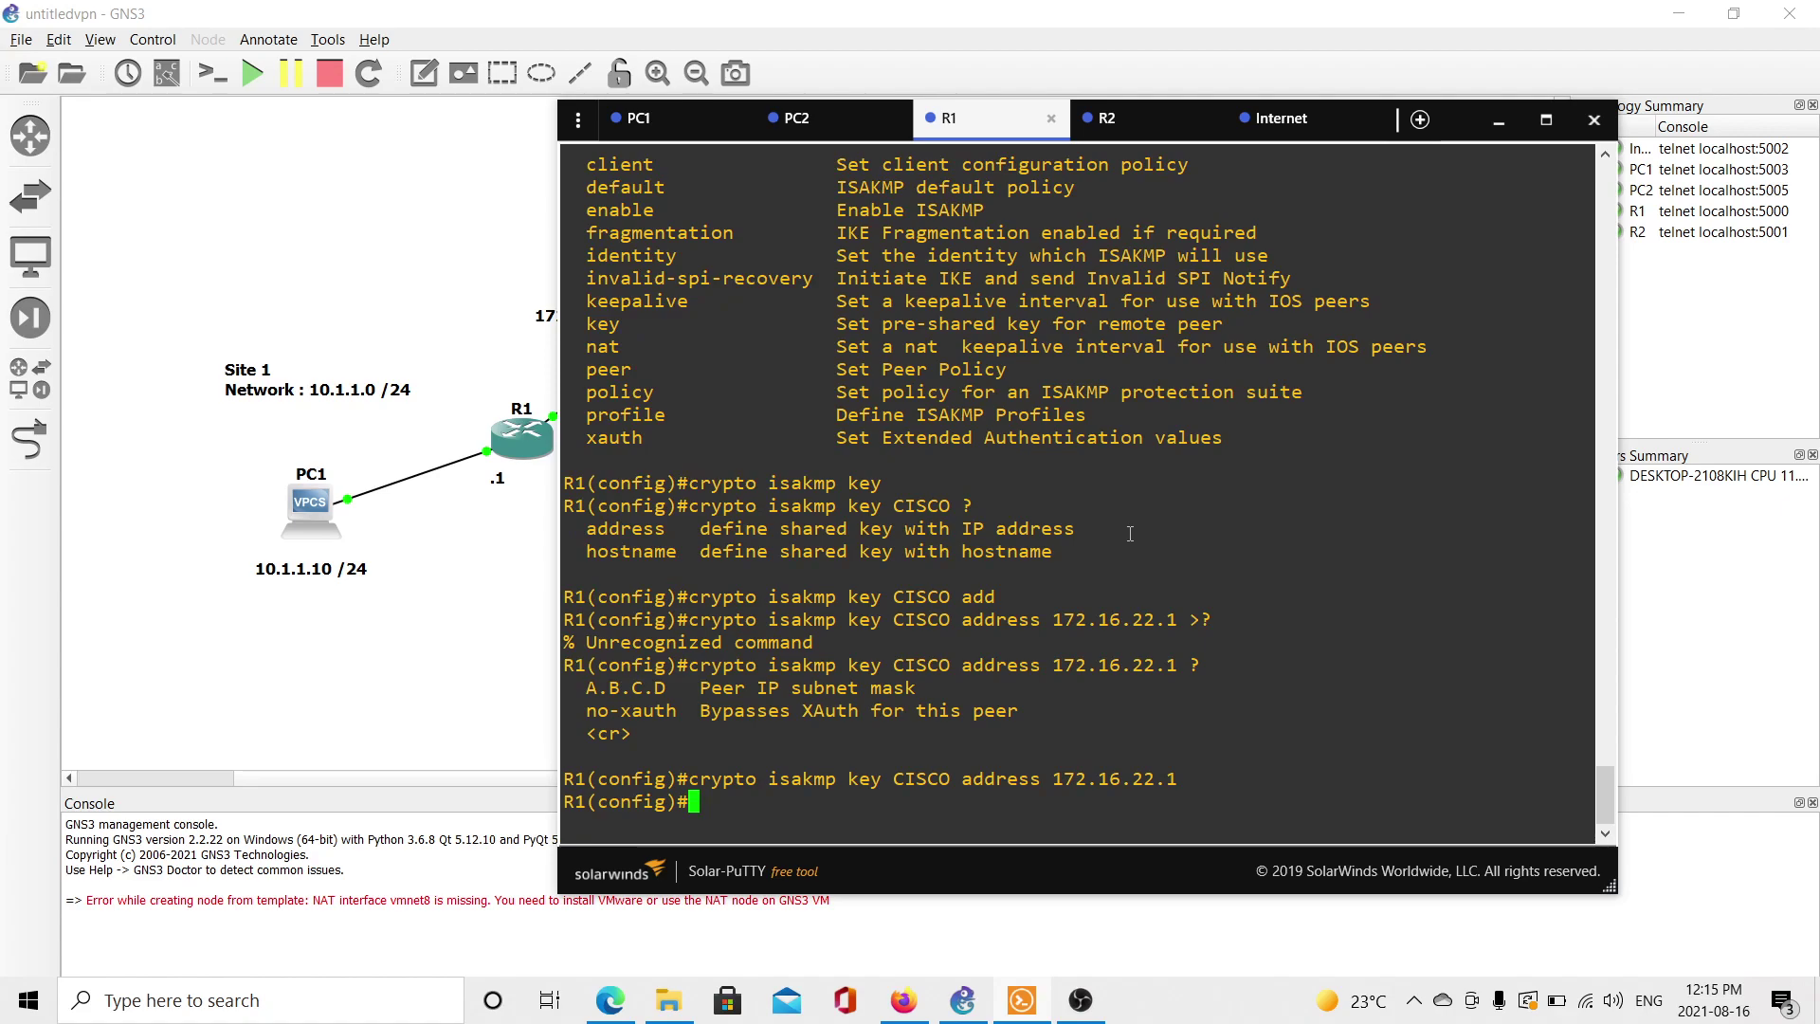
Create an extended IP access list named VPN on R1.
type("ip ac")
key("Tab")
type("ce")
key("Tab")
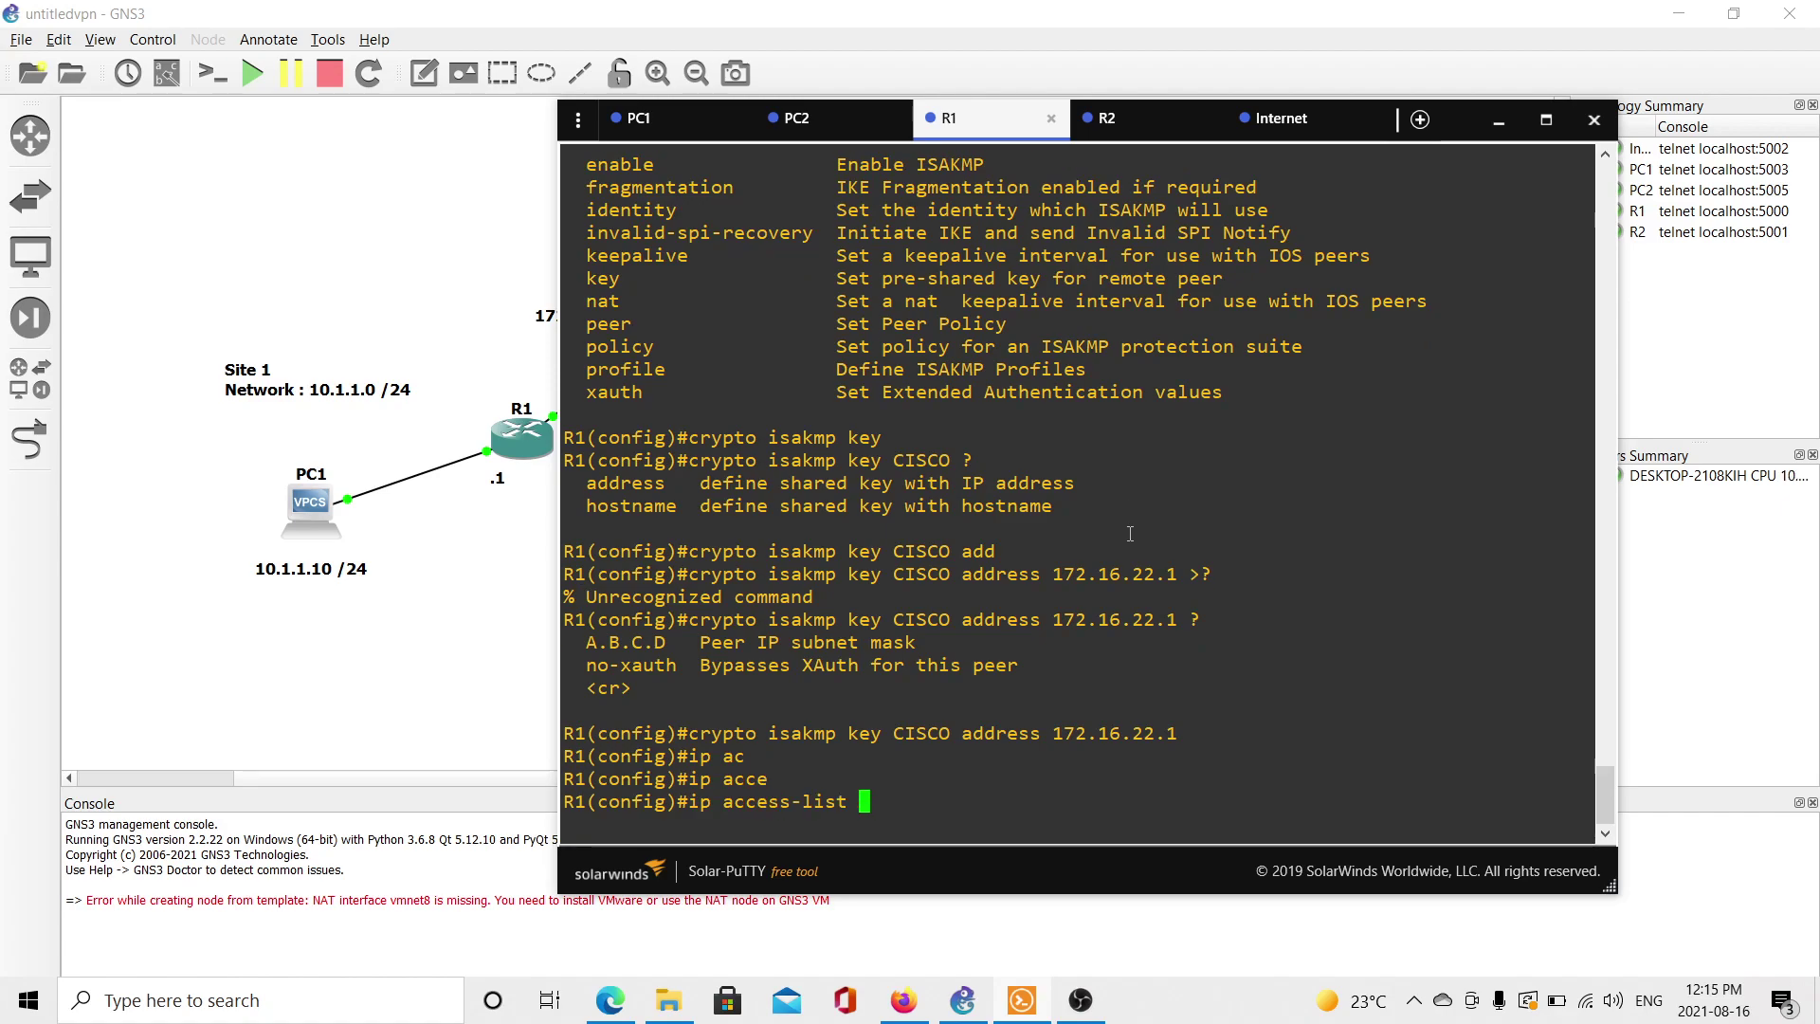
type("ext")
key("Tab")
type("VPN")
key("Return")
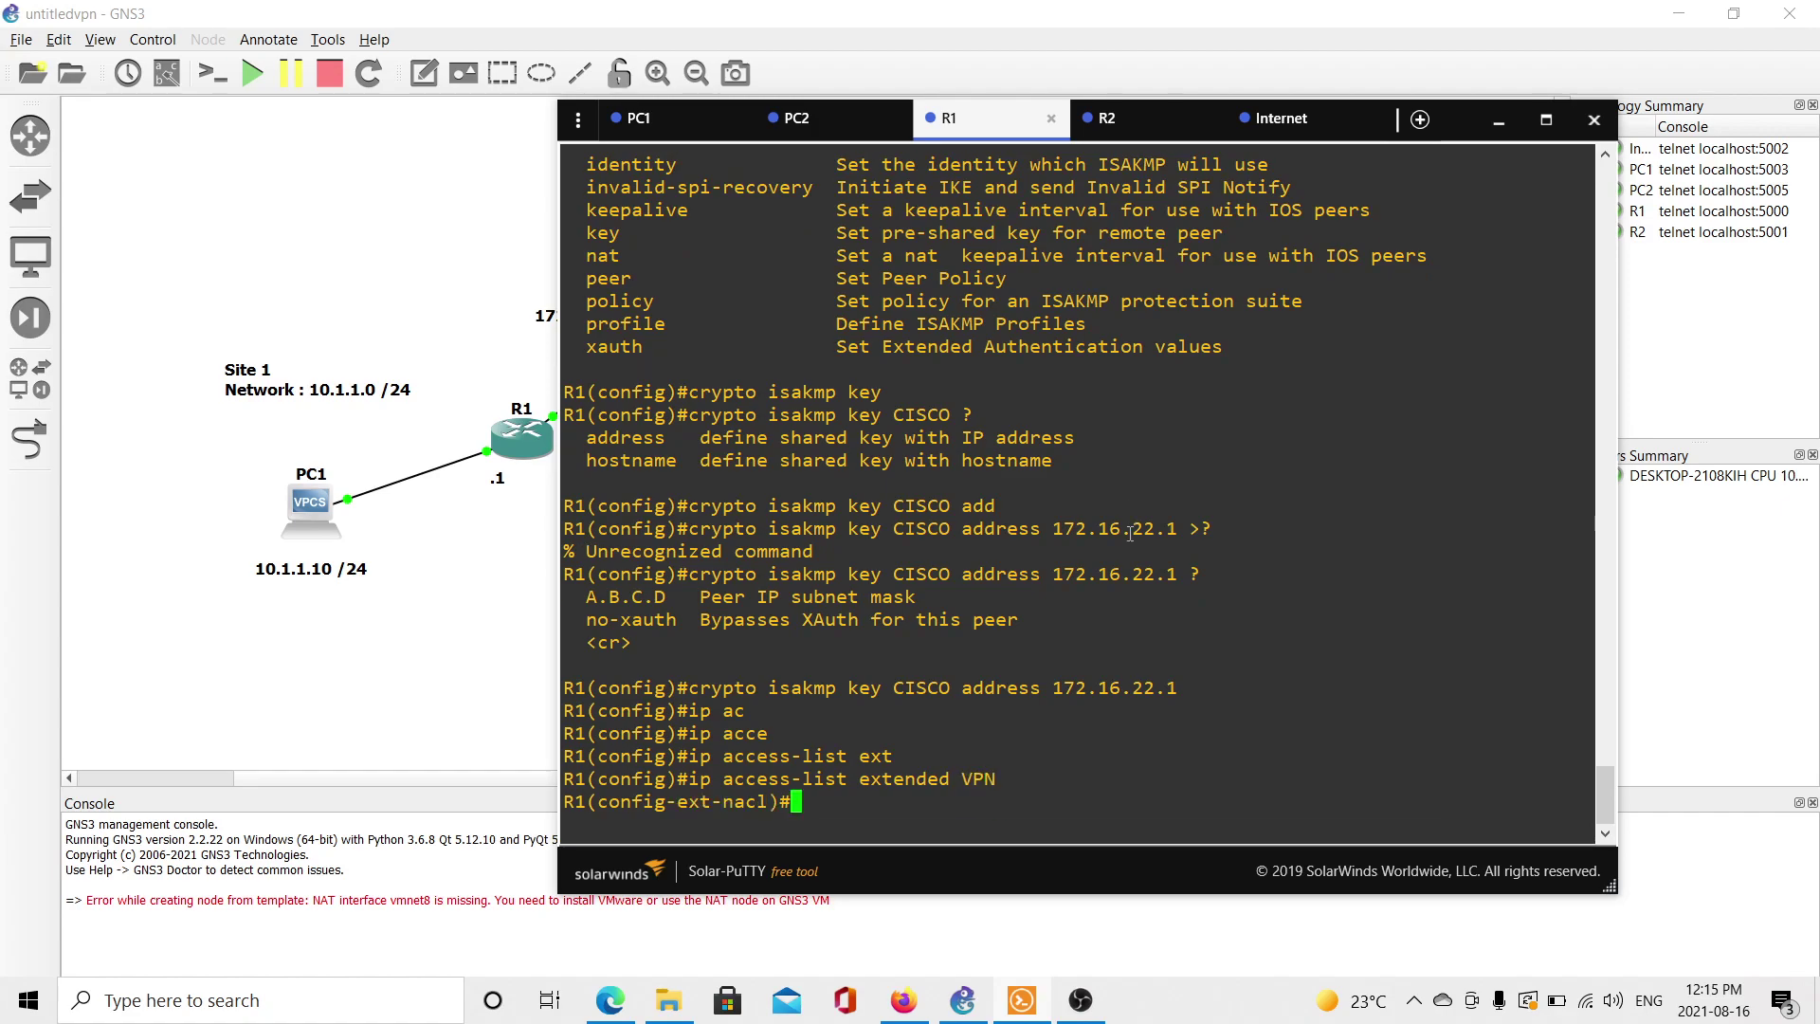
Add 'permit ip 10.1.1.0 0.0.0.255 20.1.1.0 0.0.0.255' to the VPN list.
type("per")
key("Tab")
type("10.1.1.1")
key("BackSpace")
type("0 0.0")
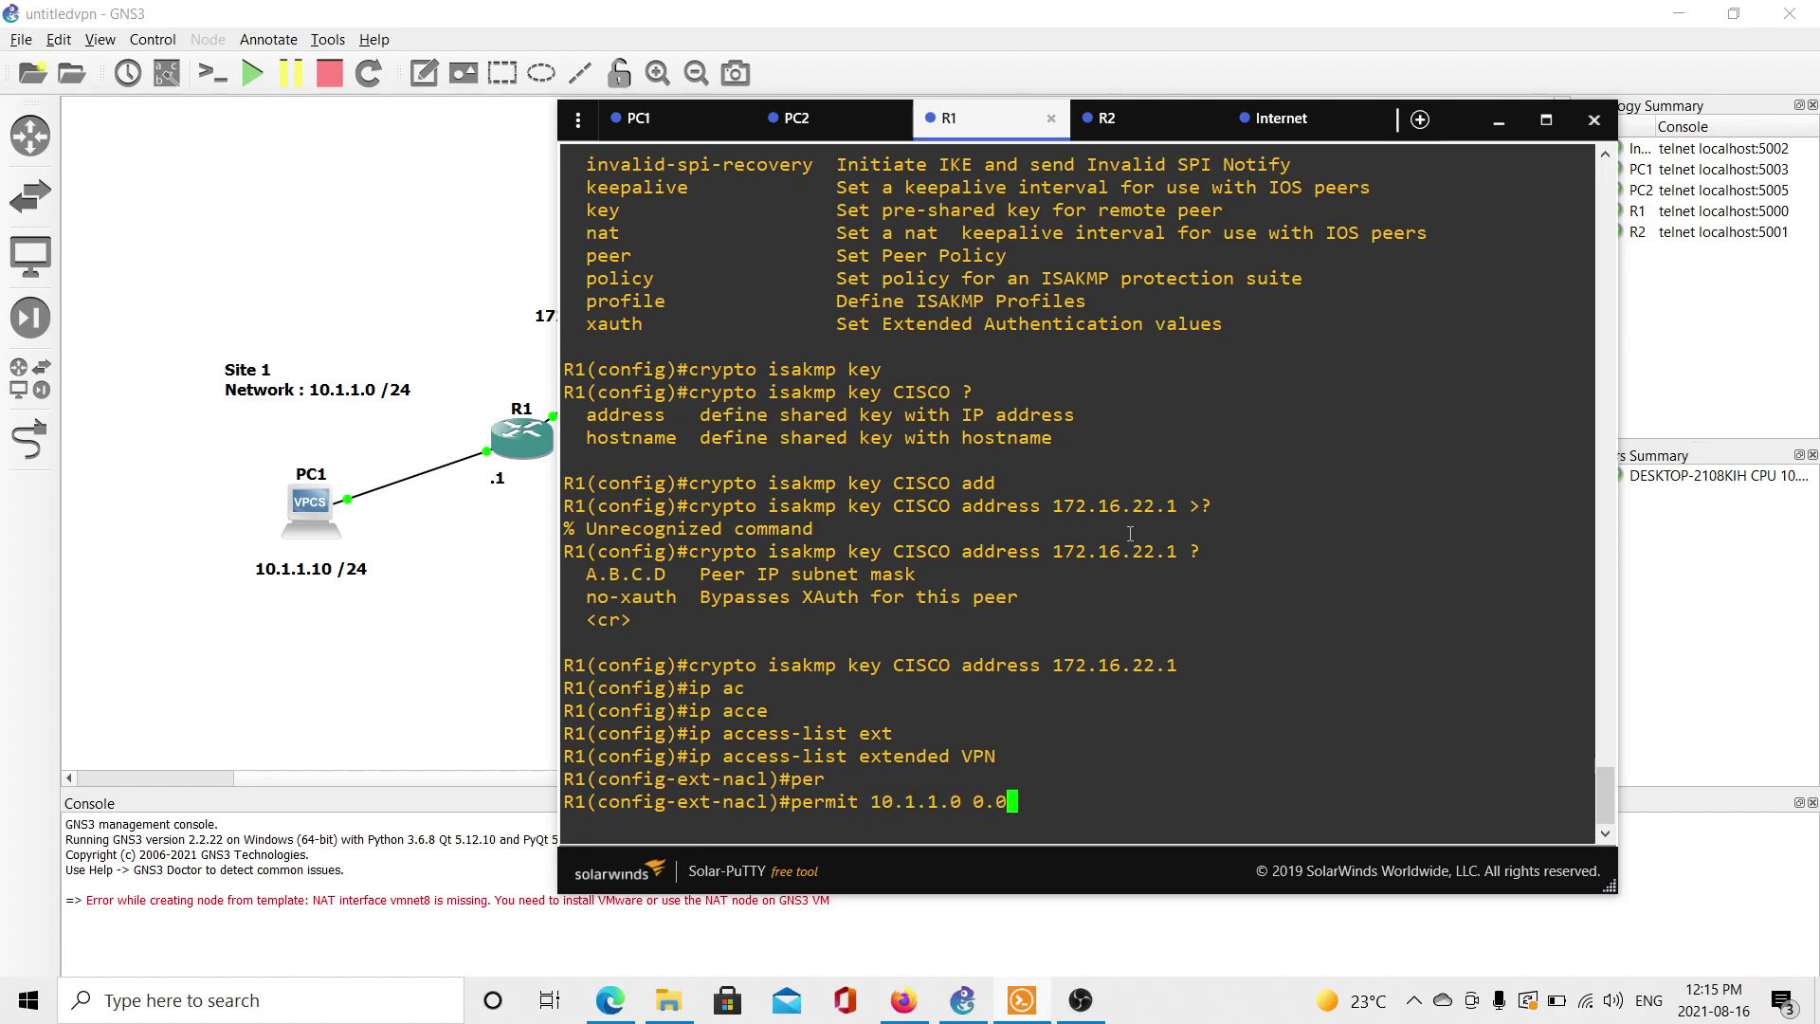
type(".0.255 20.1.1.0 0.0.0.255")
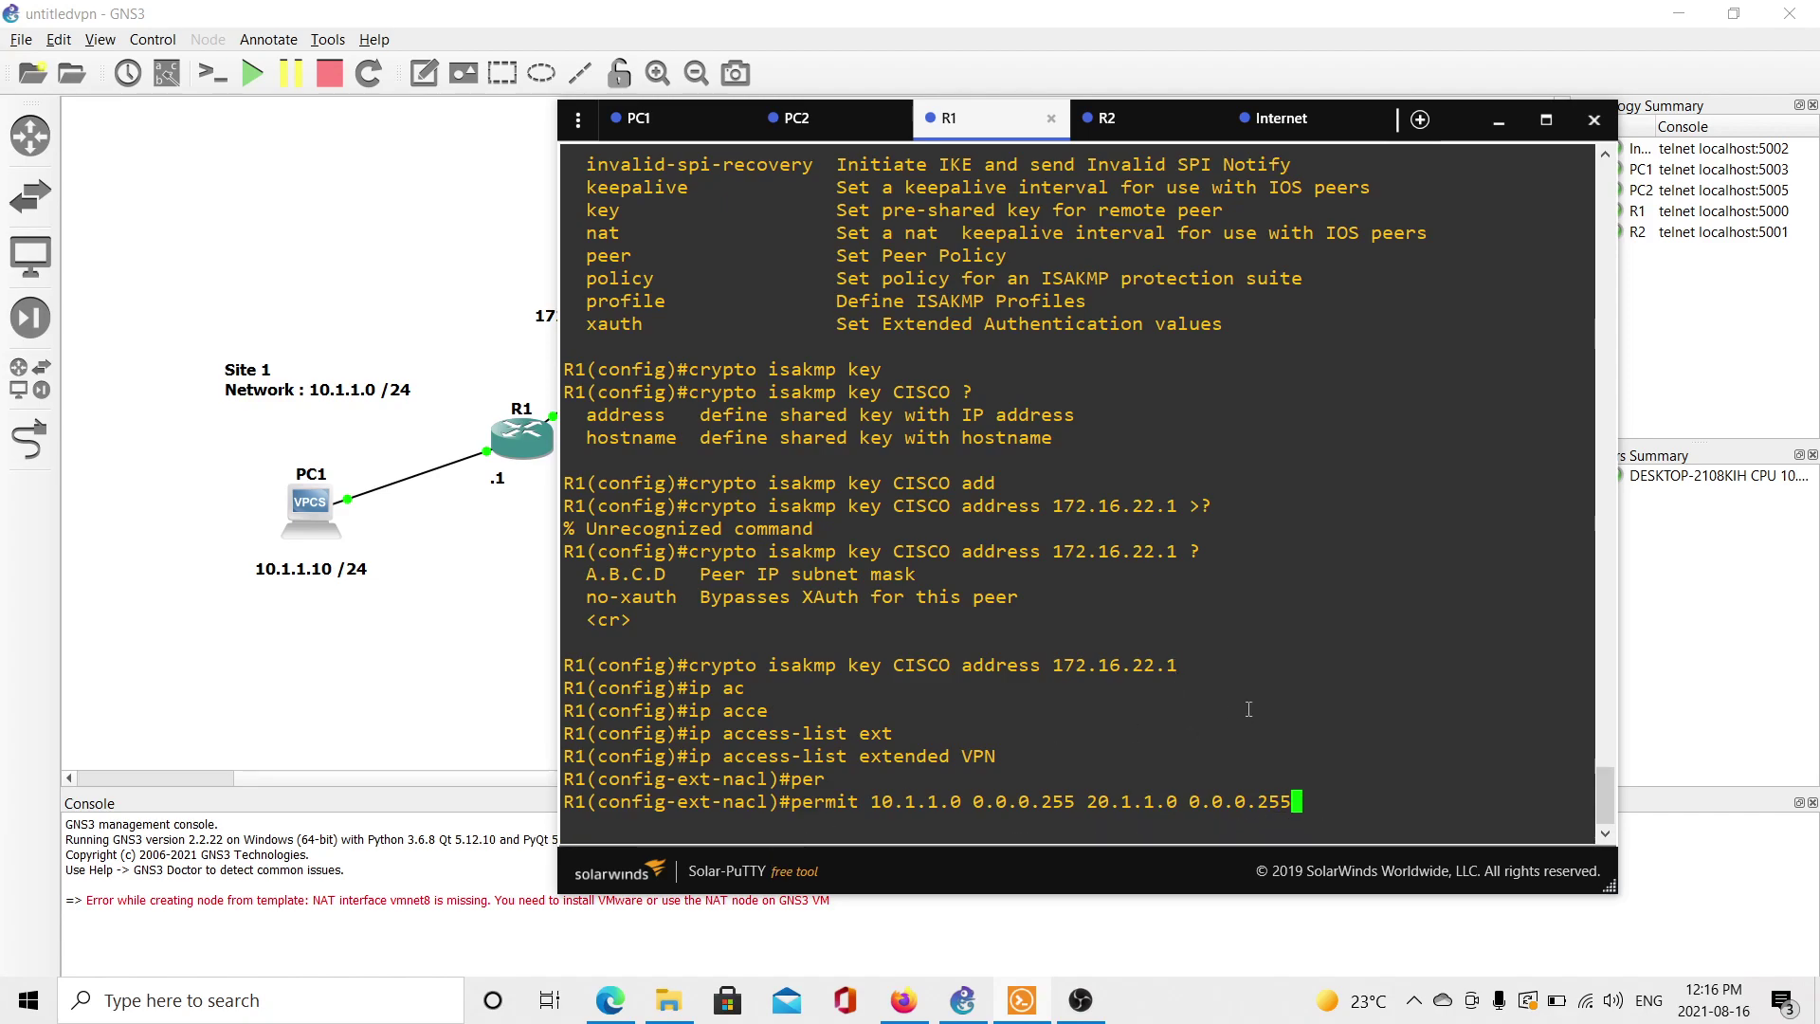
key("Left")
key("Left")
key("Left")
key("Left")
key("Left")
key("Left")
key("Left")
key("Left")
key("Left")
key("Left")
key("Left")
key("Left")
key("Left")
key("Left")
key("Left")
key("Left")
key("Left")
key("Left")
key("Left")
key("Left")
key("Left")
key("Left")
key("Left")
key("Left")
type("ip")
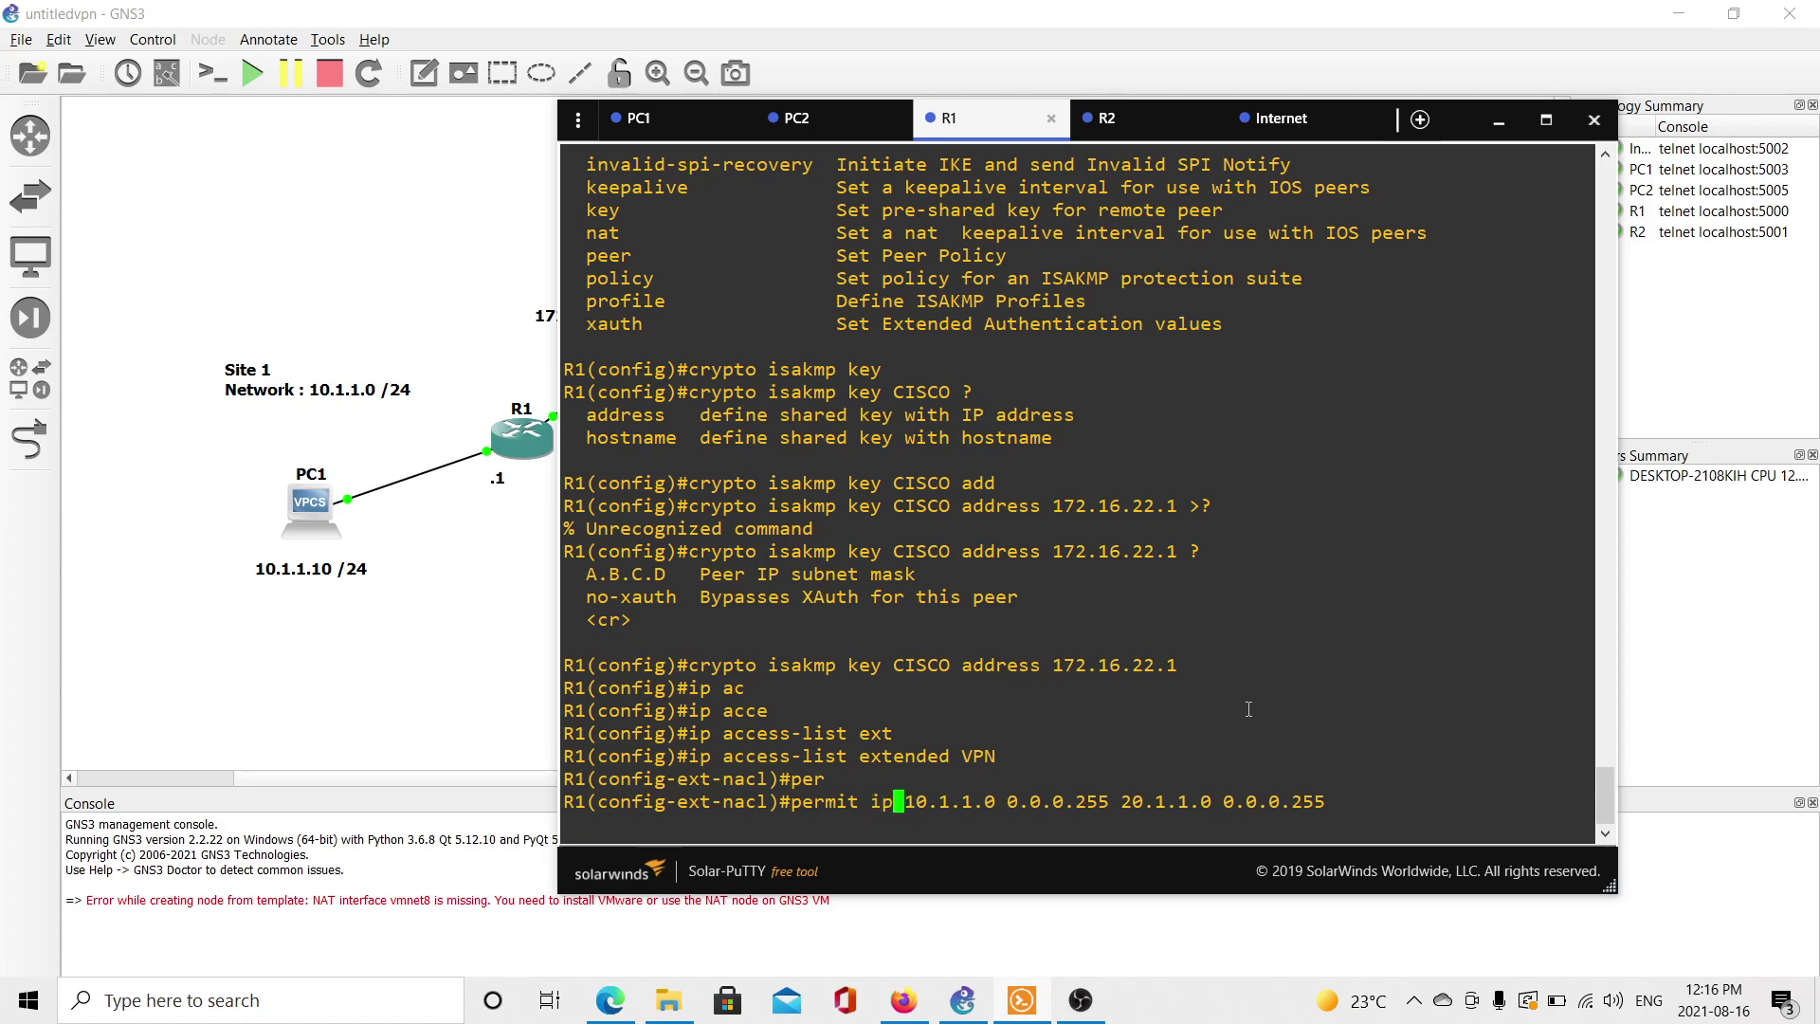
key("Return")
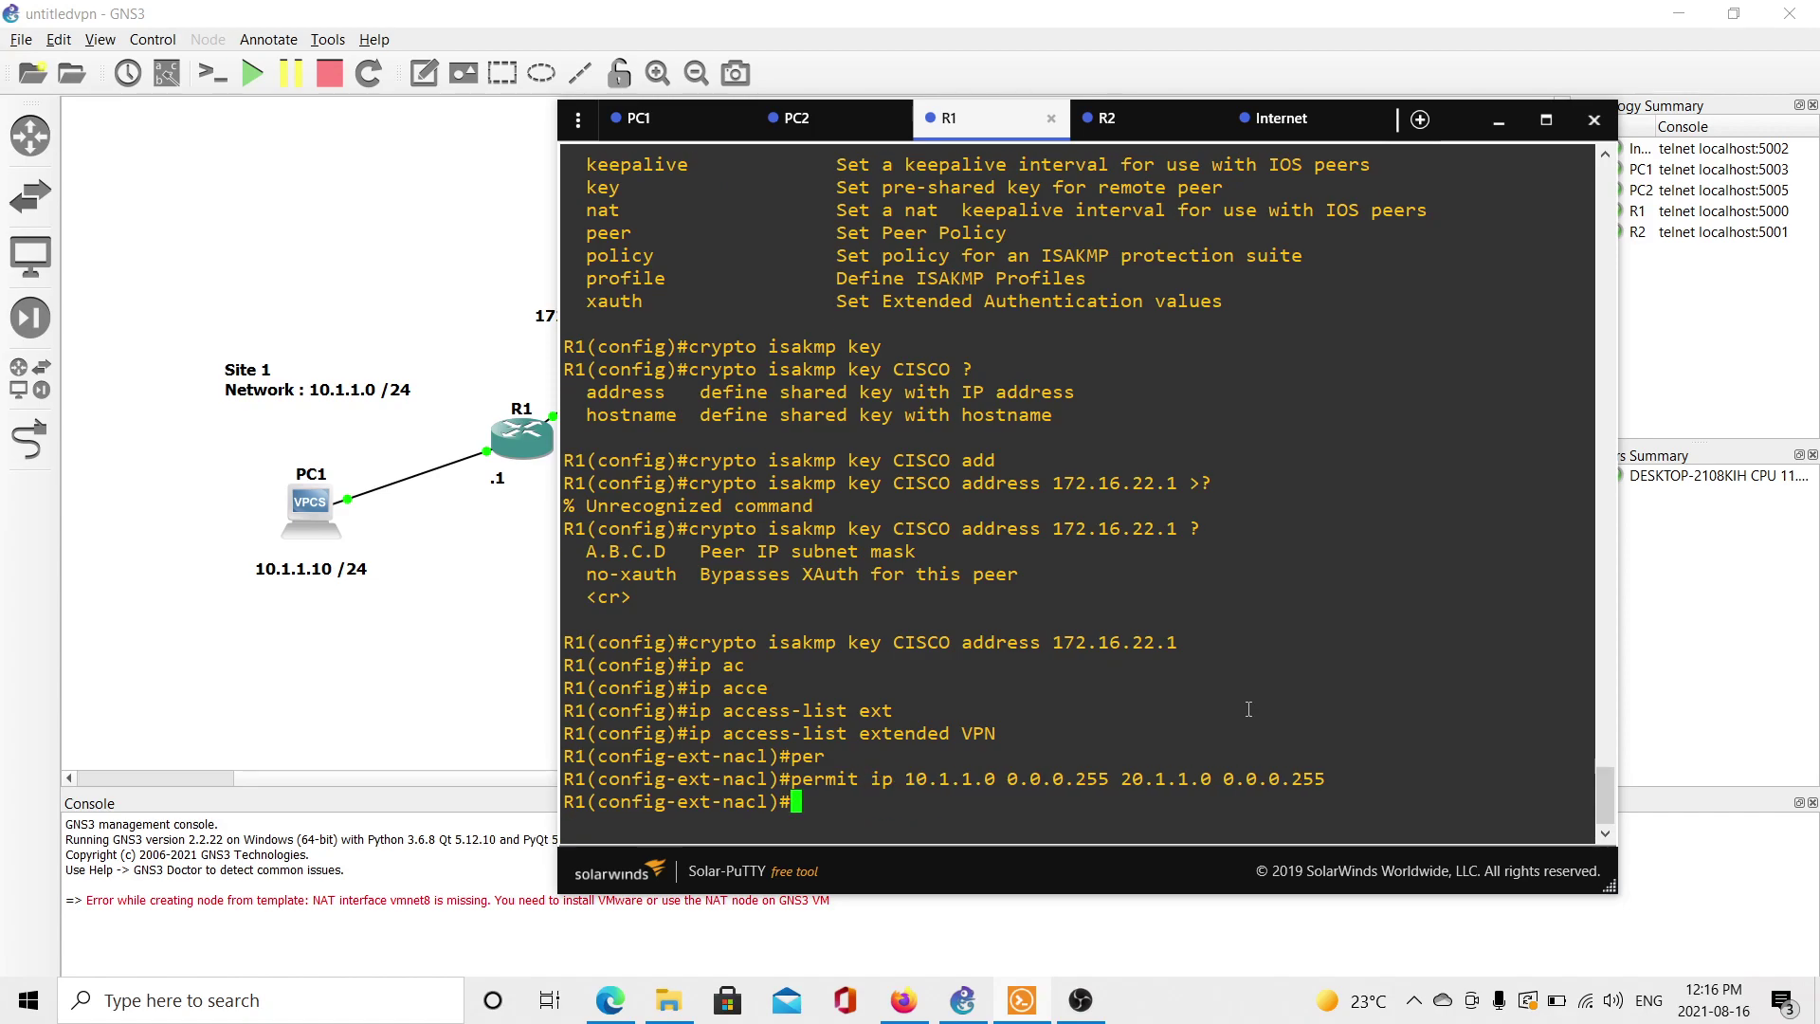
Leave the access list and begin IPsec transform set TRANS on R1.
type("exit")
key("Return")
type("crypto")
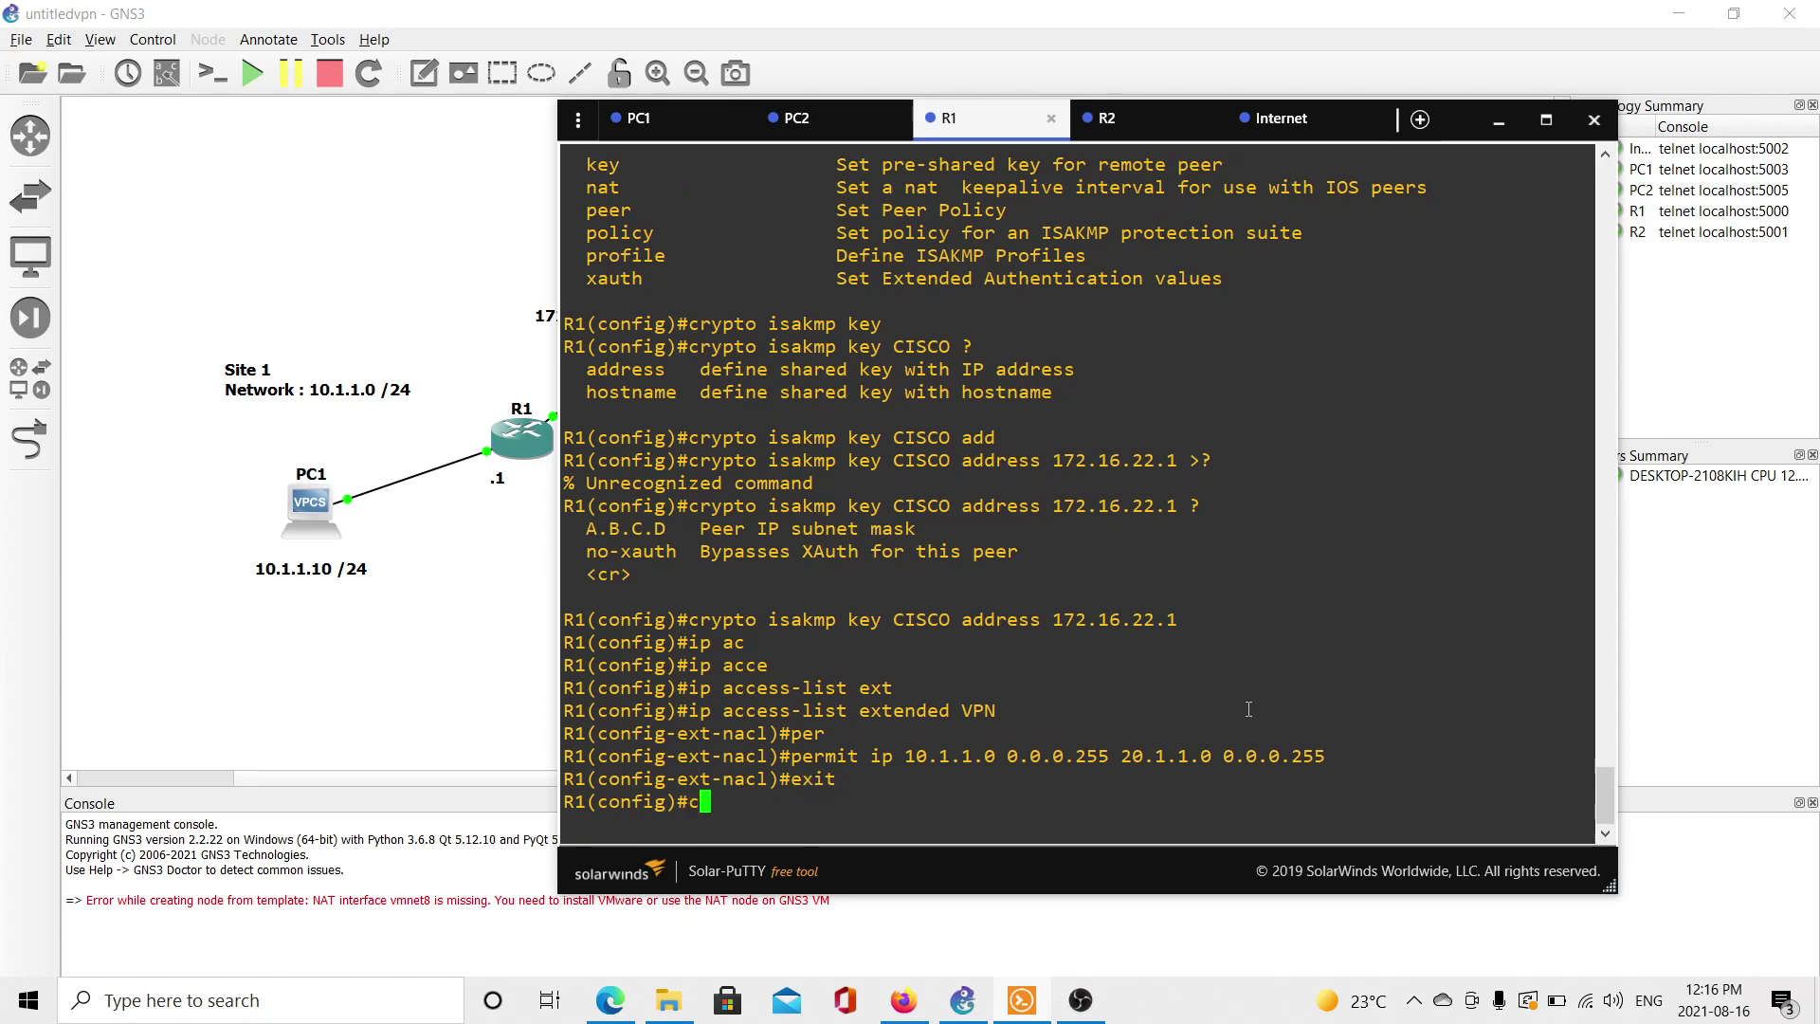
key("Tab")
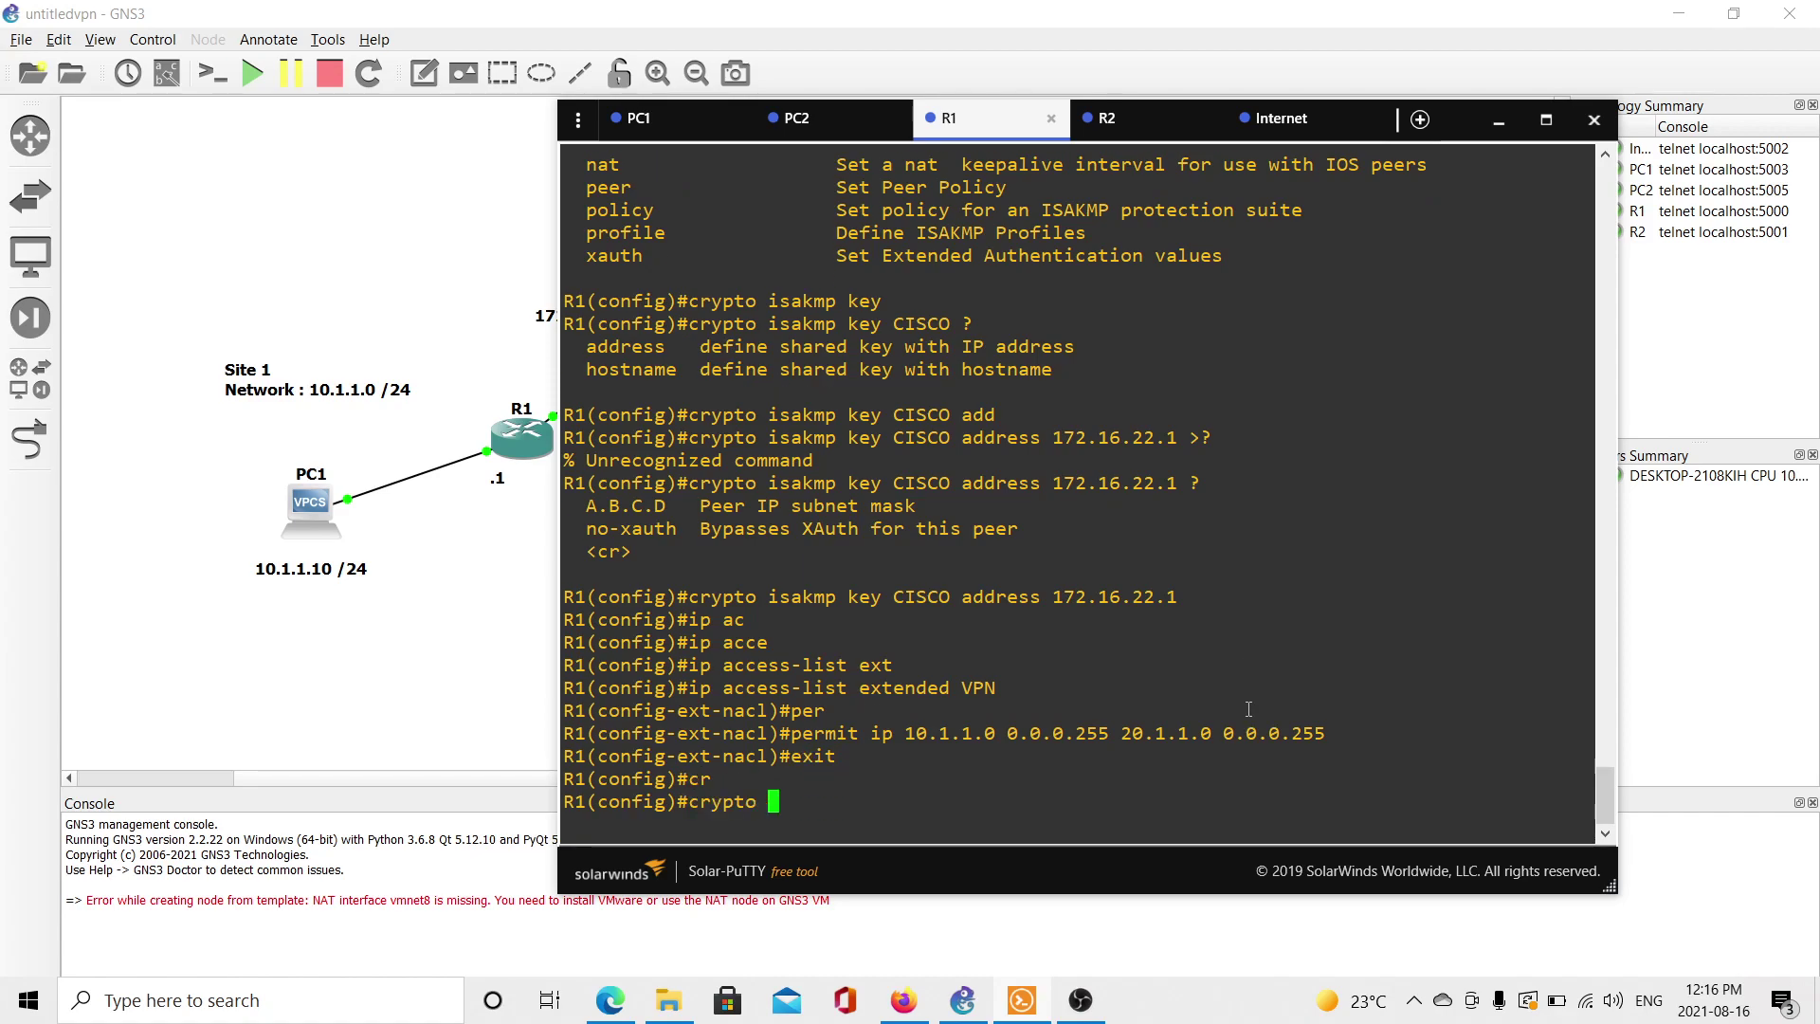
type("ip")
key("Tab")
type("tr")
key("Tab")
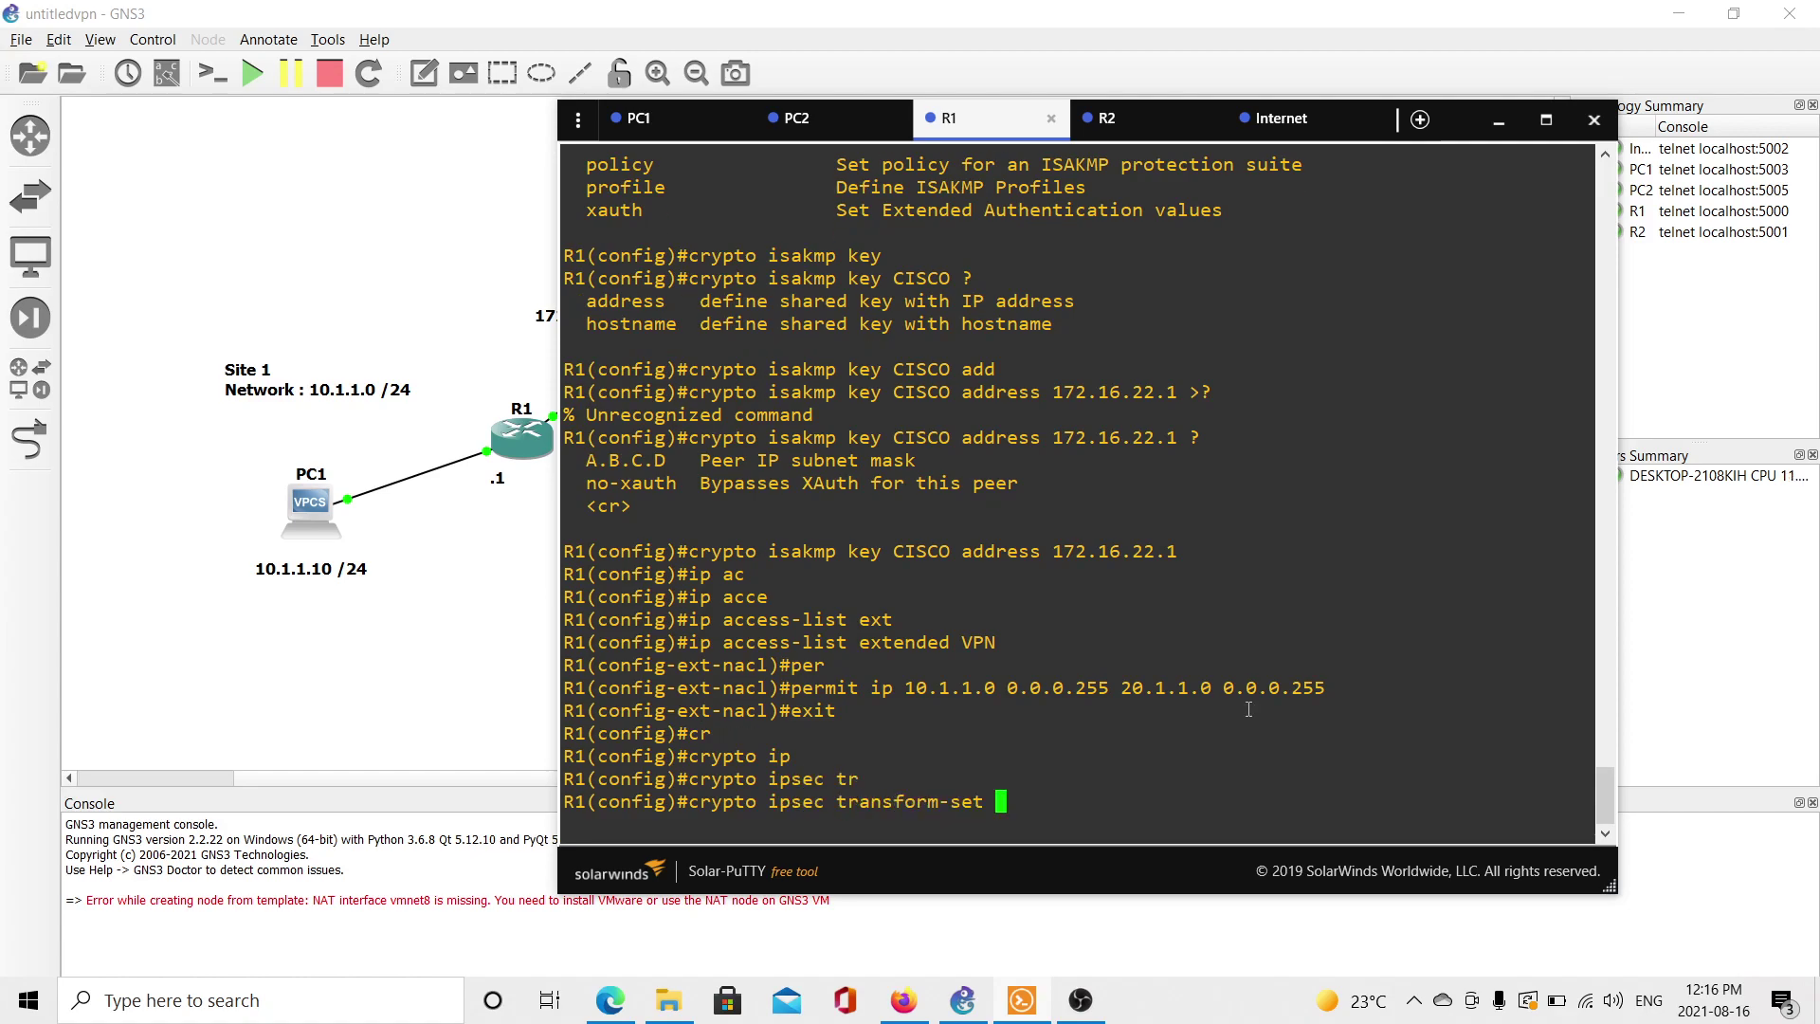
type("TRANS es")
key("Tab")
Give TRANS the esp-md5-hmac and esp-3des transforms and return to global configuration.
type("m")
key("Tab")
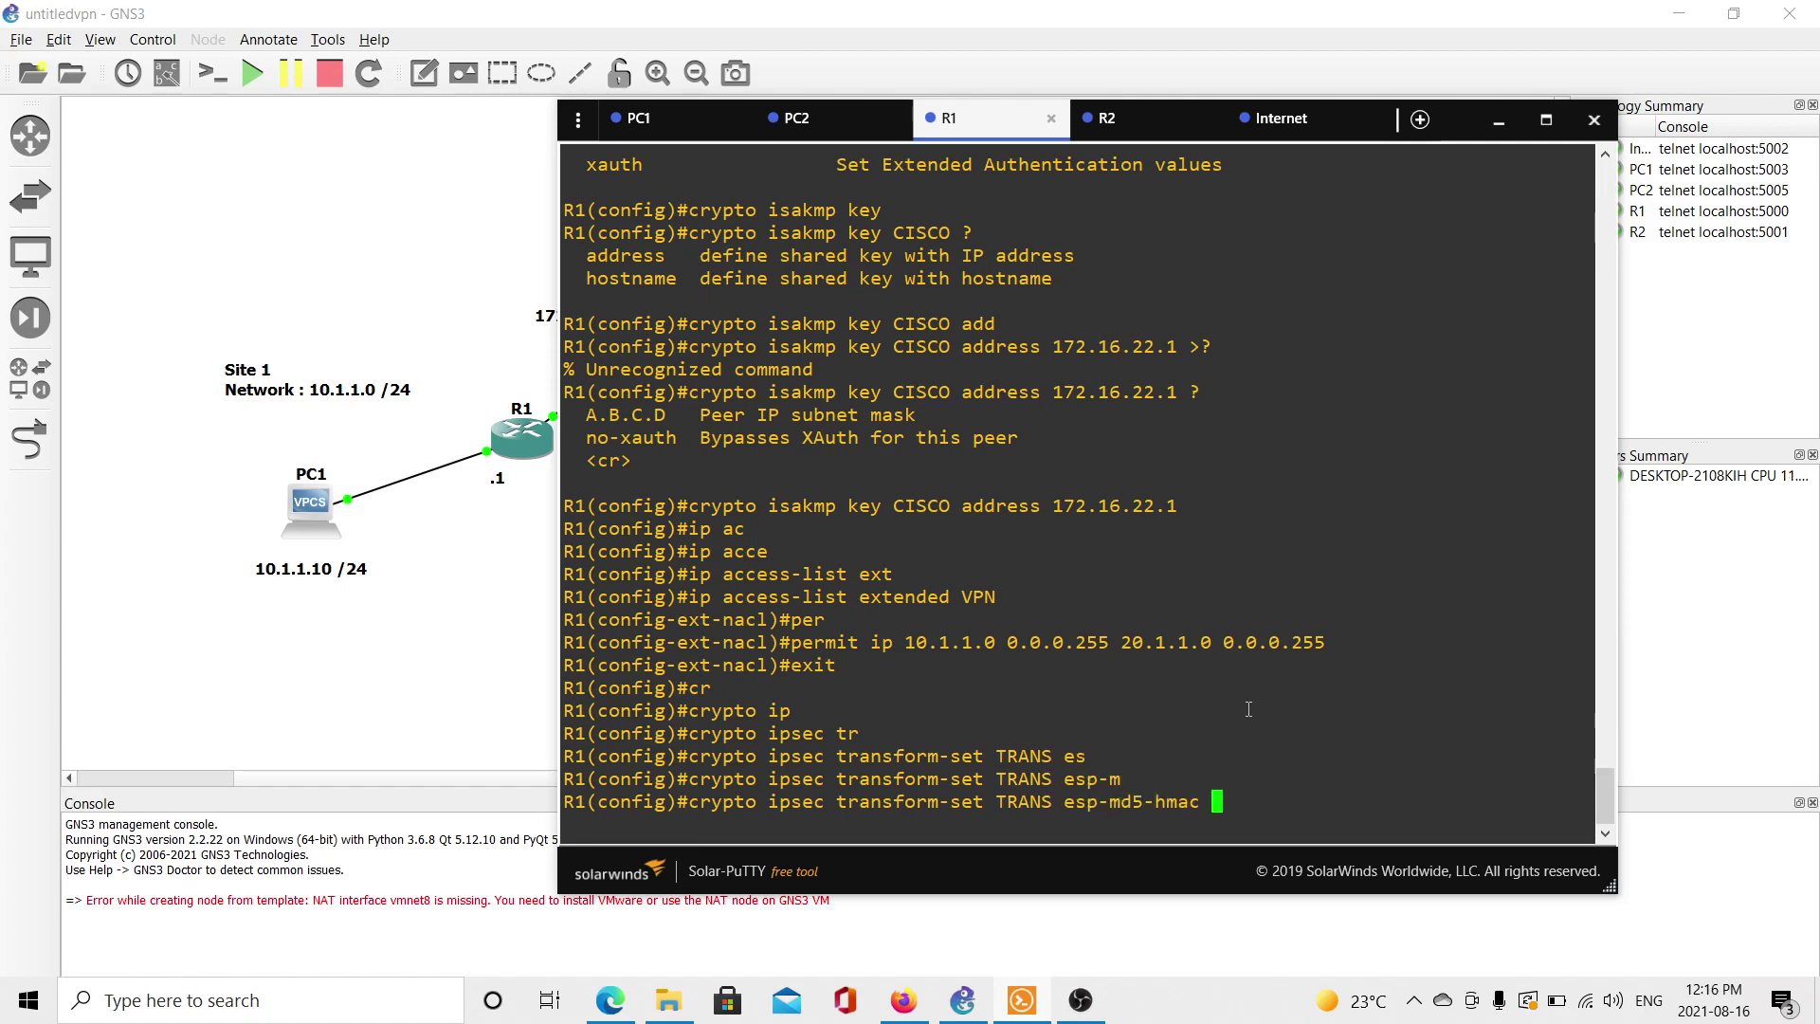
type("es")
key("Tab")
type("3")
key("Tab")
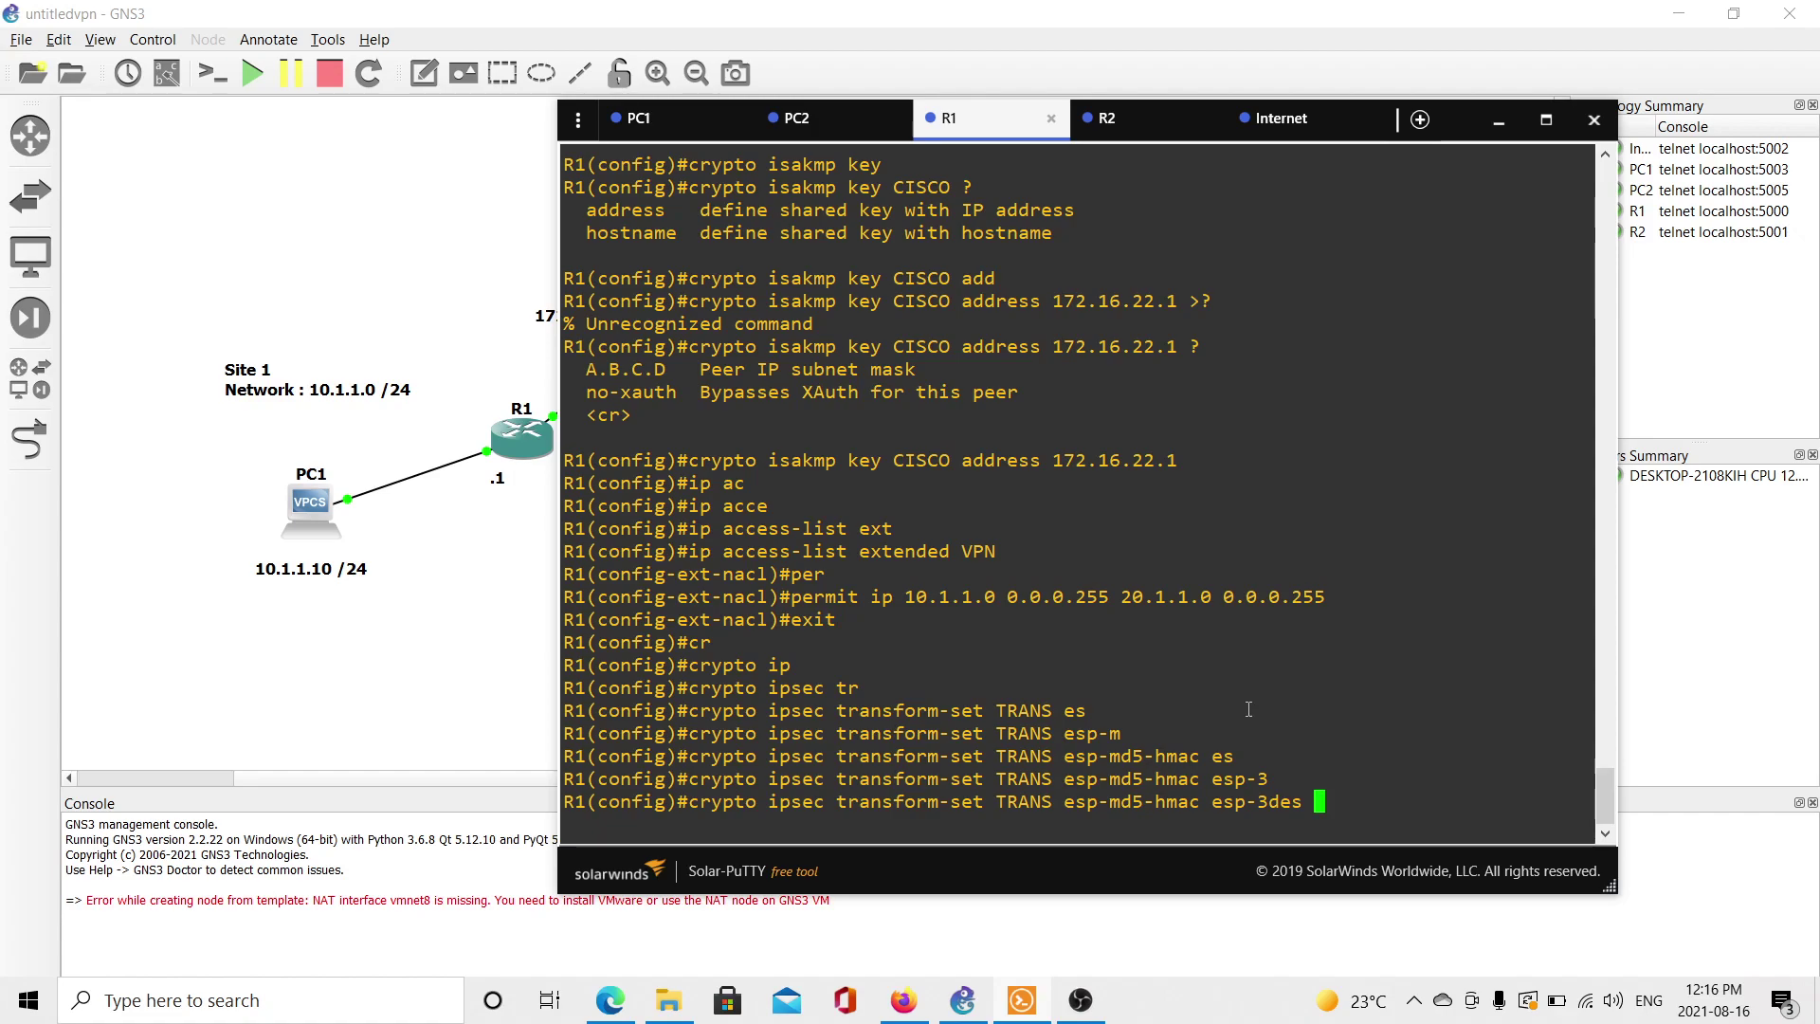
key("Return")
type("exit")
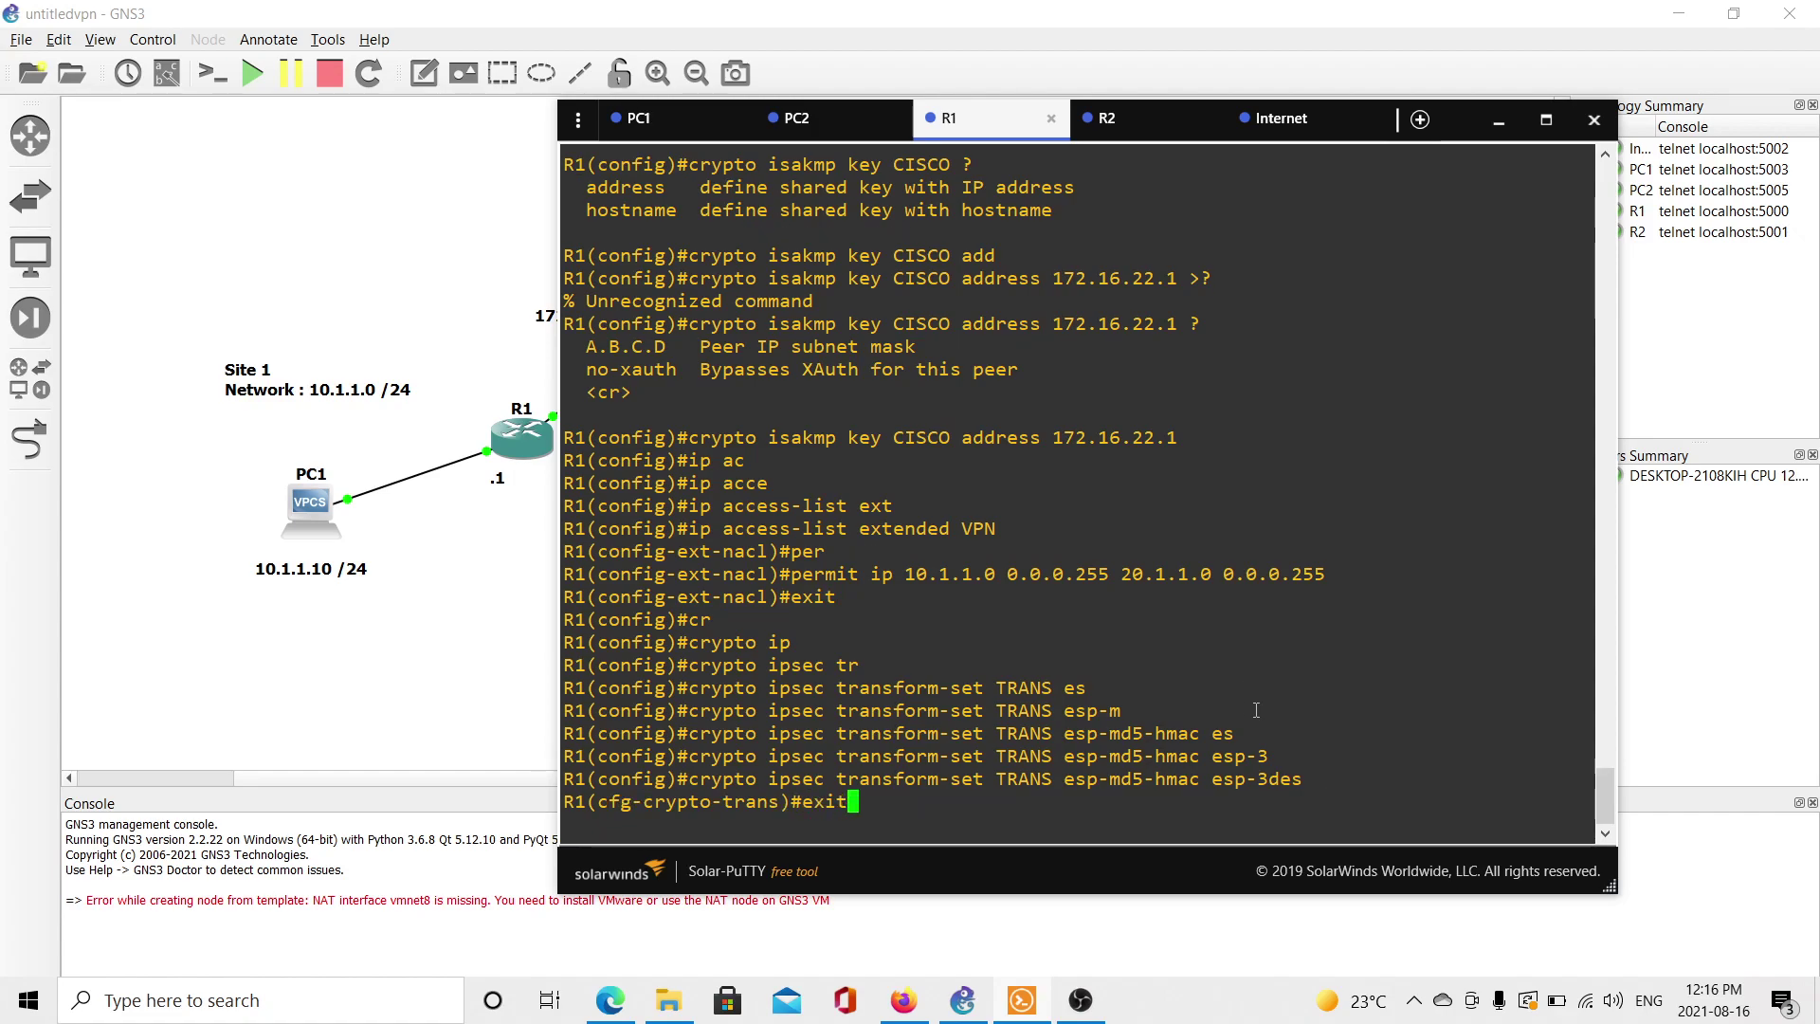
key("Return")
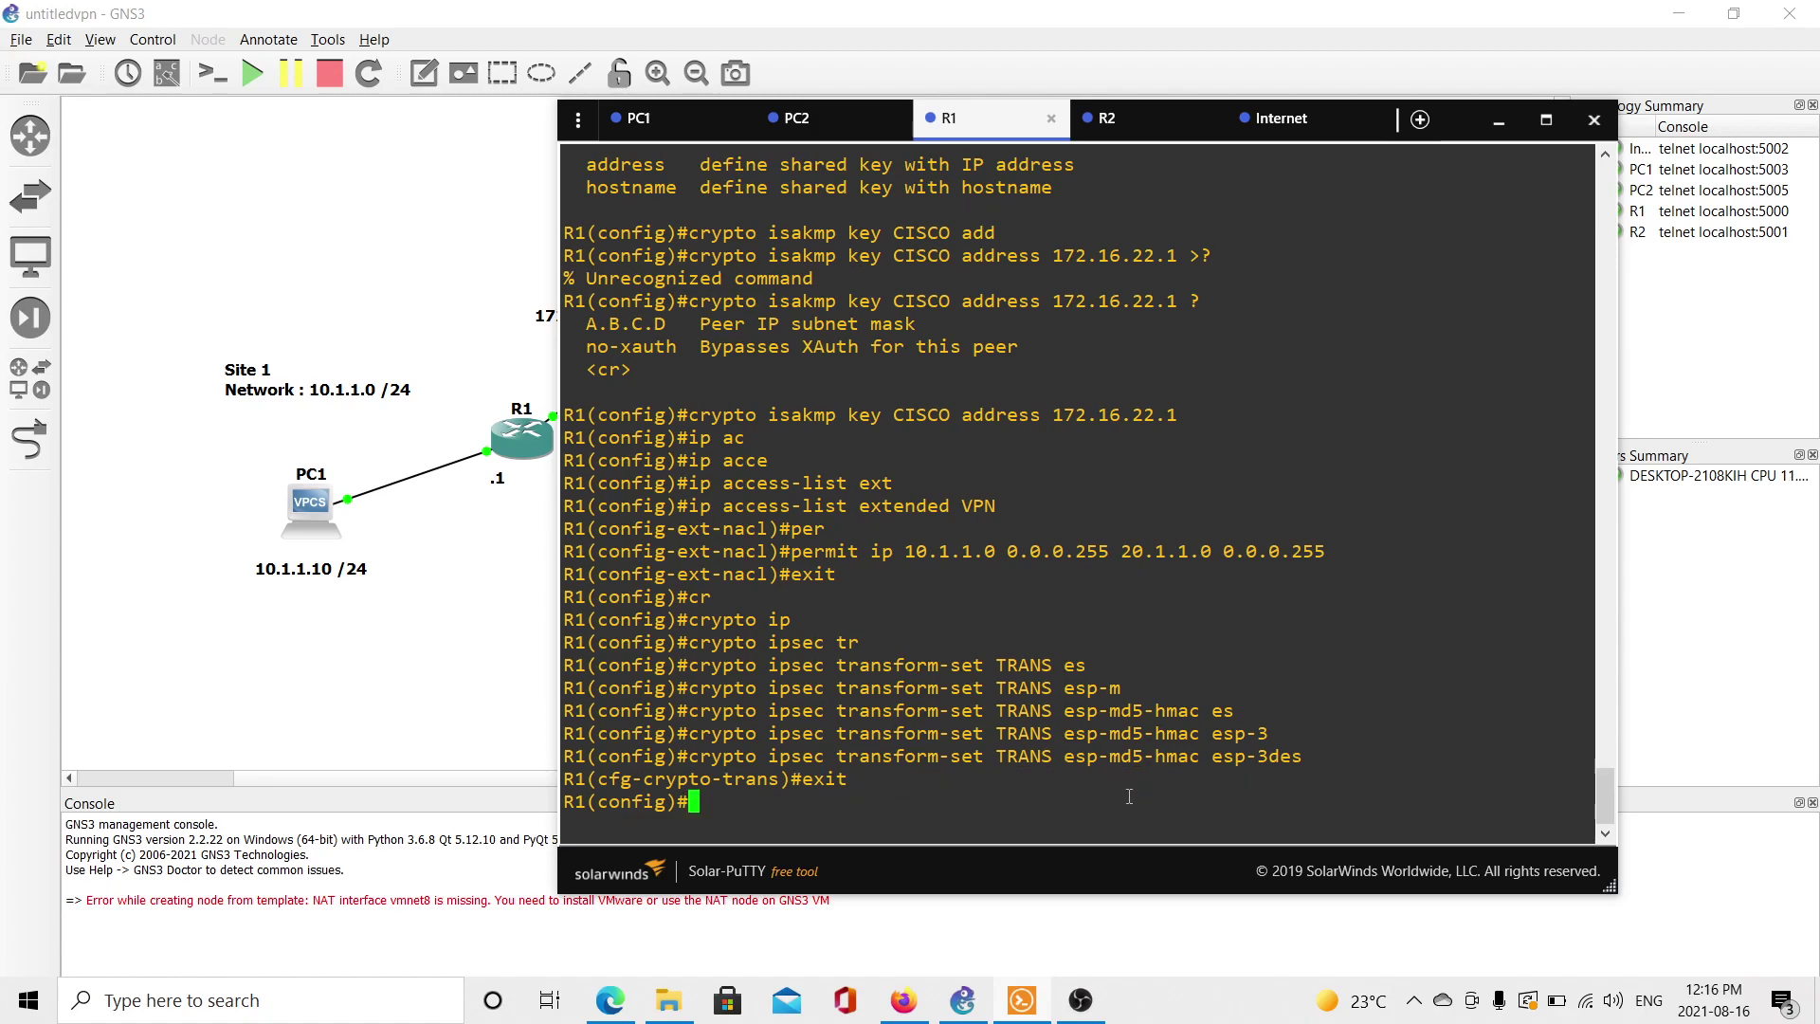
Create crypto map AMIN entry 10 of type ipsec-isakmp and begin a set command.
type("cr")
key("Tab")
type("ma")
key("Tab")
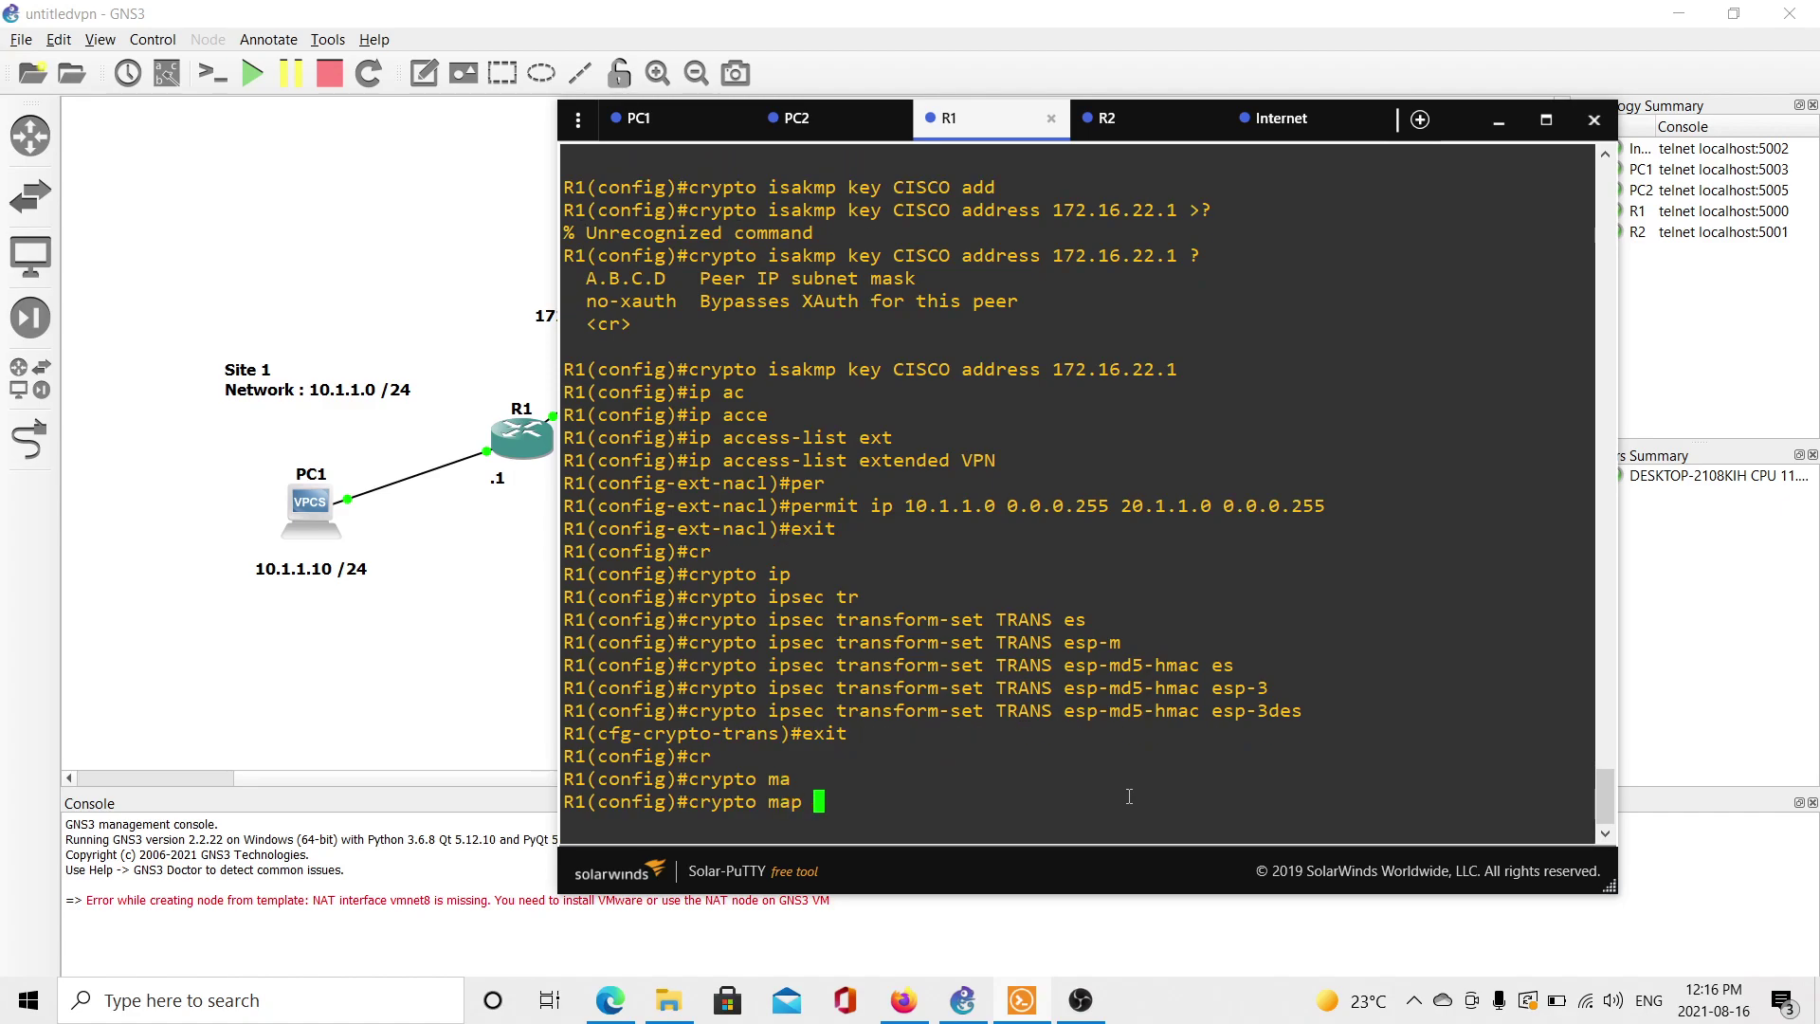
type("AMIN ?")
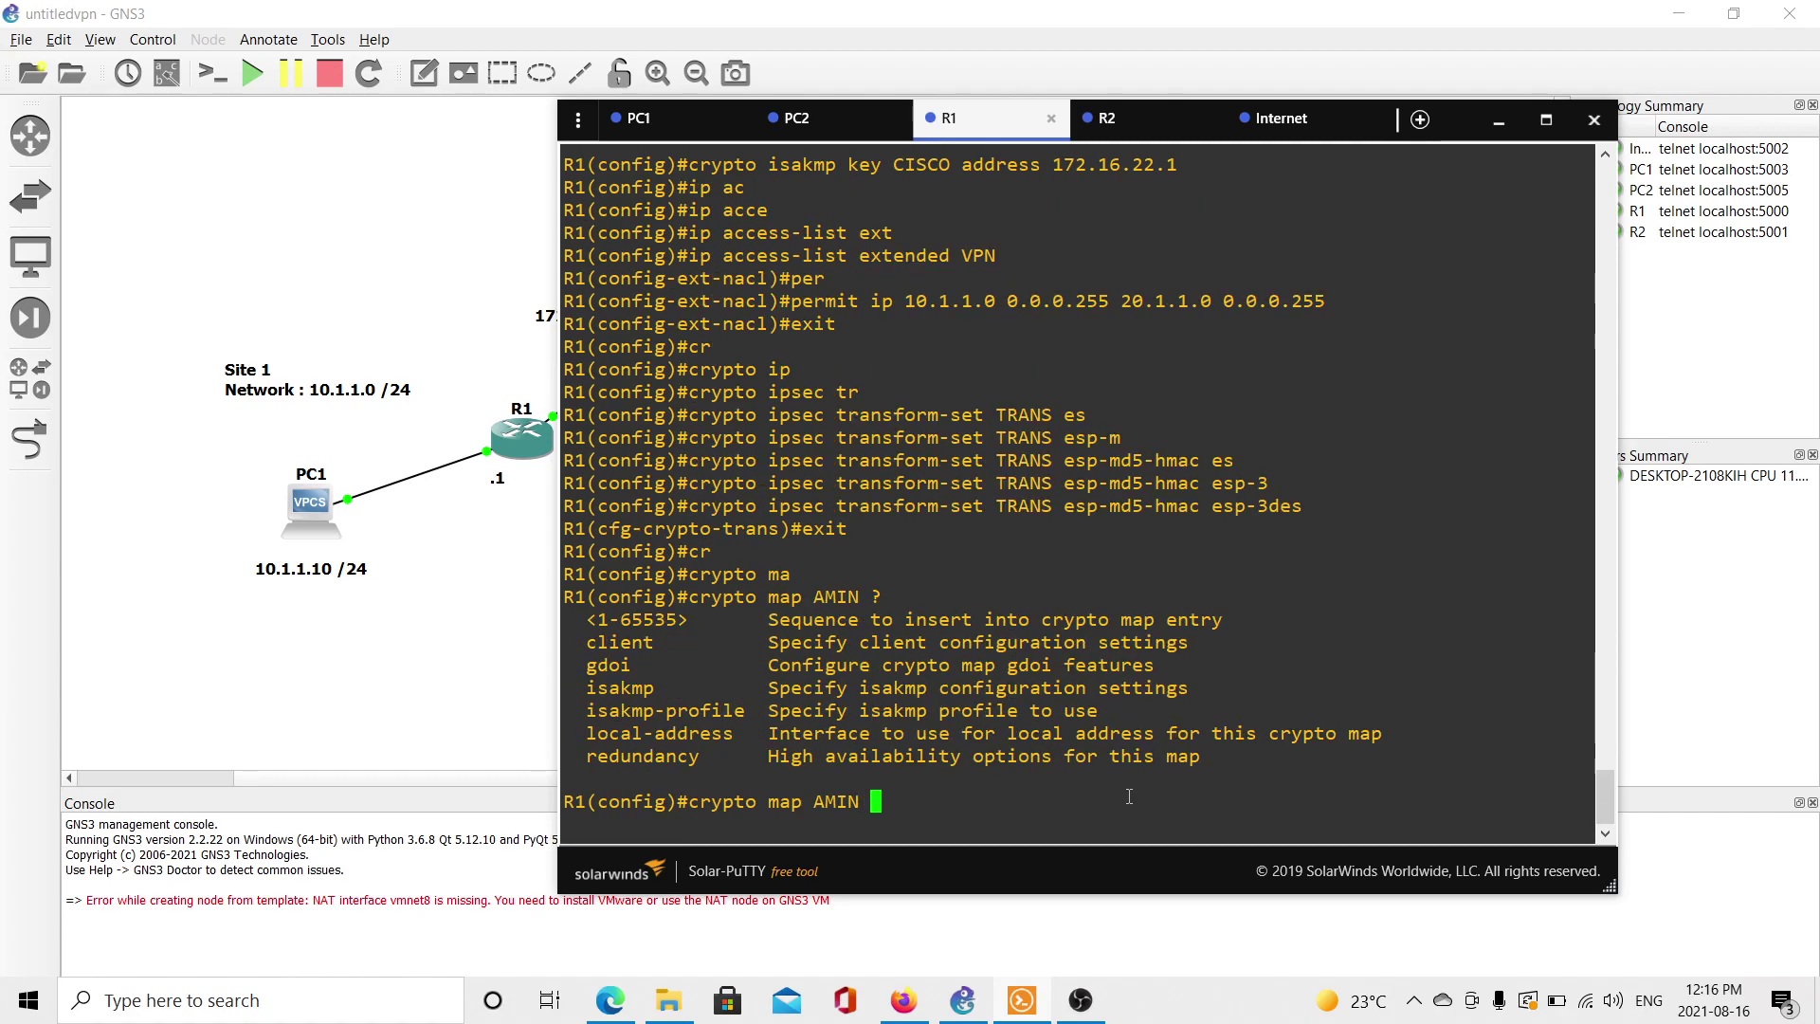
type("10 ip")
key("Tab")
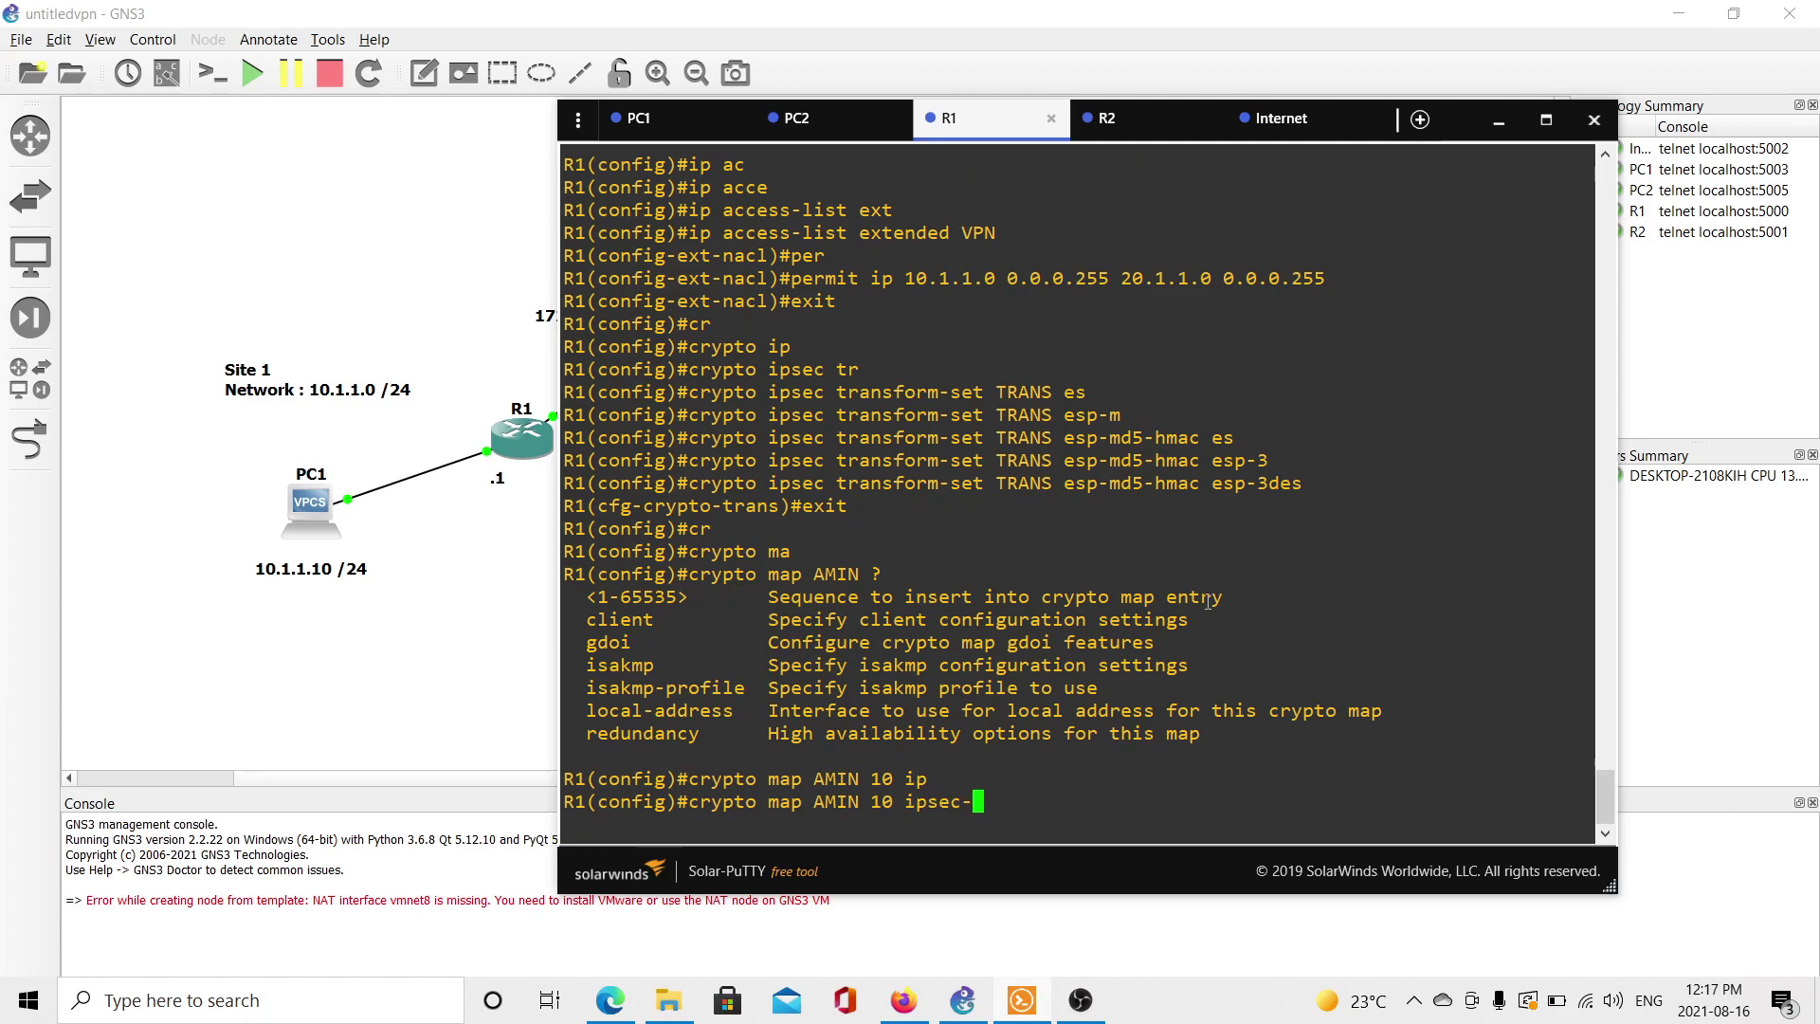
type("is")
key("Tab")
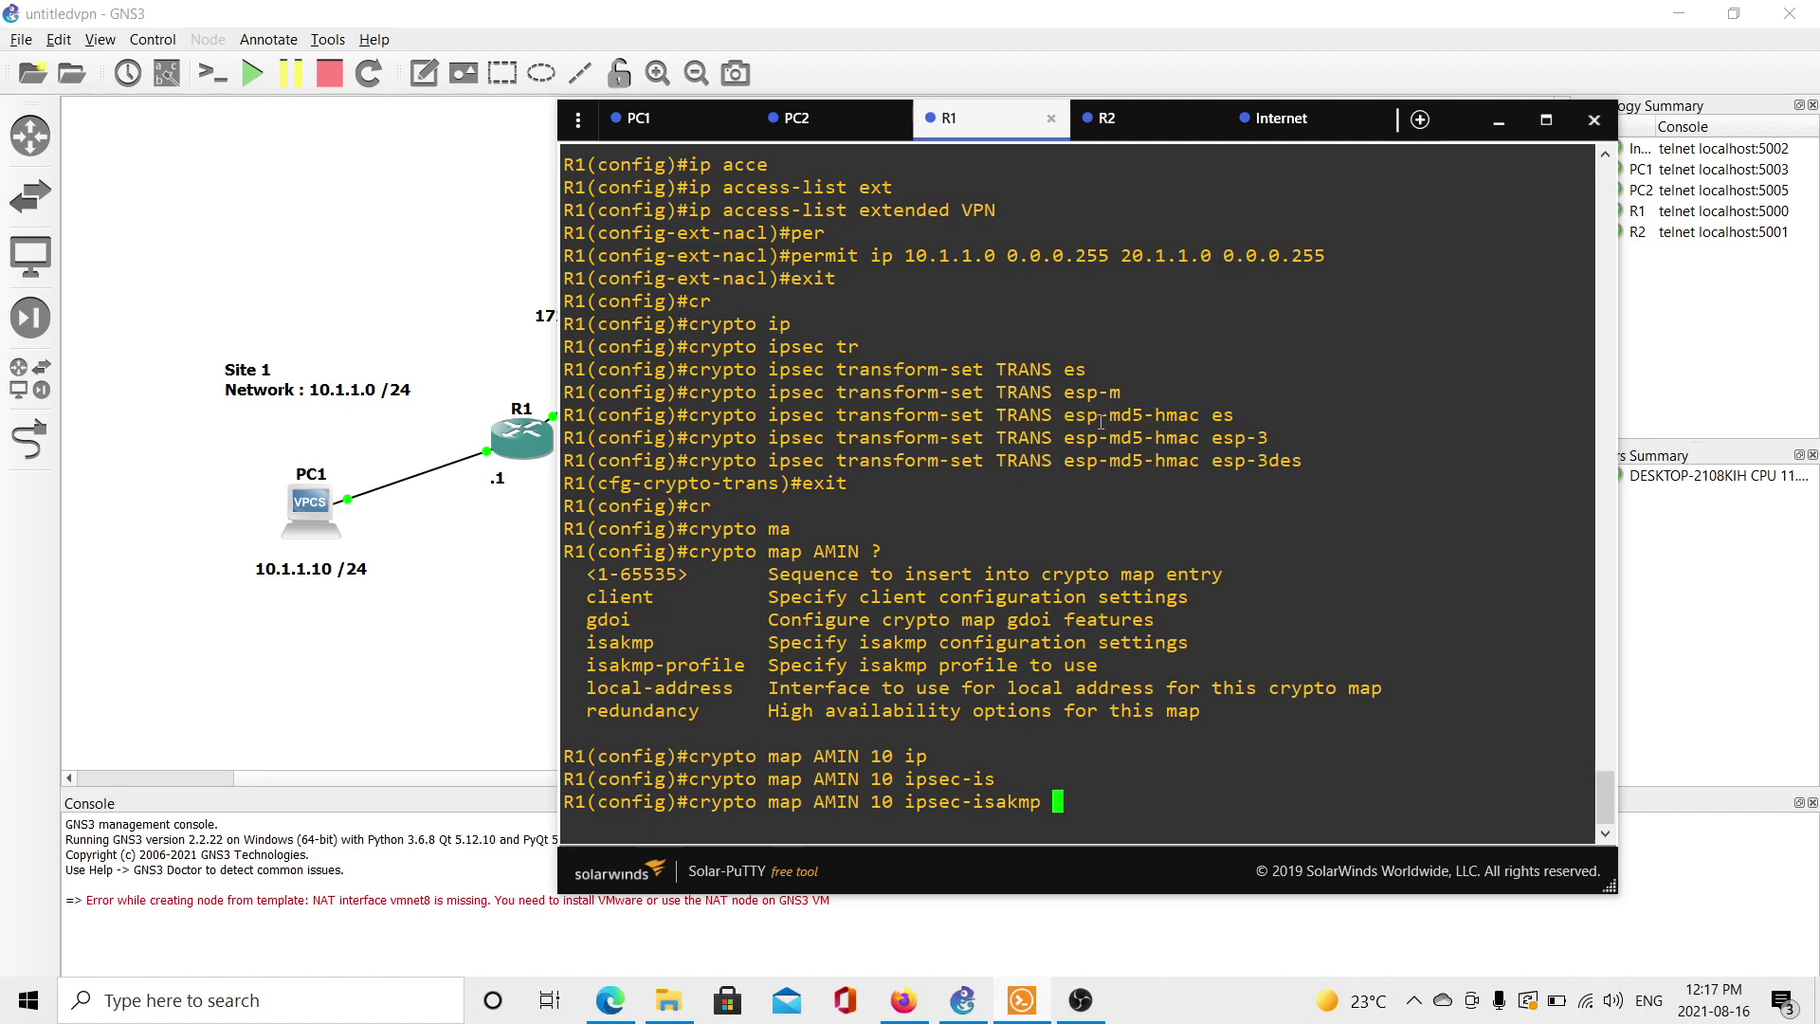
key("Return")
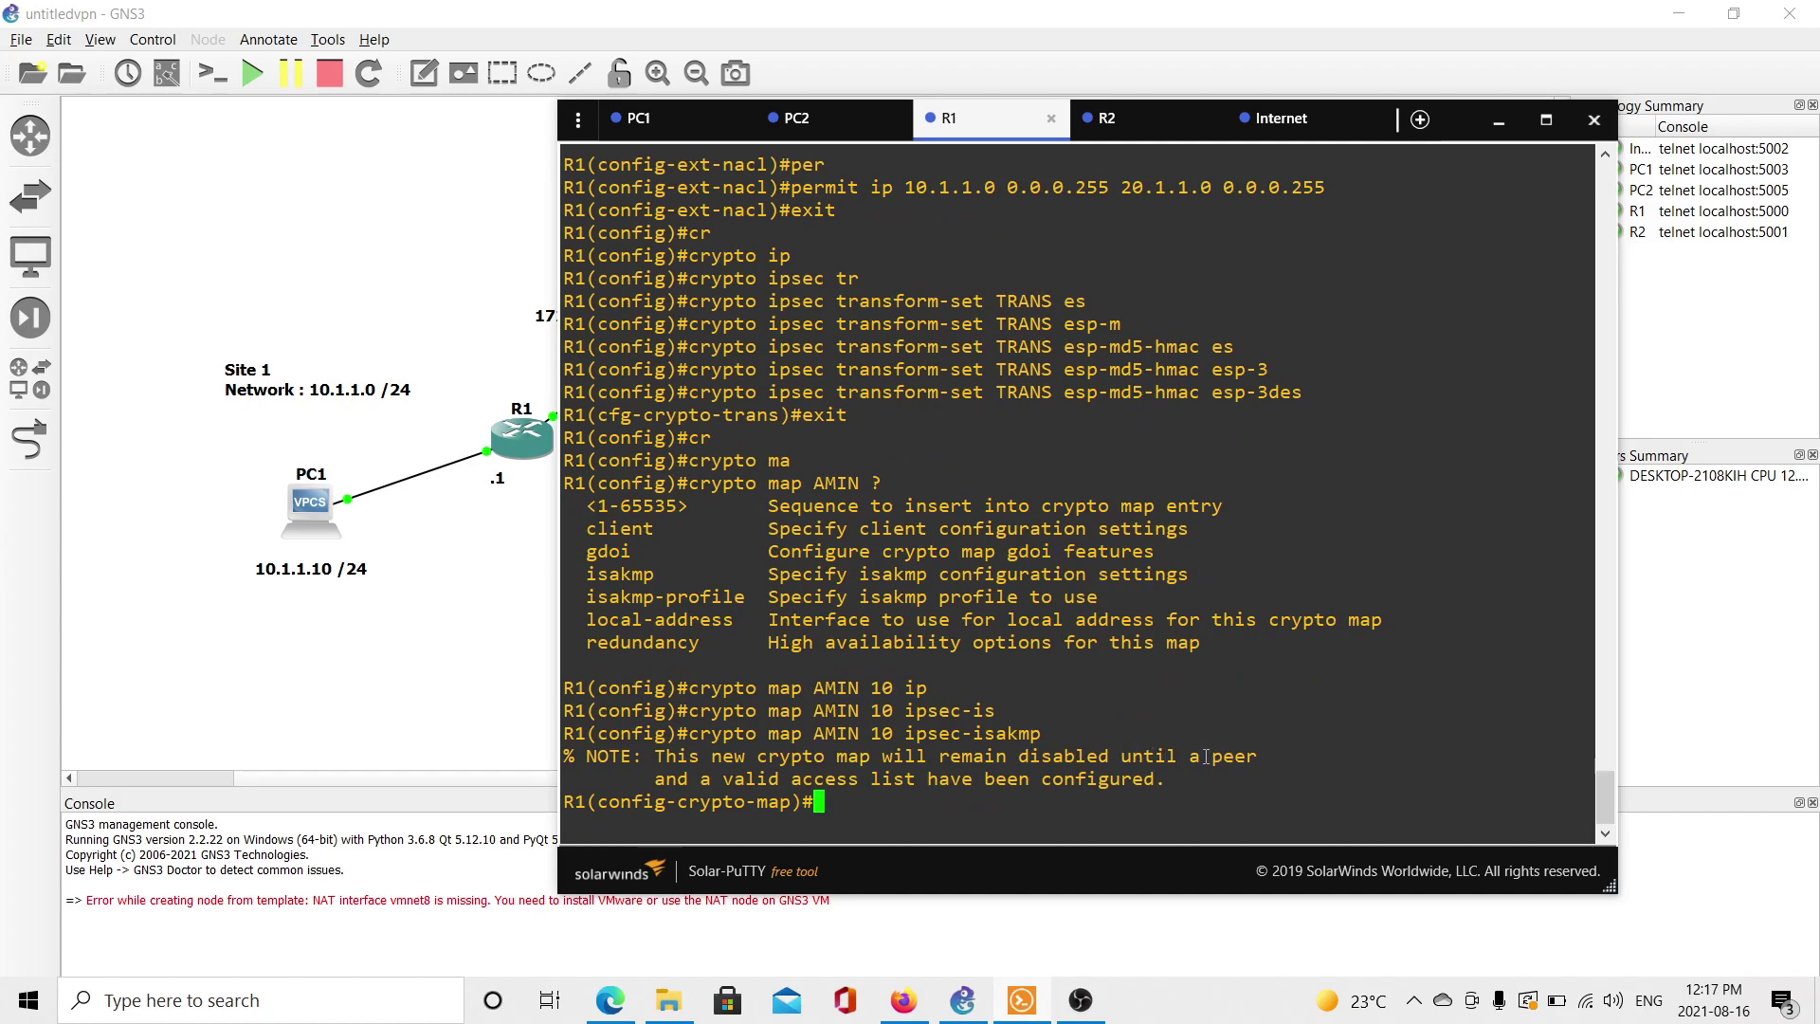
type("se")
key("Tab")
Set the crypto map AMIN peer on R1 to 172.16.22.1.
type("pe")
key("Tab")
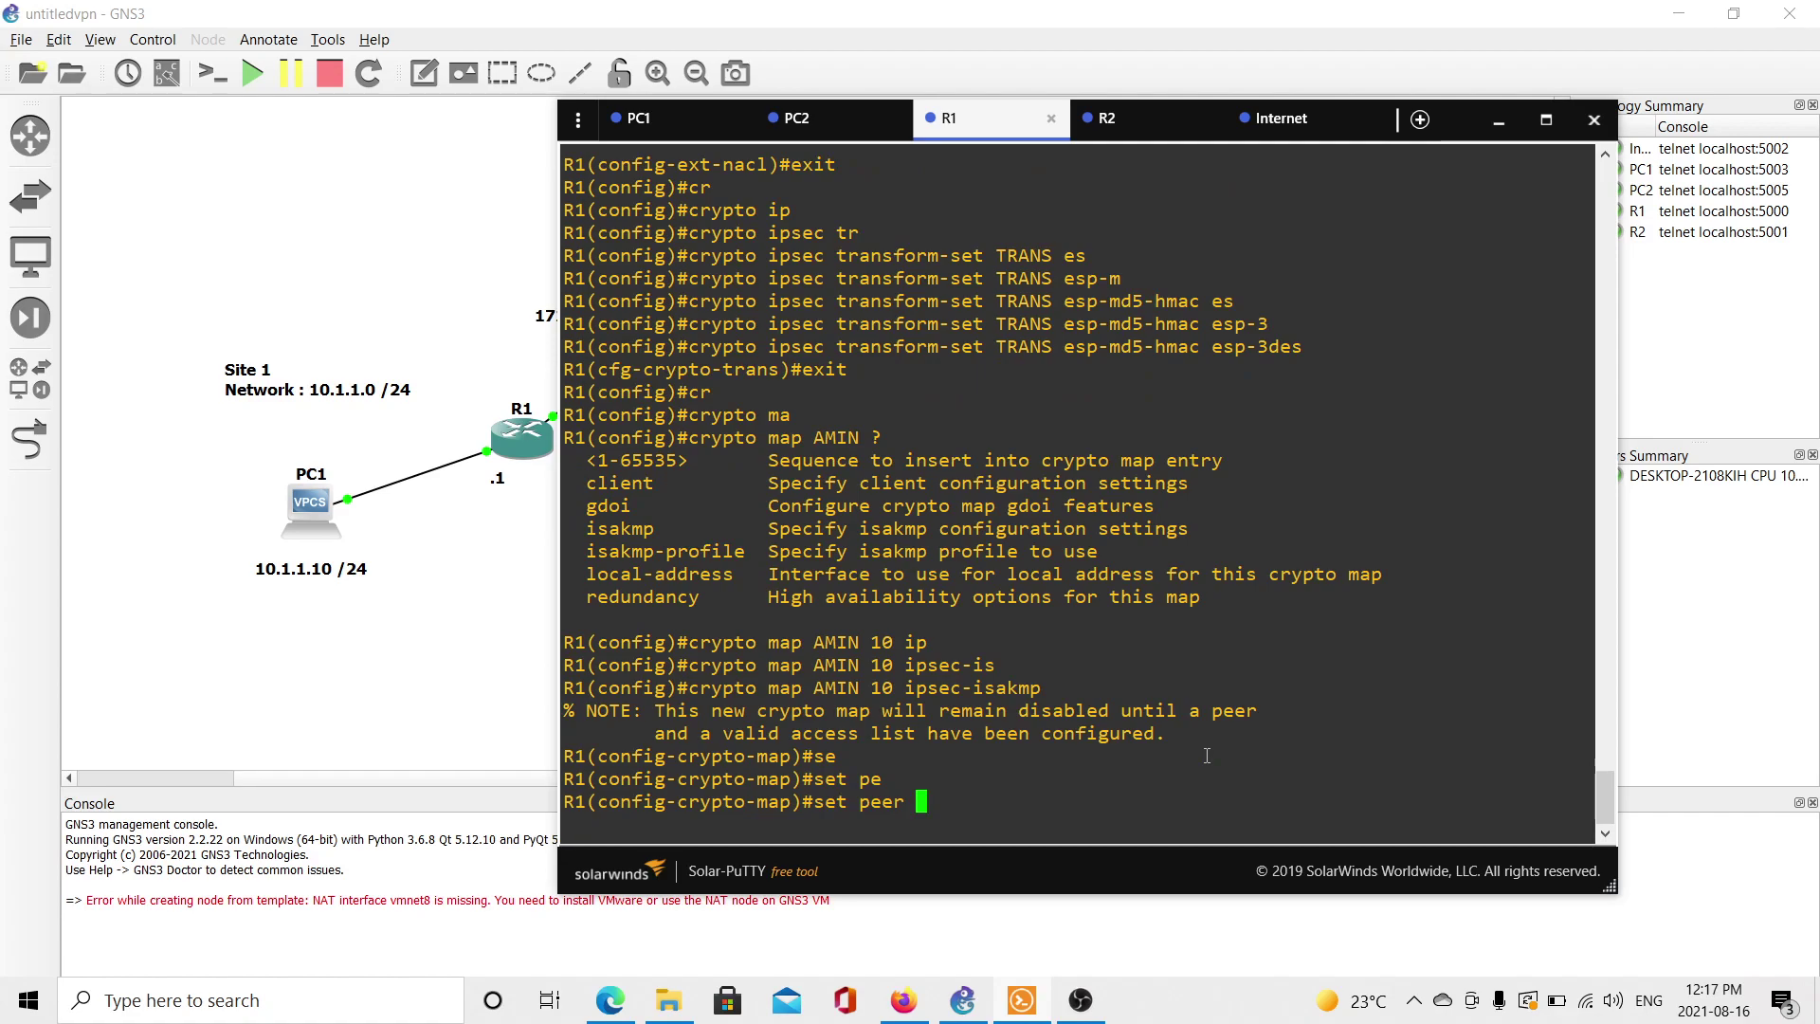
left_click(498, 628)
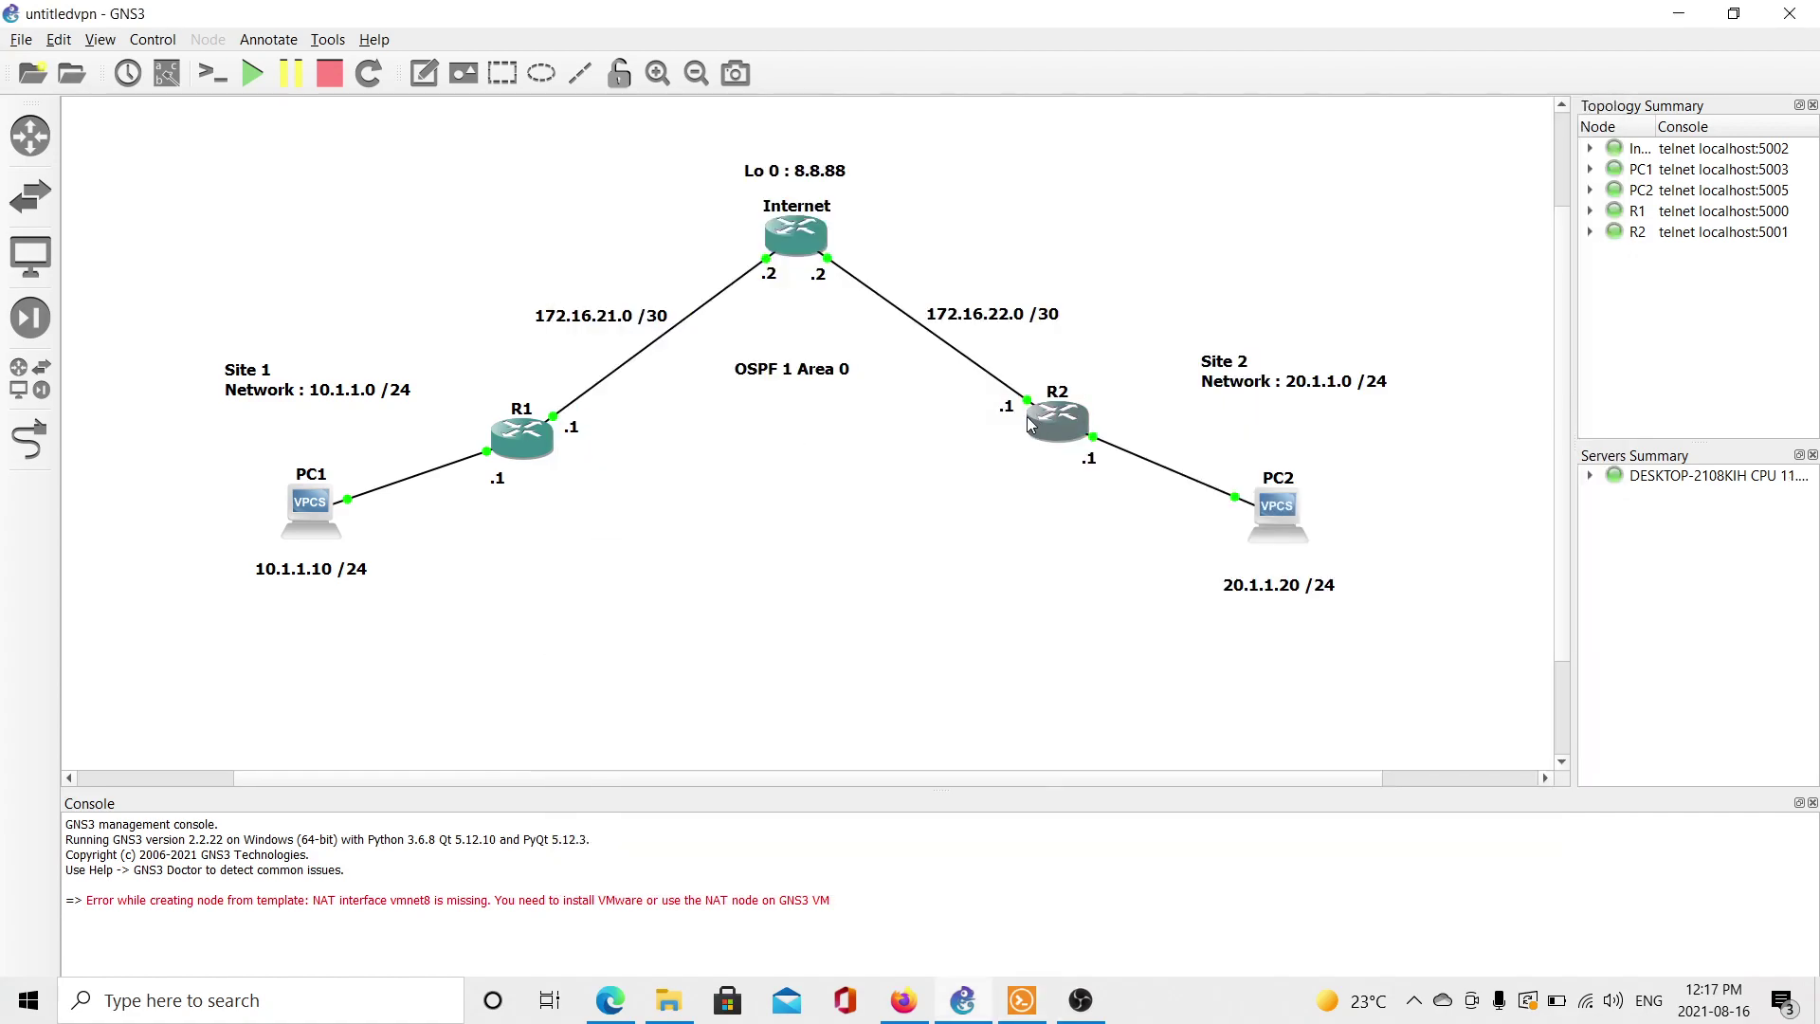
key("alt+Tab")
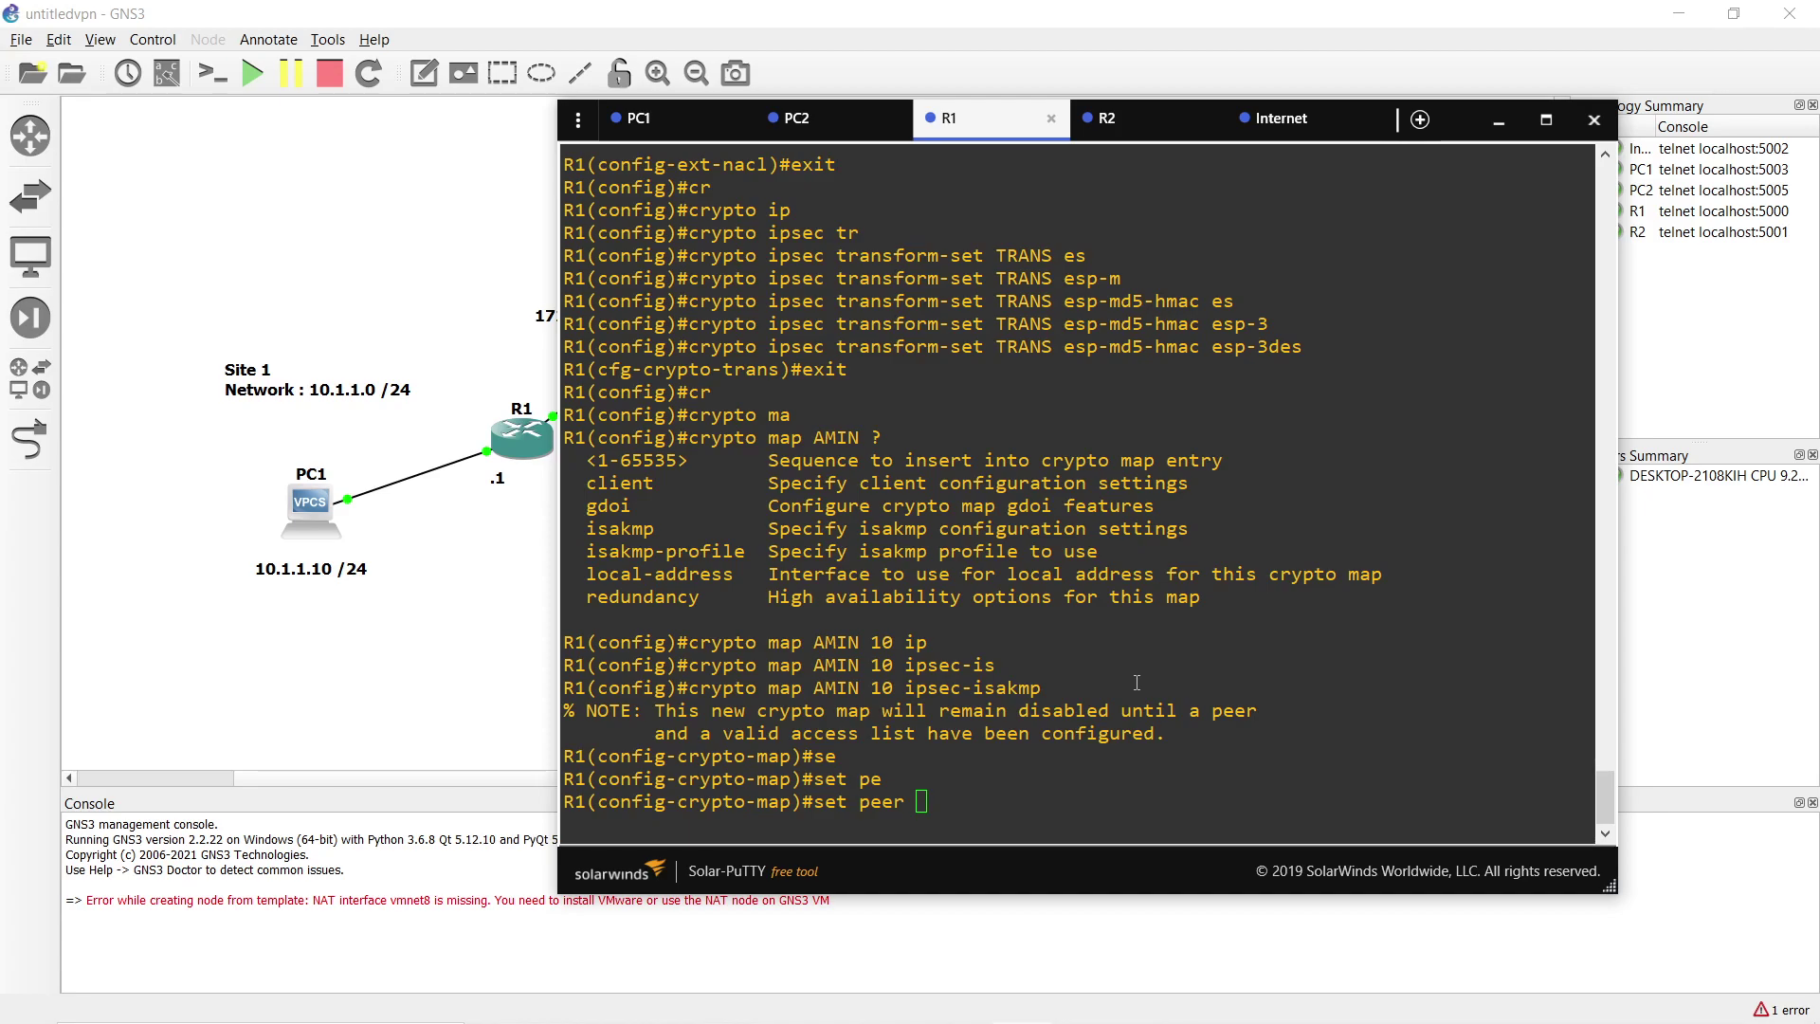
type("172.16.")
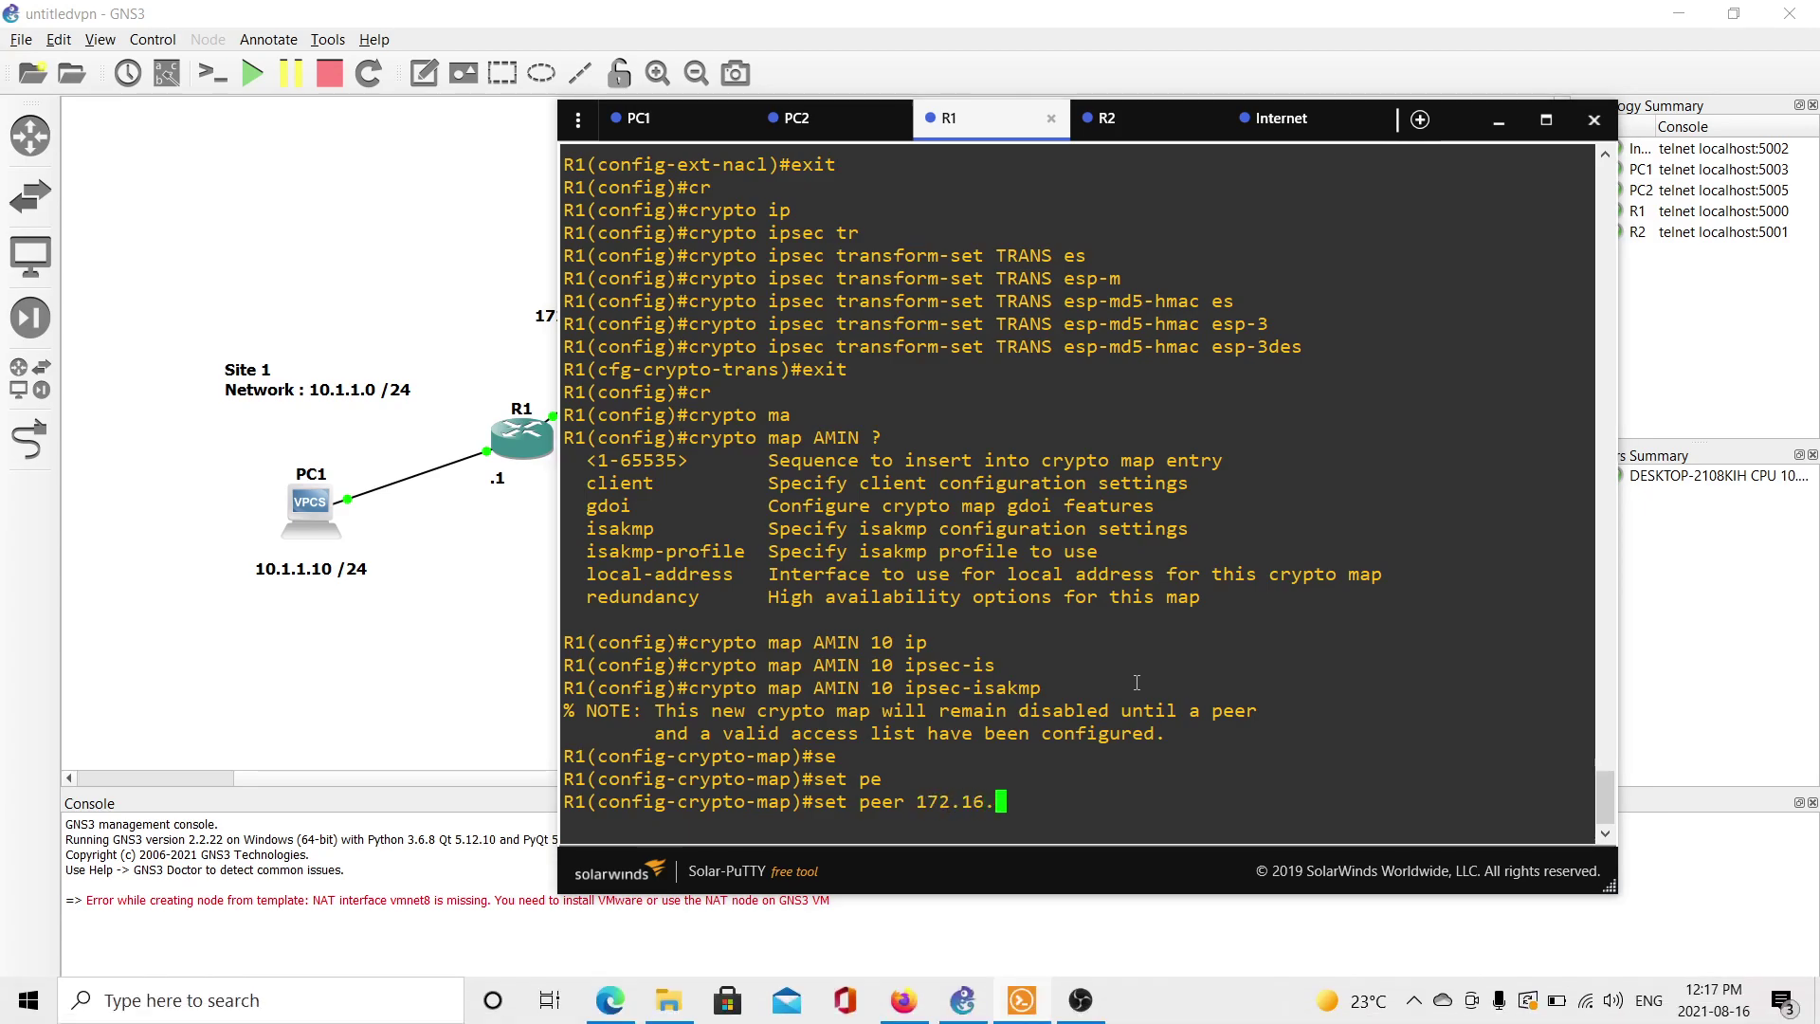
type("22.1")
key("alt+Tab")
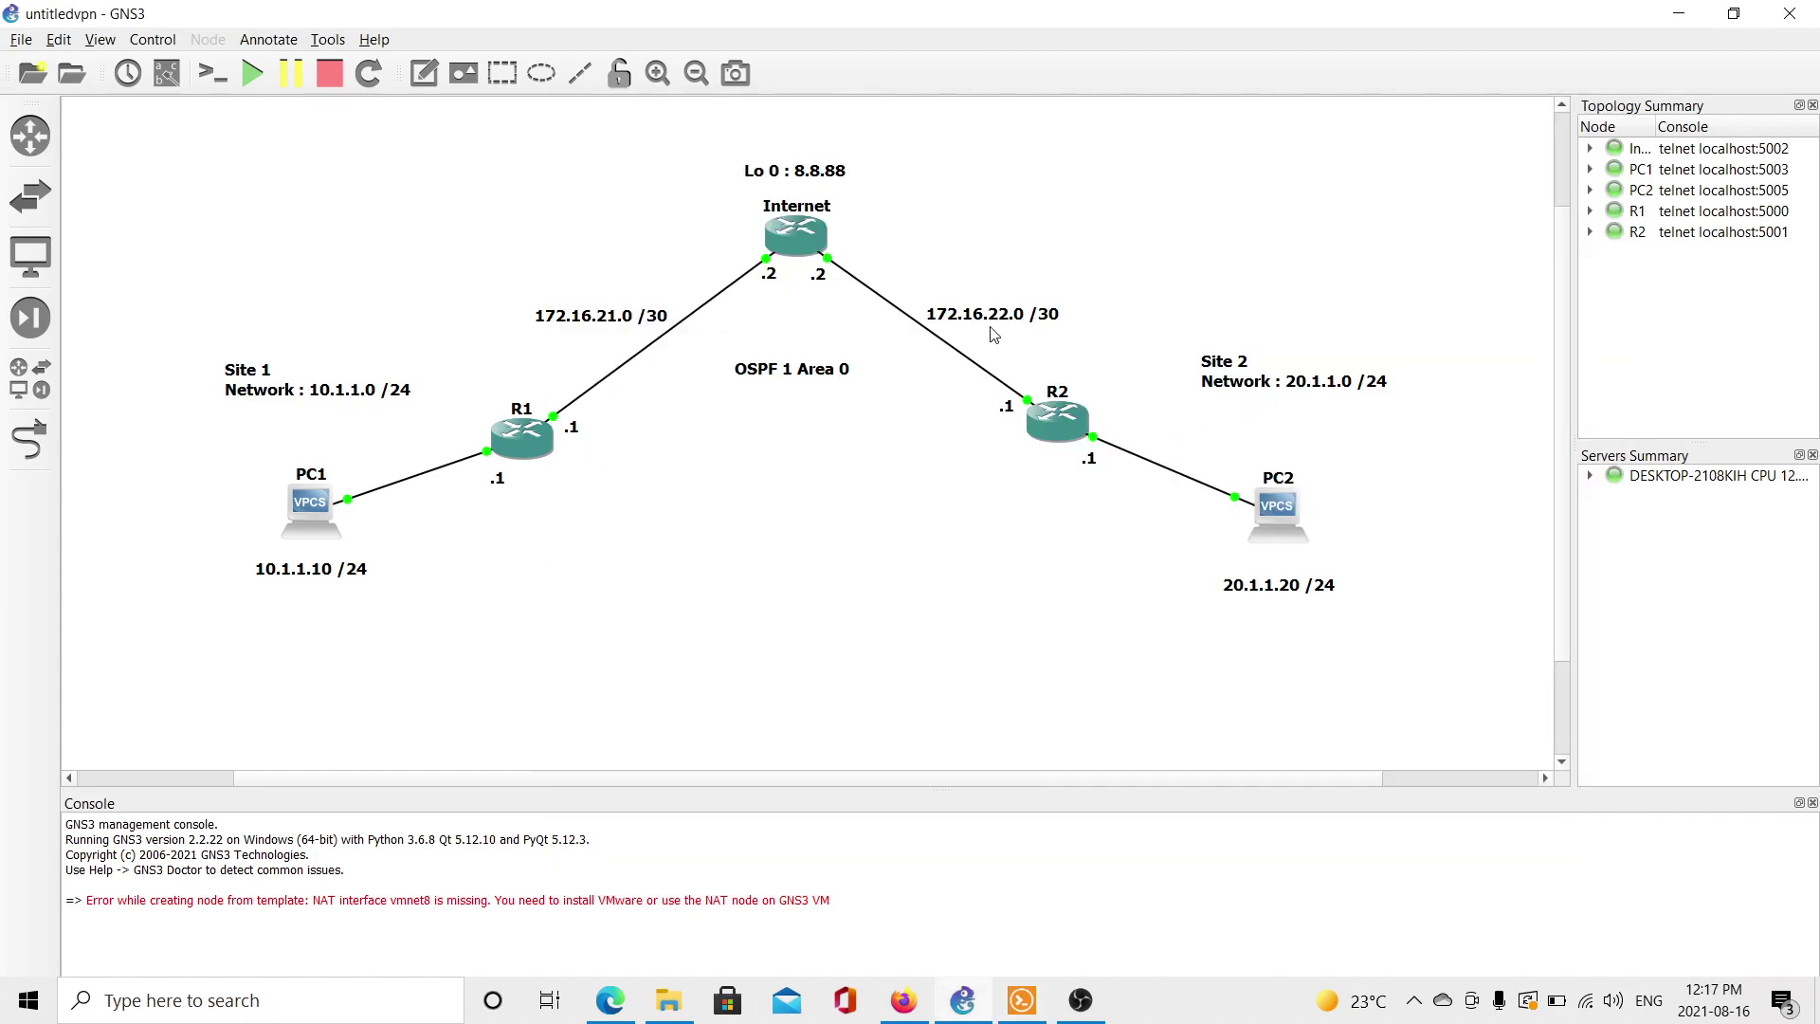
key("alt+Tab")
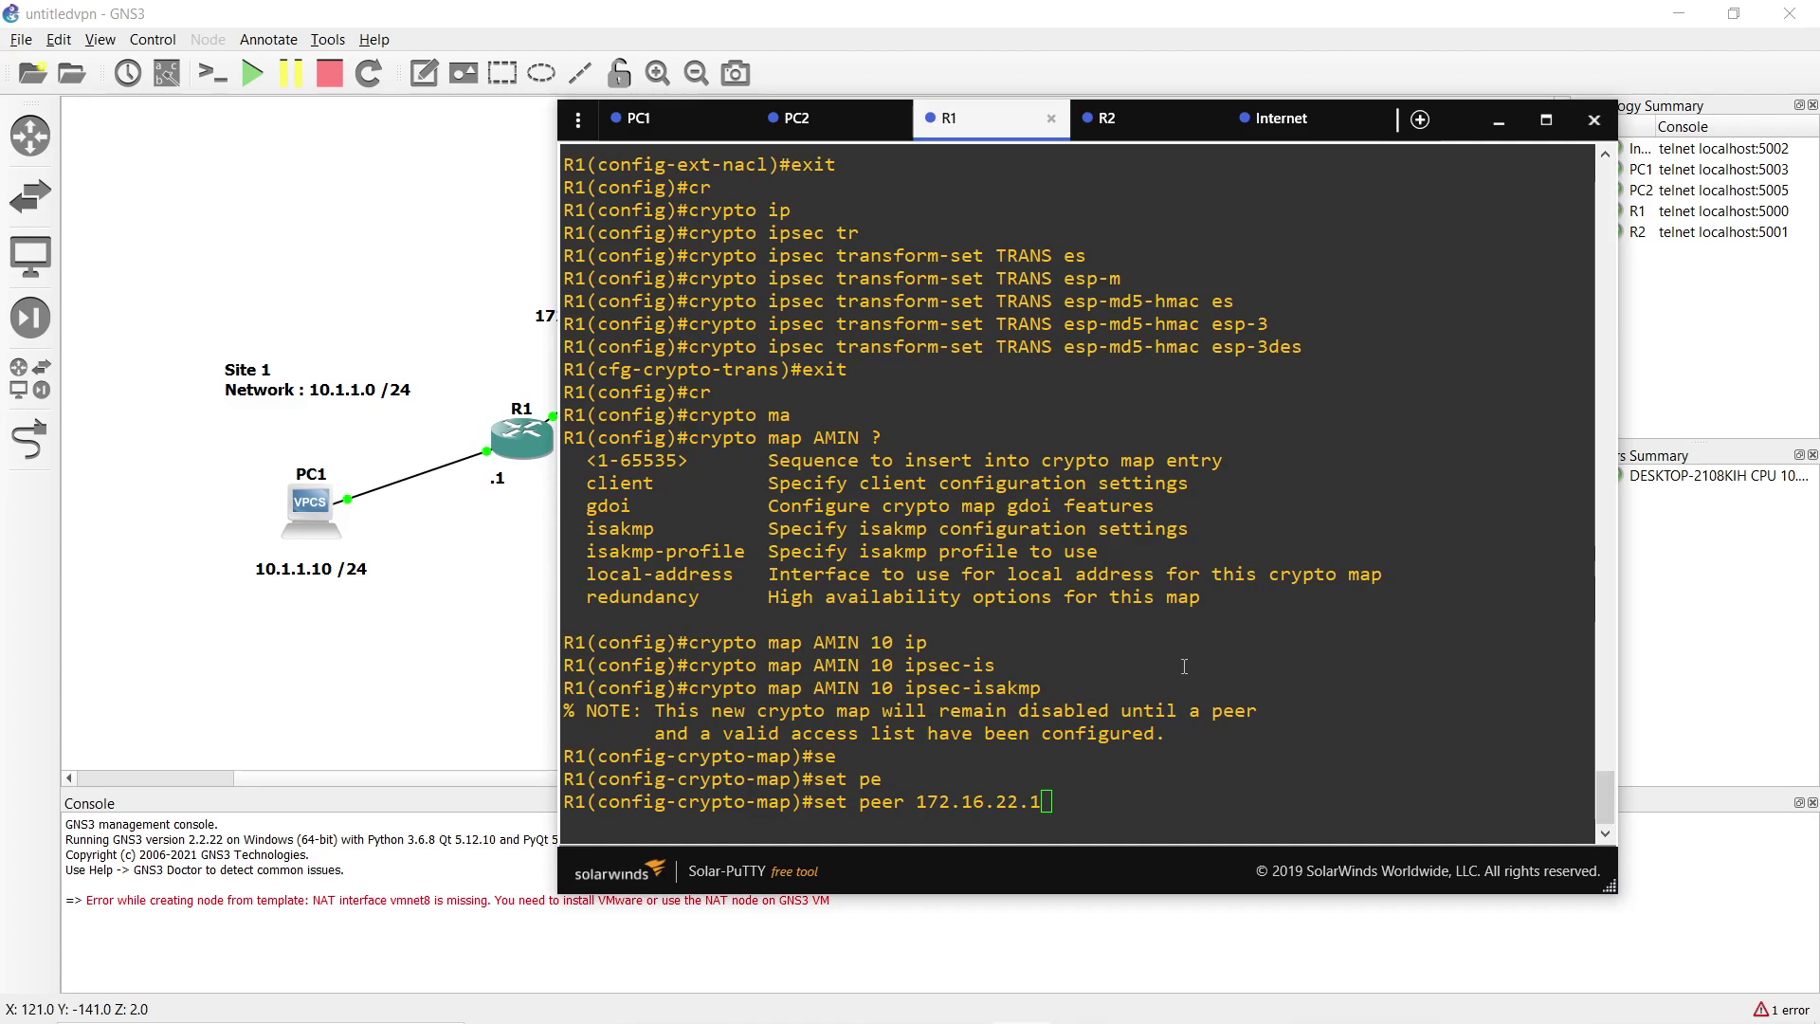
left_click(1184, 666)
key("Return")
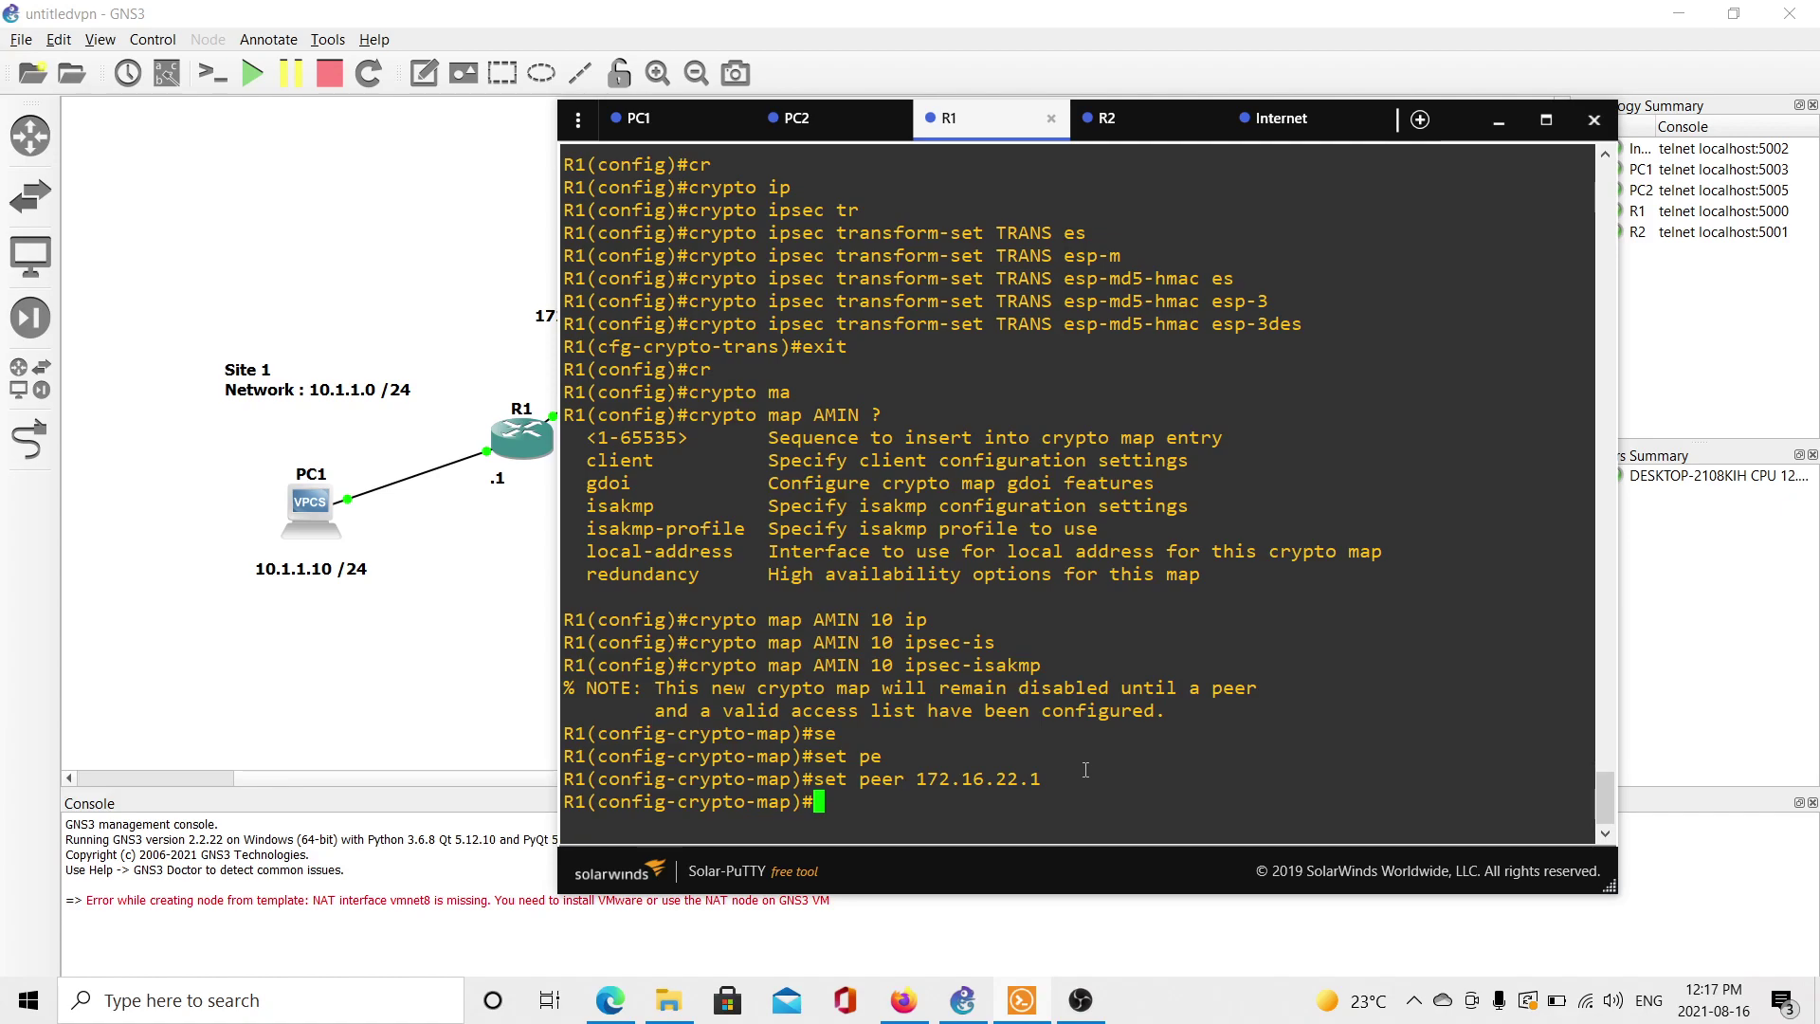
Attach transform set TRANS to R1's crypto map AMIN.
type("set")
key("Tab")
type("tr")
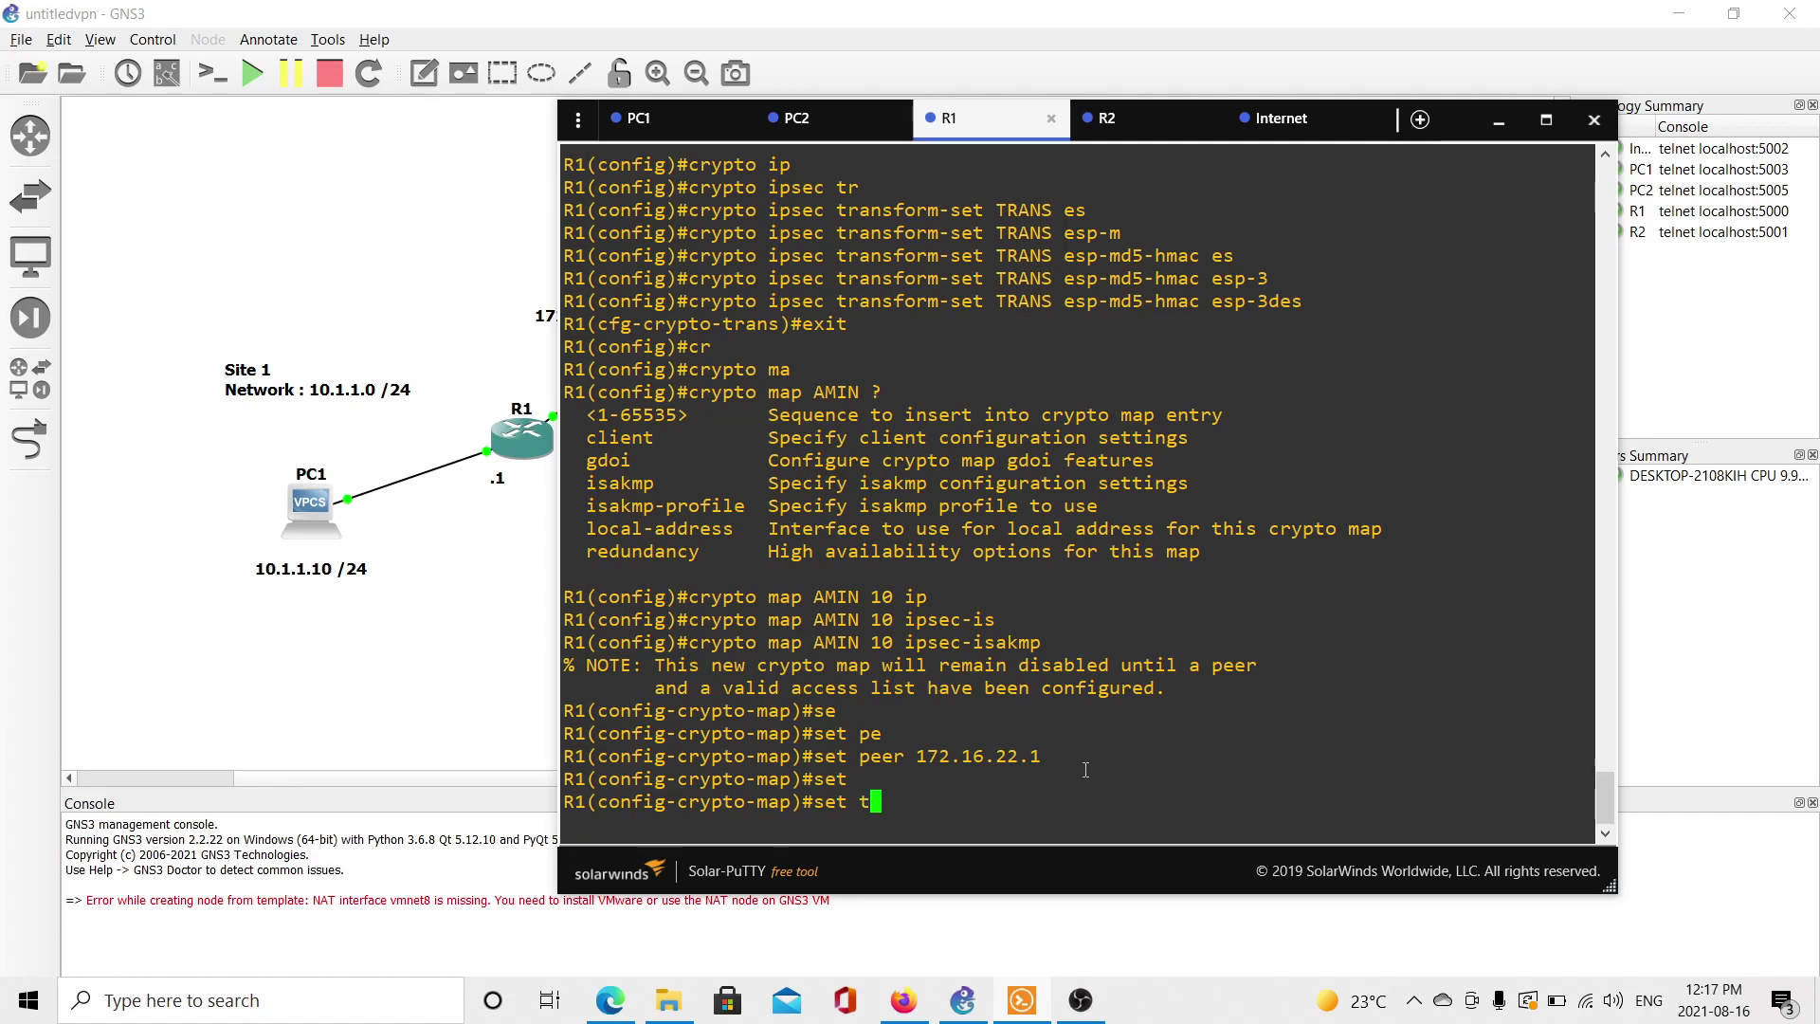
key("Tab")
type("TRANS")
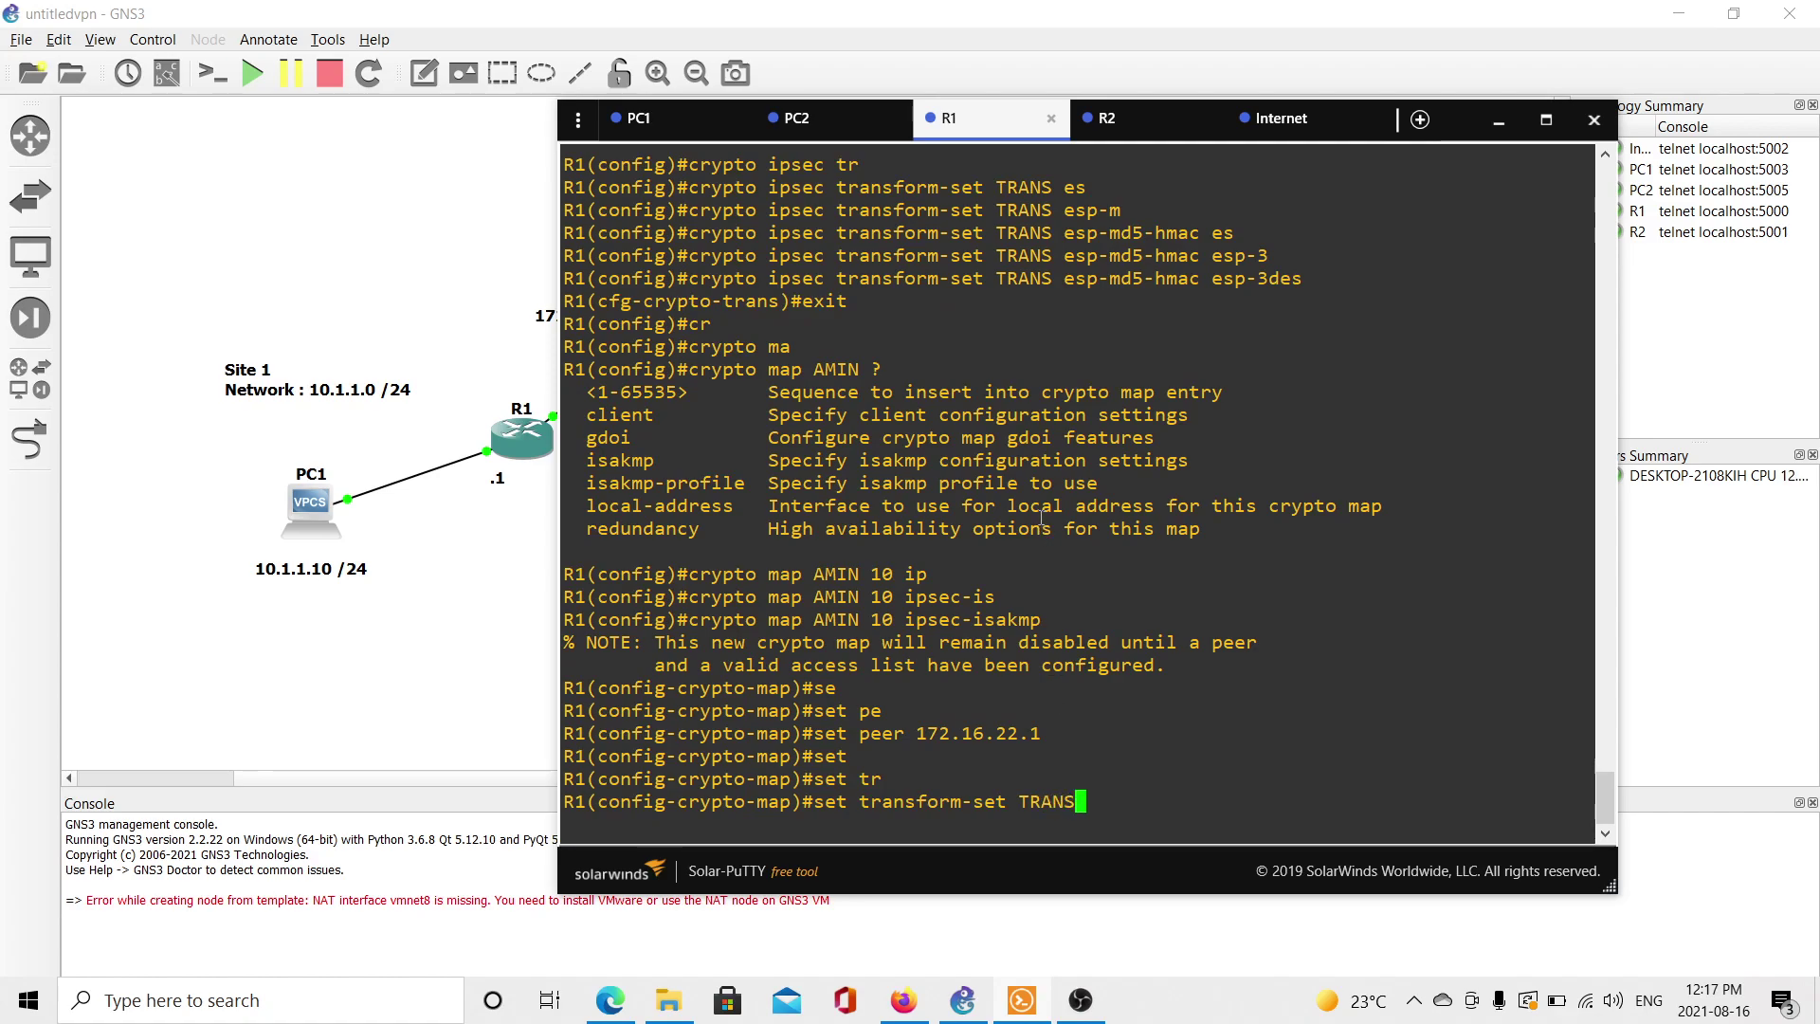
key("Return")
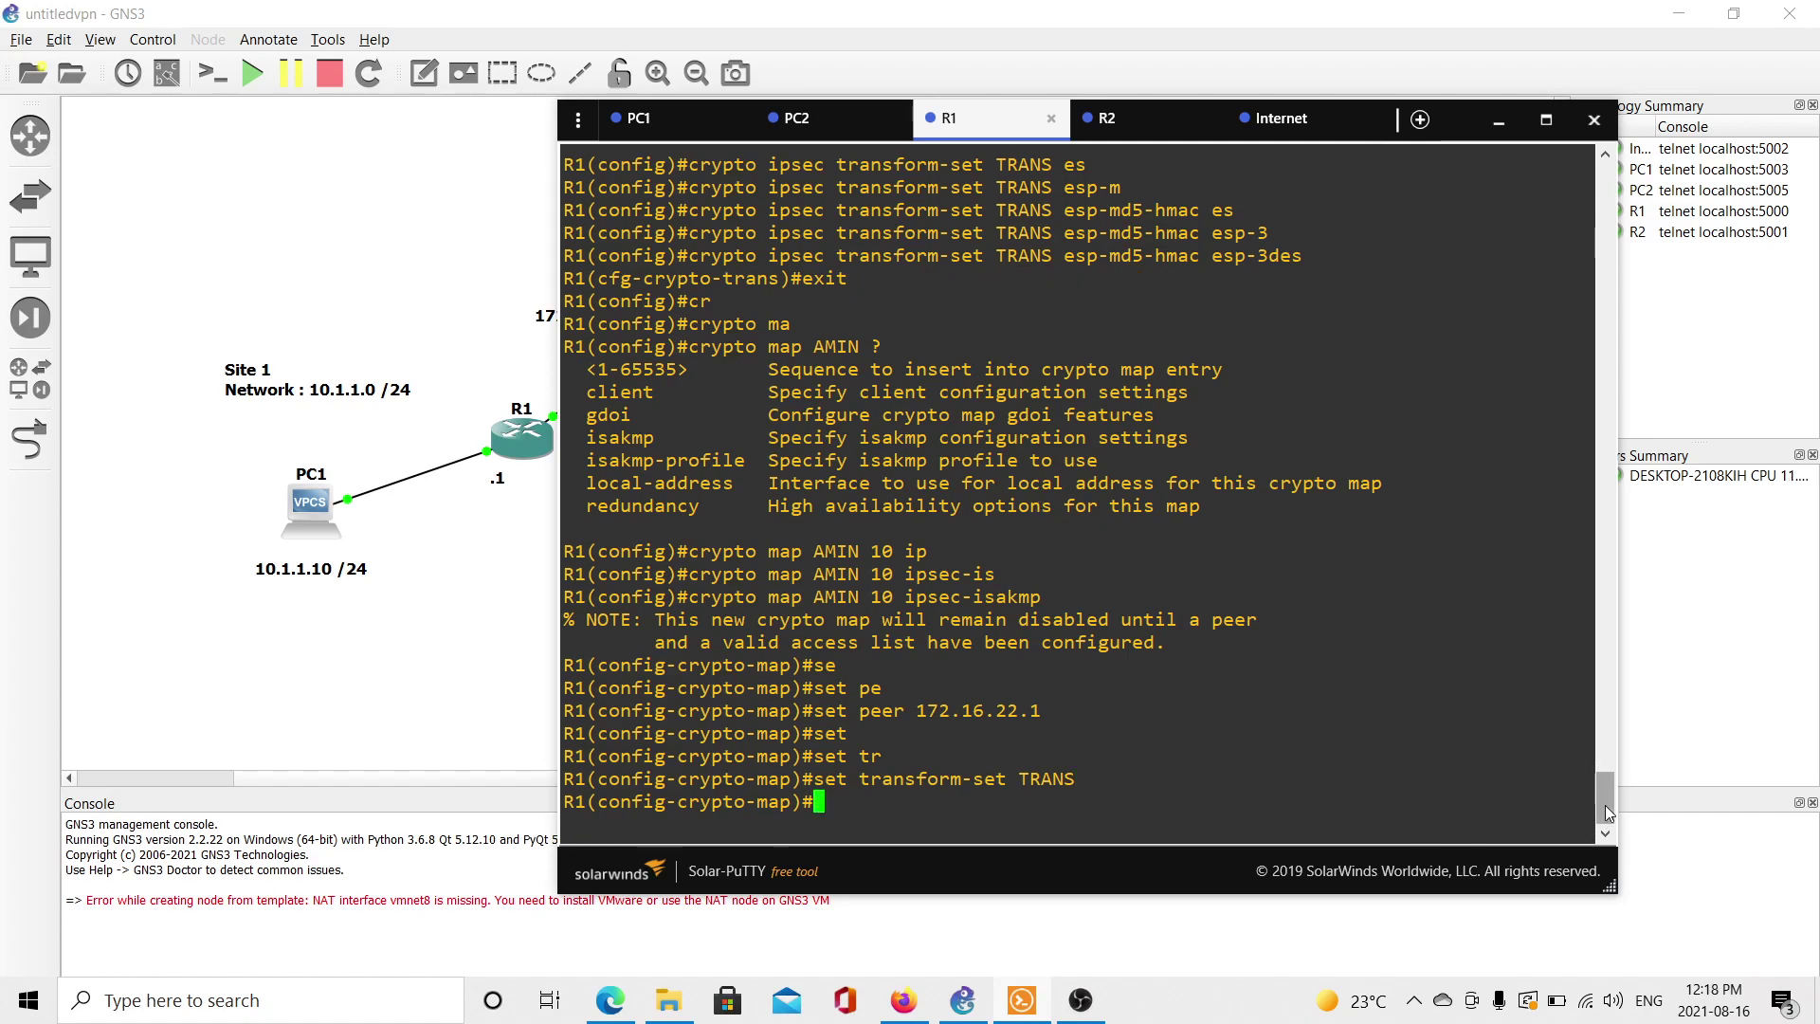
Make R1's crypto map AMIN match access list VPN.
mouse_move(1608, 794)
left_mouse_down()
mouse_move(1611, 743)
mouse_move(1618, 768)
left_mouse_up()
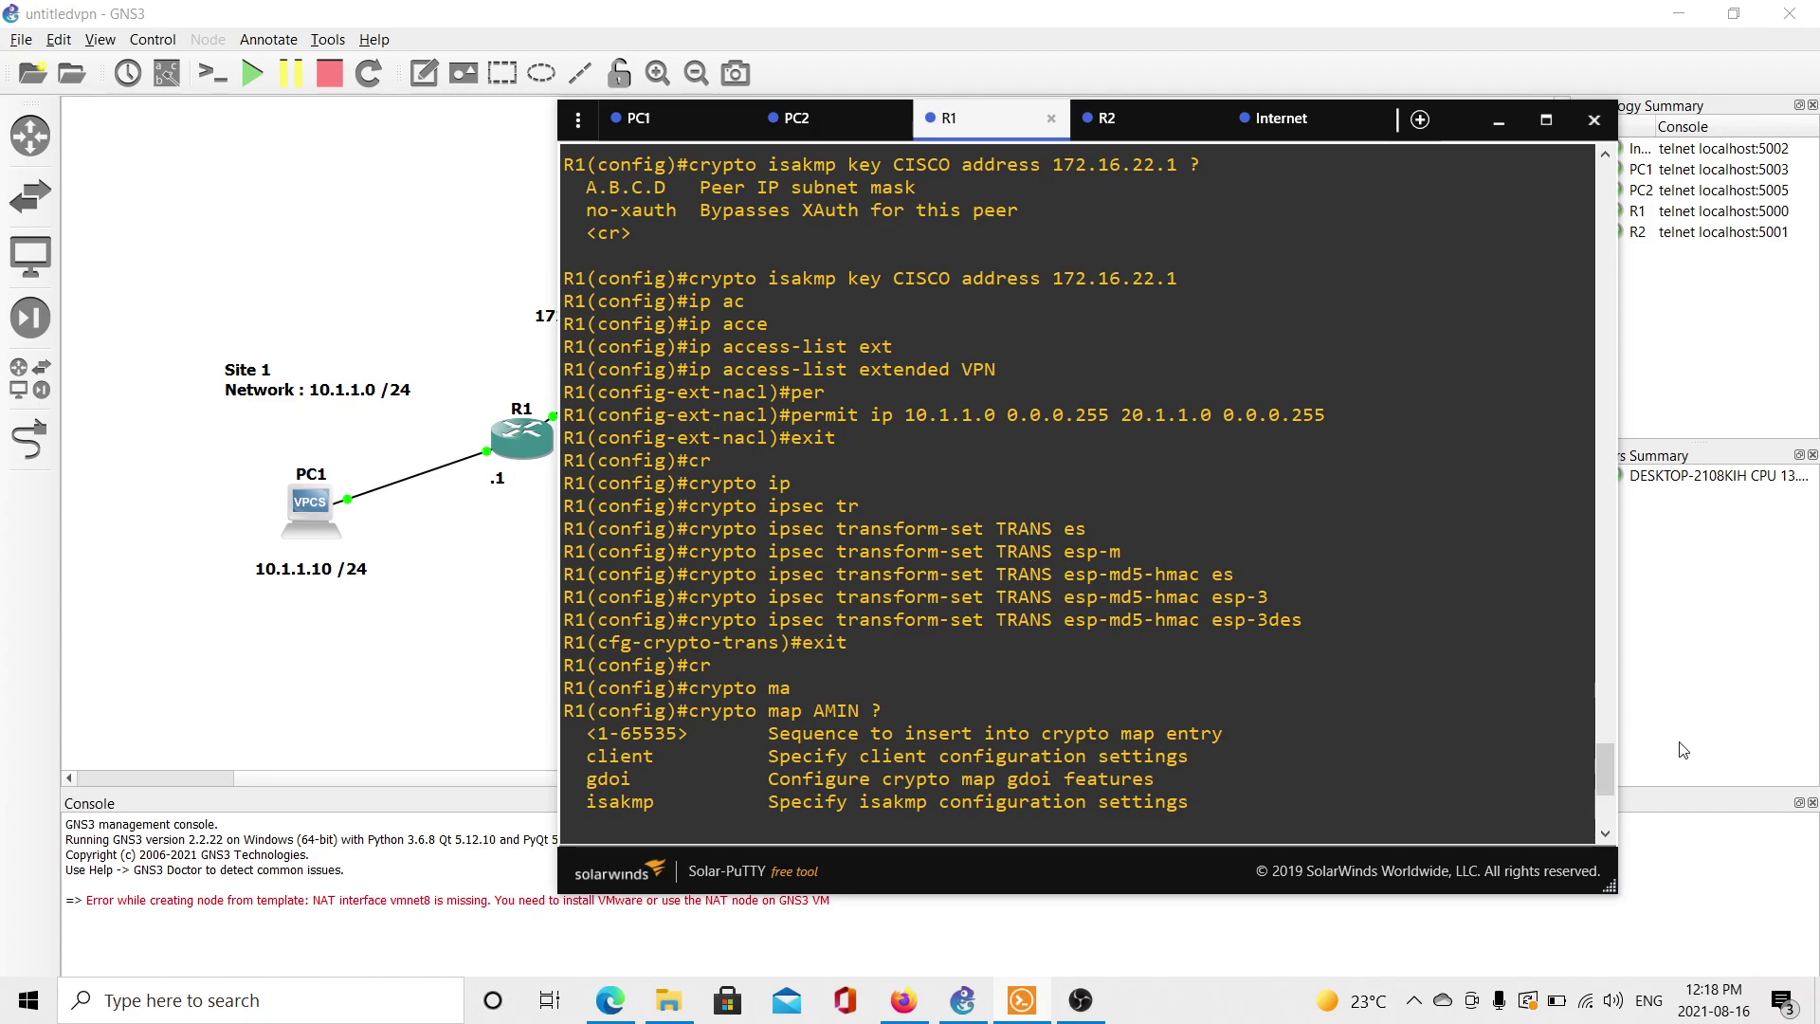
left_click_drag(1602, 760, 1626, 792)
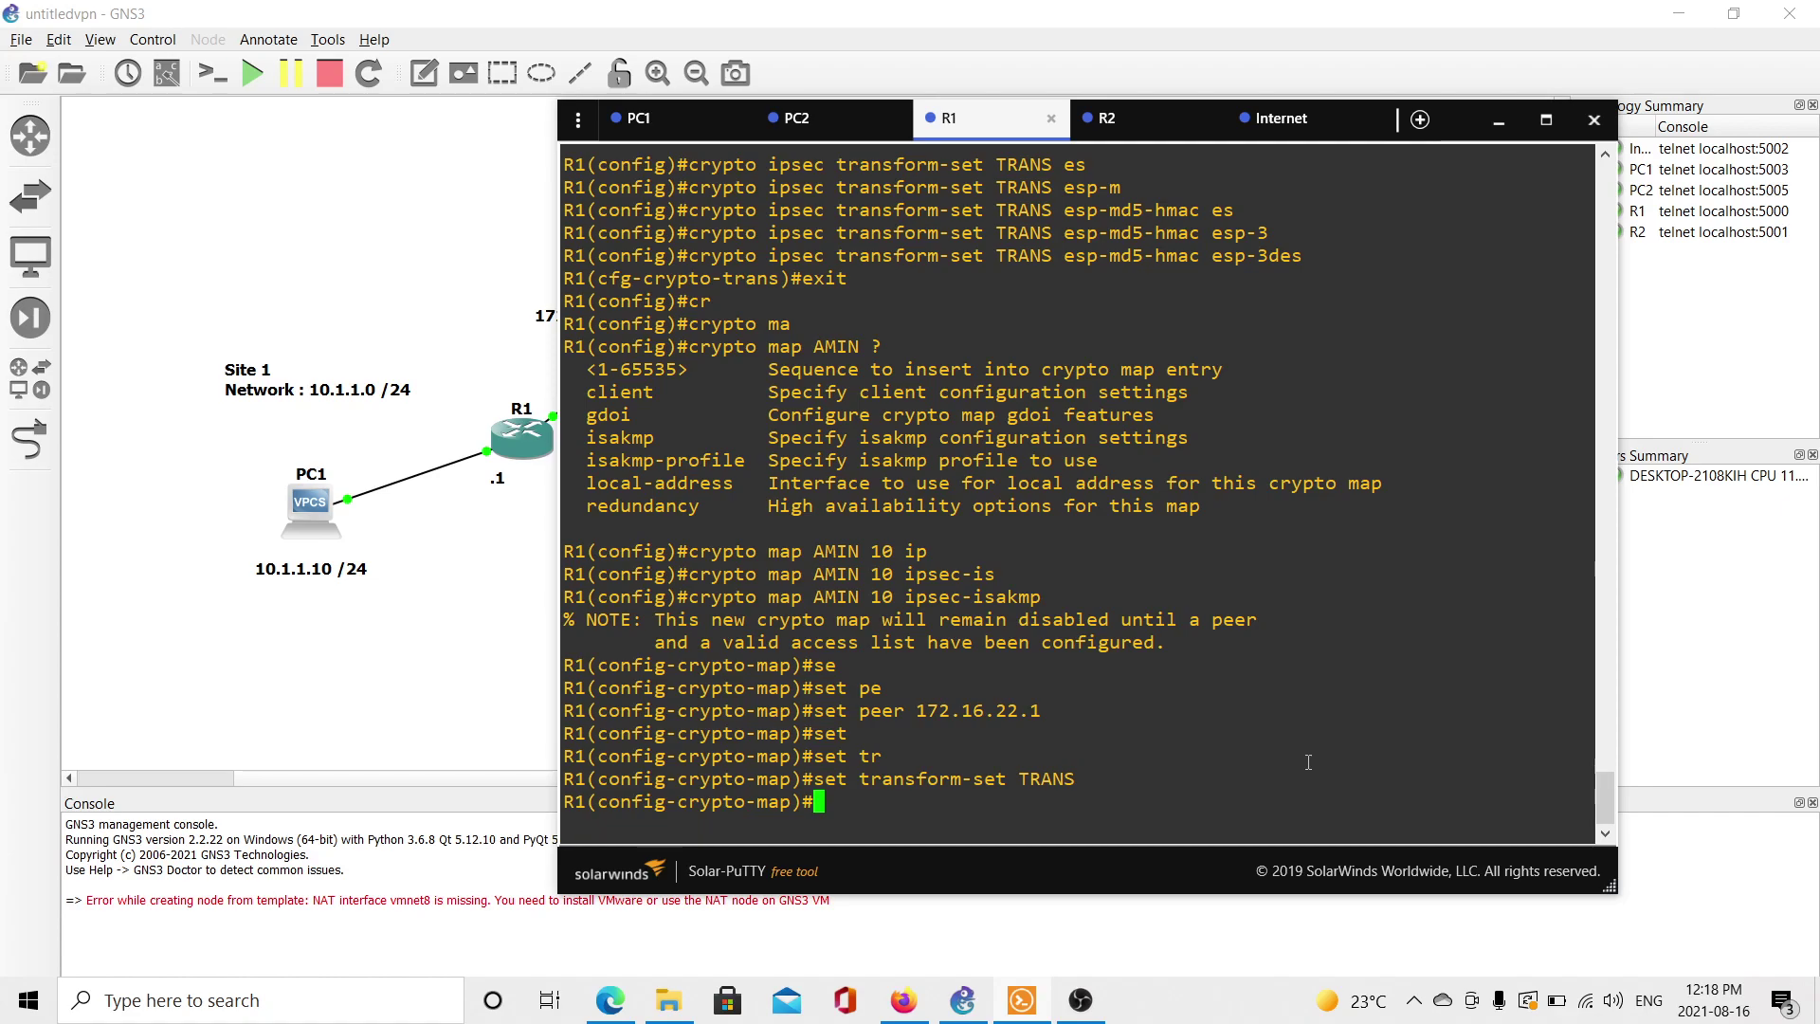
type("mat")
key("Tab")
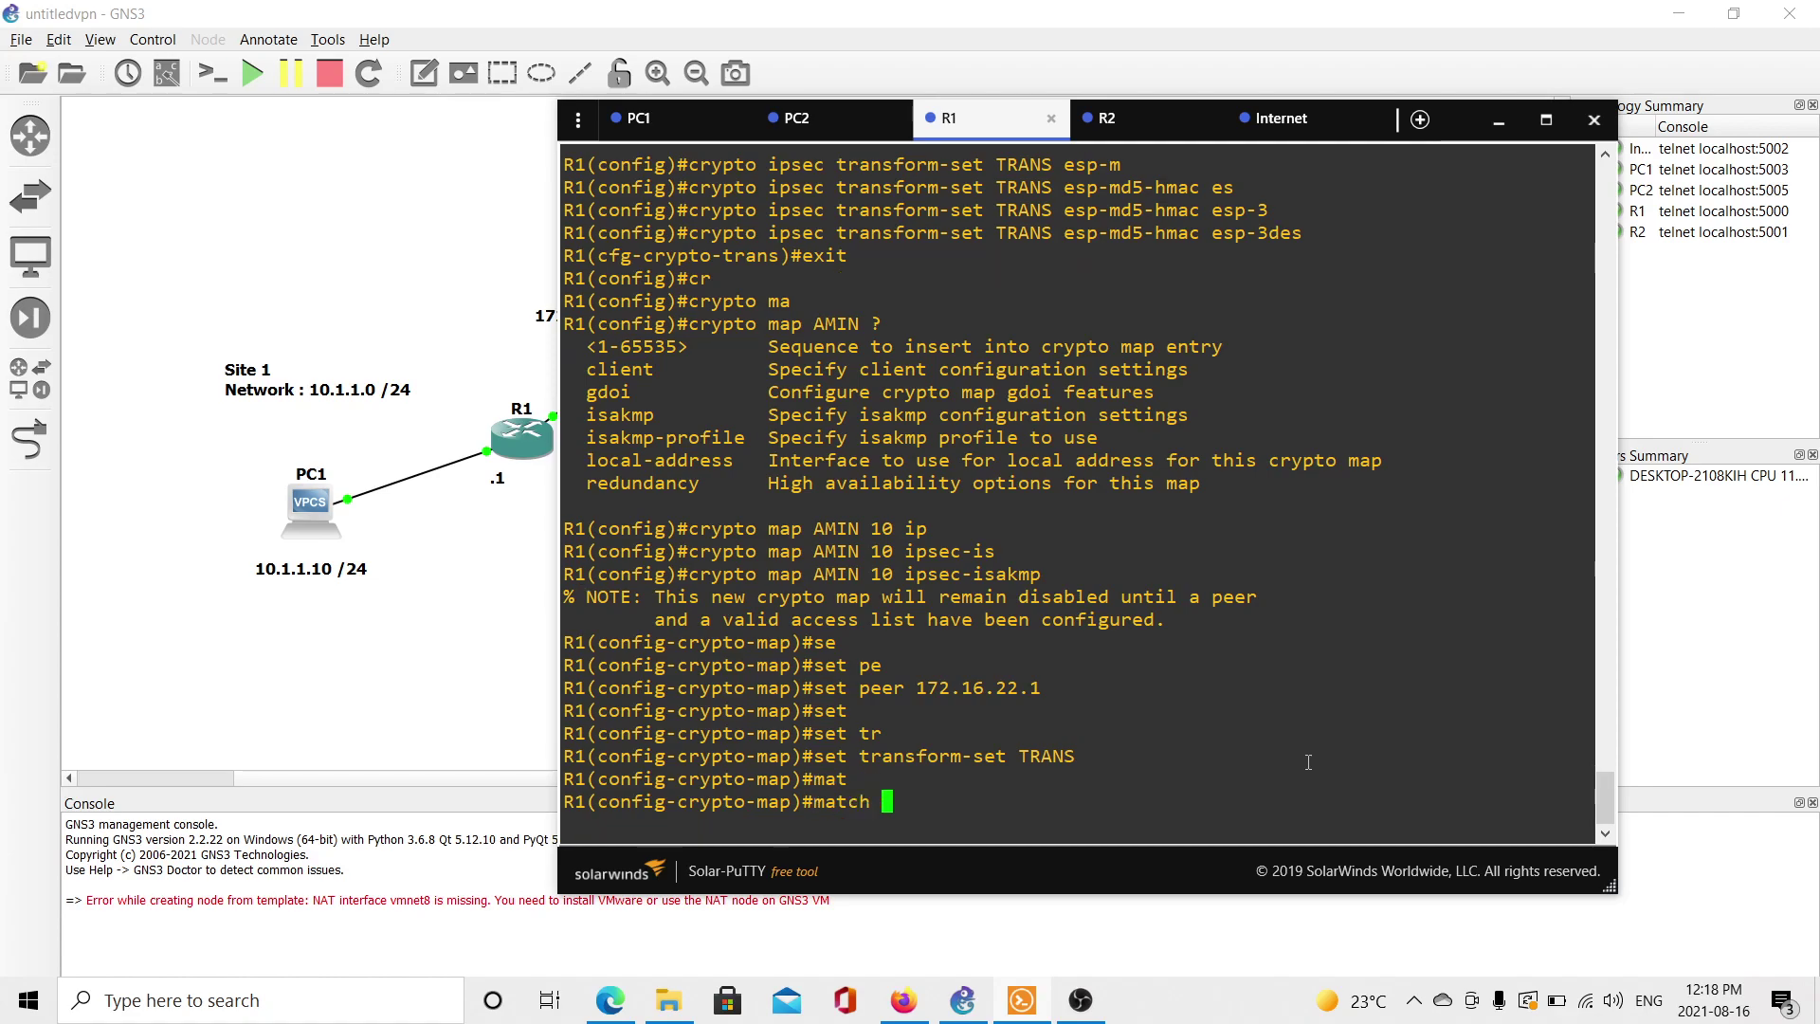
type("ad")
key("Tab")
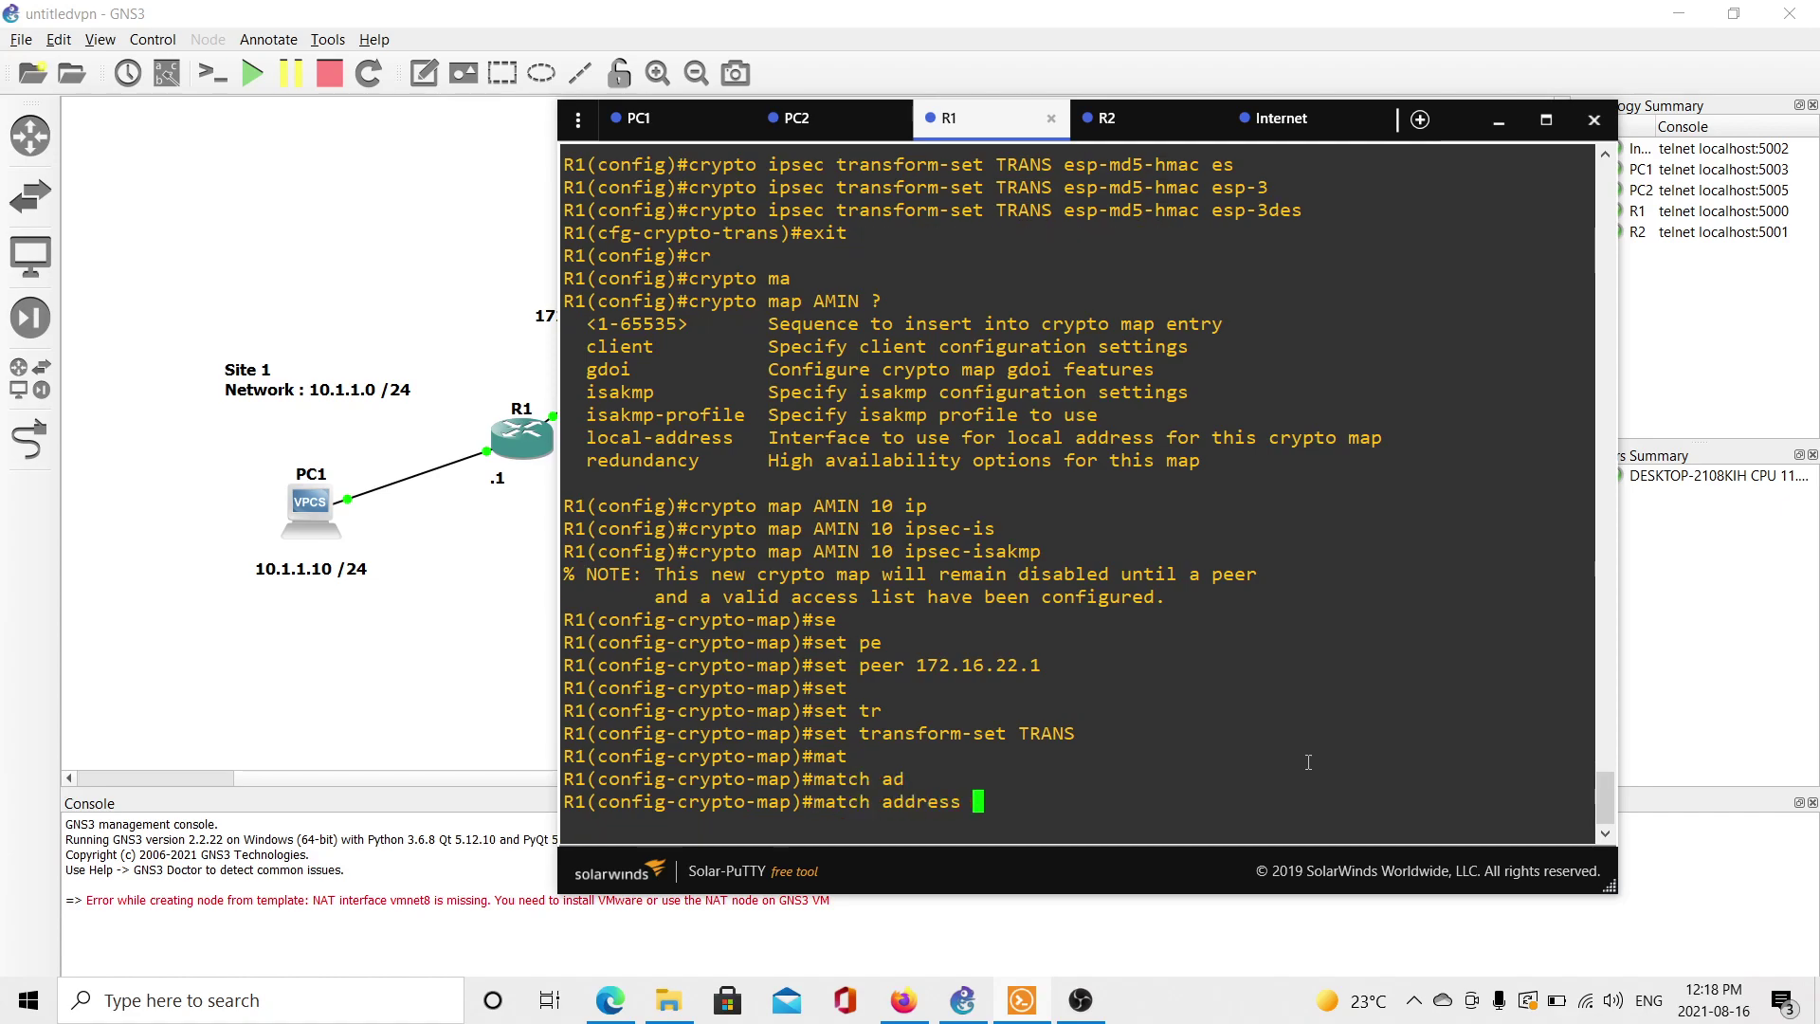
type("VPN")
key("Return")
Apply crypto map AMIN to R1 interface fa 0/0, confirming the ISAKMP is ON message.
type("int fa 0/0")
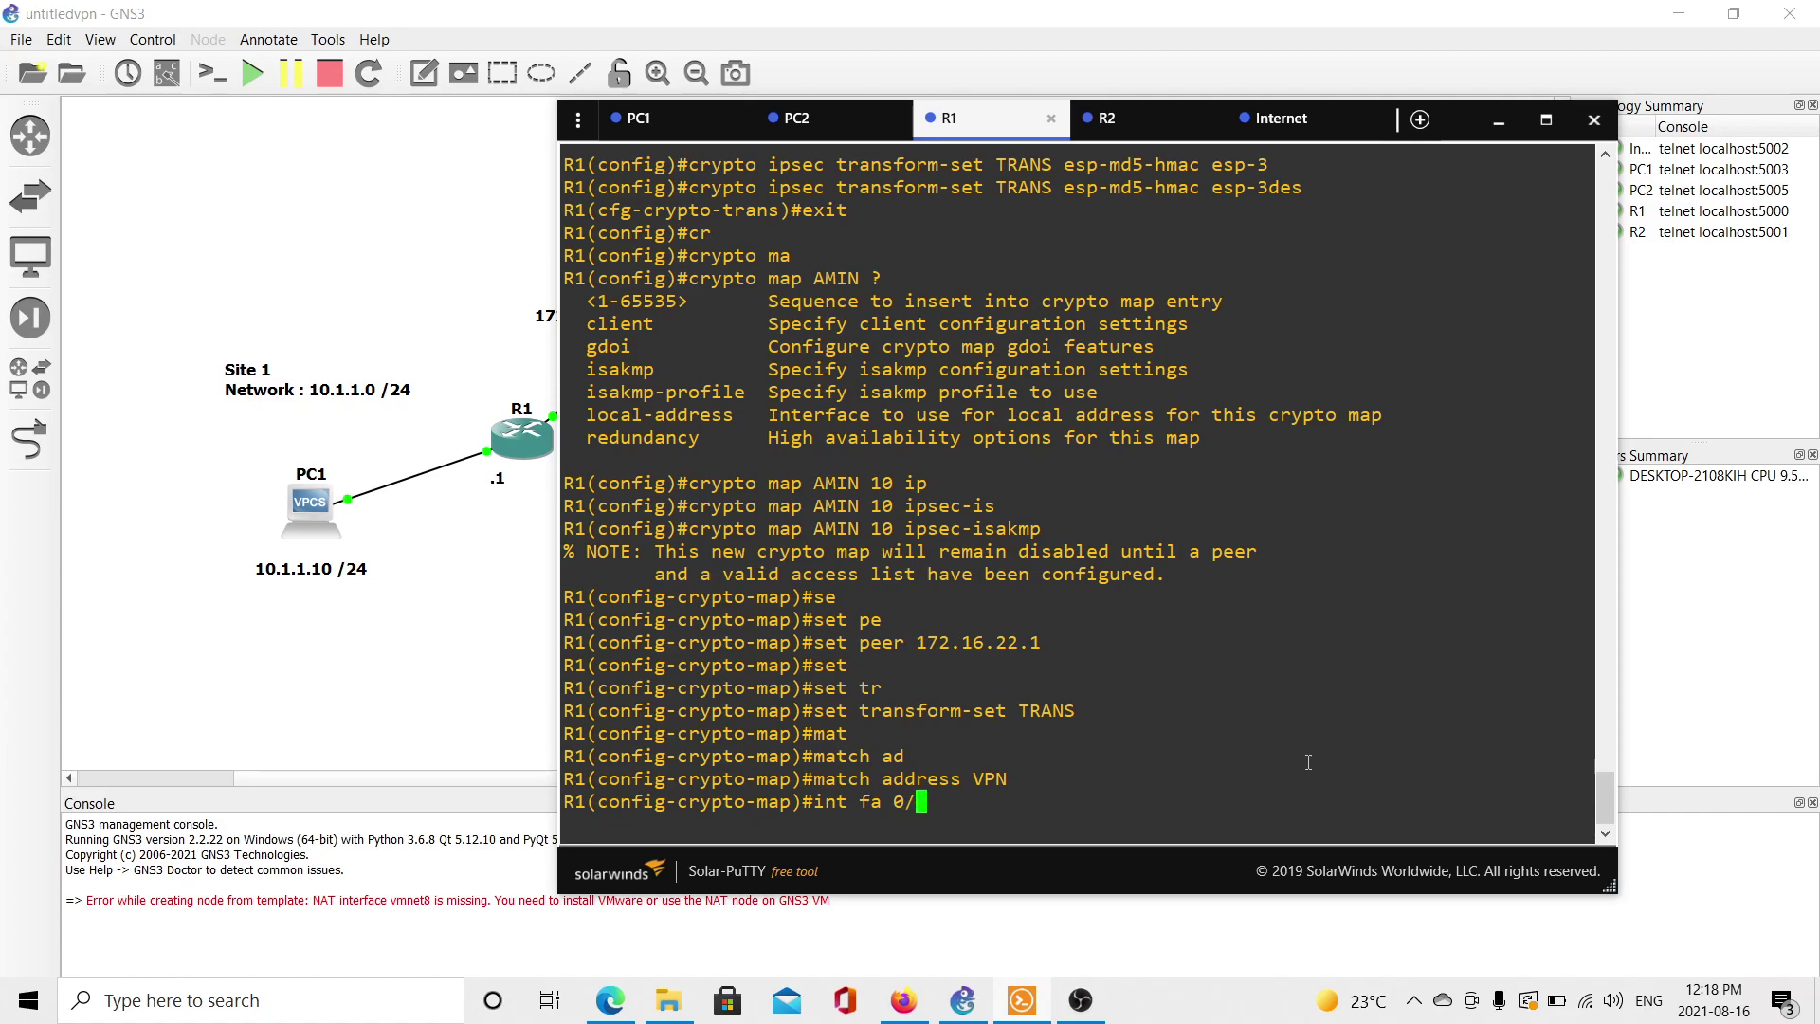
key("Return")
type("3.")
key("BackSpace")
key("BackSpace")
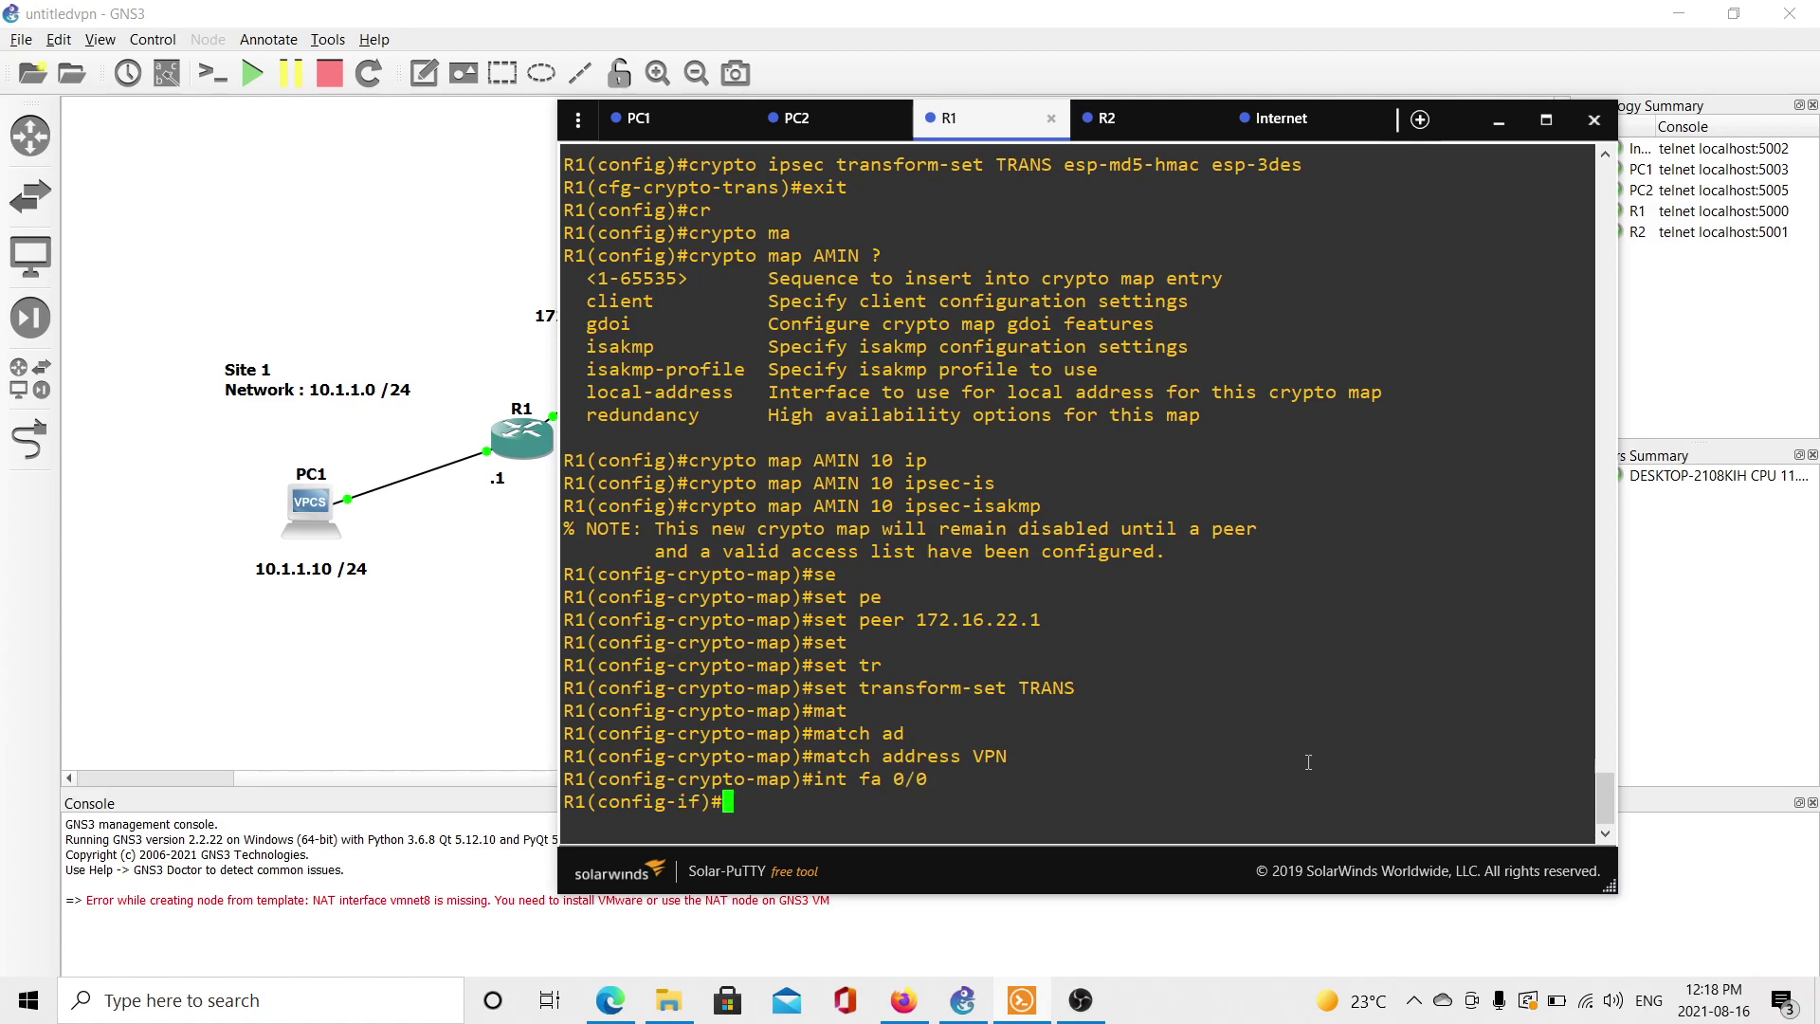
type("cr")
key("Tab")
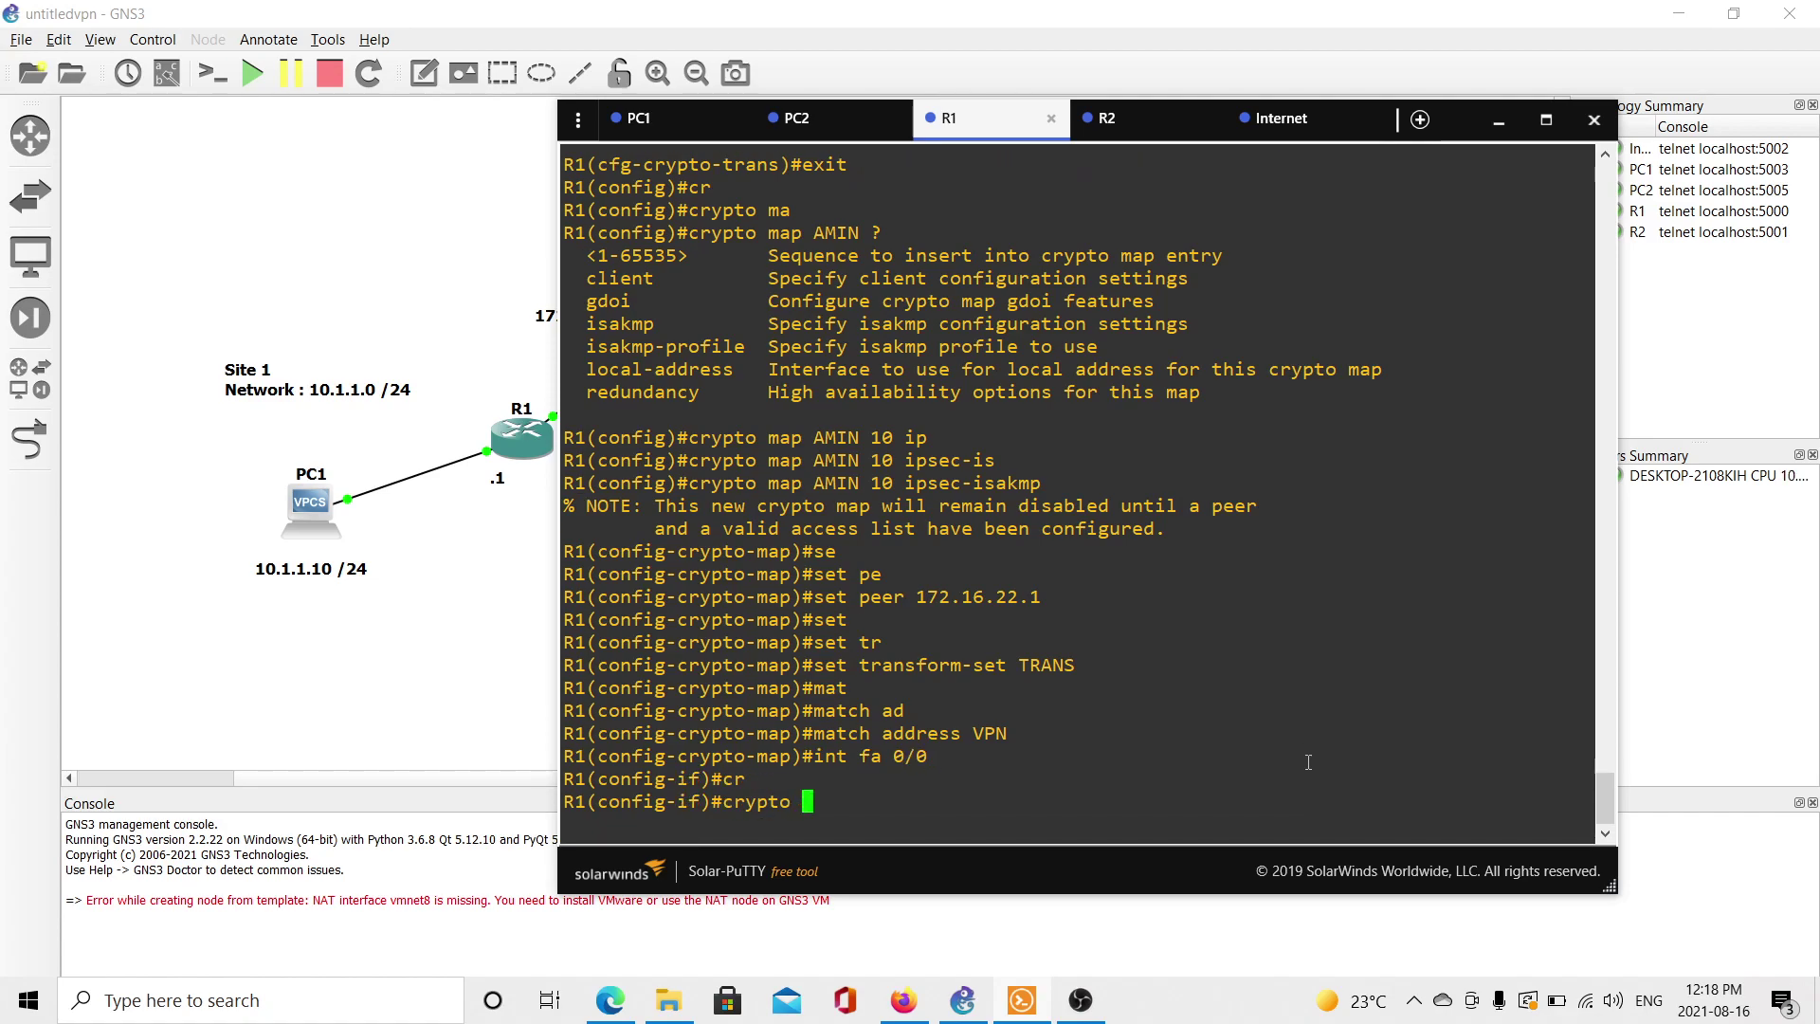
type("ma")
key("Tab")
type("AMIN")
key("Return")
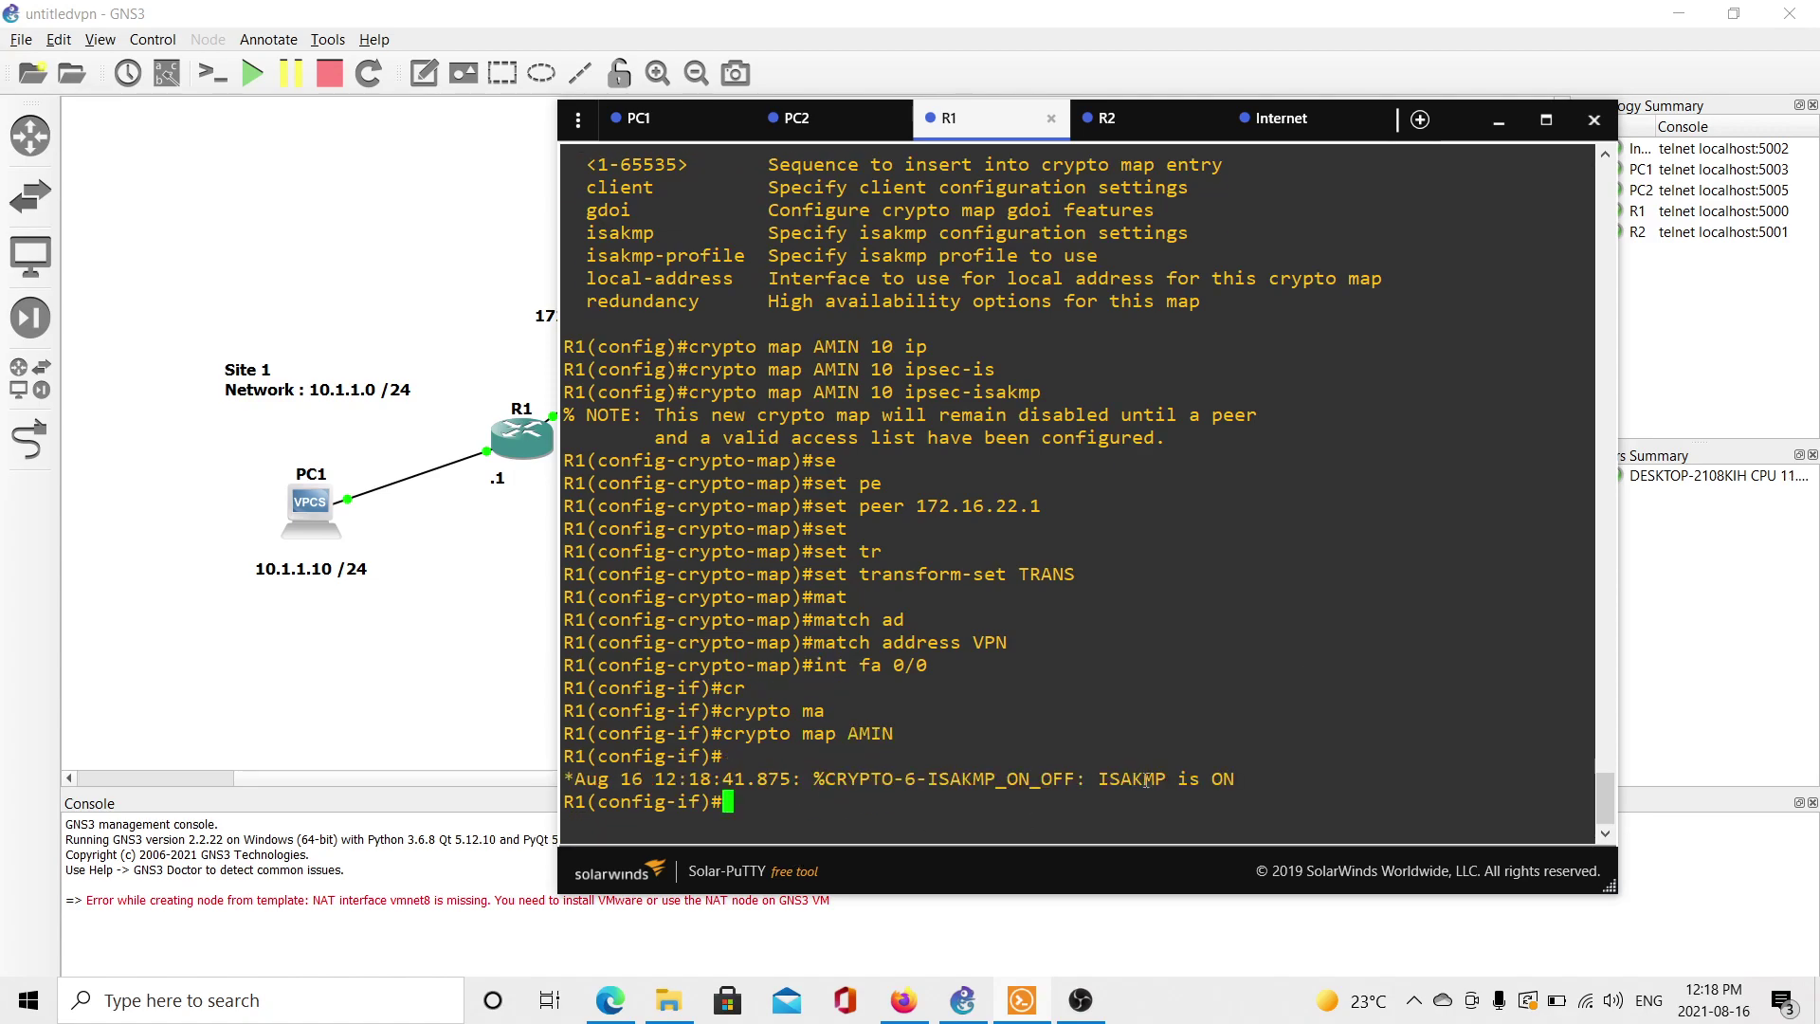
left_click_drag(1252, 779, 566, 779)
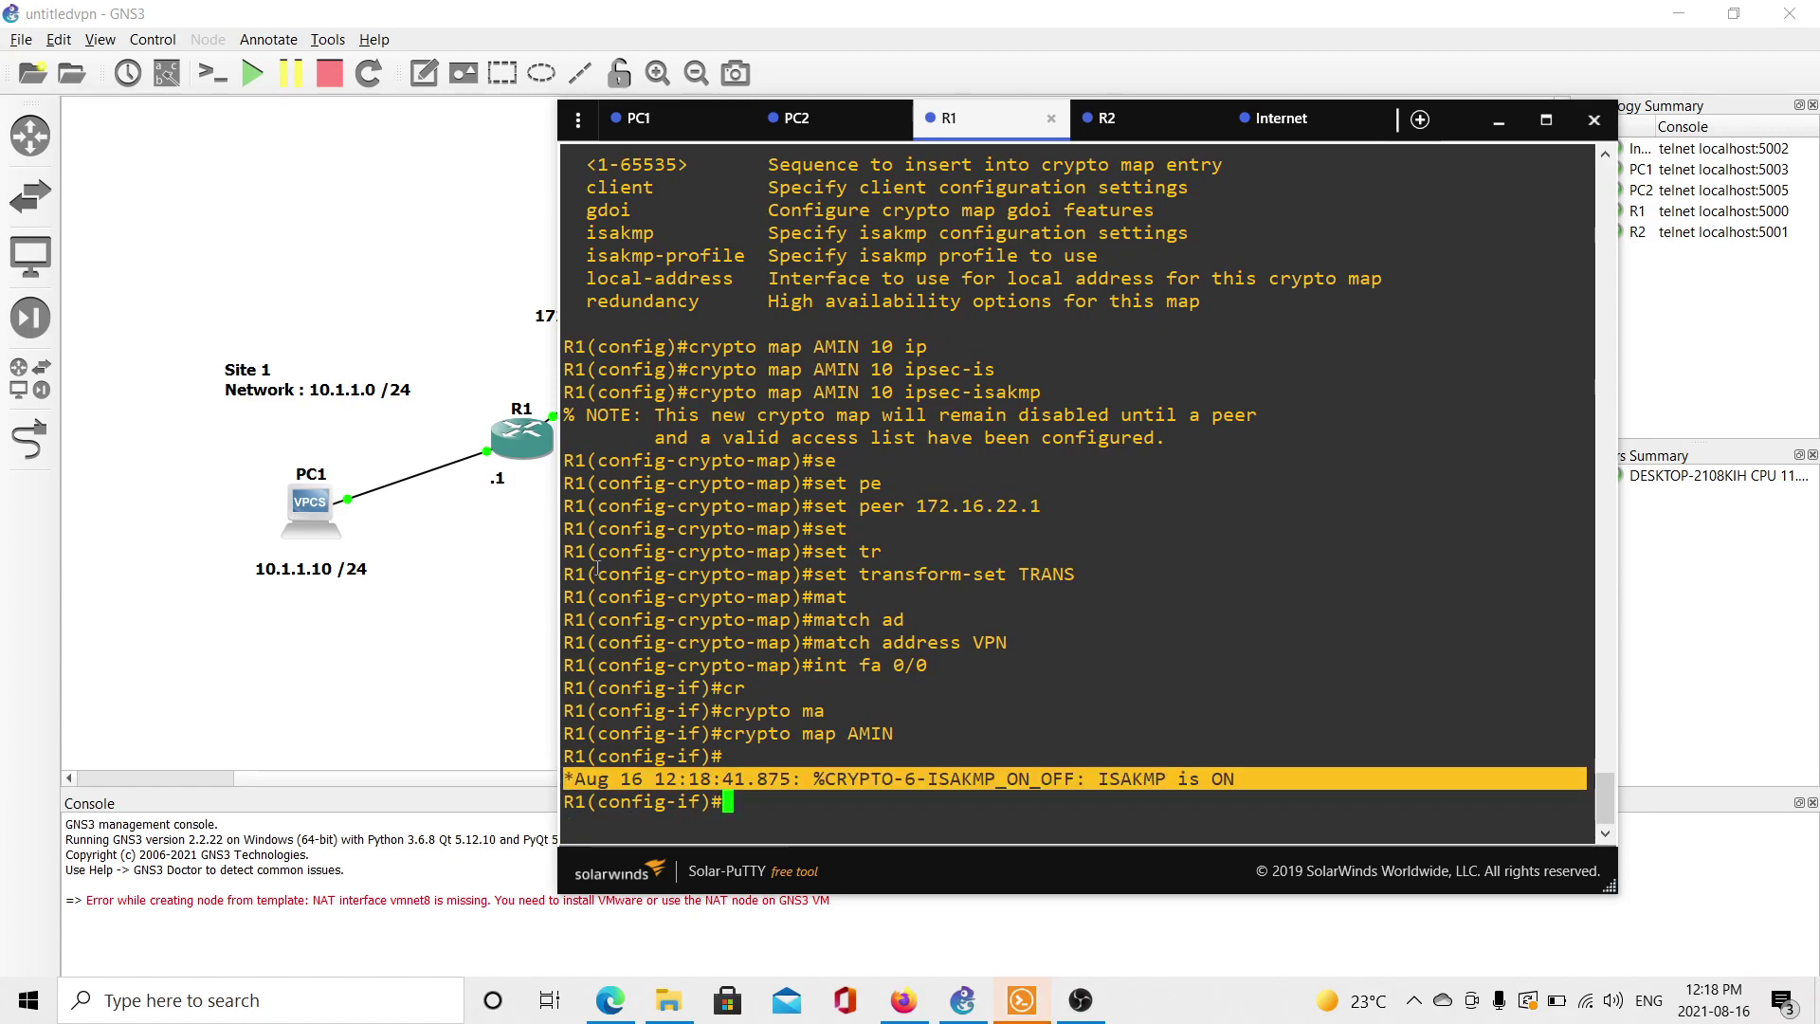
Rerun PC1's ping to 20.1.1.20, which now times out.
left_click(673, 138)
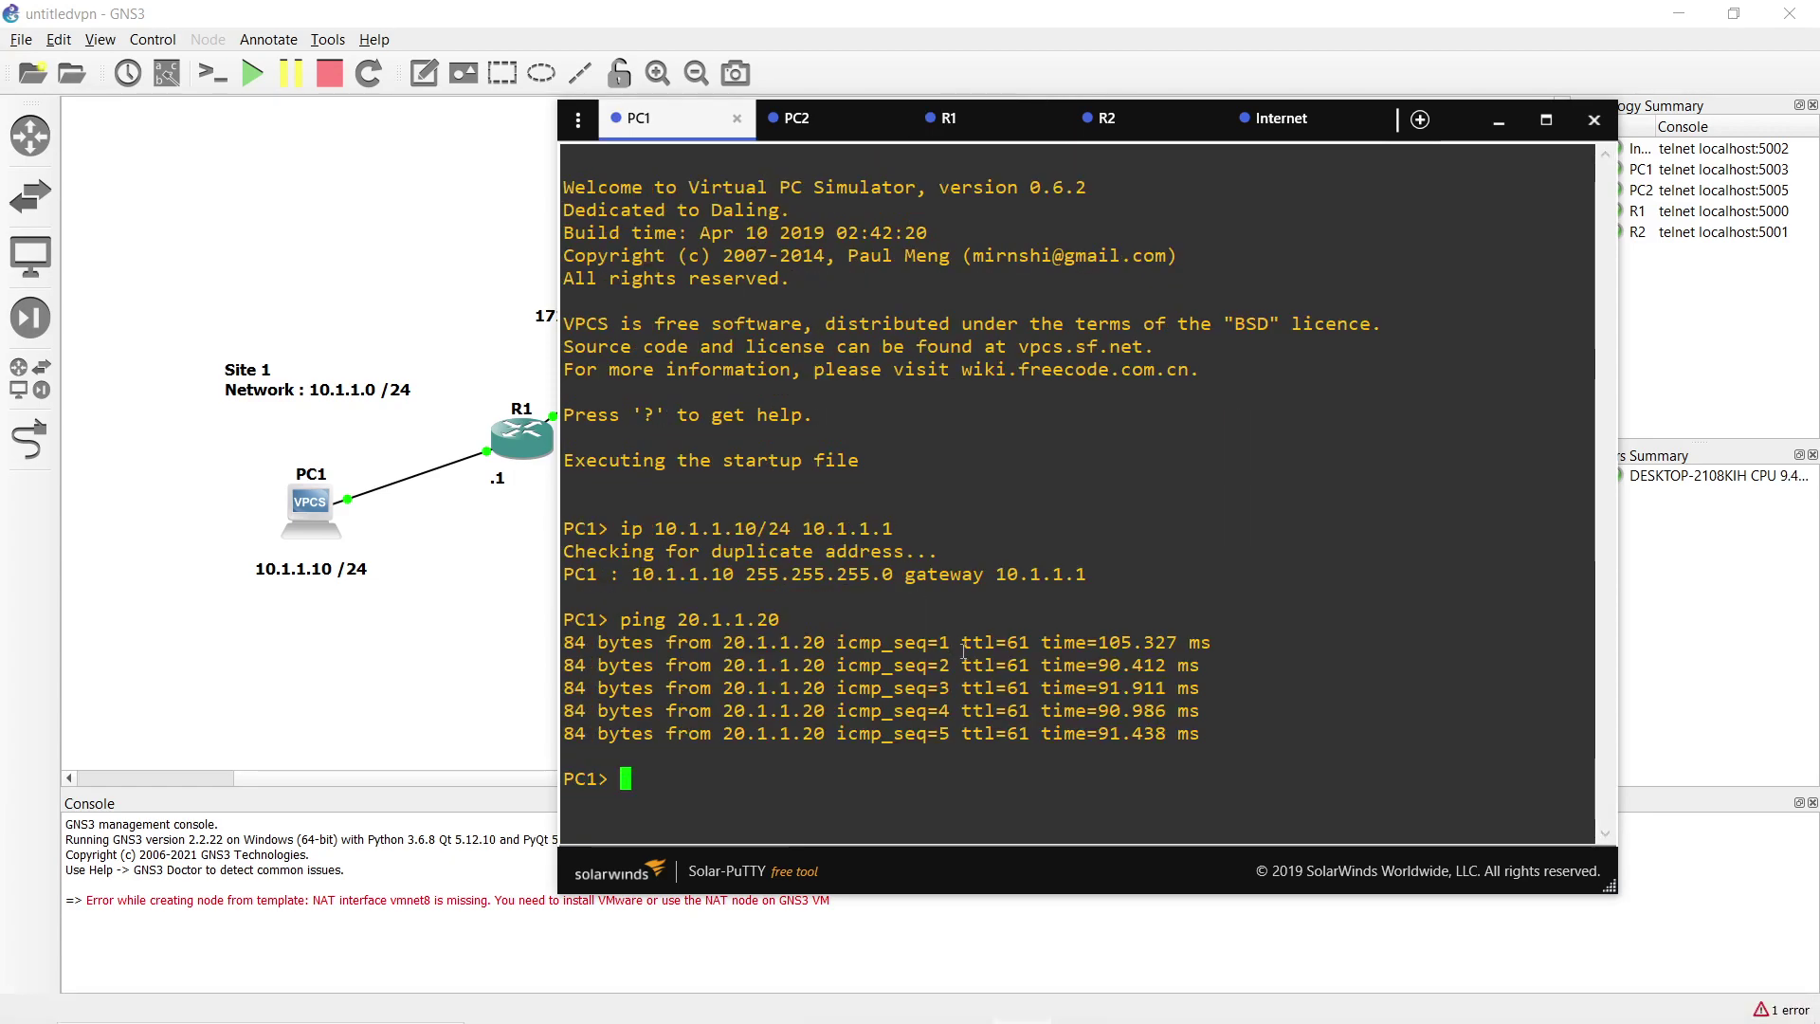
key("Up")
key("Return")
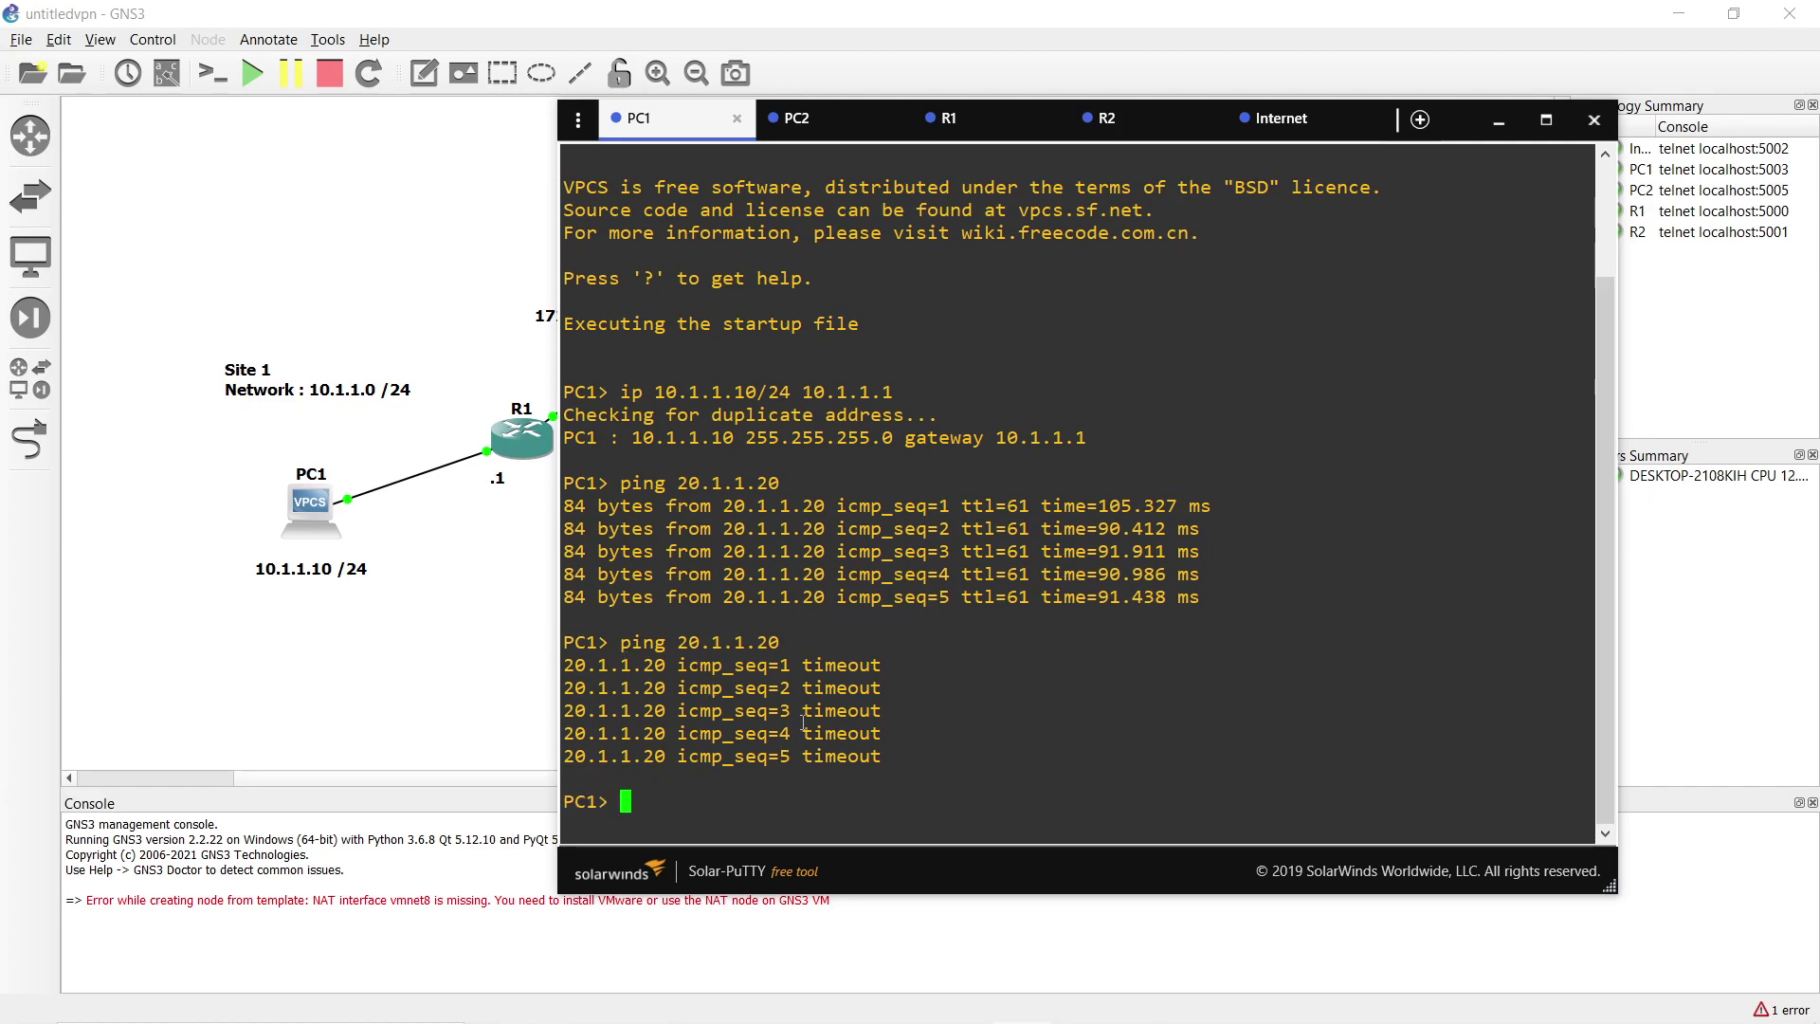
Bring up R2's console session from the topology.
left_click(303, 659)
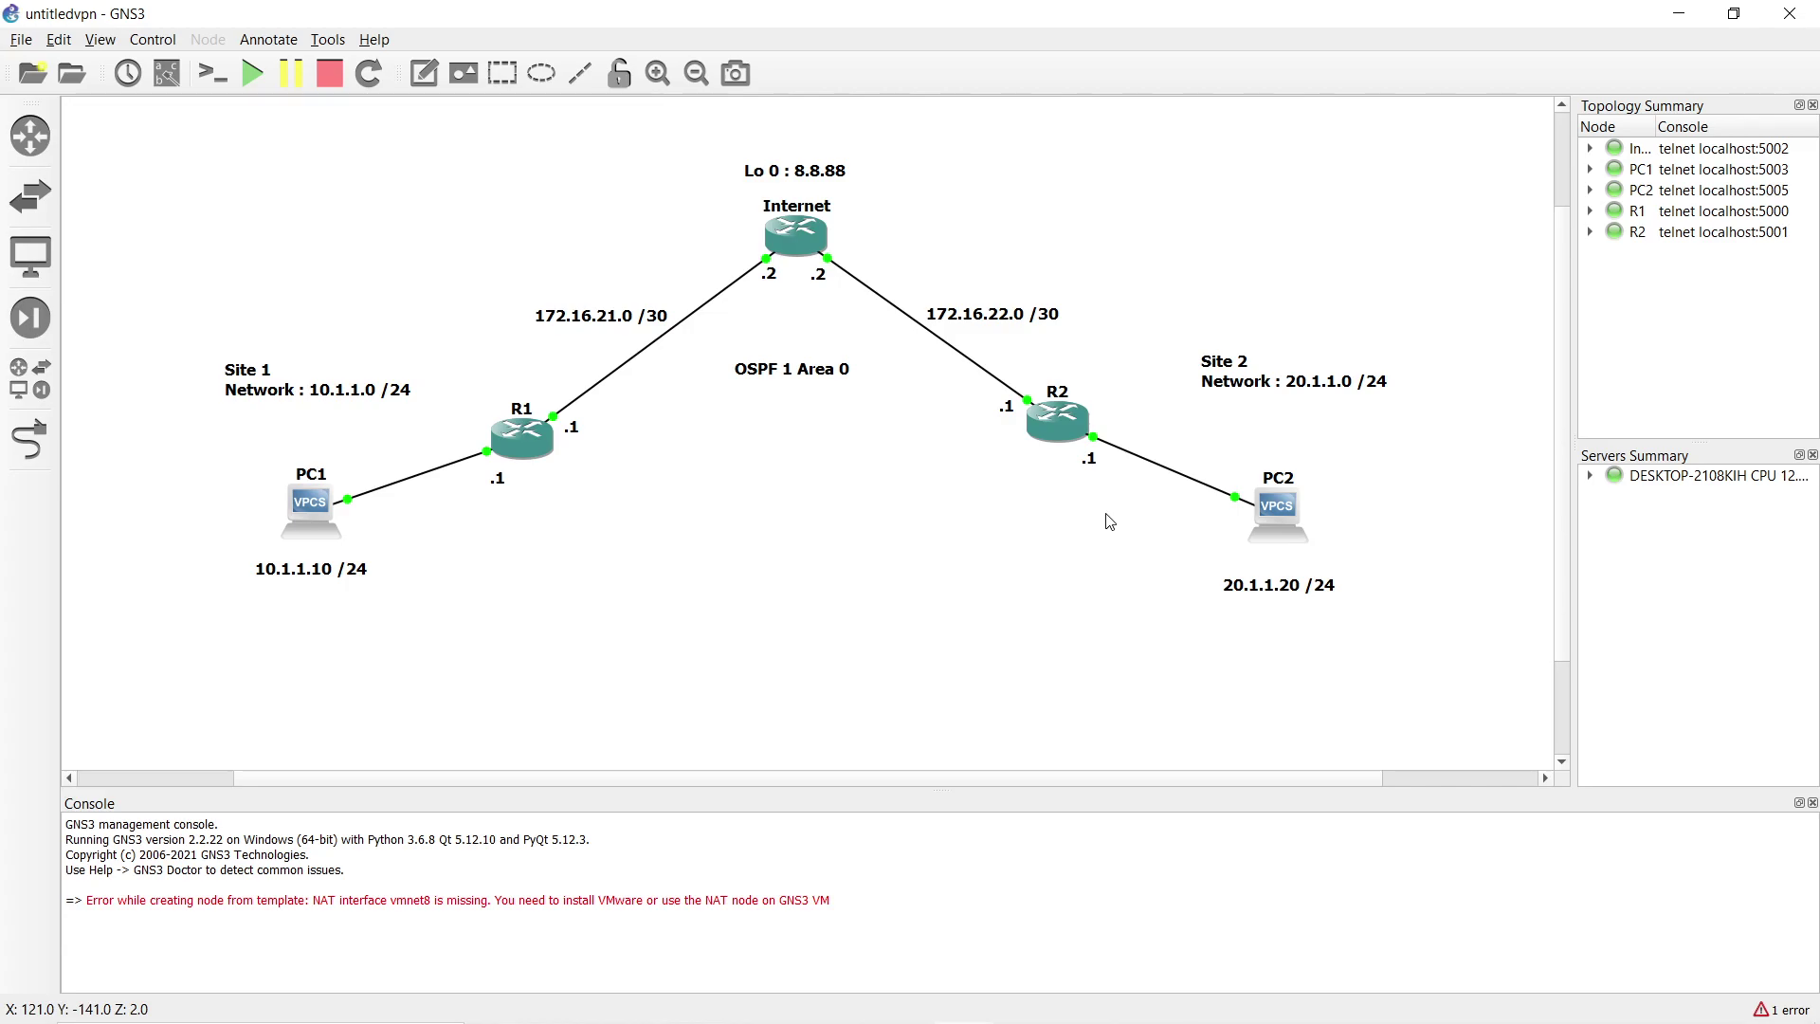
key("alt+Tab")
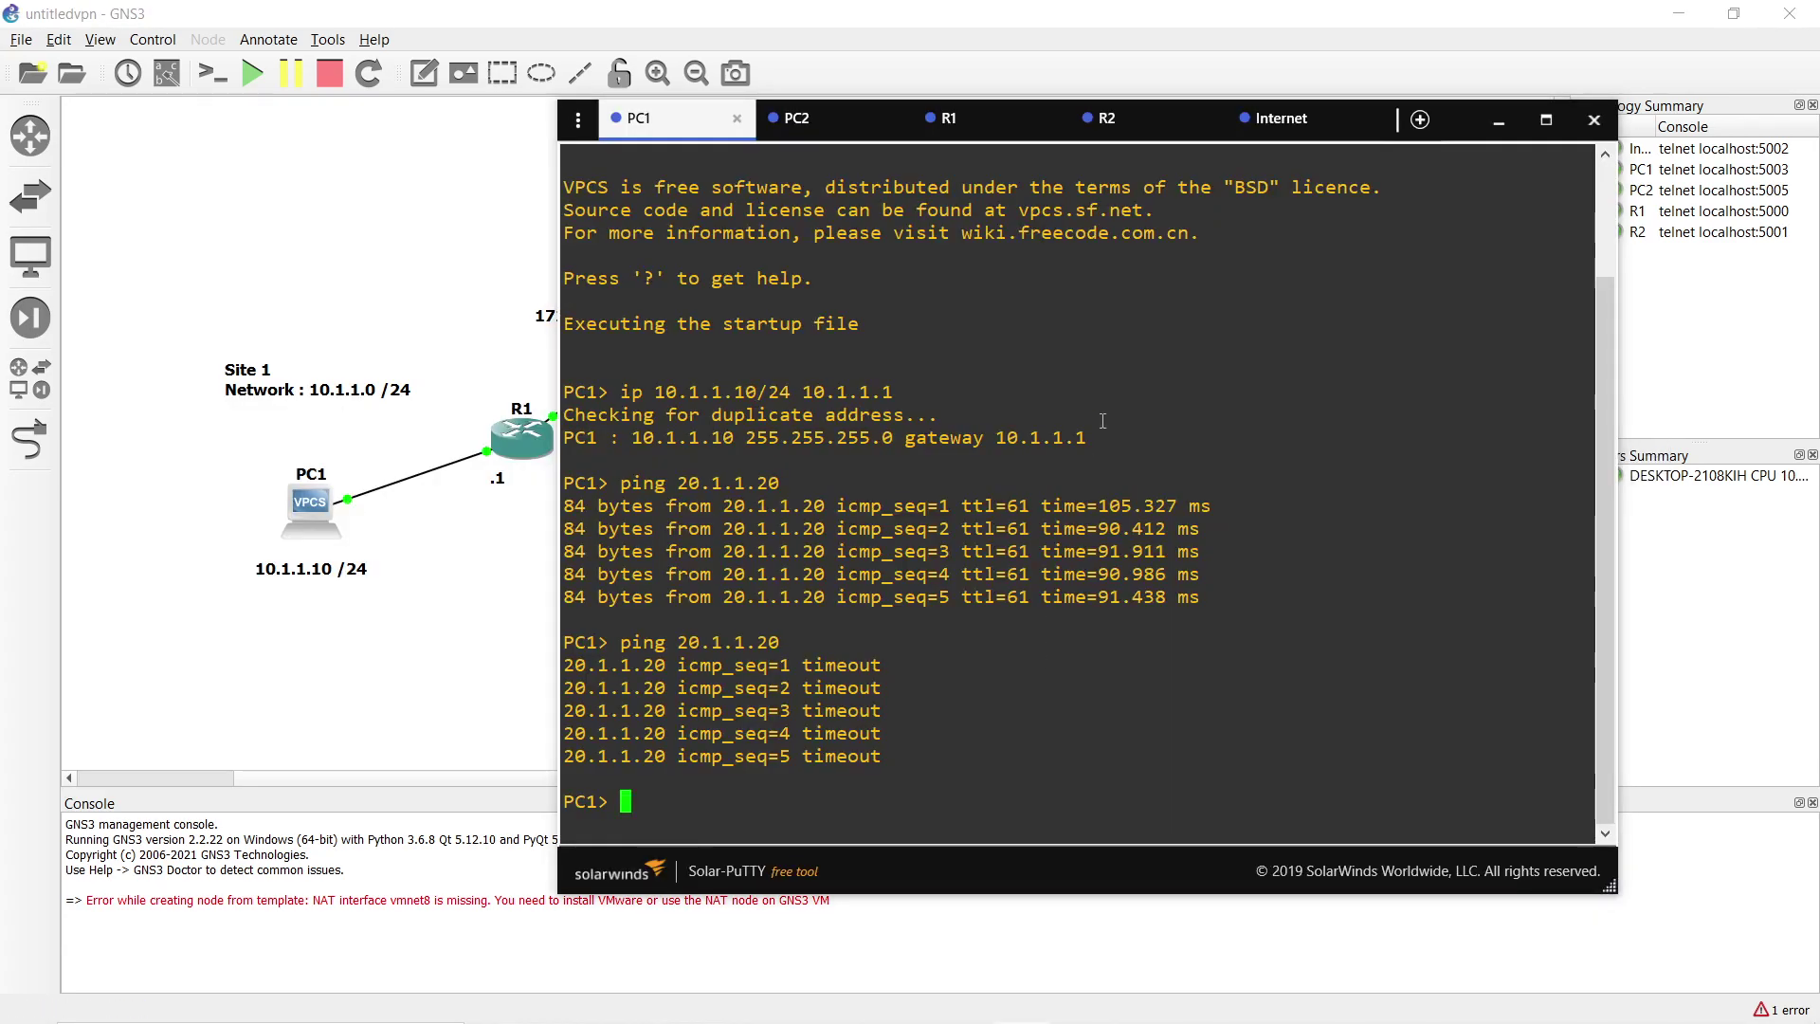
left_click(1106, 118)
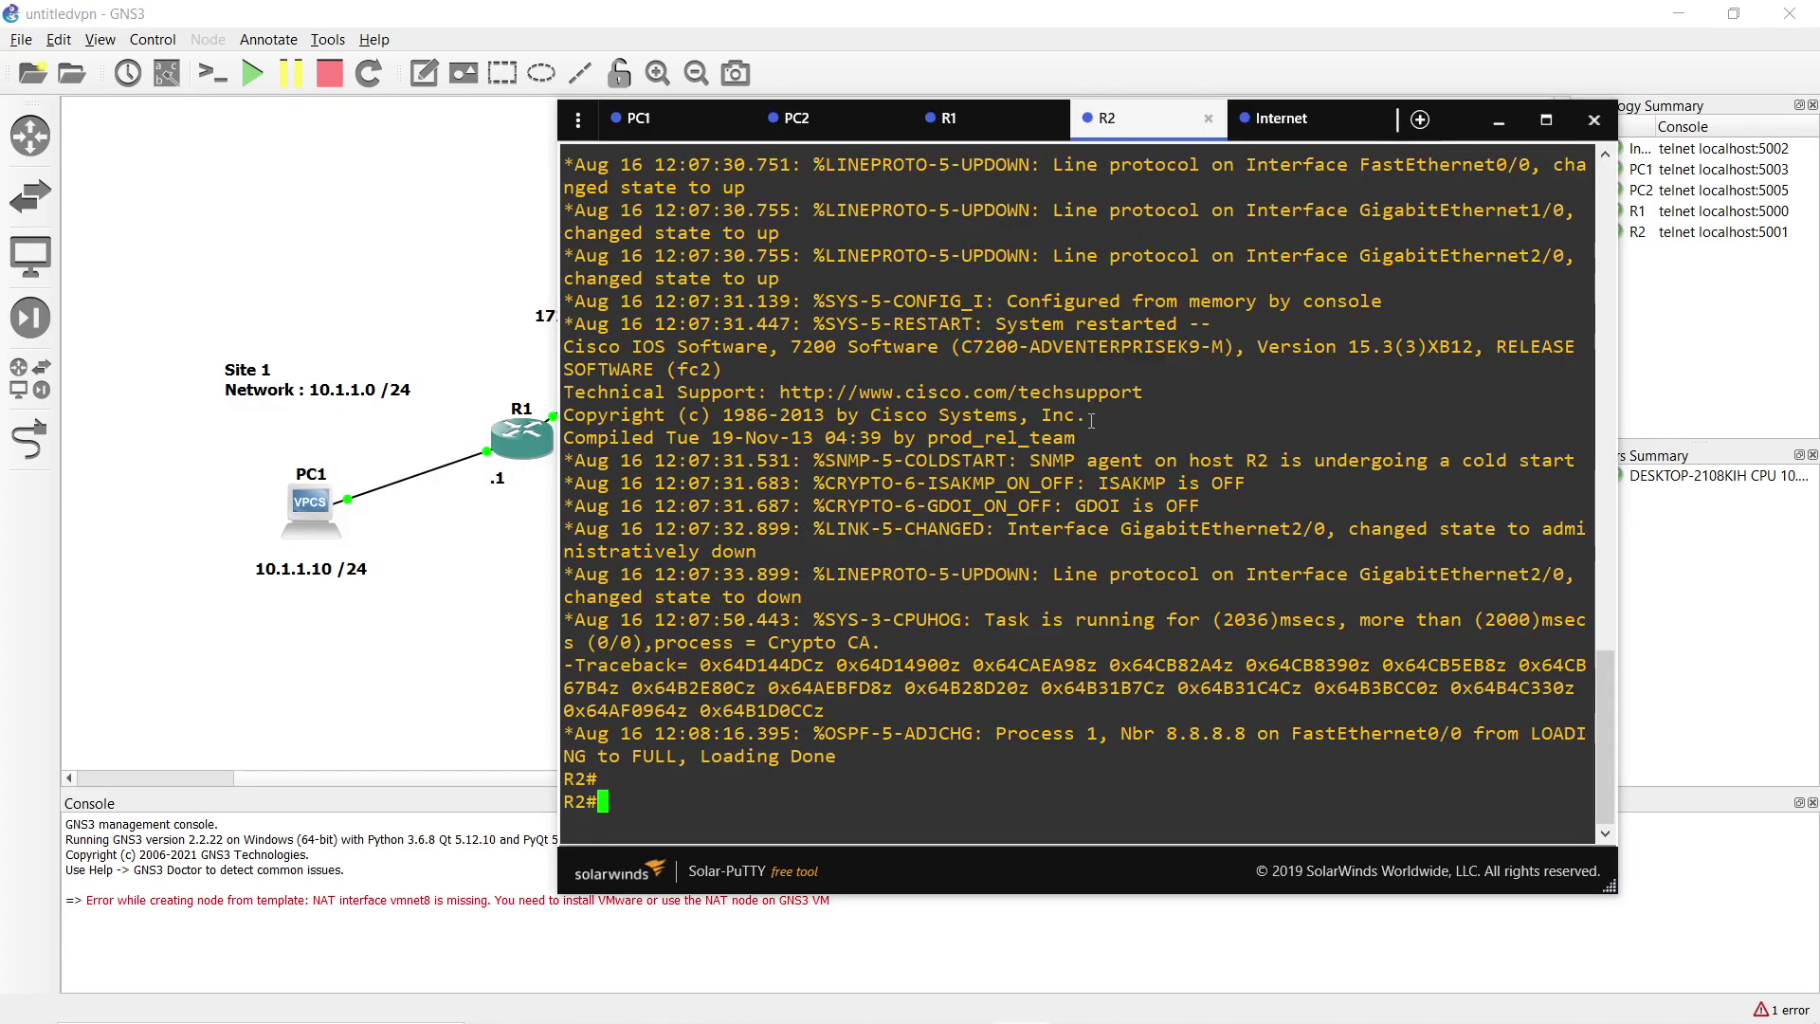
Enter global configuration on R2 and create ISAKMP policy 10.
type("conf t")
key("Return")
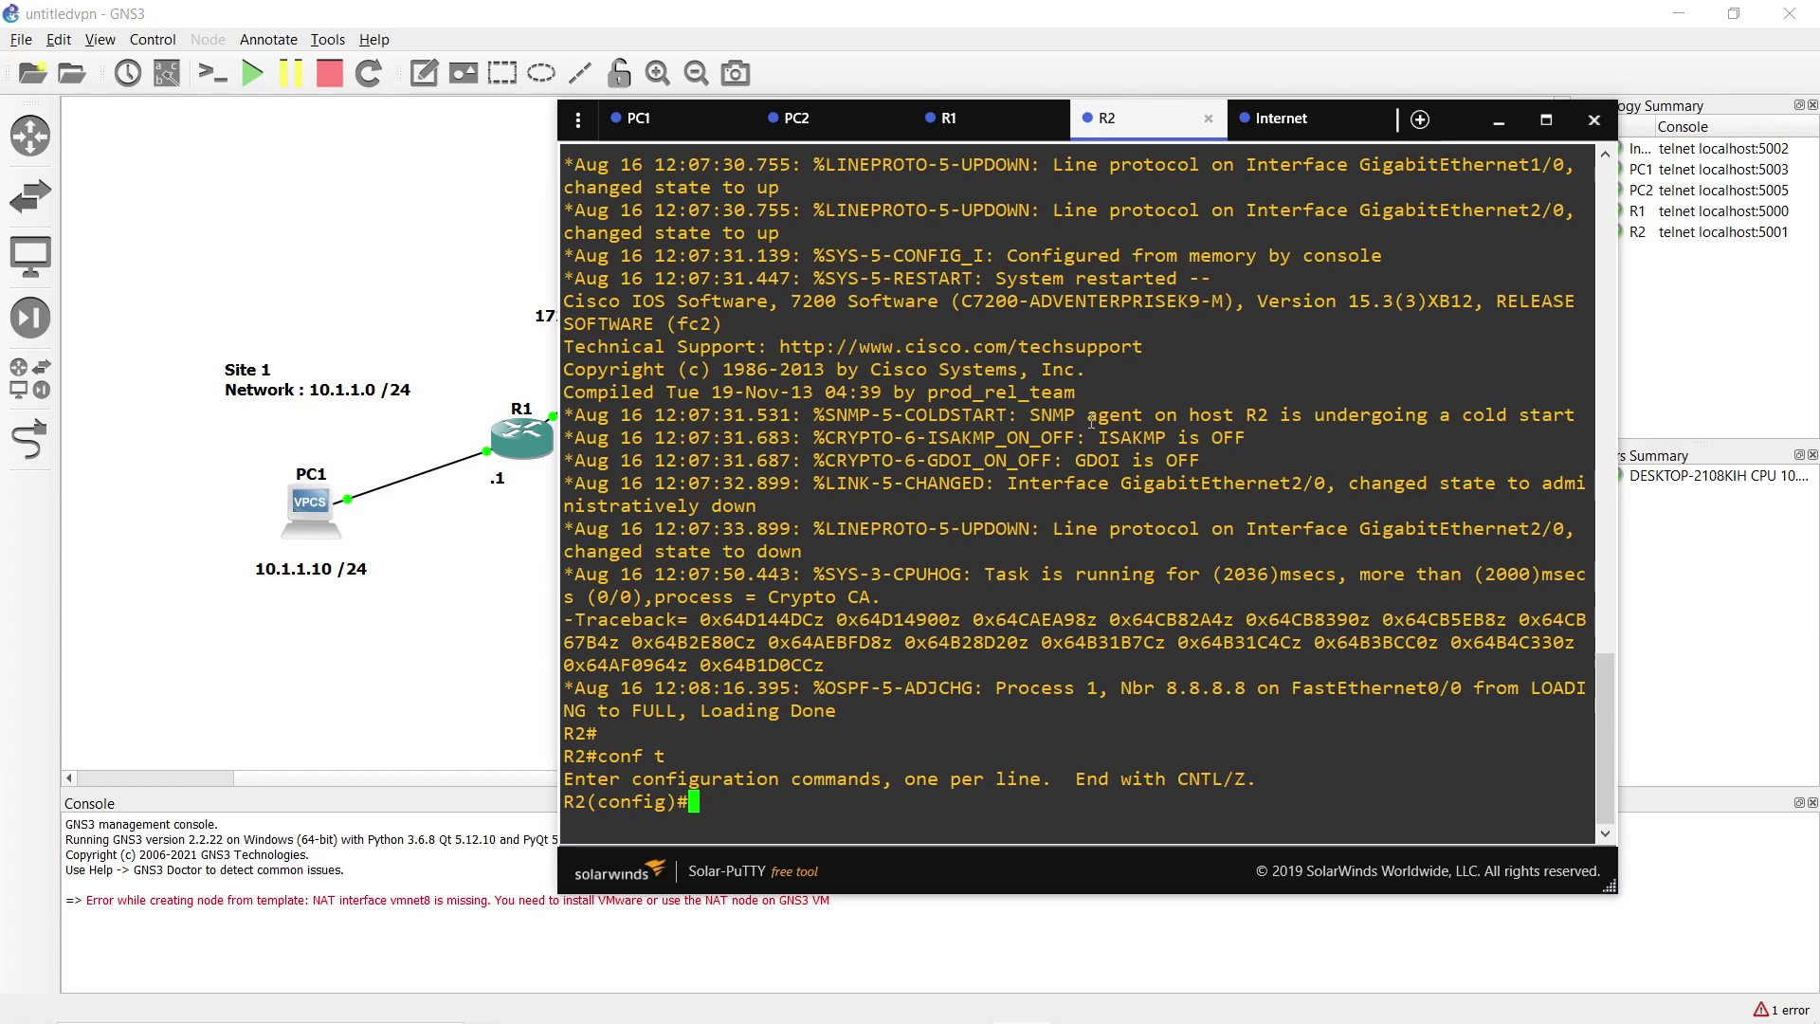
type("cr")
key("Tab")
type("is")
key("Tab")
type("po")
key("Tab")
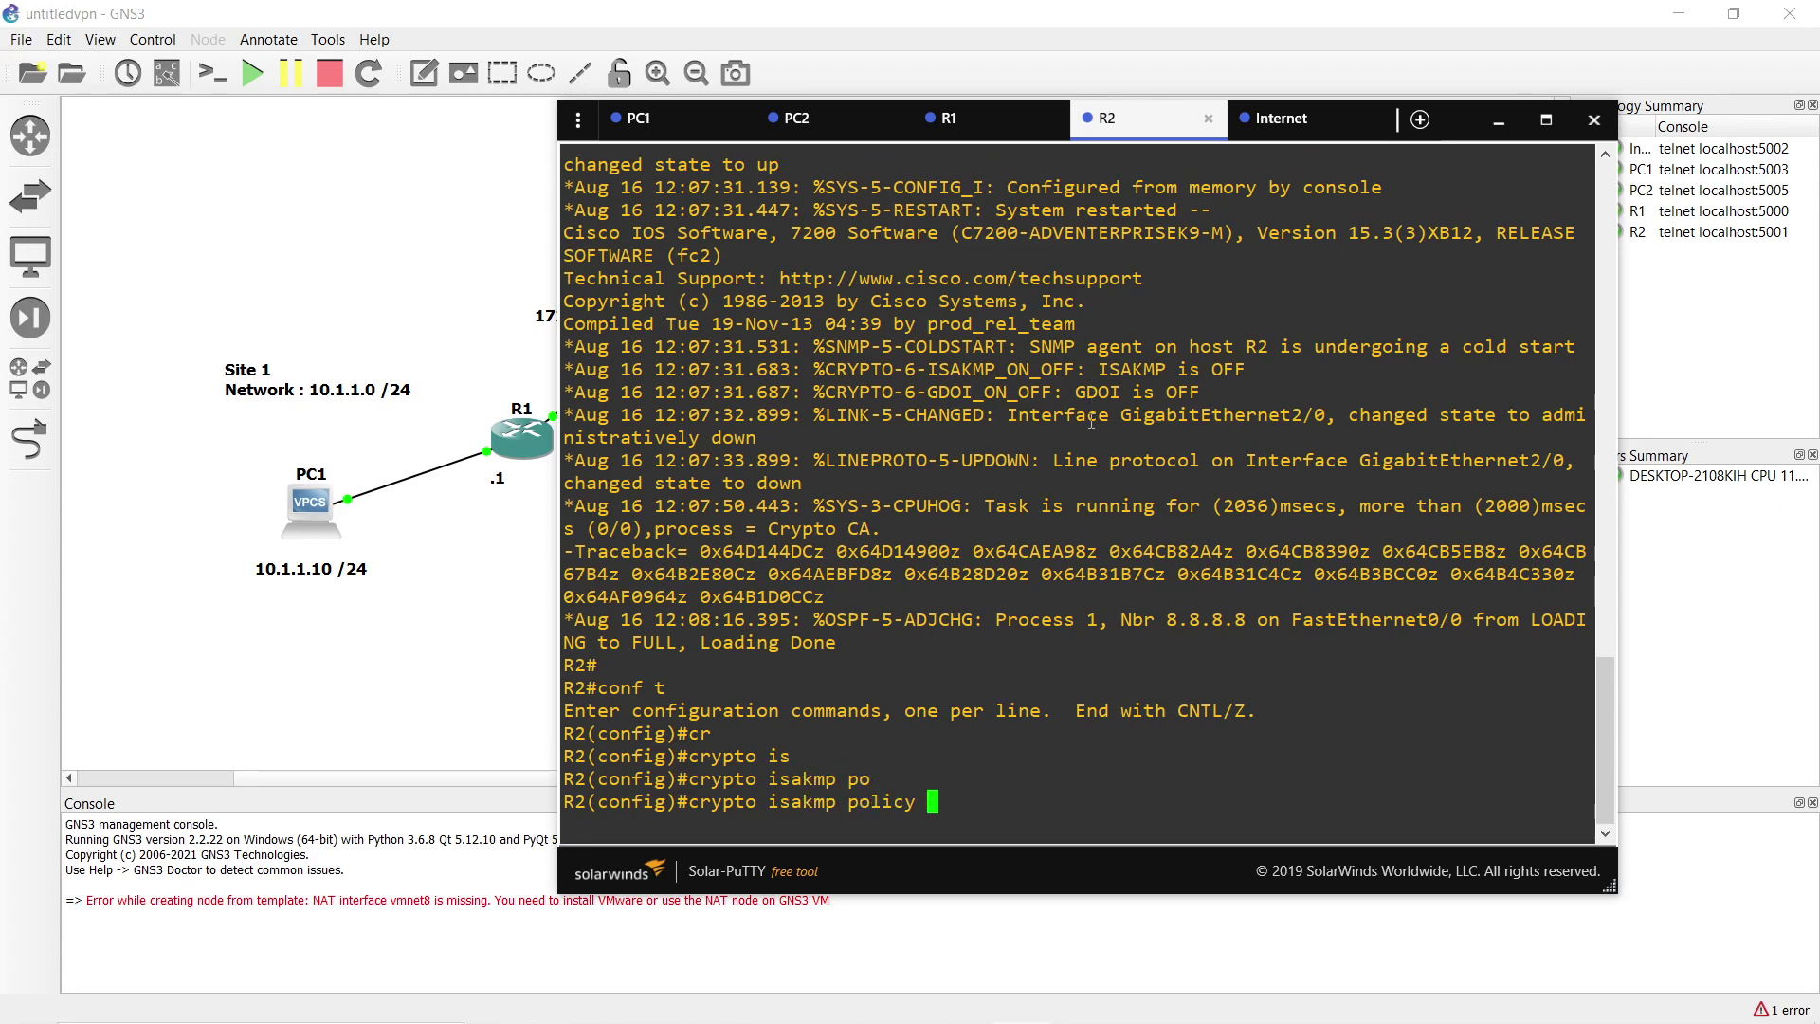
type("10")
key("Return")
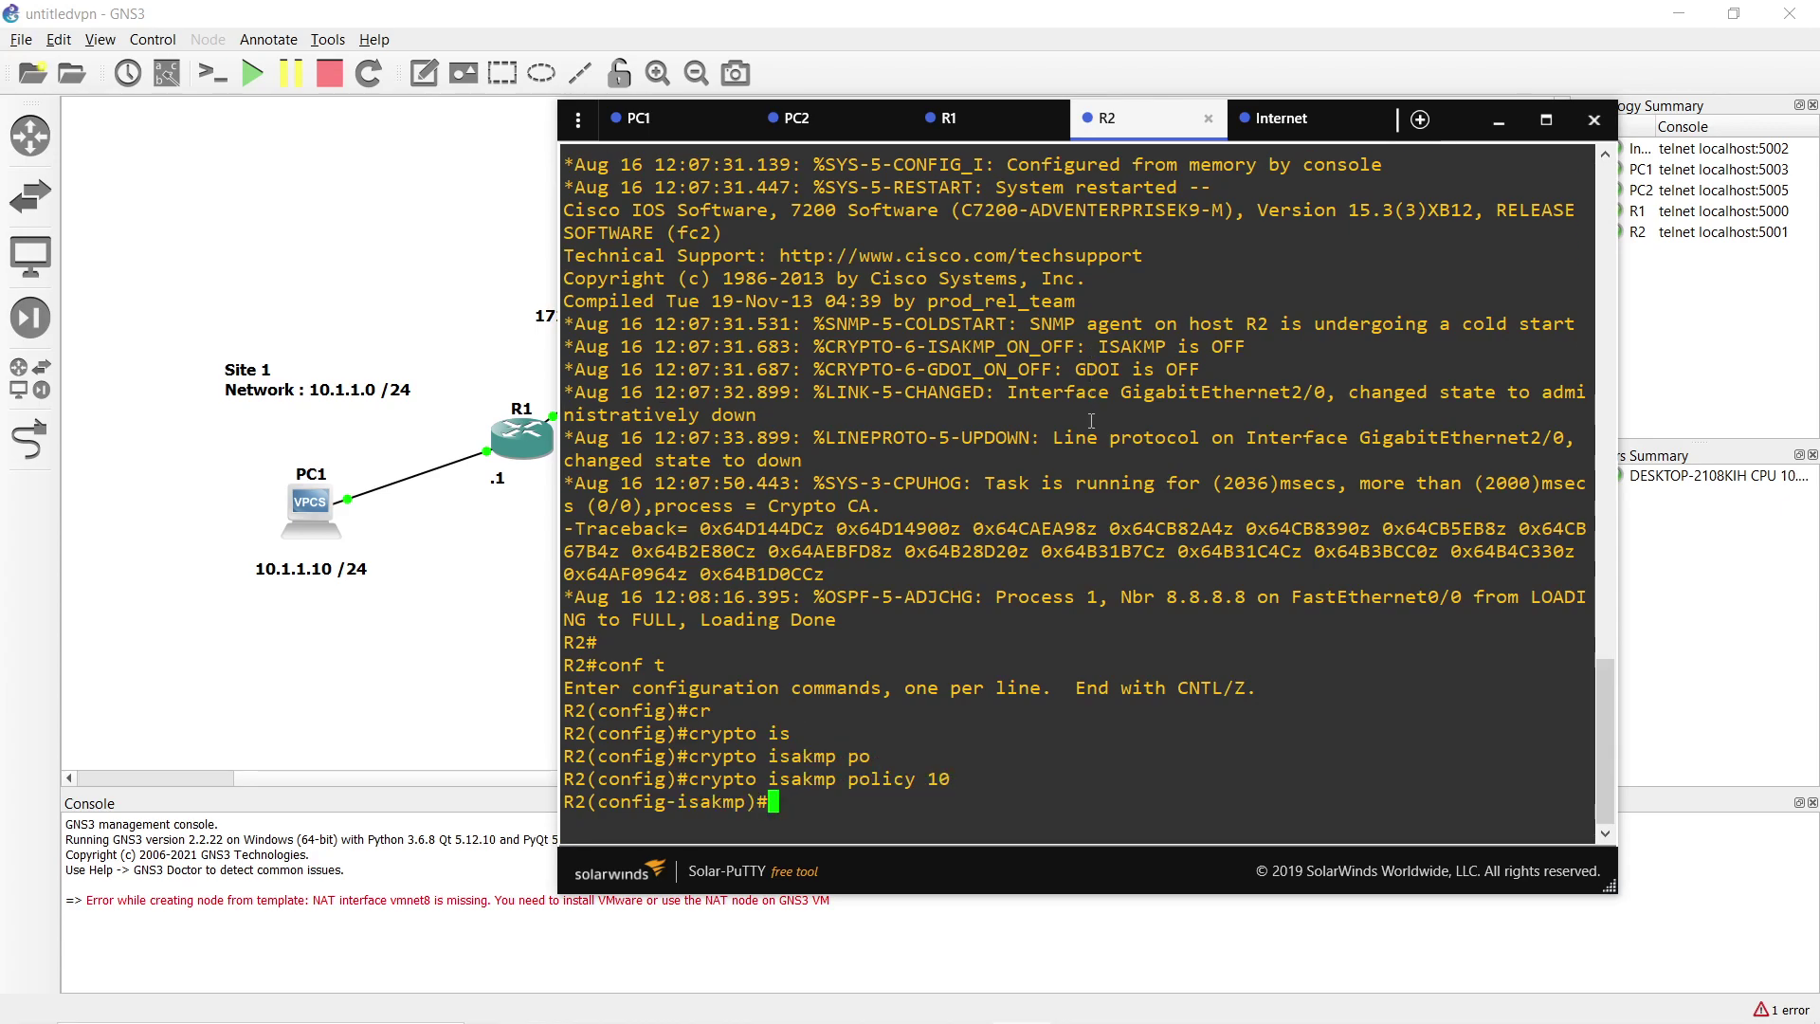
Set the policy's encryption to 3des and hash to md5.
type("en")
key("Tab")
type("pre")
key("Tab")
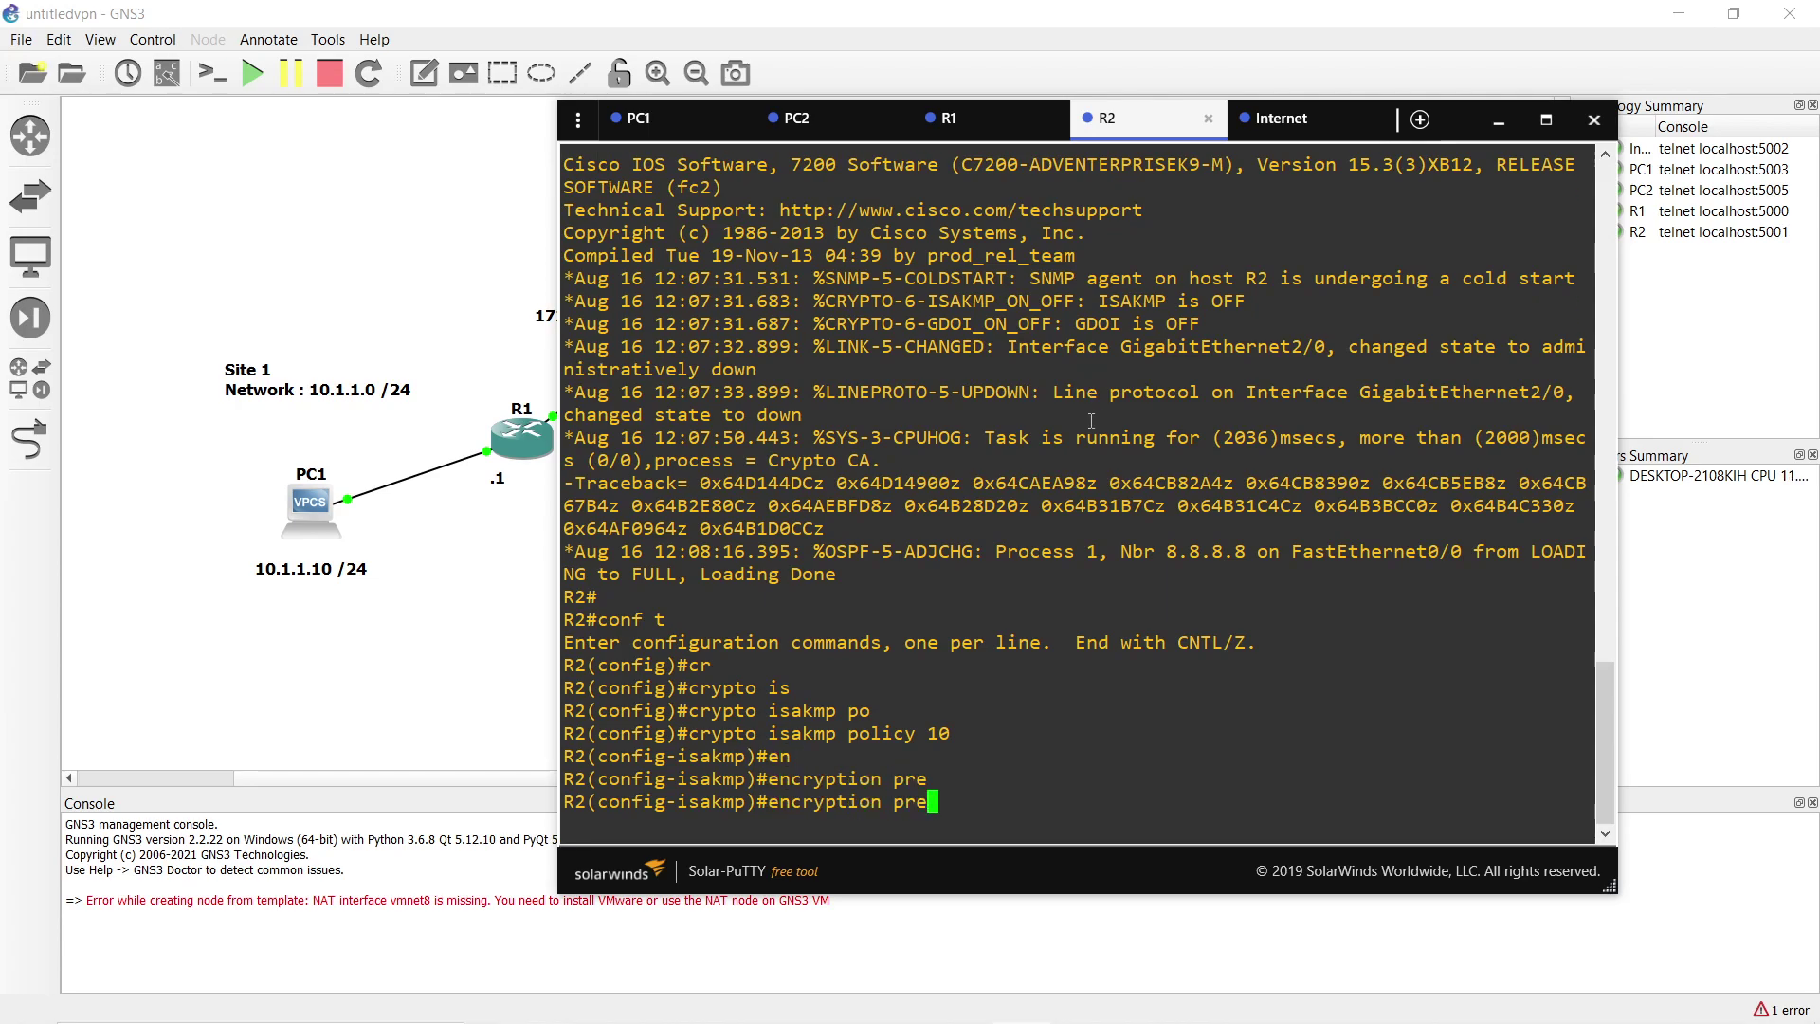
key("BackSpace")
key("BackSpace")
key("BackSpace")
type("?3d")
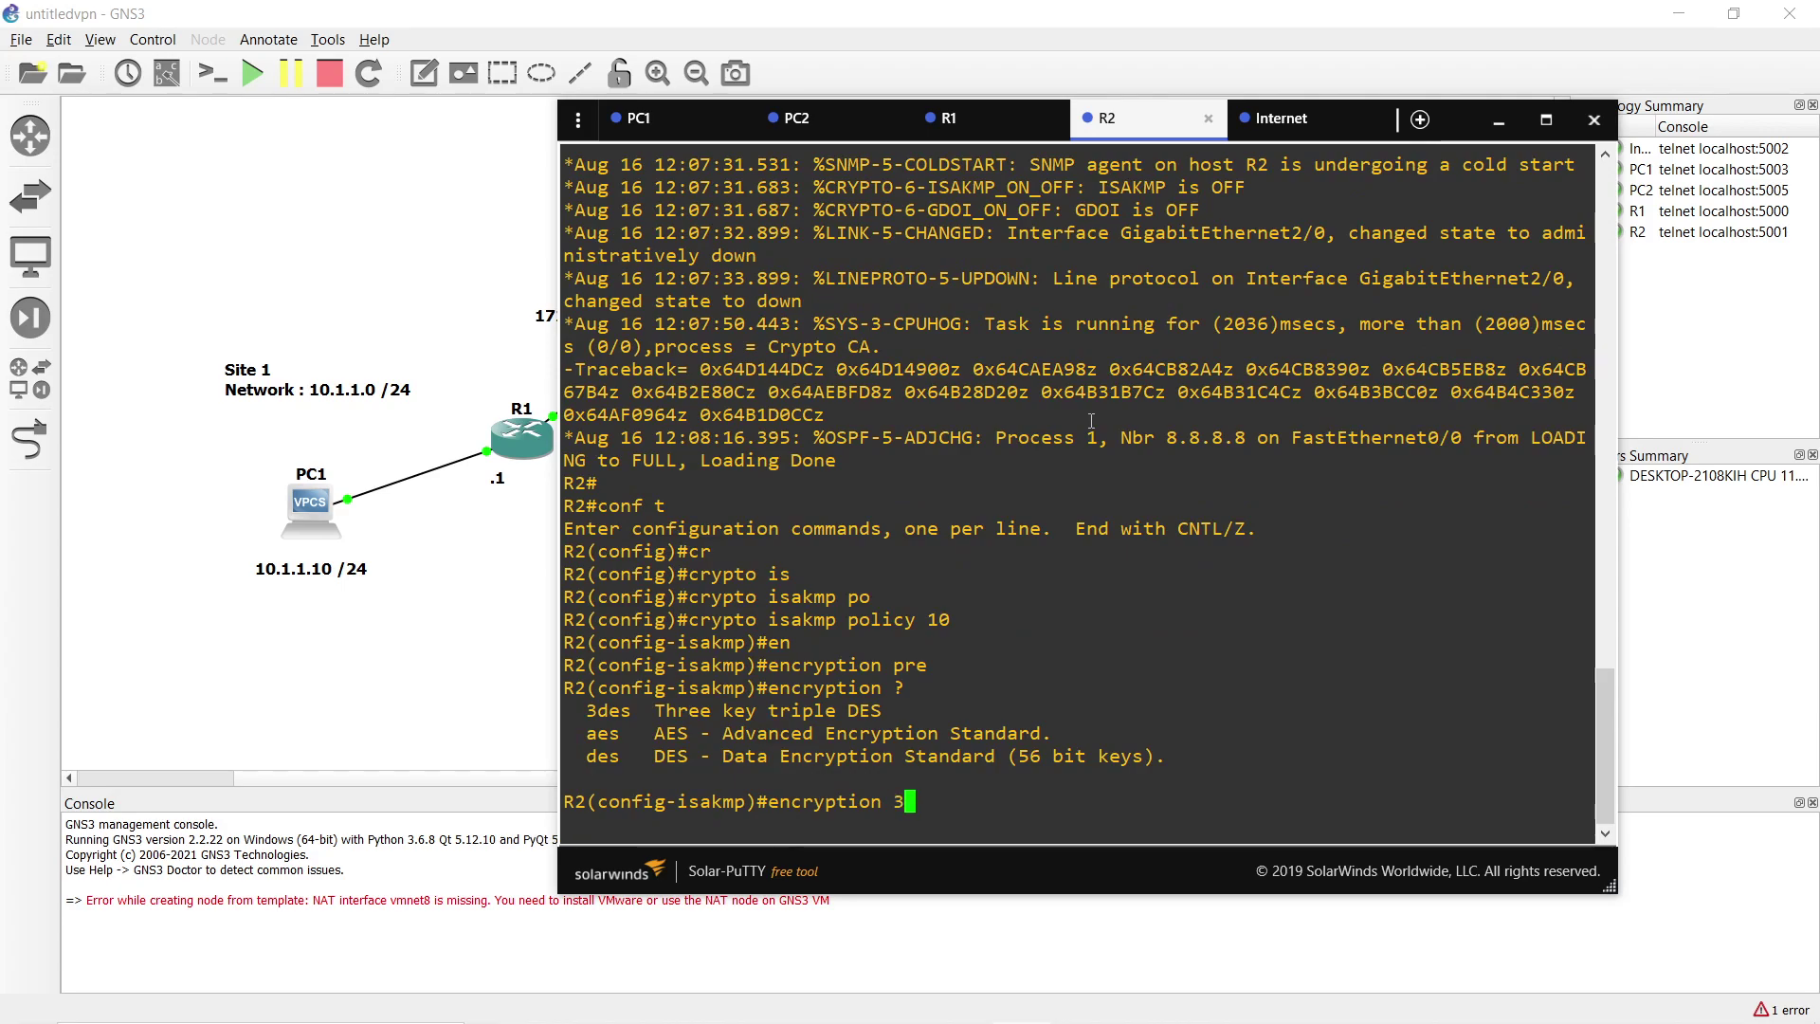
key("Tab")
key("Return")
type("has")
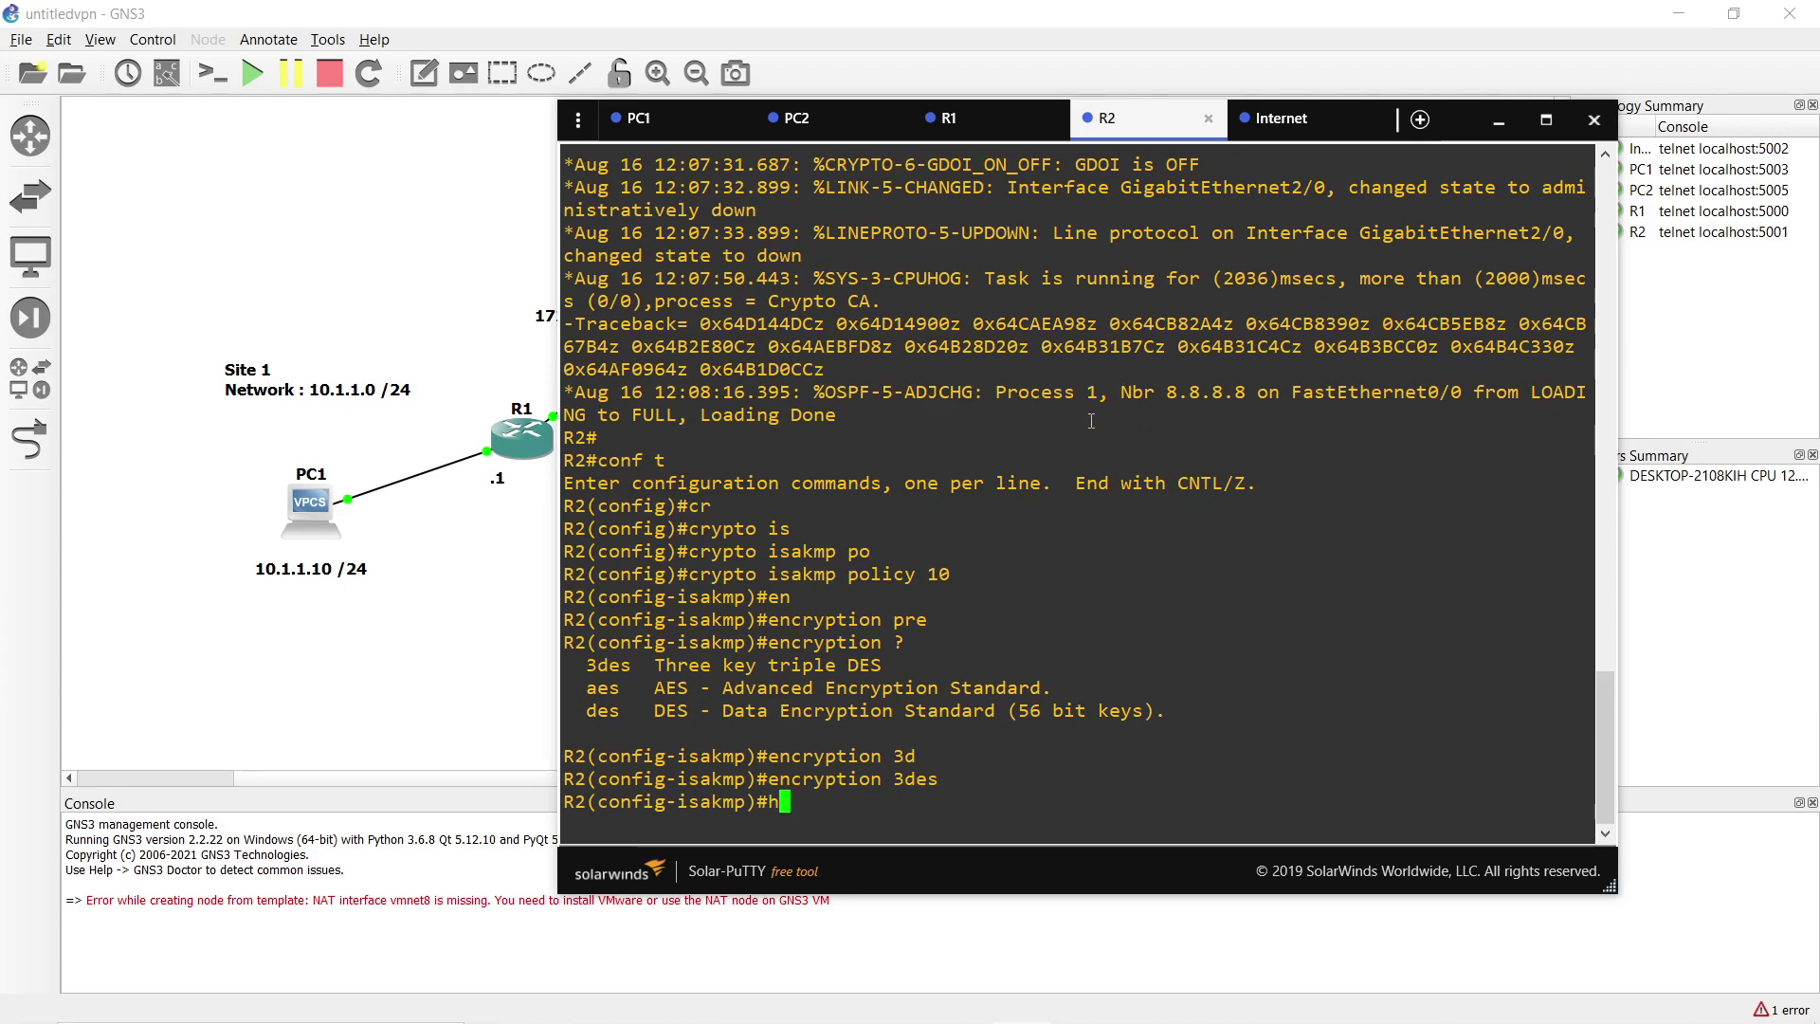
key("Tab")
type("md")
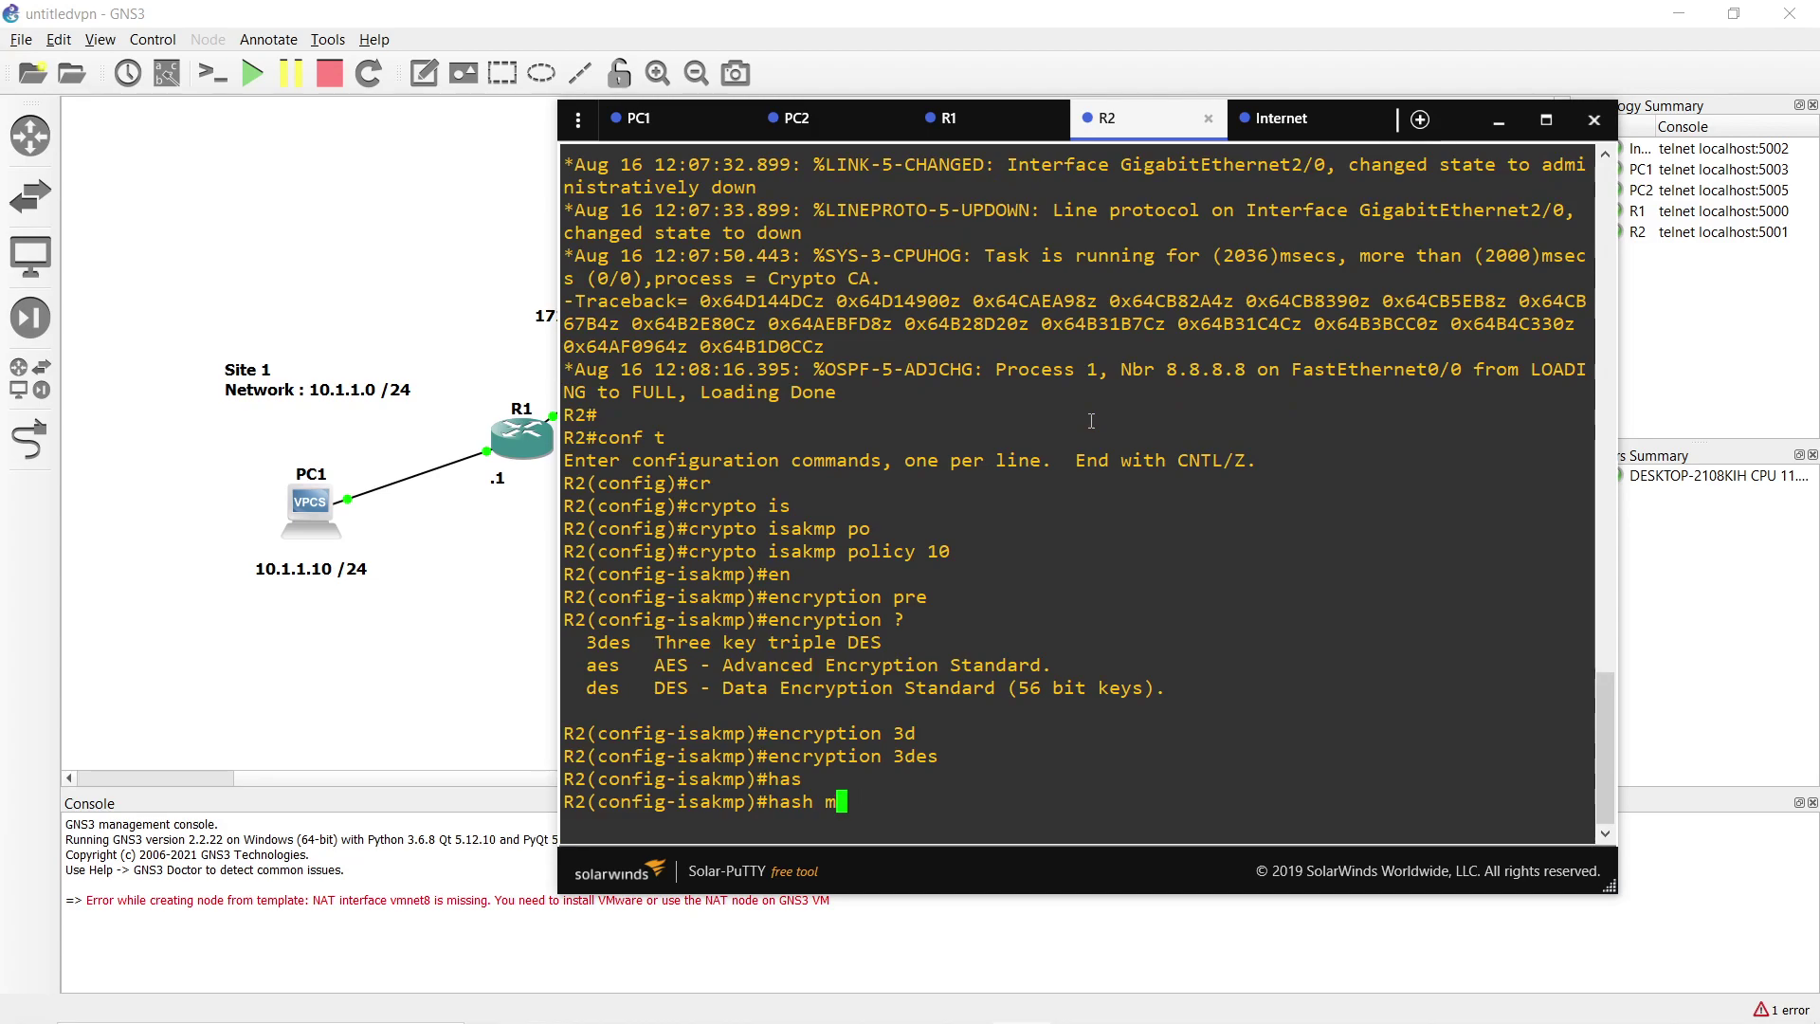
key("Tab")
key("Return")
Set pre-share authentication, group 2 and lifetime 86400, then exit the policy.
type("au")
key("Tab")
type("pre")
key("Tab")
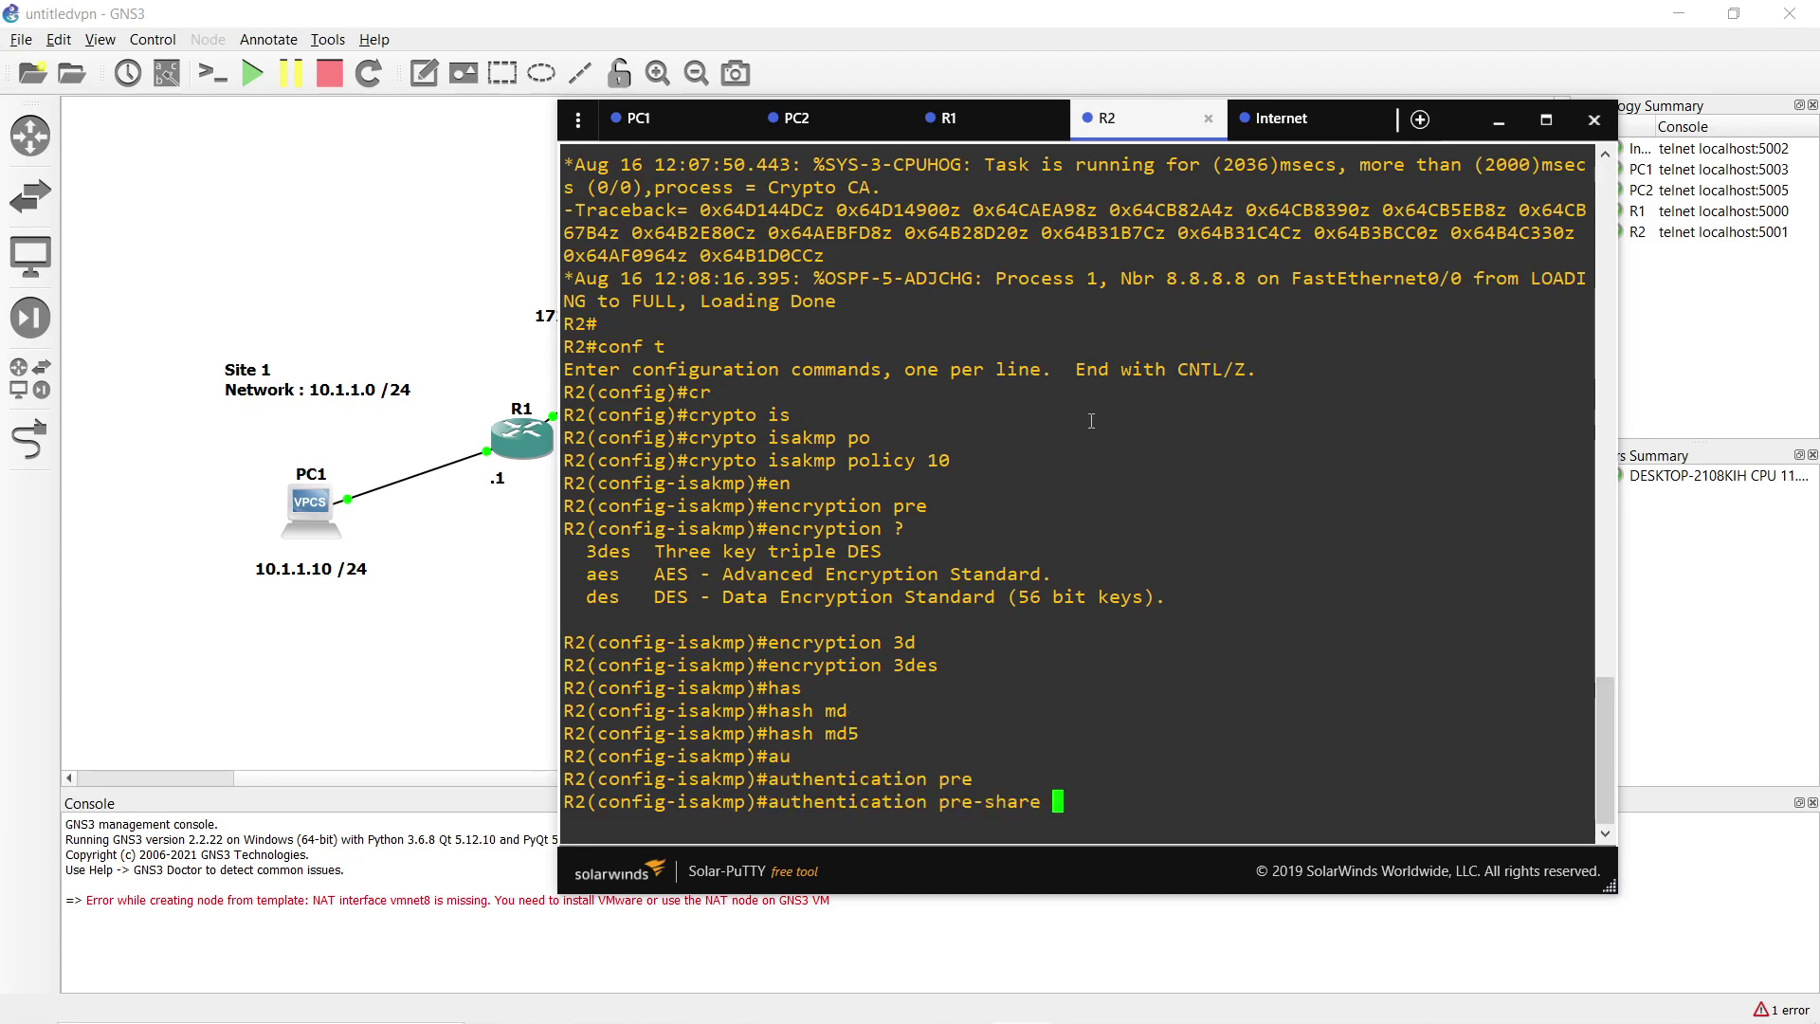
key("Return")
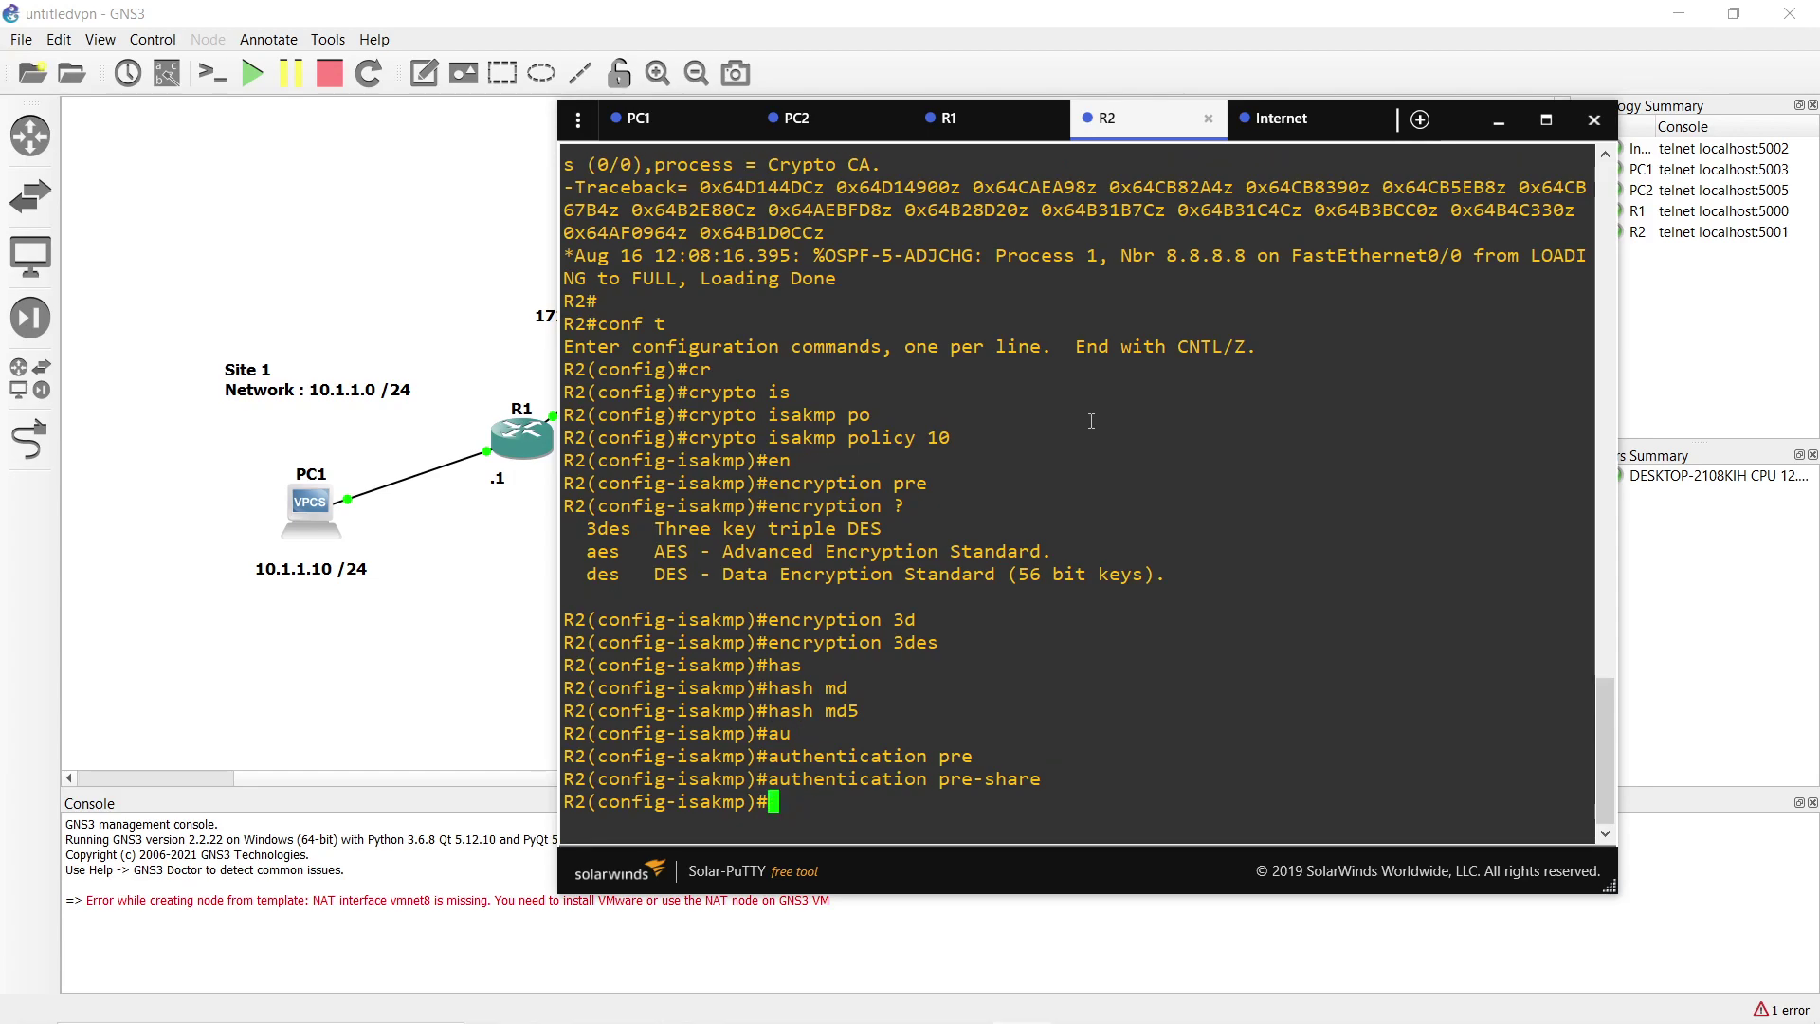
type("gr")
key("Tab")
type("2")
key("Return")
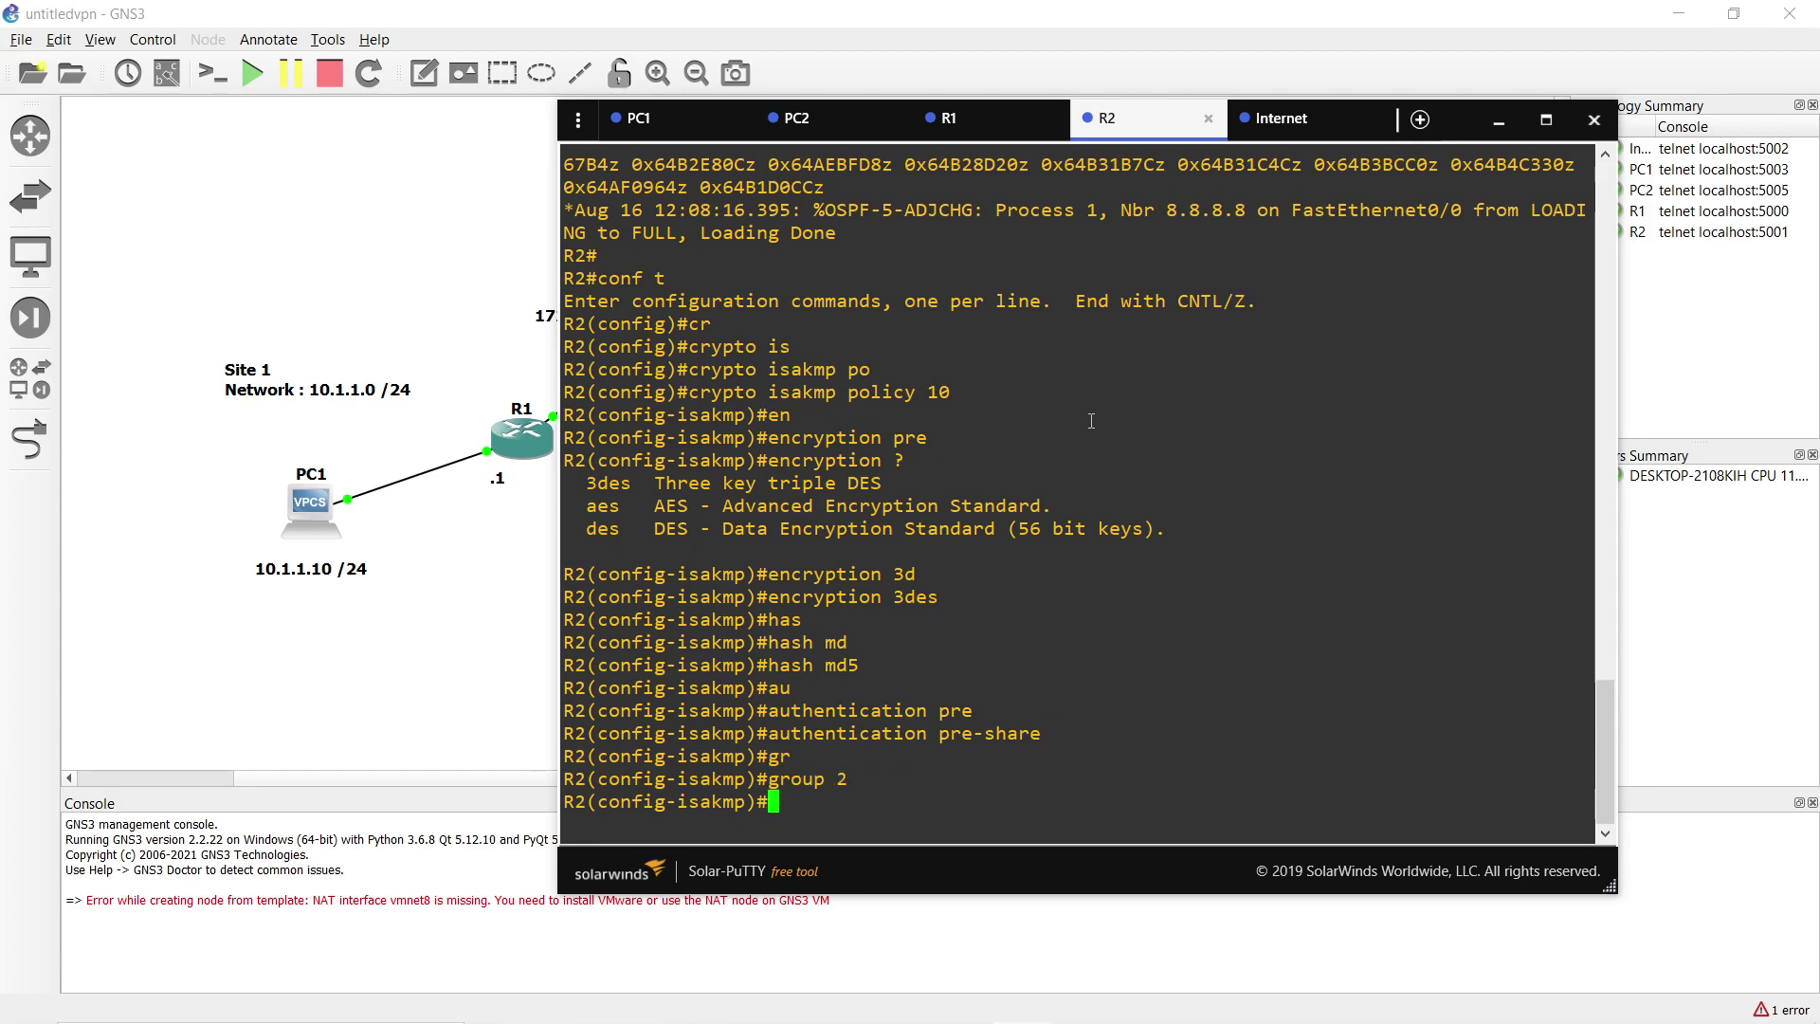
type("lif")
key("Tab")
type("?")
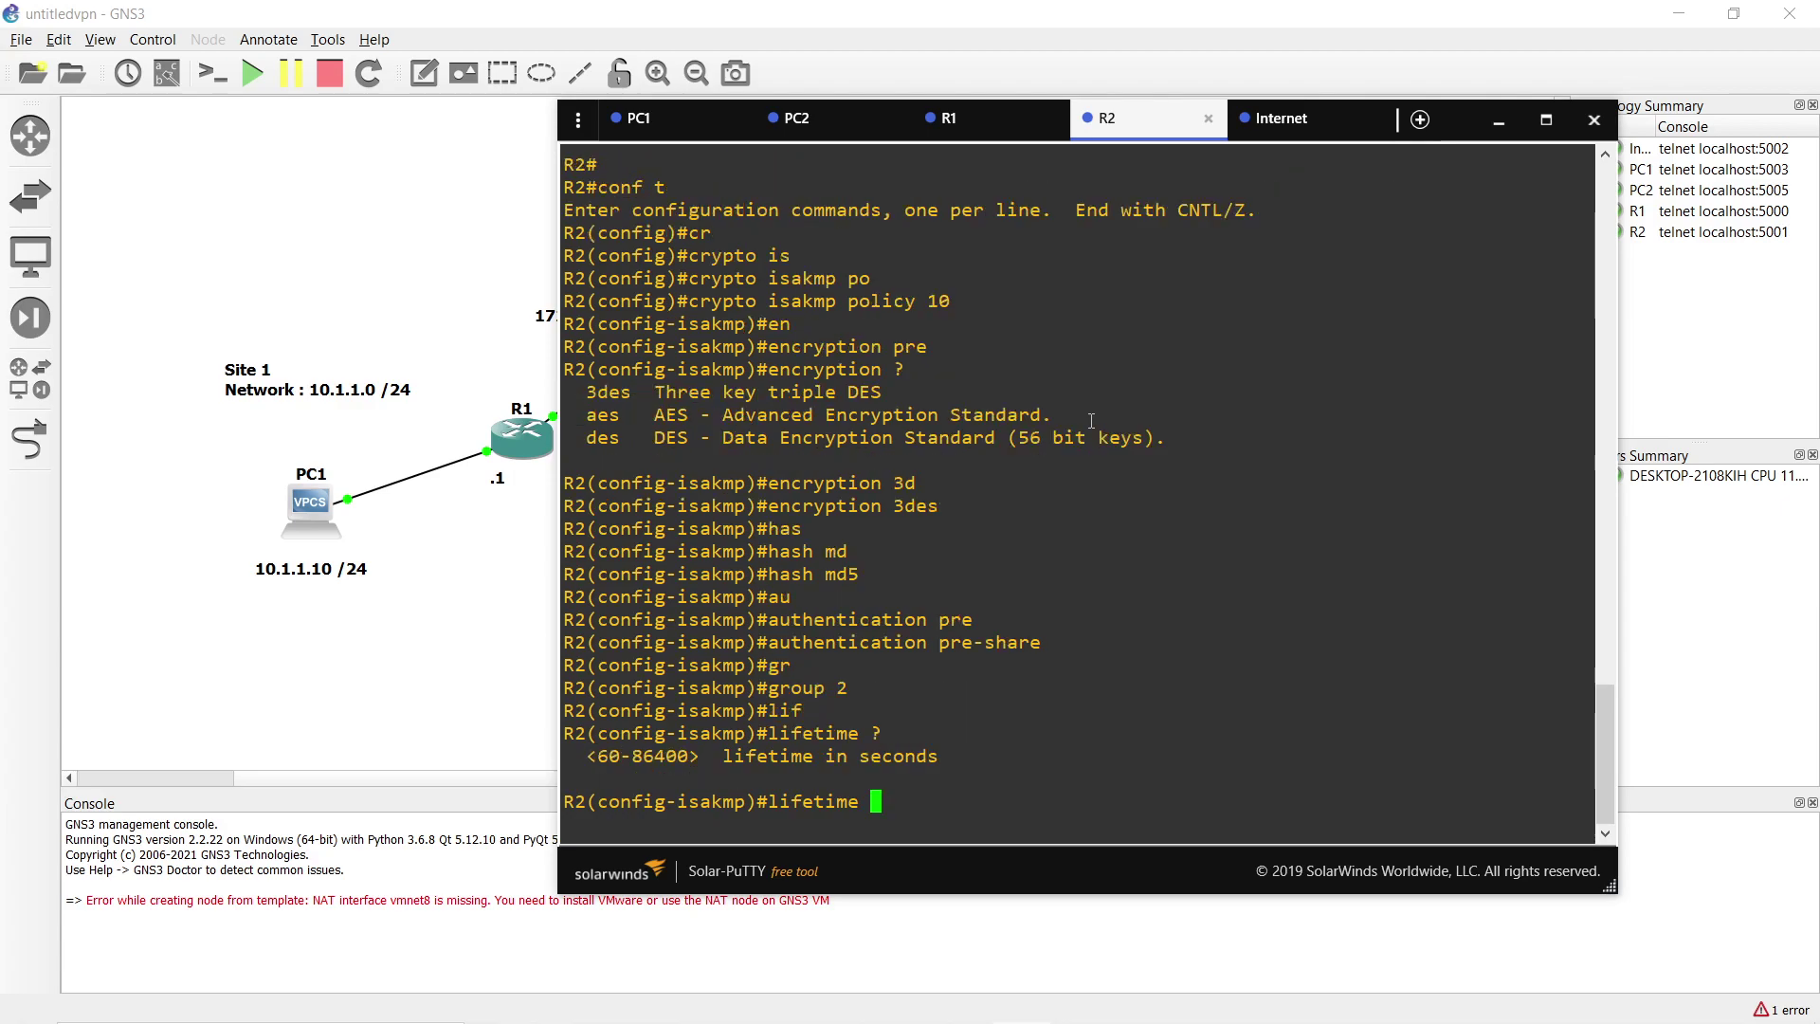
type("86400")
key("Return")
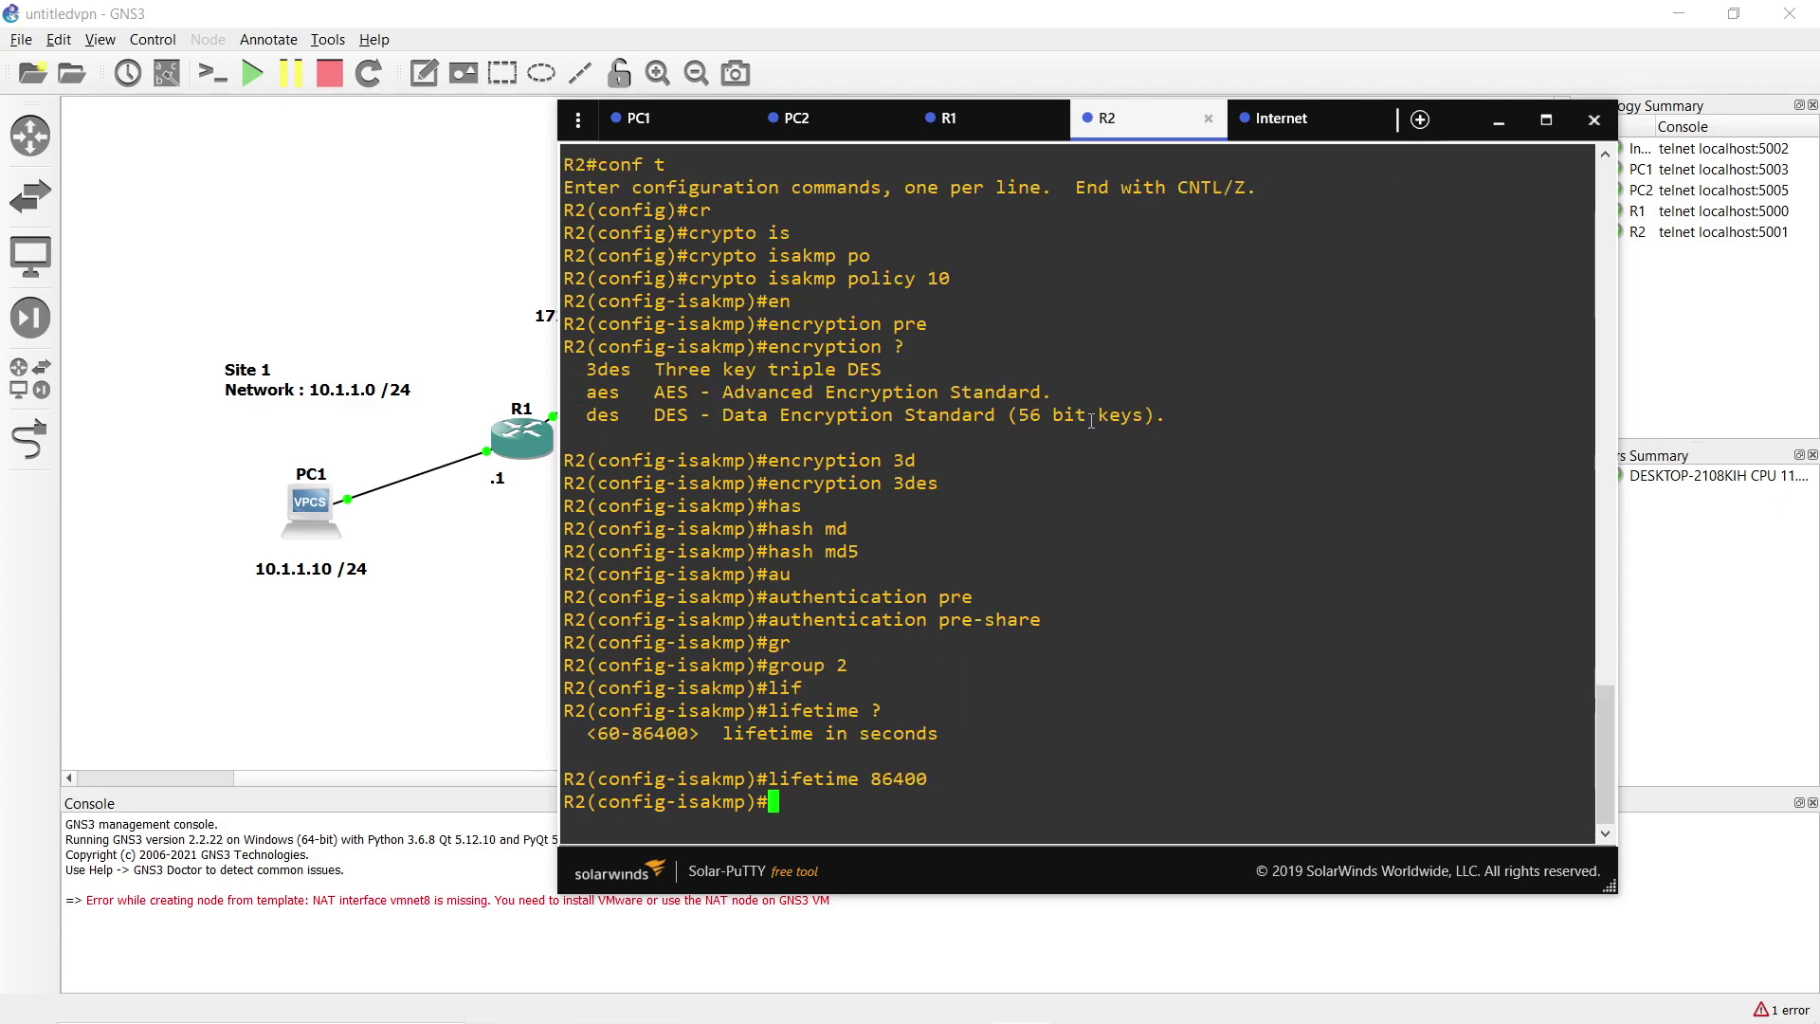
type("exit")
key("Return")
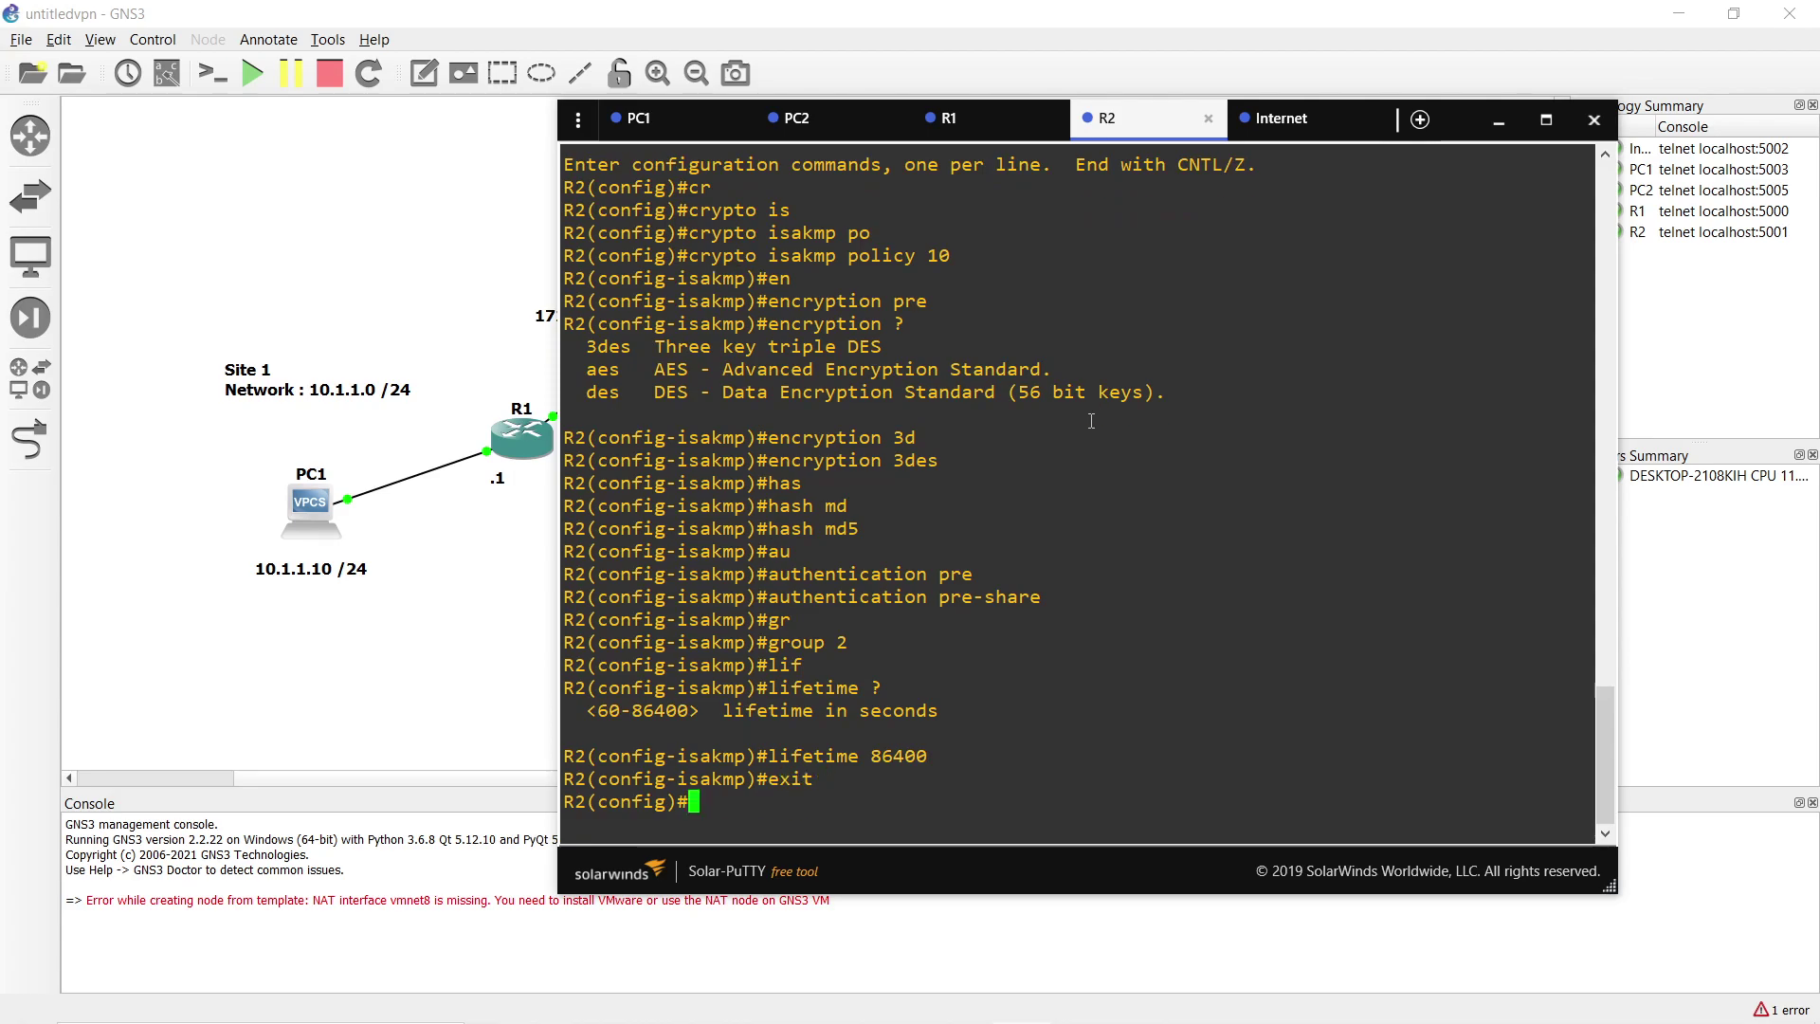
Define R2's crypto isakmp pre-shared key for peer address 172.16.21.1.
type("cr")
key("Tab")
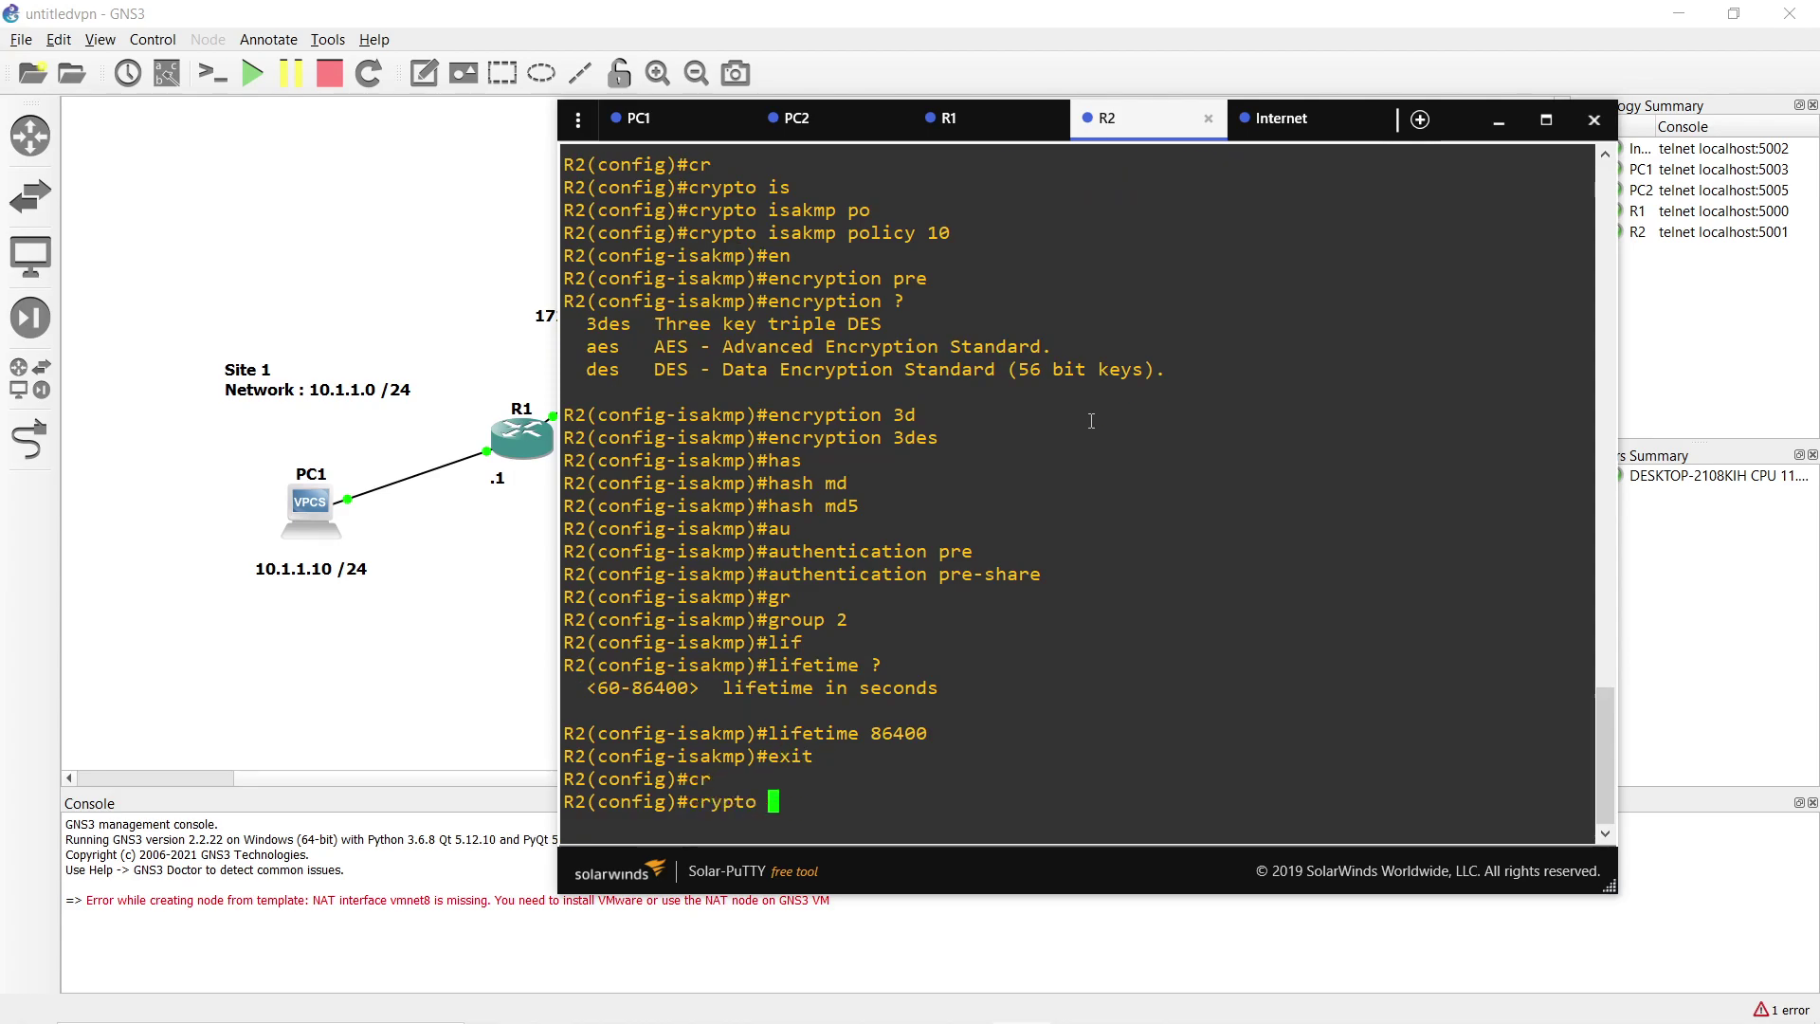
type("isa")
key("Tab")
type("k")
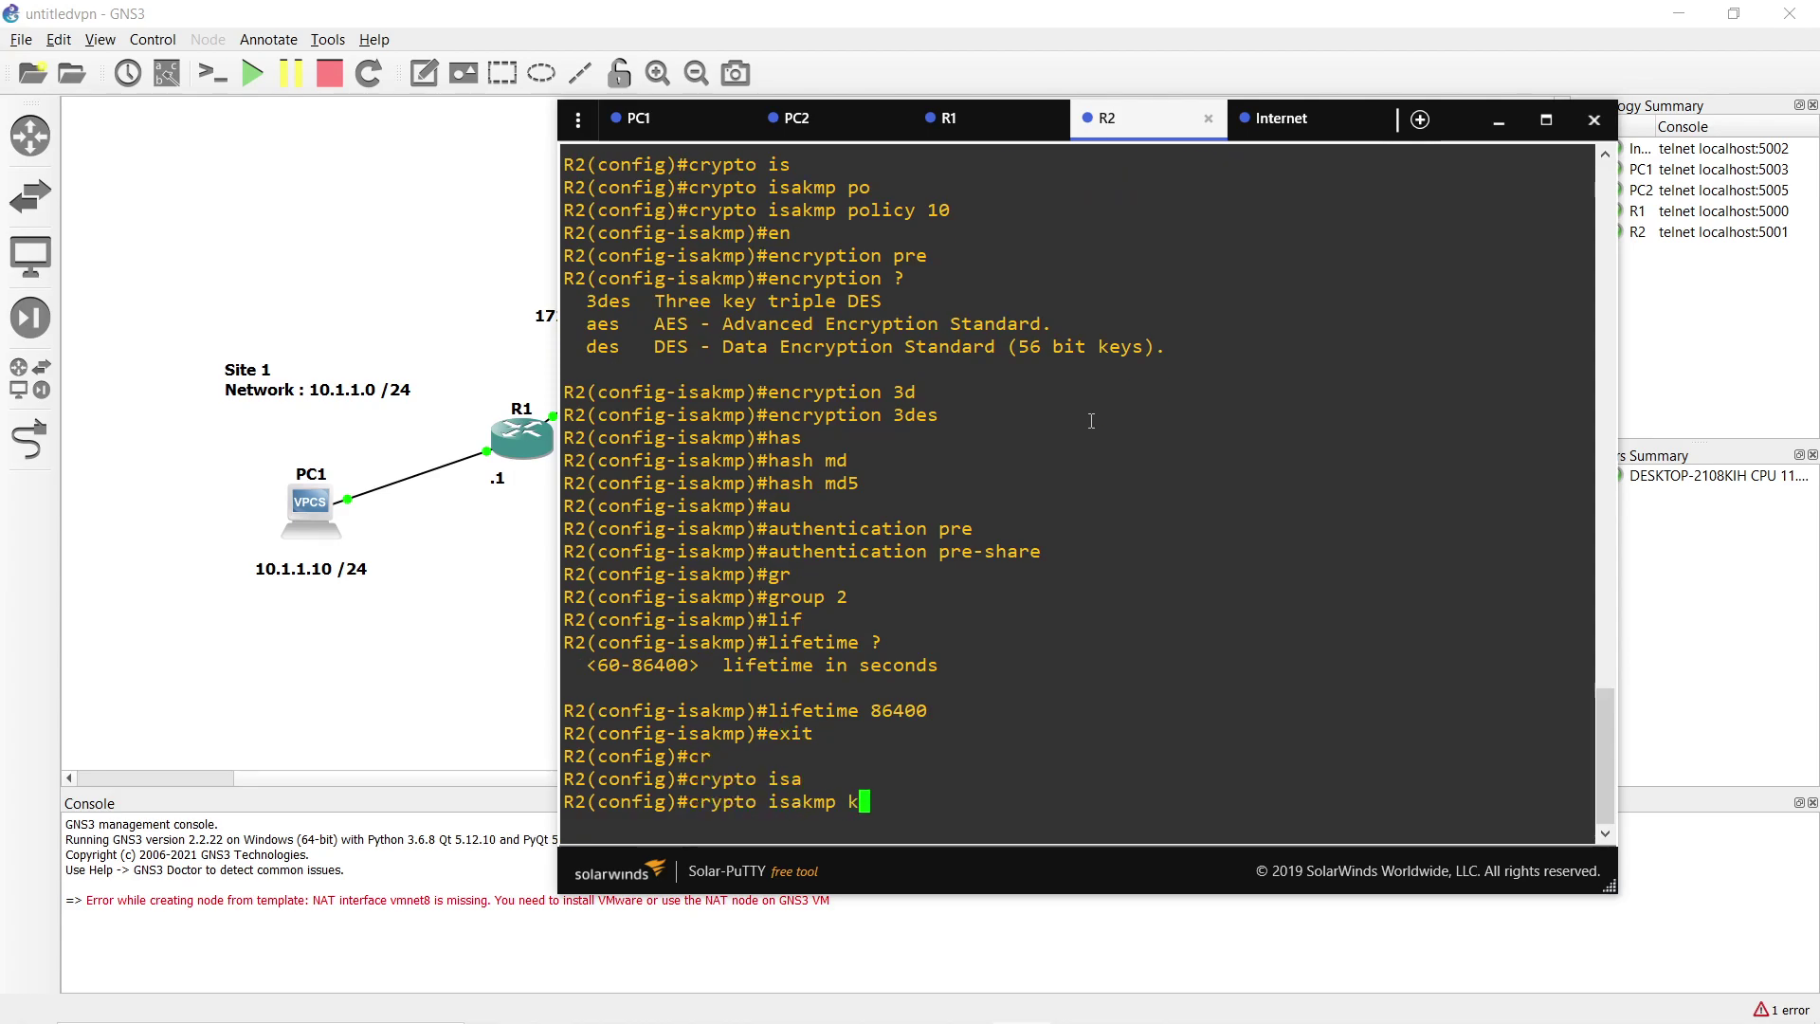
type("ey CISCO add")
key("Tab")
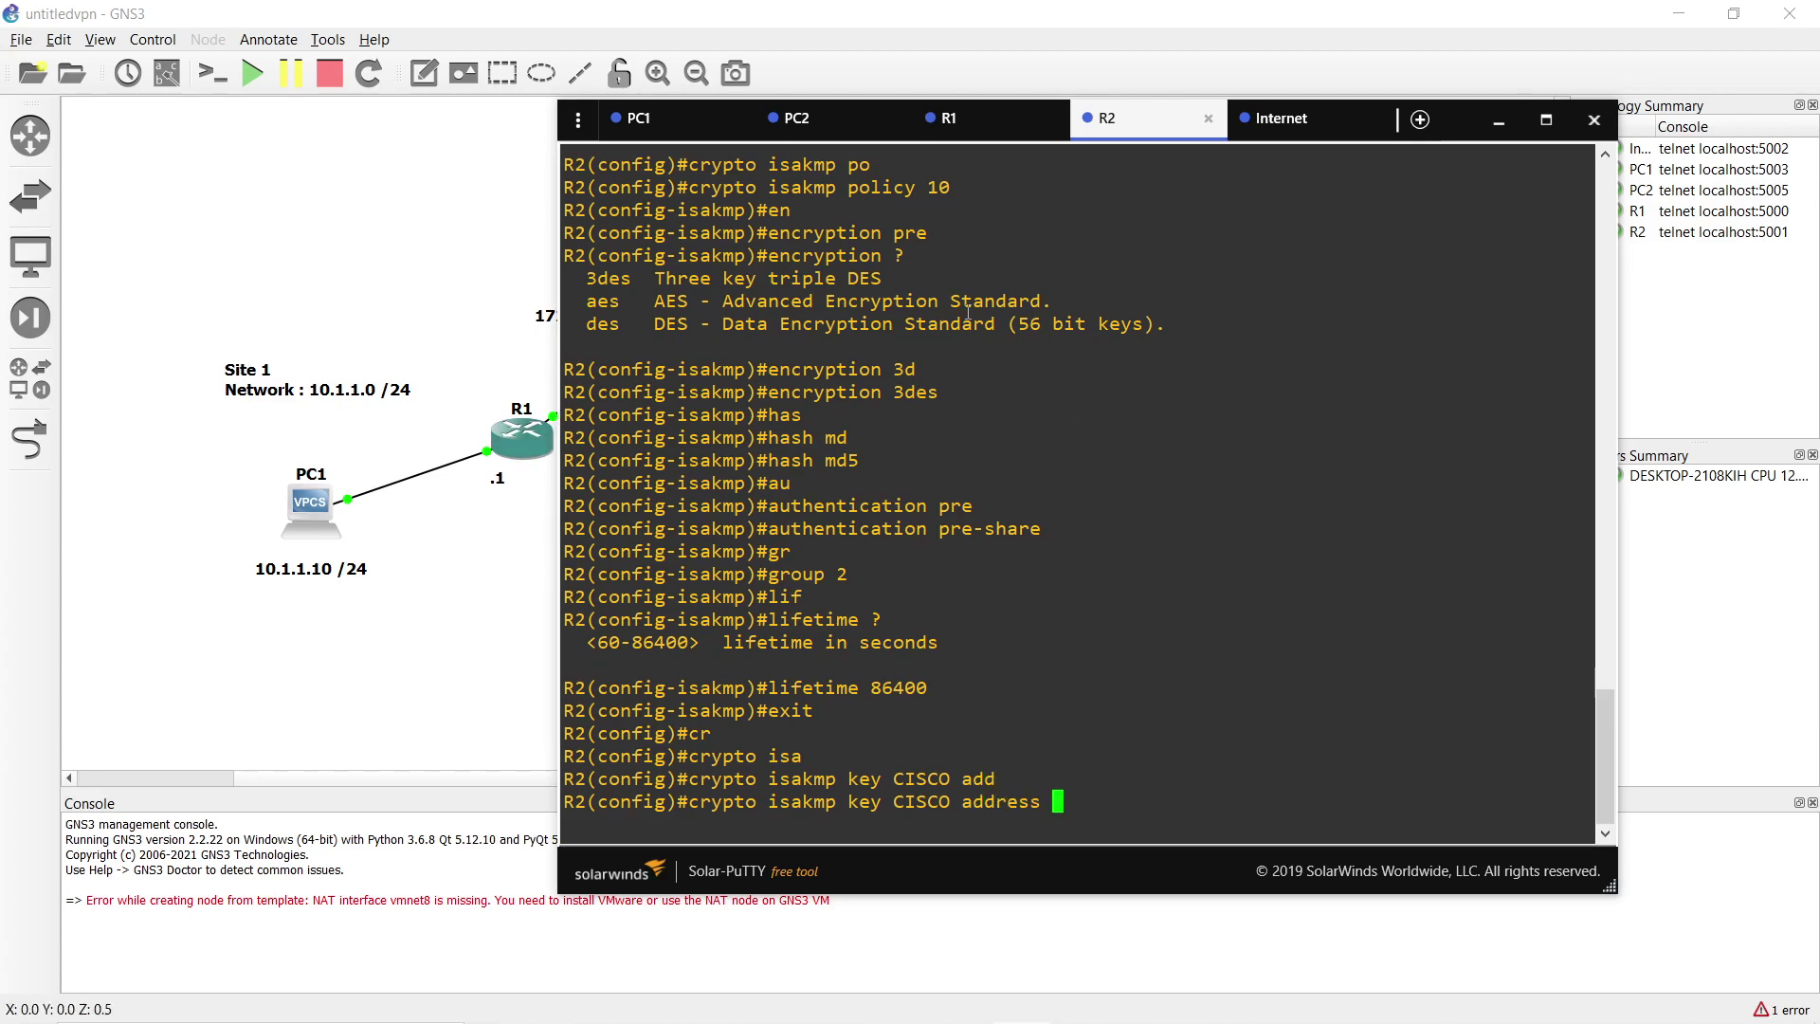
left_click_drag(1143, 118, 1260, 98)
type("172.16.21.1")
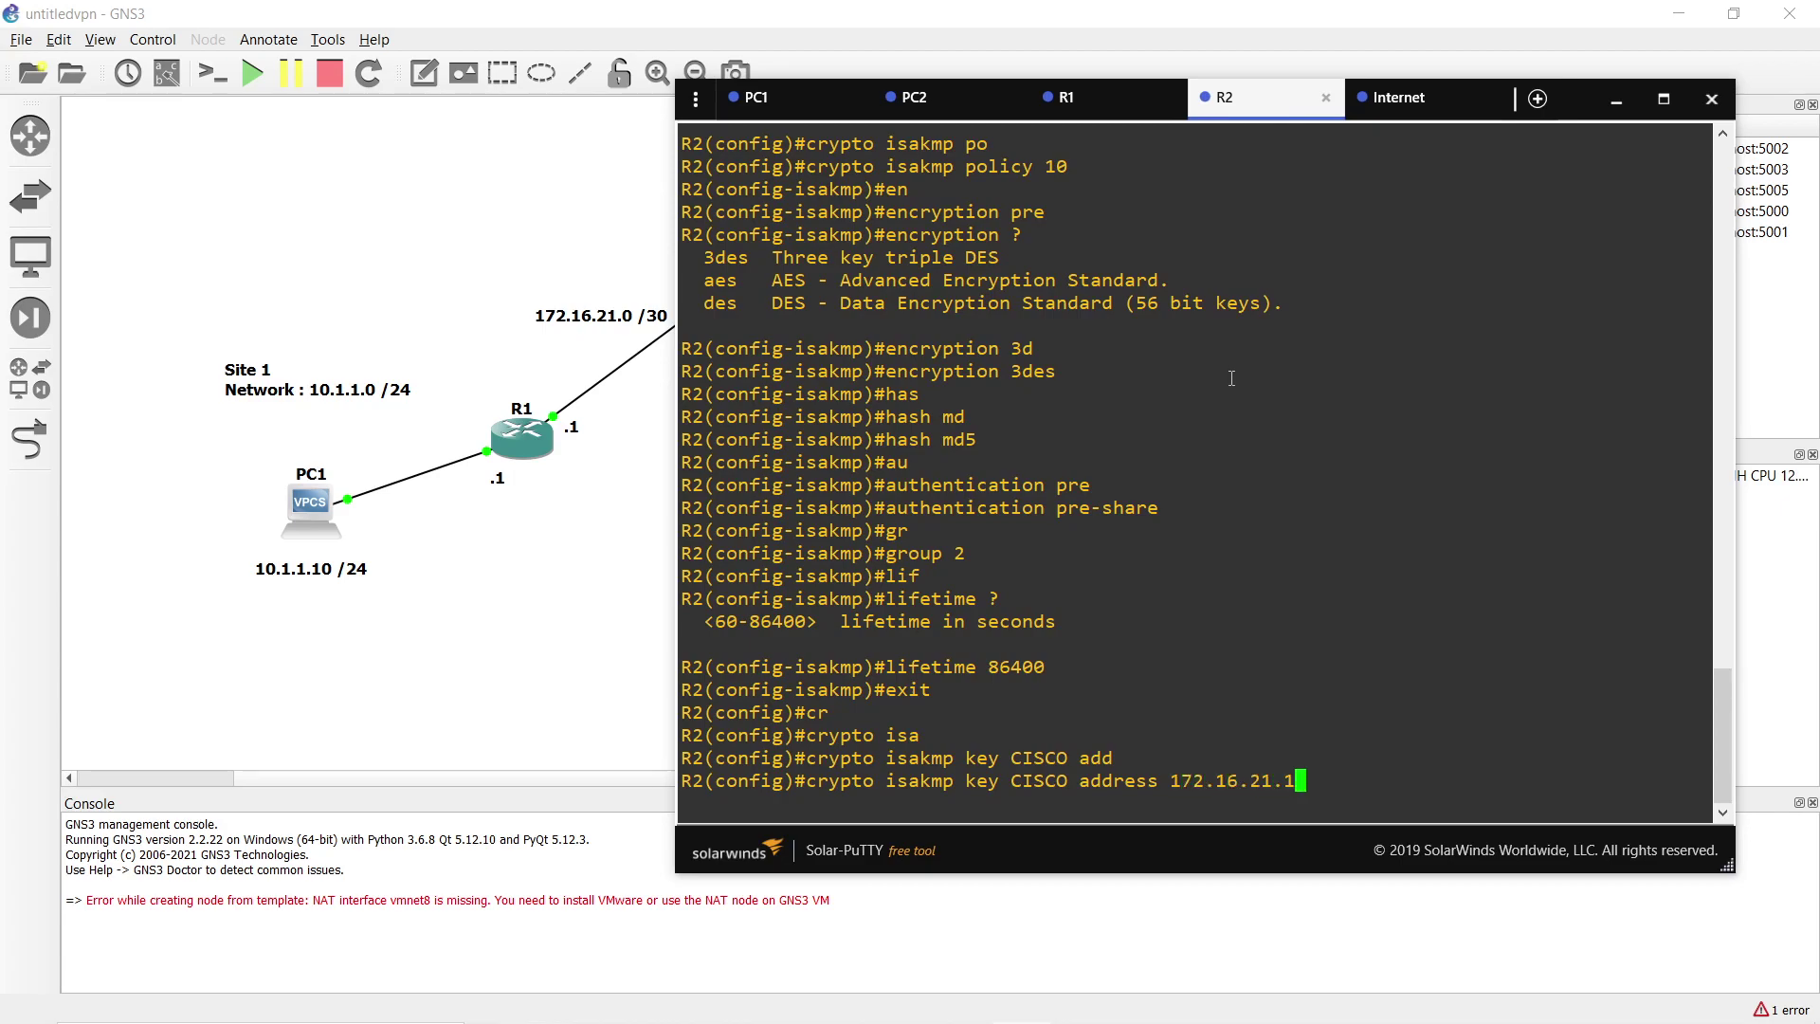
key("Return")
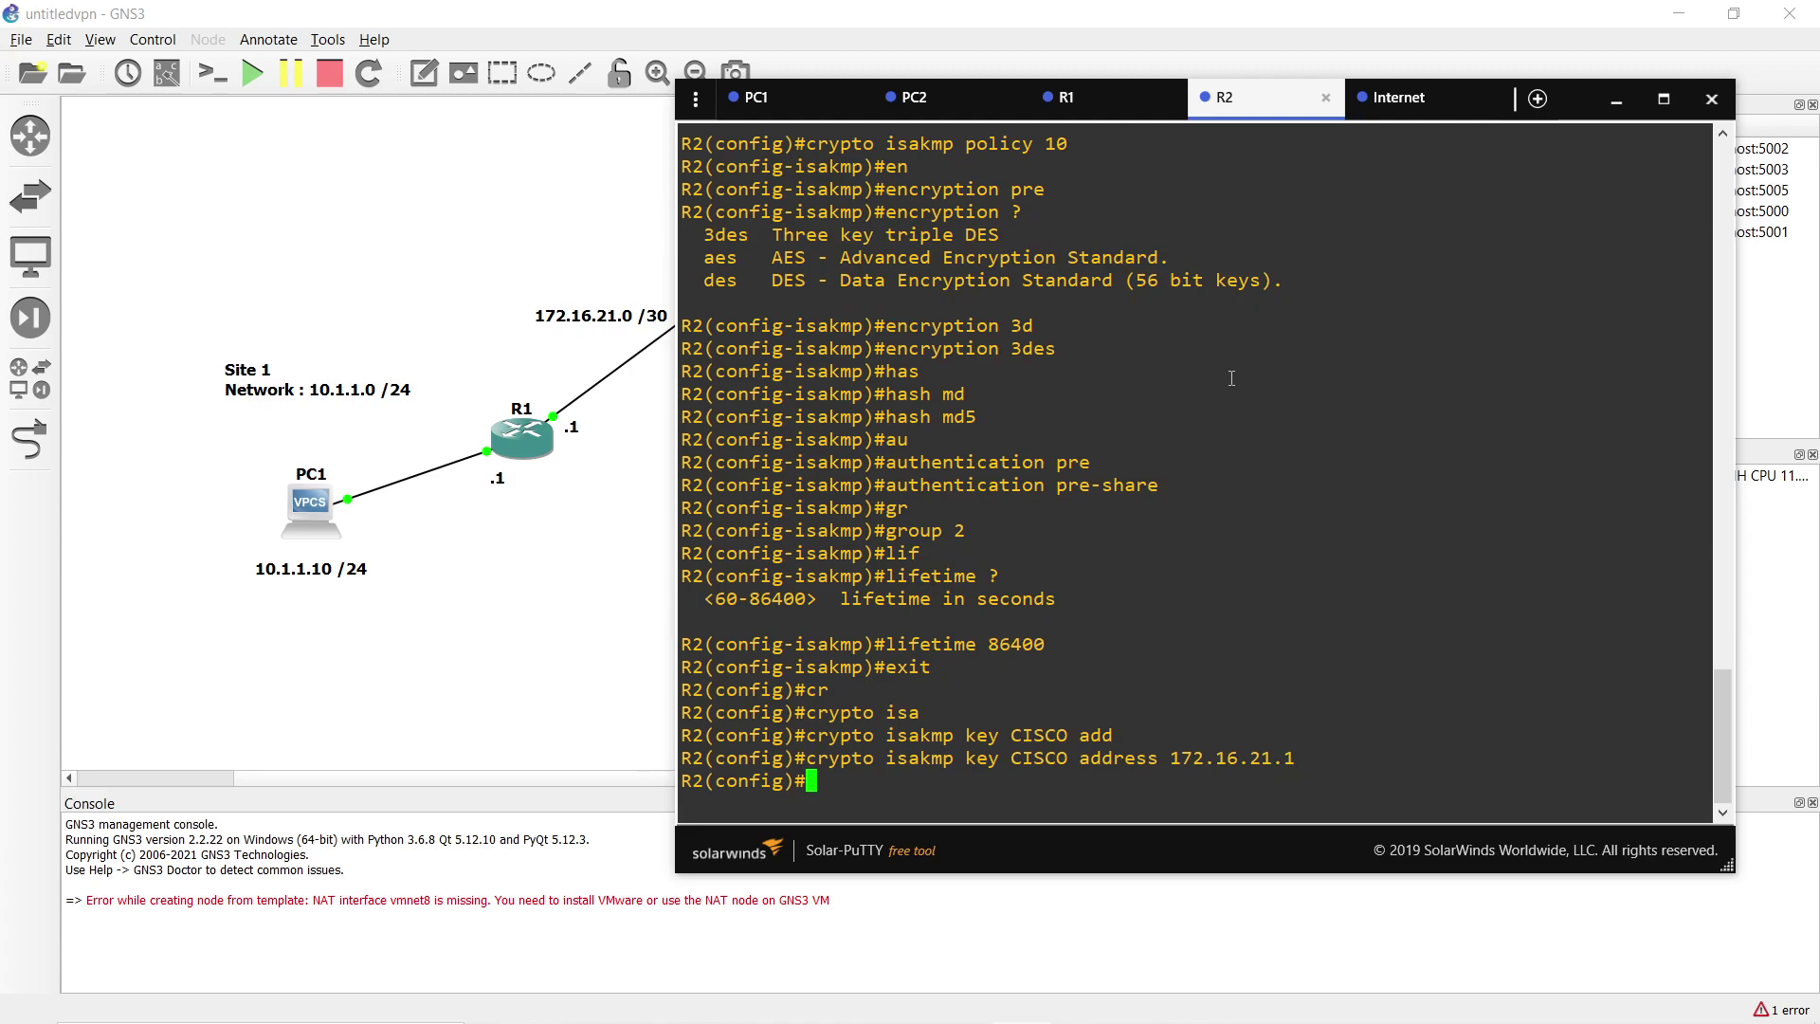
Create extended access list VPN on R2.
type("ip acc")
key("Tab")
key("BackSpace")
type("ce")
key("Tab")
type("ex")
key("Tab")
type("VPN")
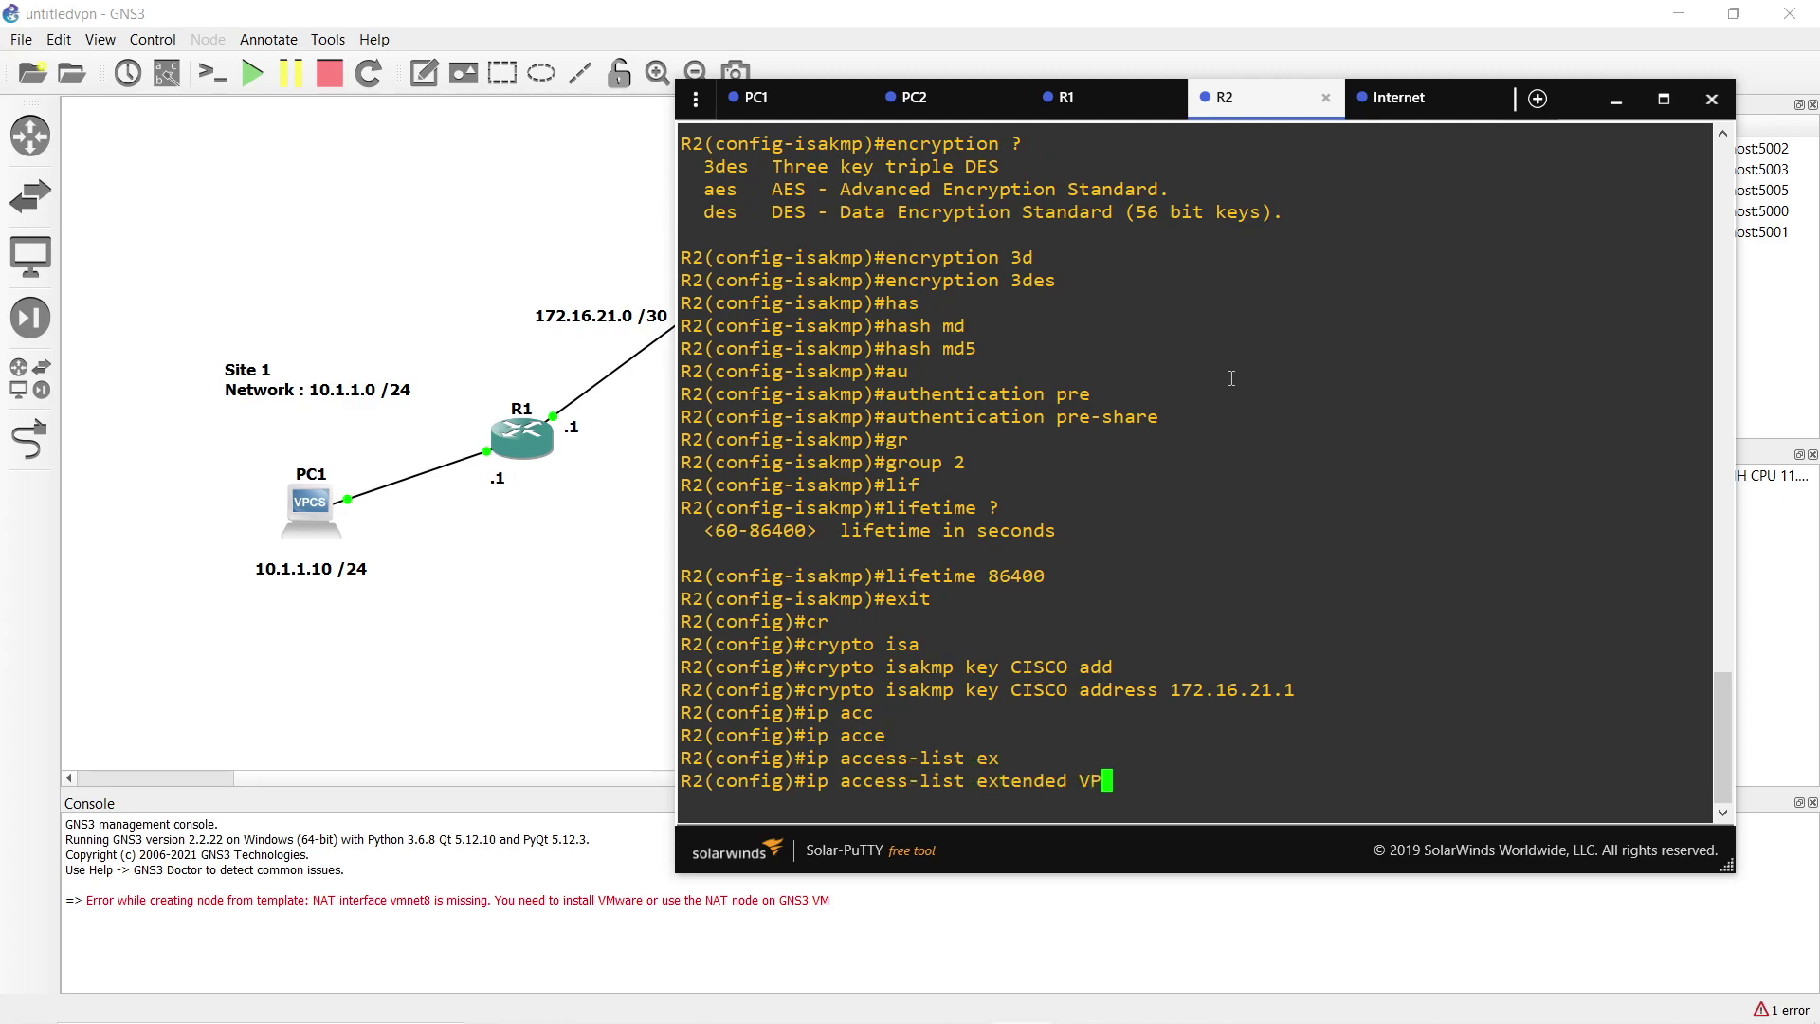
key("Return")
Permit ip 20.1.1.0 0.0.0.255 to 10.1.1.0 0.0.0.255, then exit the list.
type("per")
key("Tab")
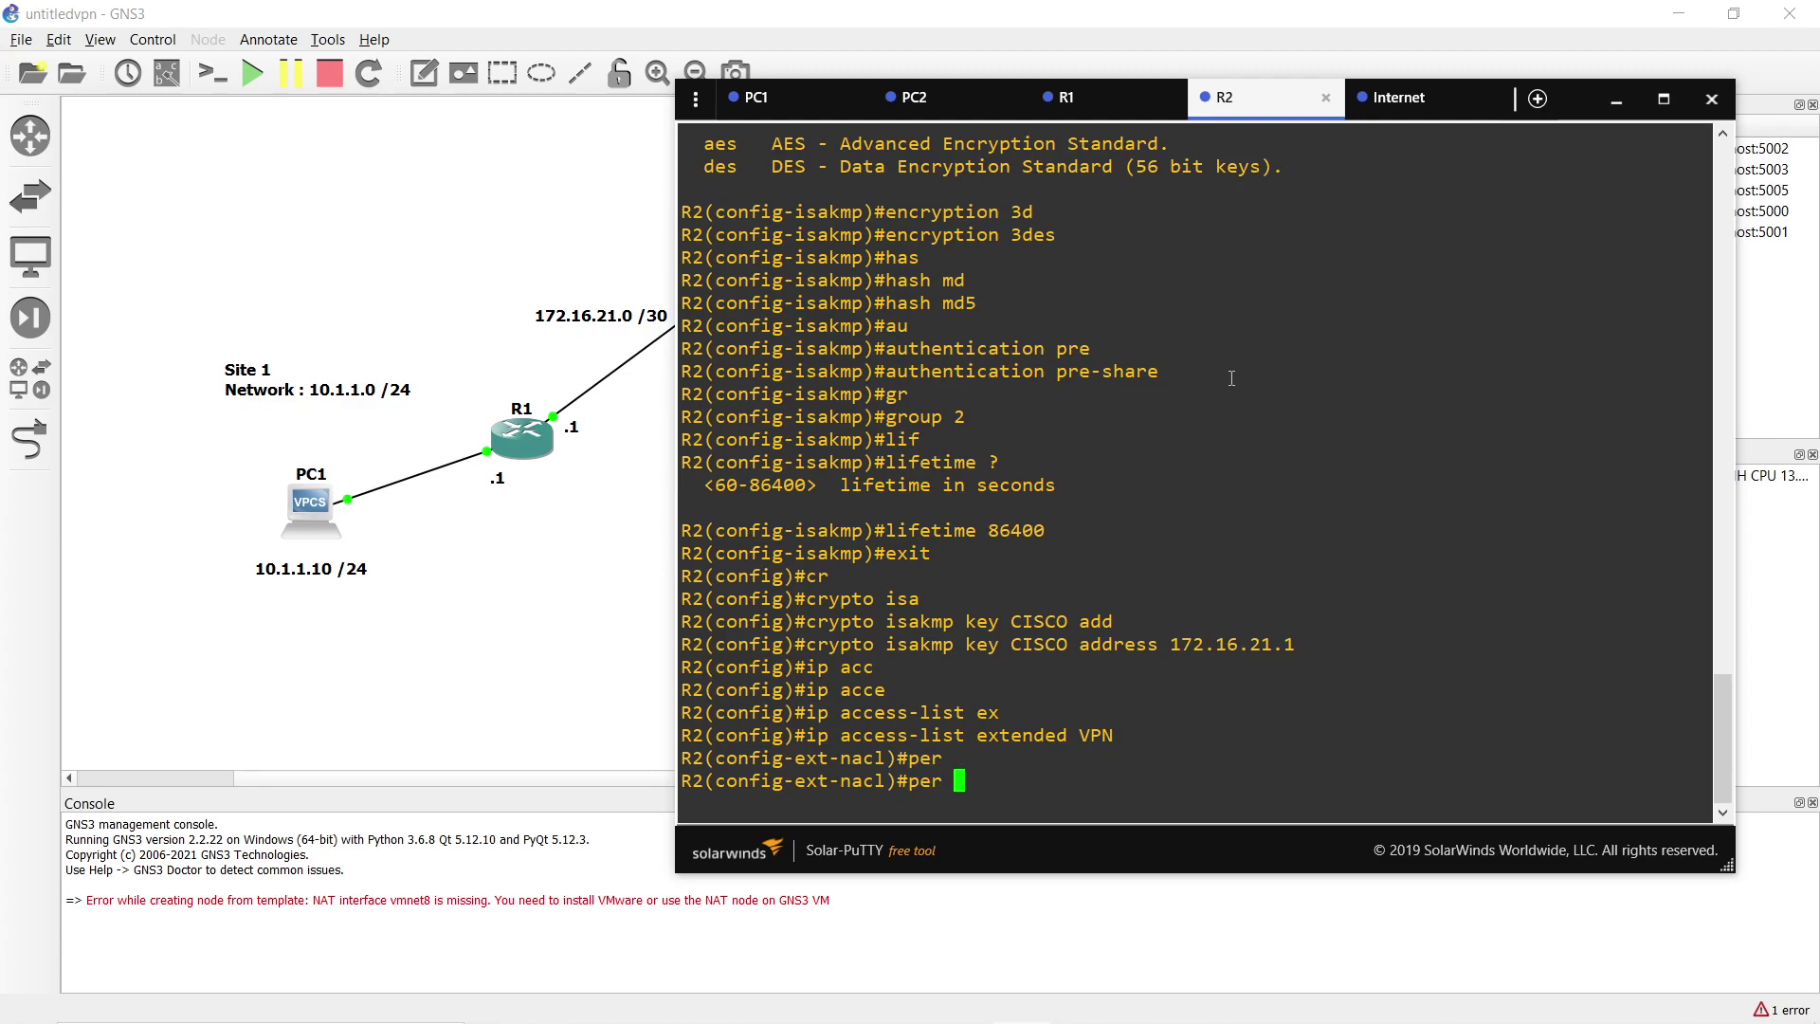
key("Tab")
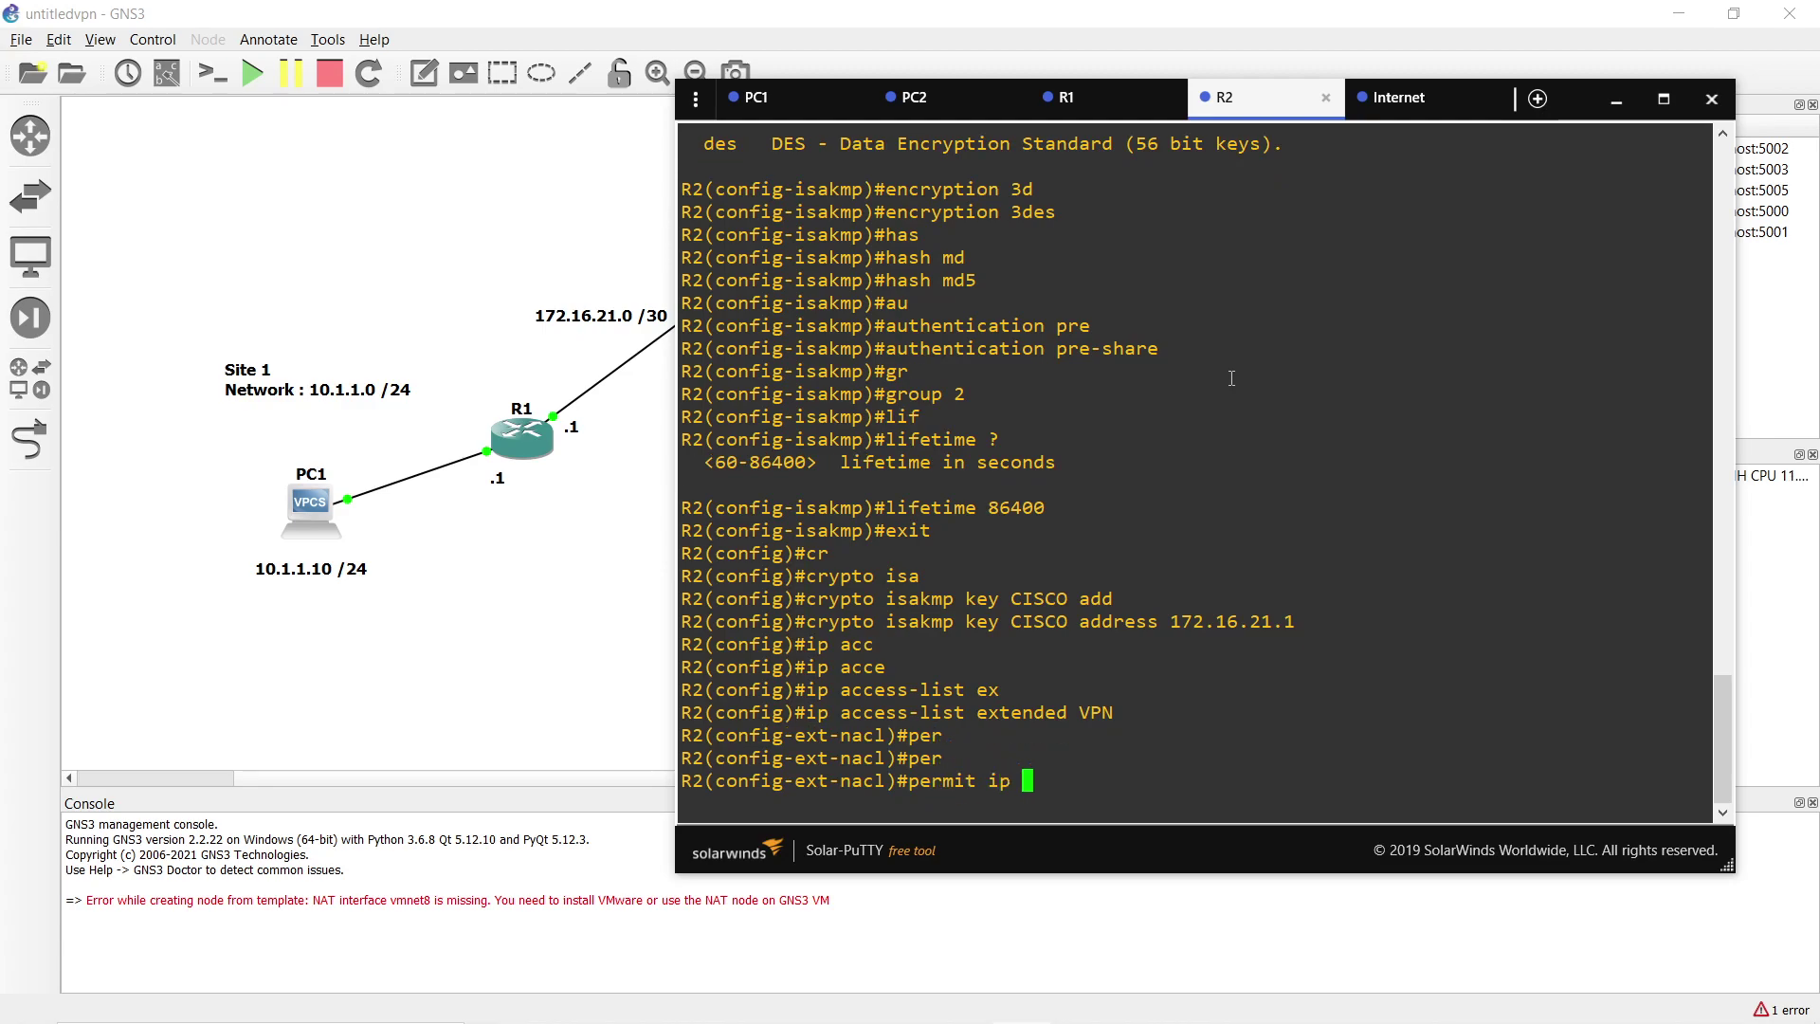
type("20.1.1.0 0.0.0.255 10.1.1.0 0.0.0.255")
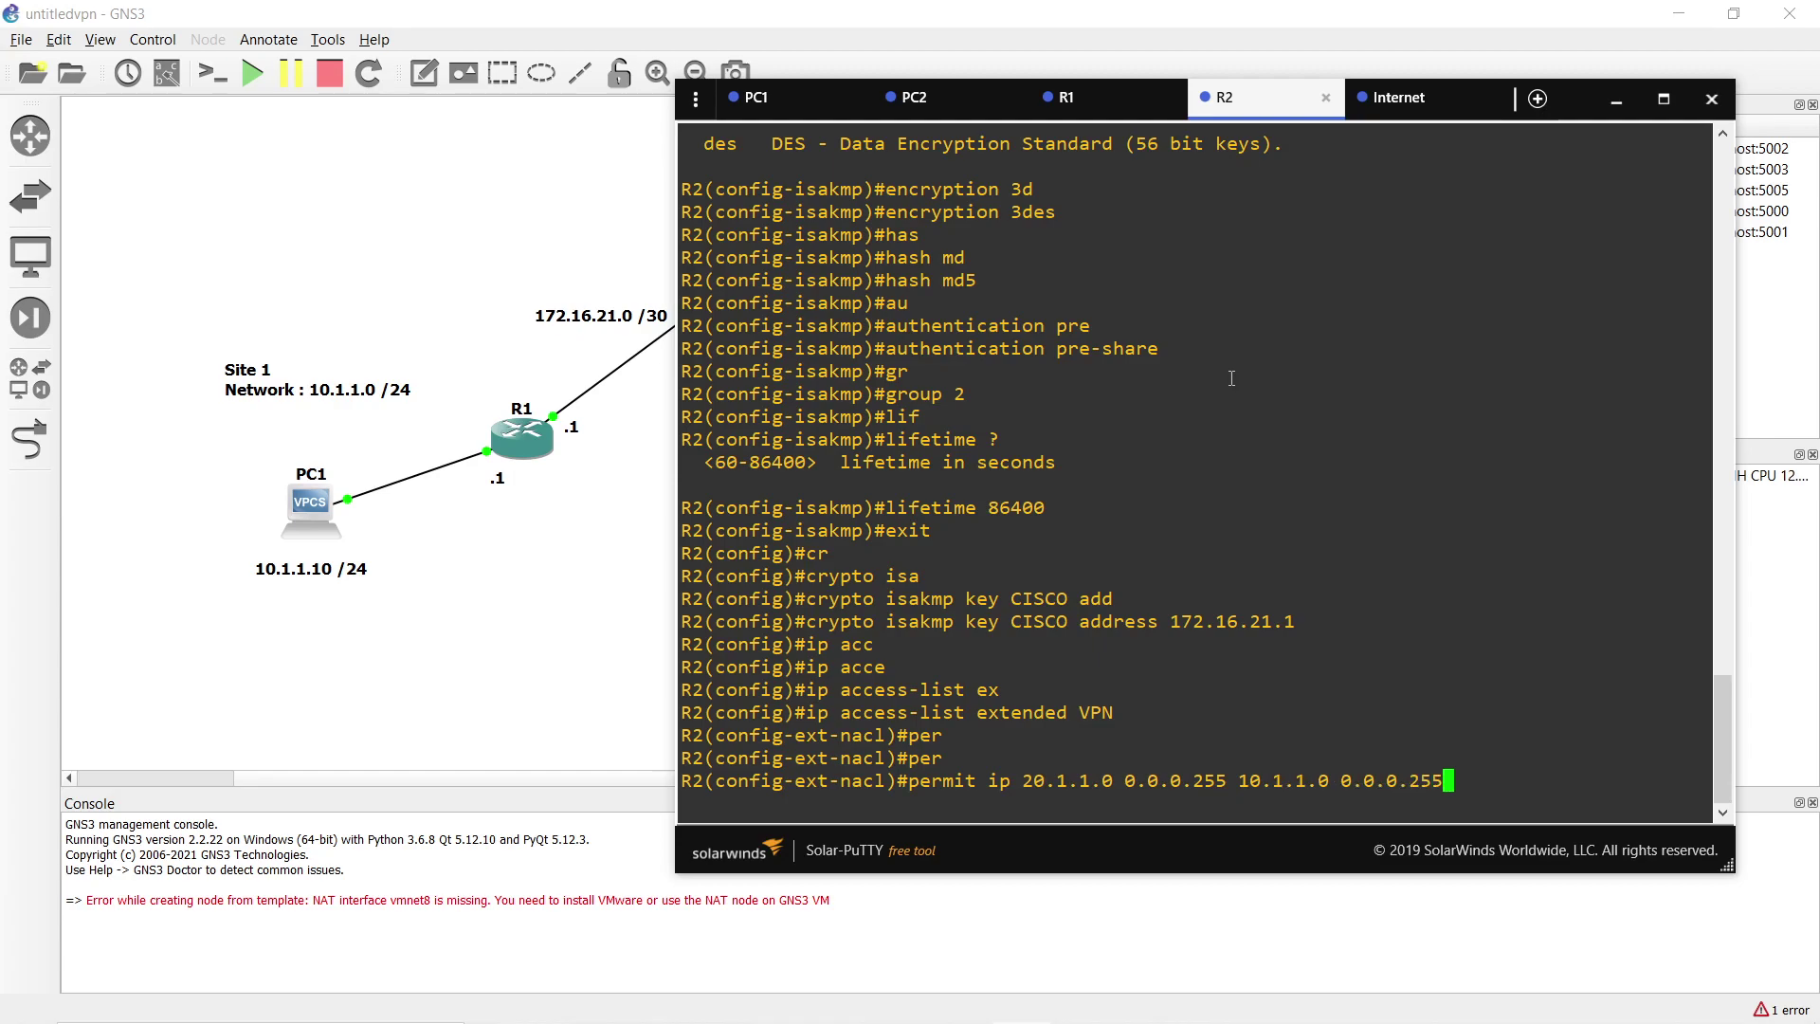
key("Return")
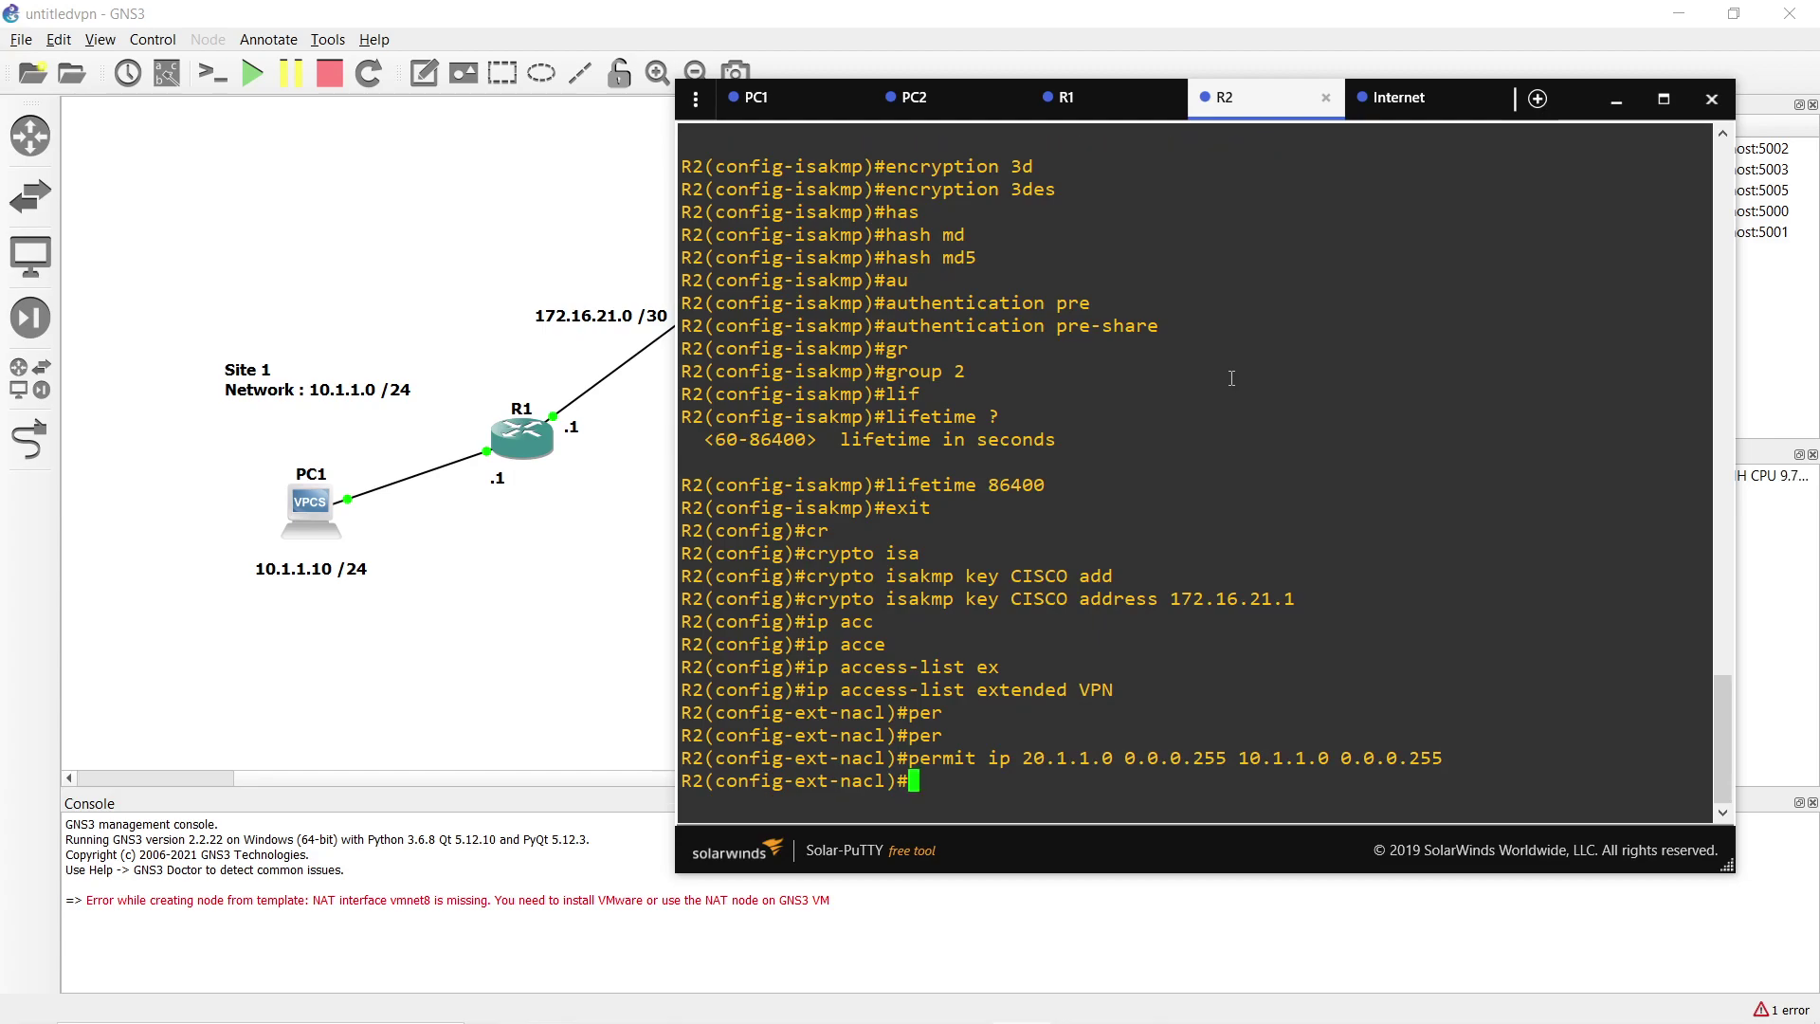
type("exit")
key("Return")
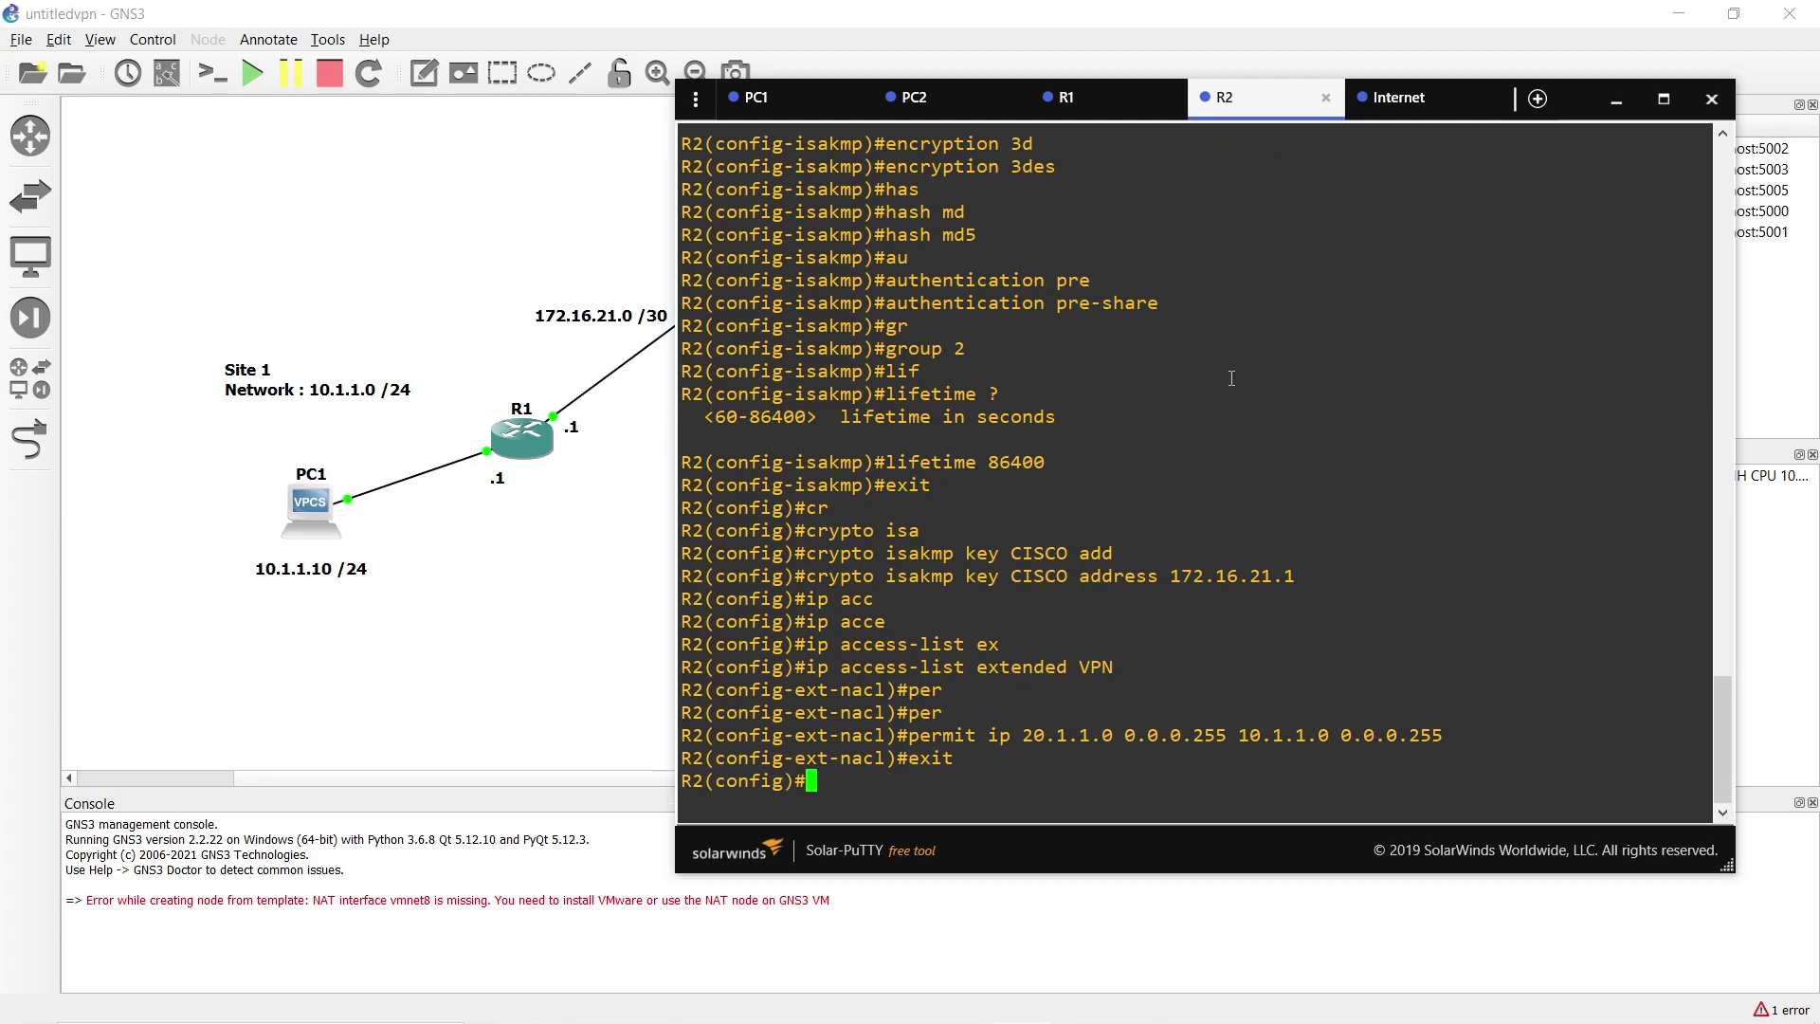
Create IPsec transform set TRANS on R2 using esp-3des and esp-md5-hmac.
type("cr")
key("Tab")
type("ip")
key("Tab")
type("tr")
key("Tab")
type("TRANS ")
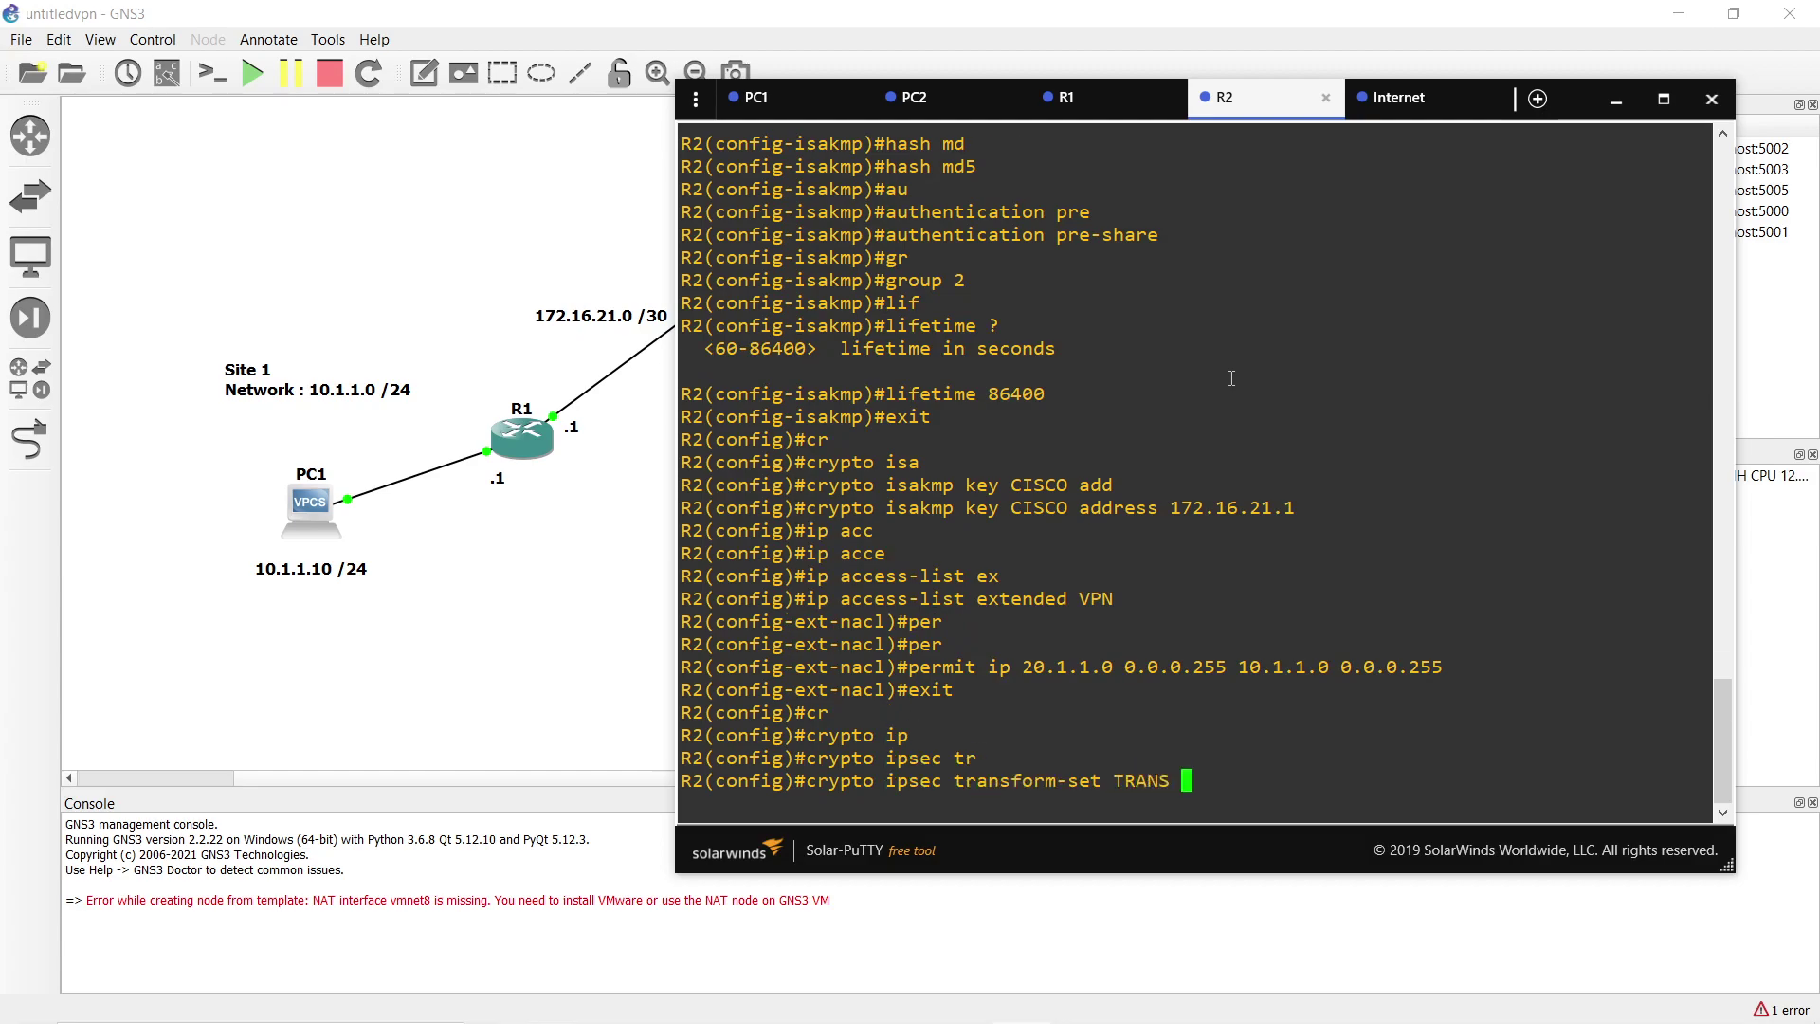
type("es")
key("Tab")
type("p-3")
key("Tab")
type("es")
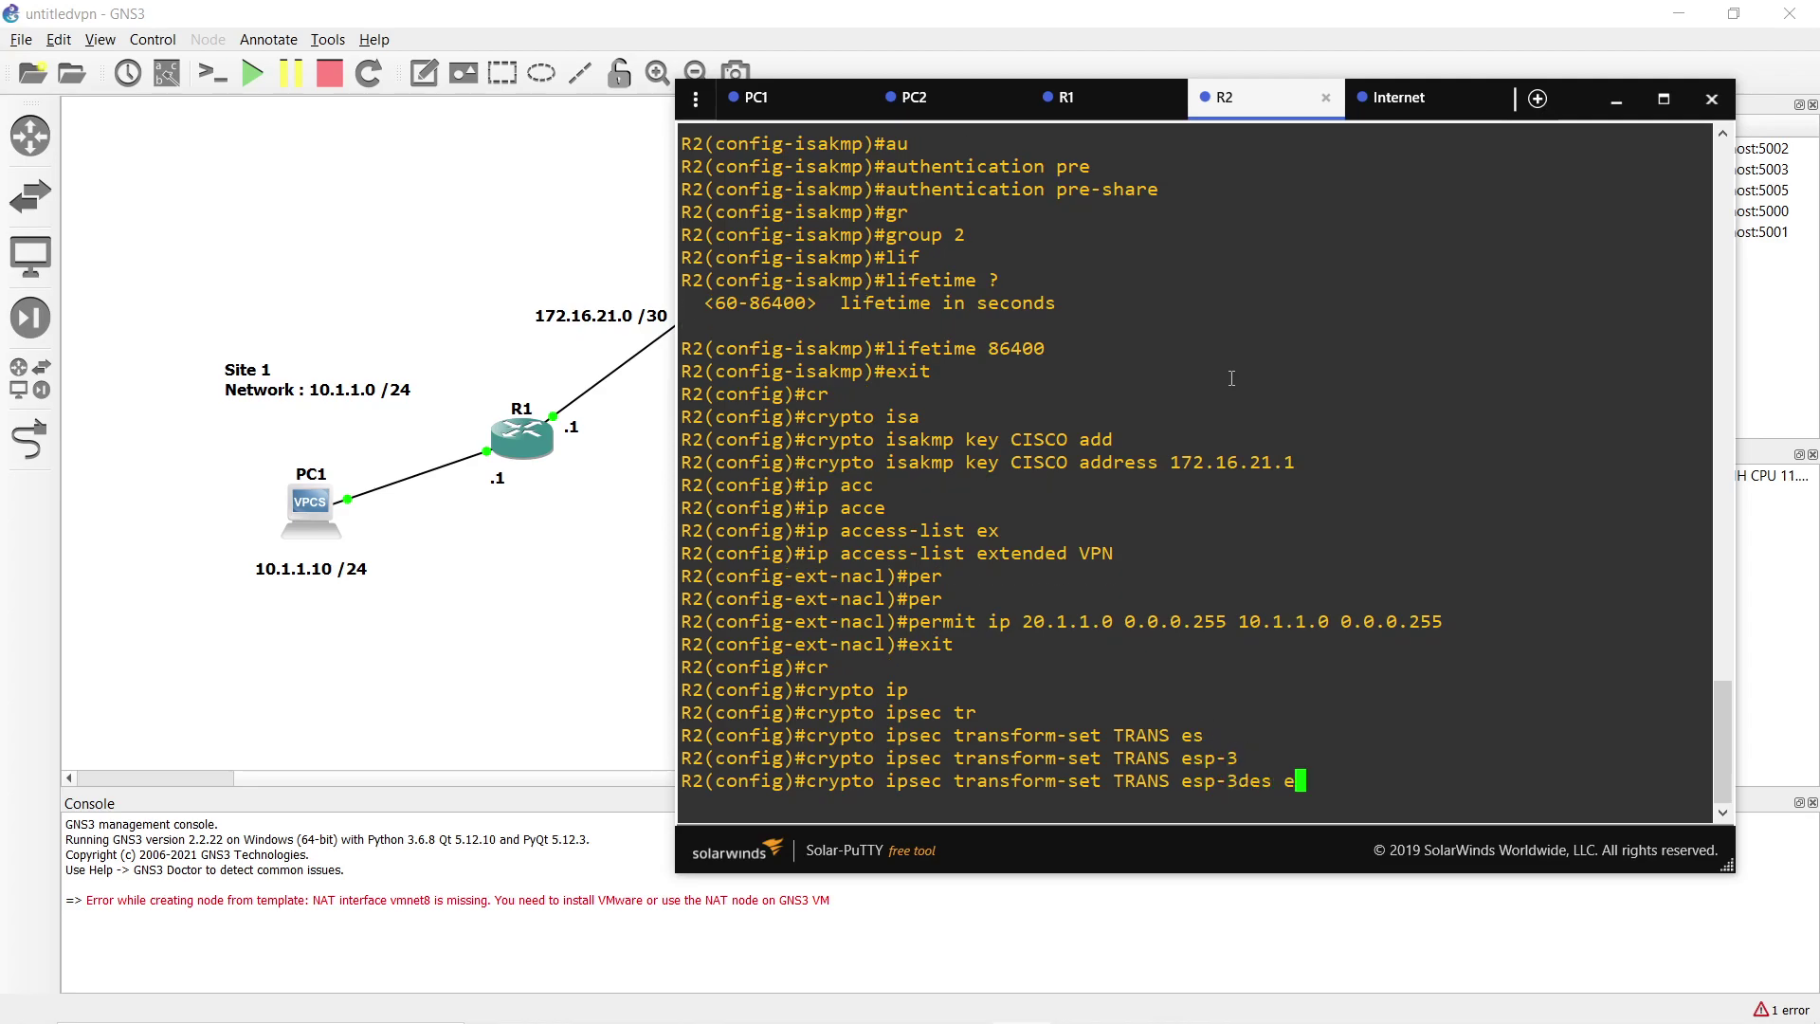
key("Tab")
type("p-md")
key("Tab")
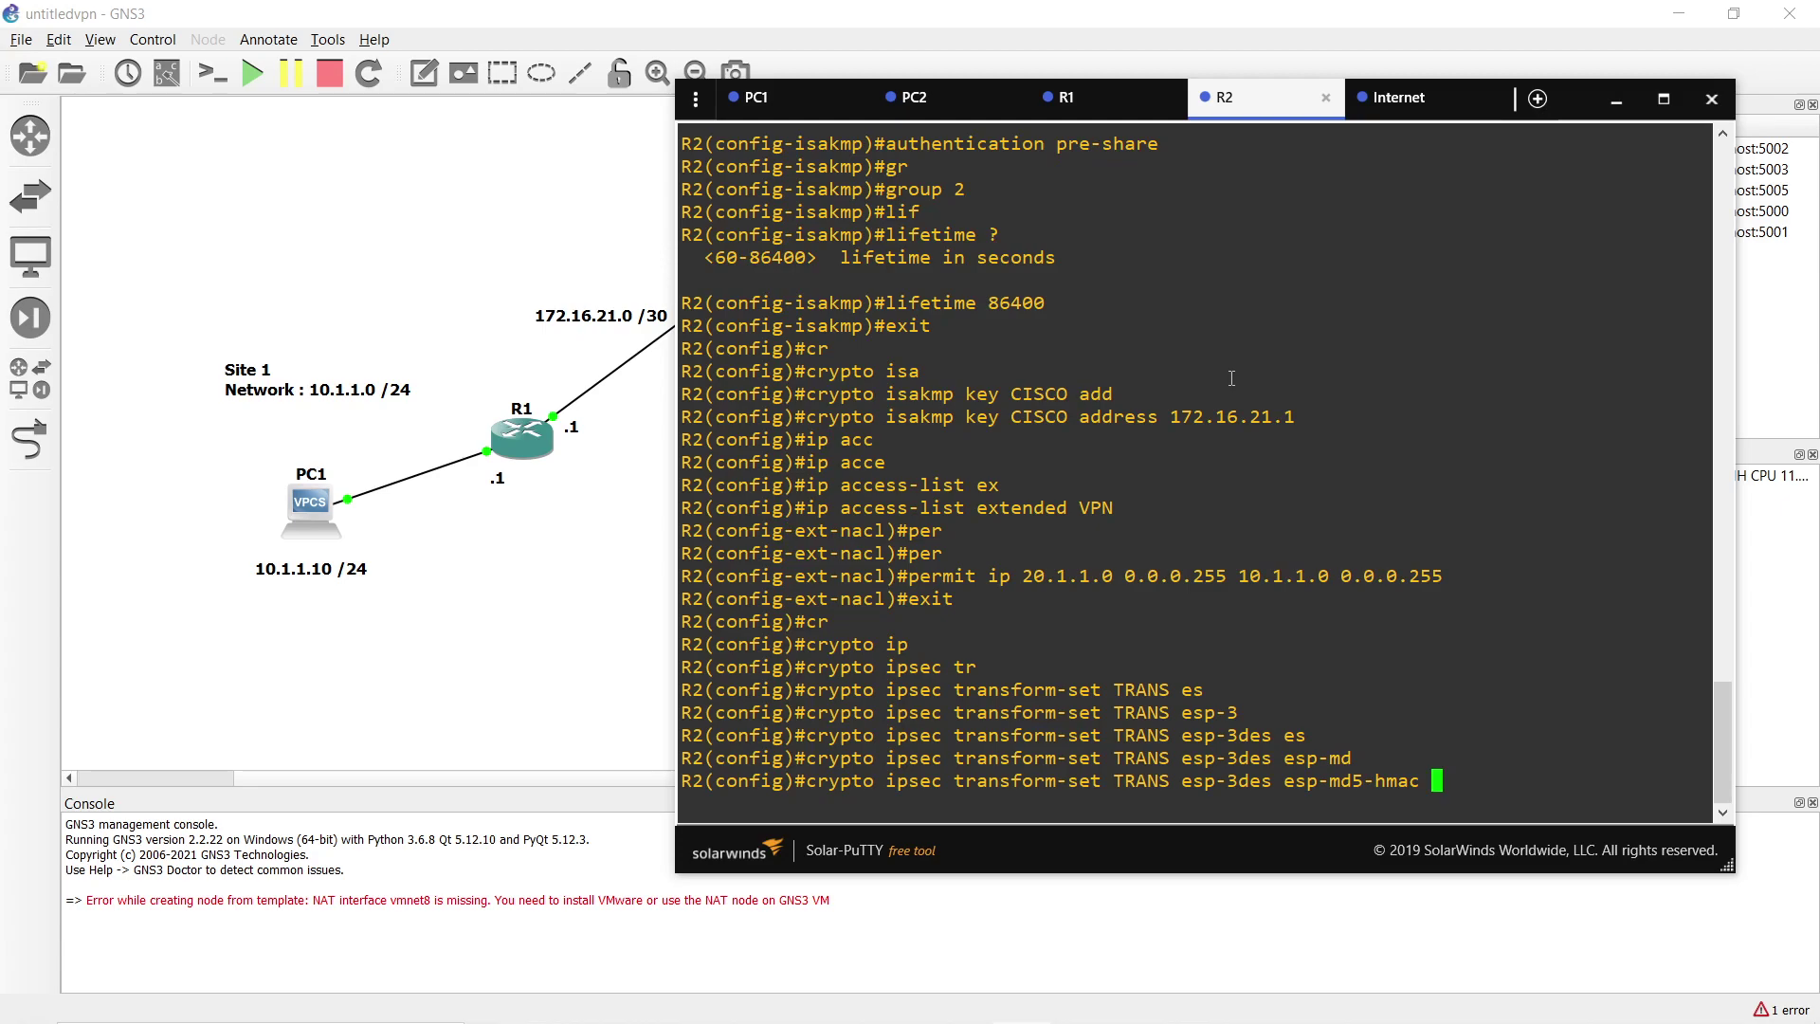
key("Return")
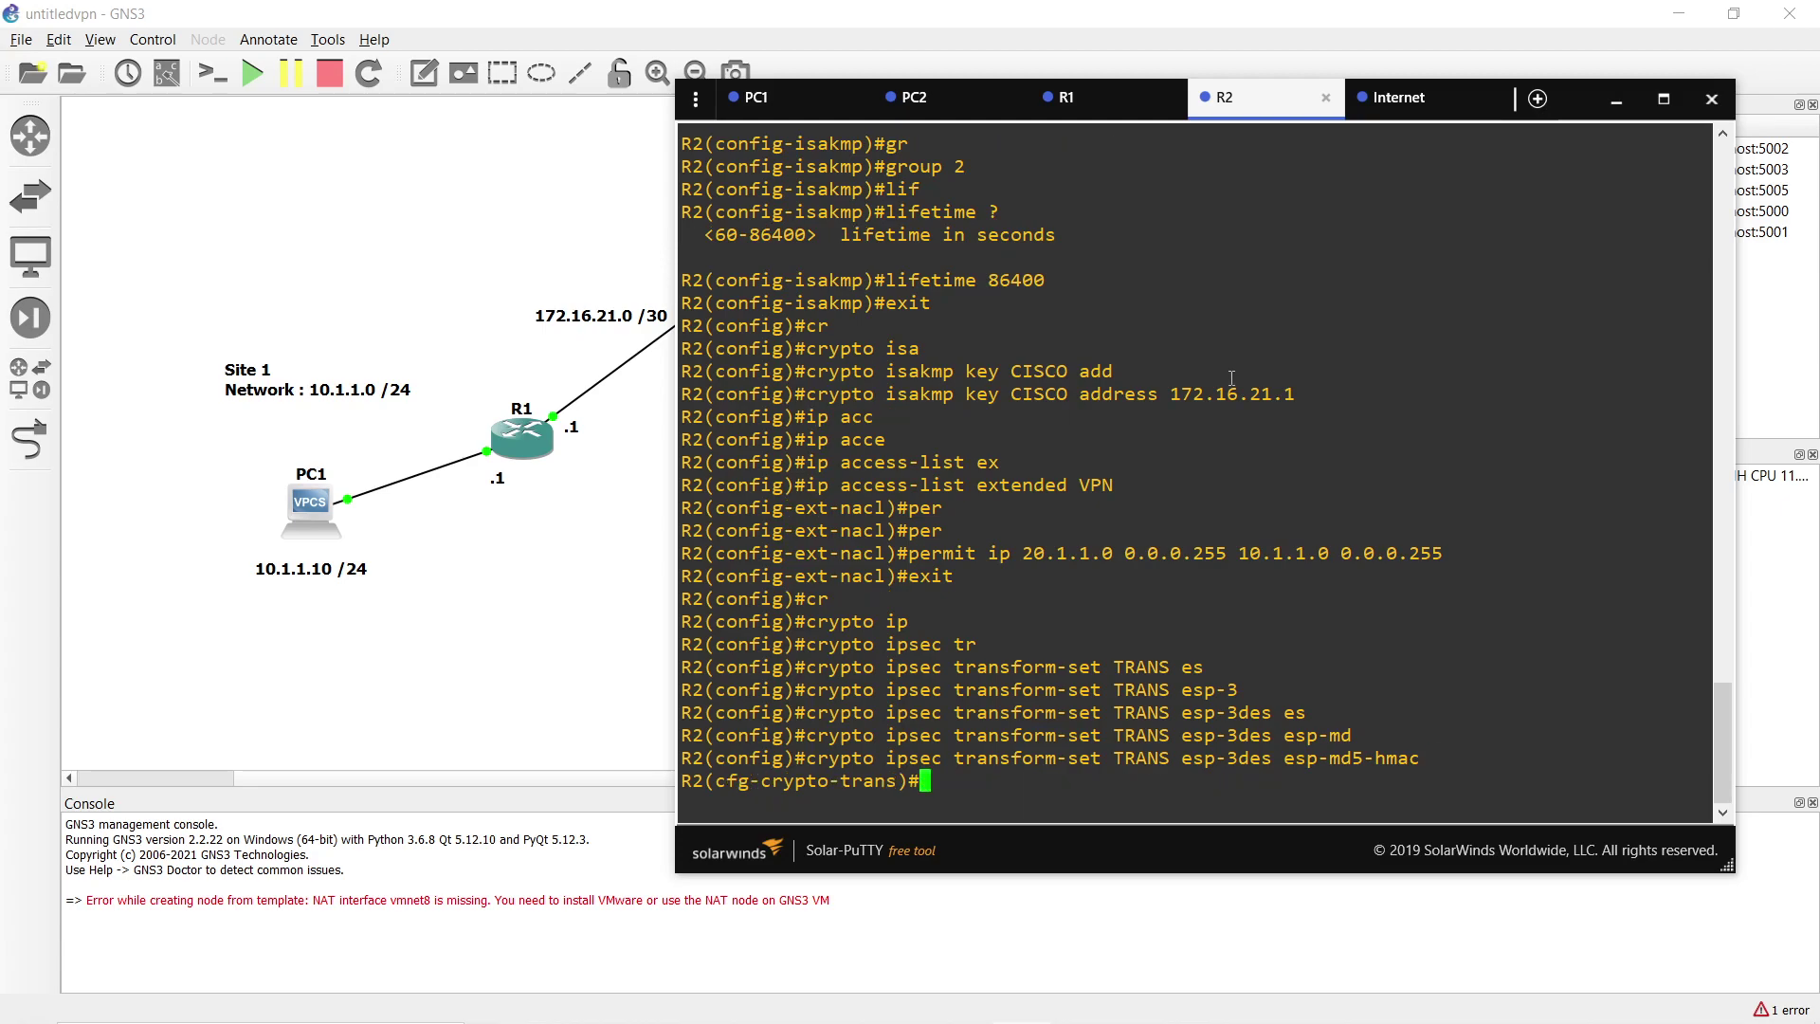
type("exit")
key("Return")
Build crypto map AMIN 10 ipsec-isakmp with peer 172.16.21.1, transform set TRANS and ACL VPN.
type("cr")
key("Tab")
type("ma")
key("Tab")
type("AMIN")
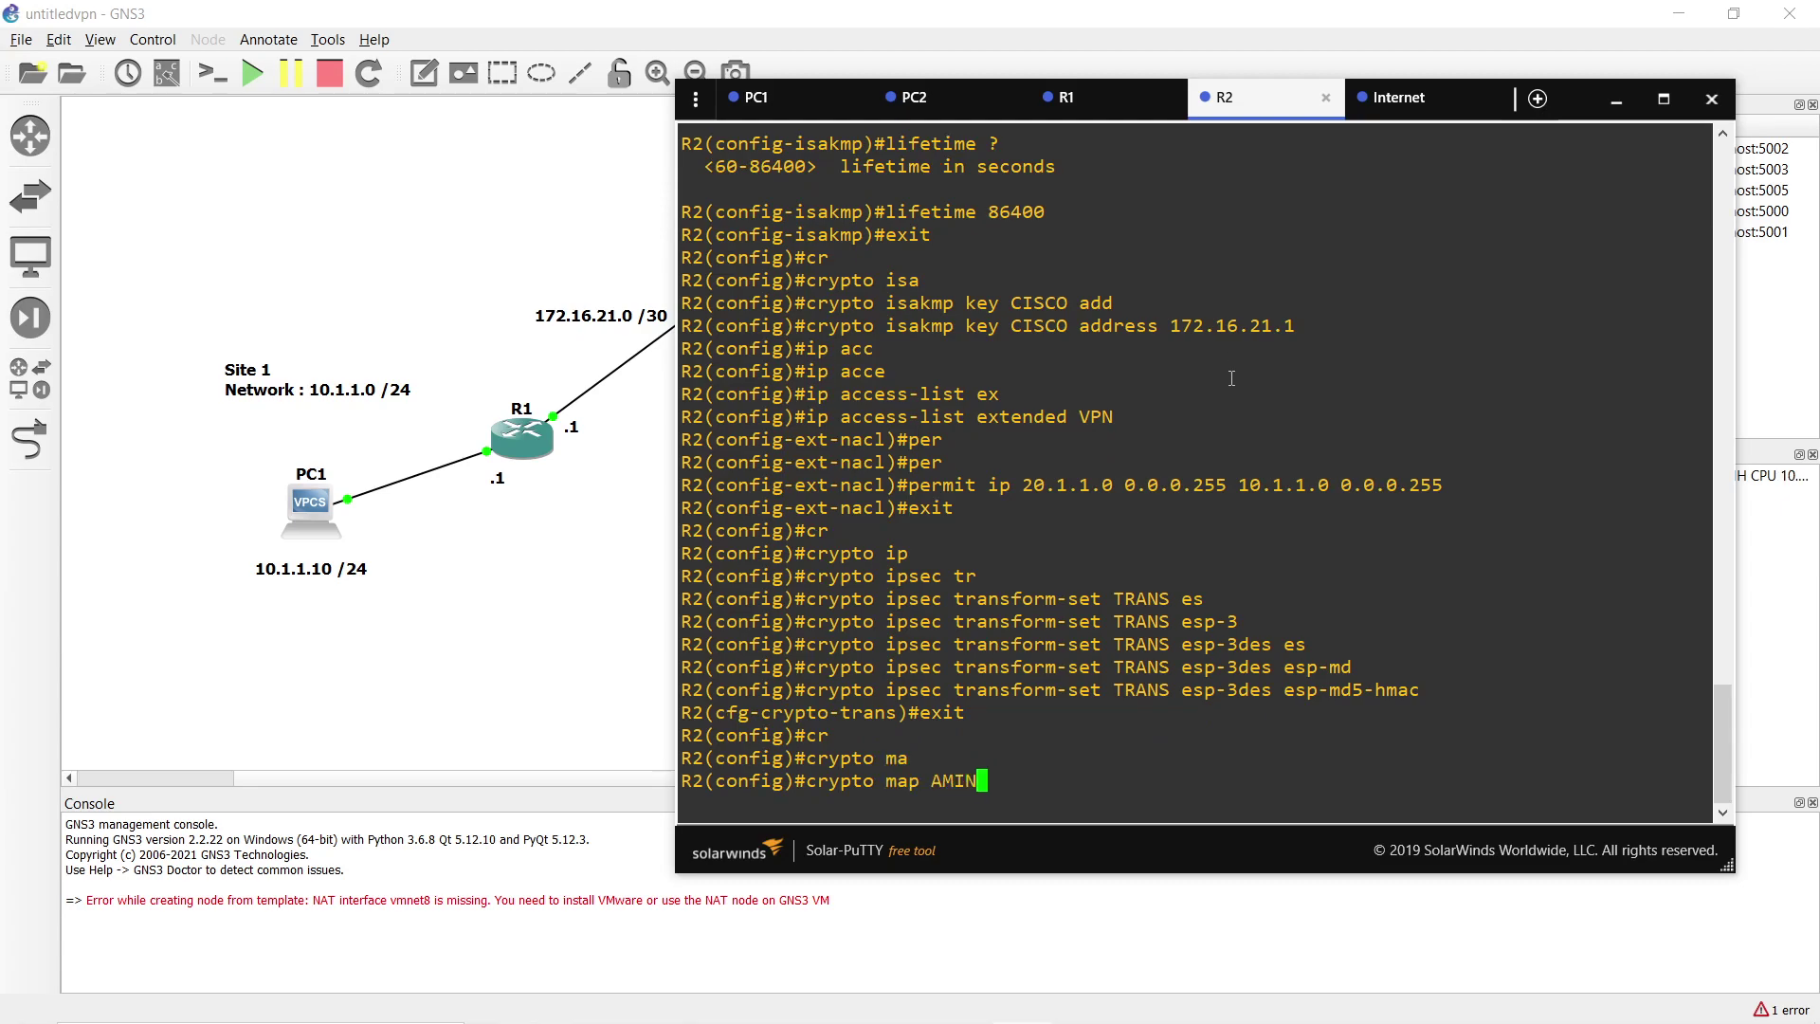
type(" 10 ip")
key("Tab")
type("sec-is")
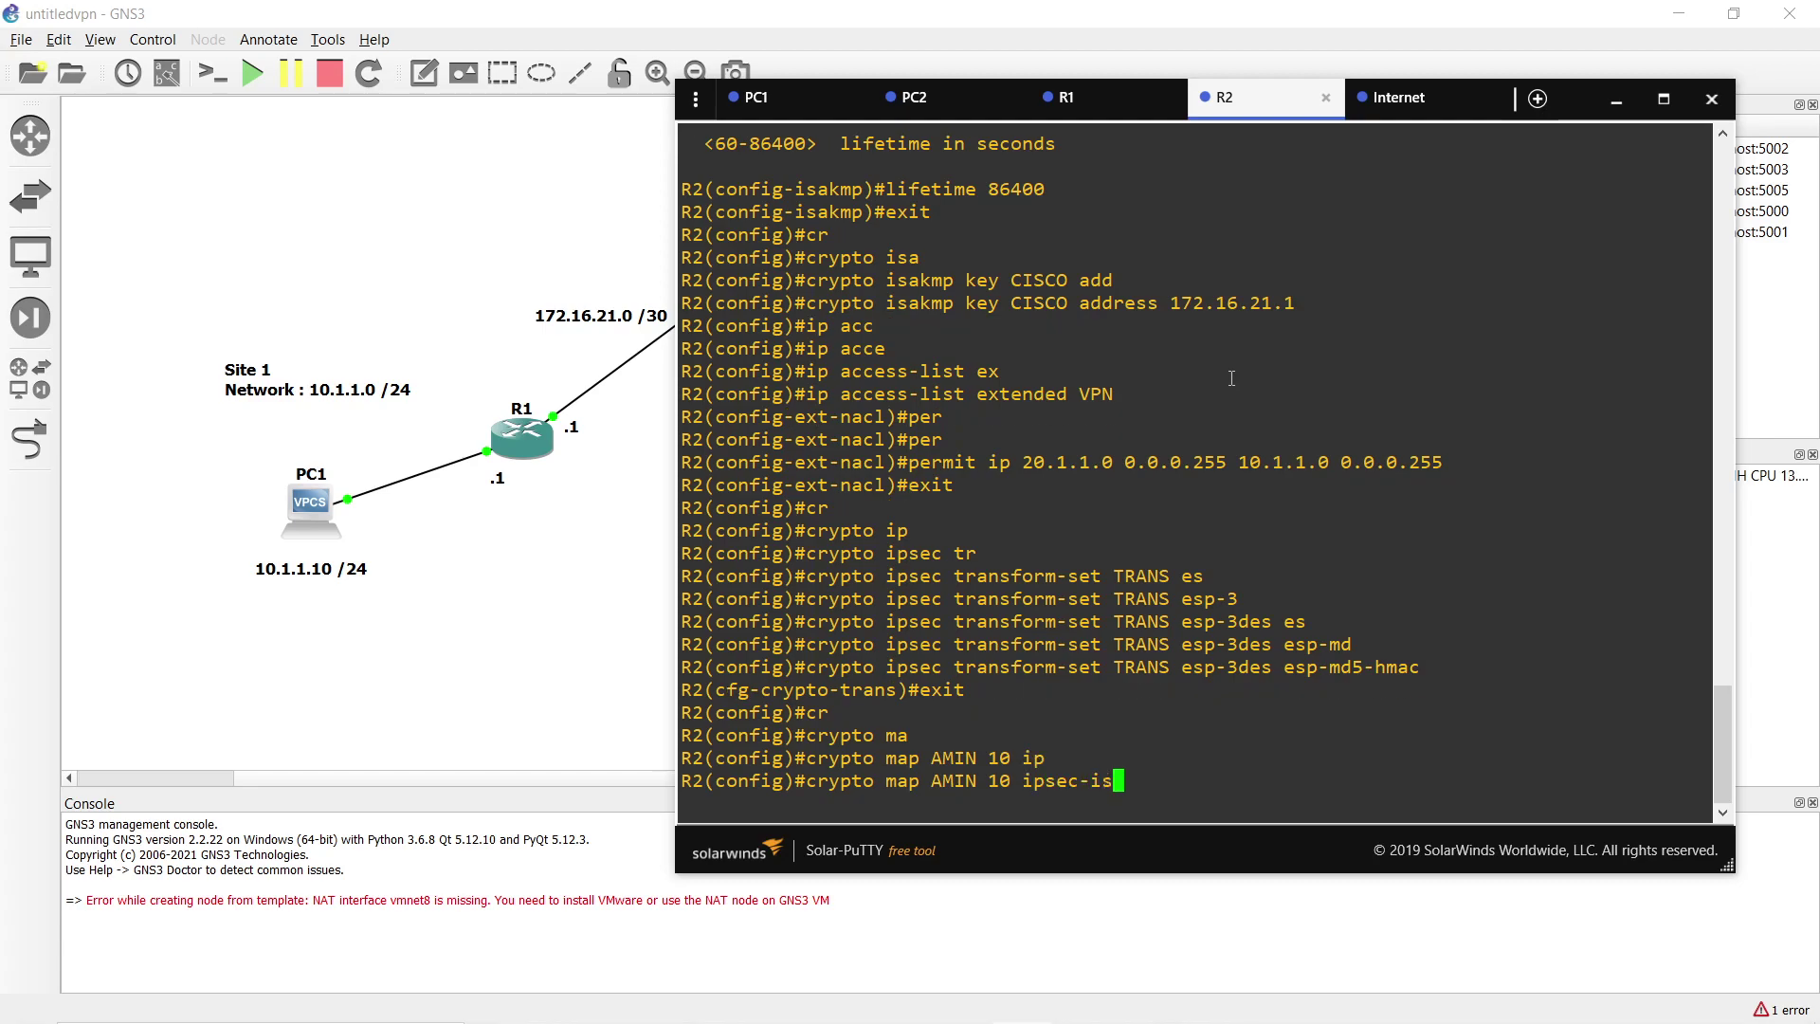
key("Tab")
key("Return")
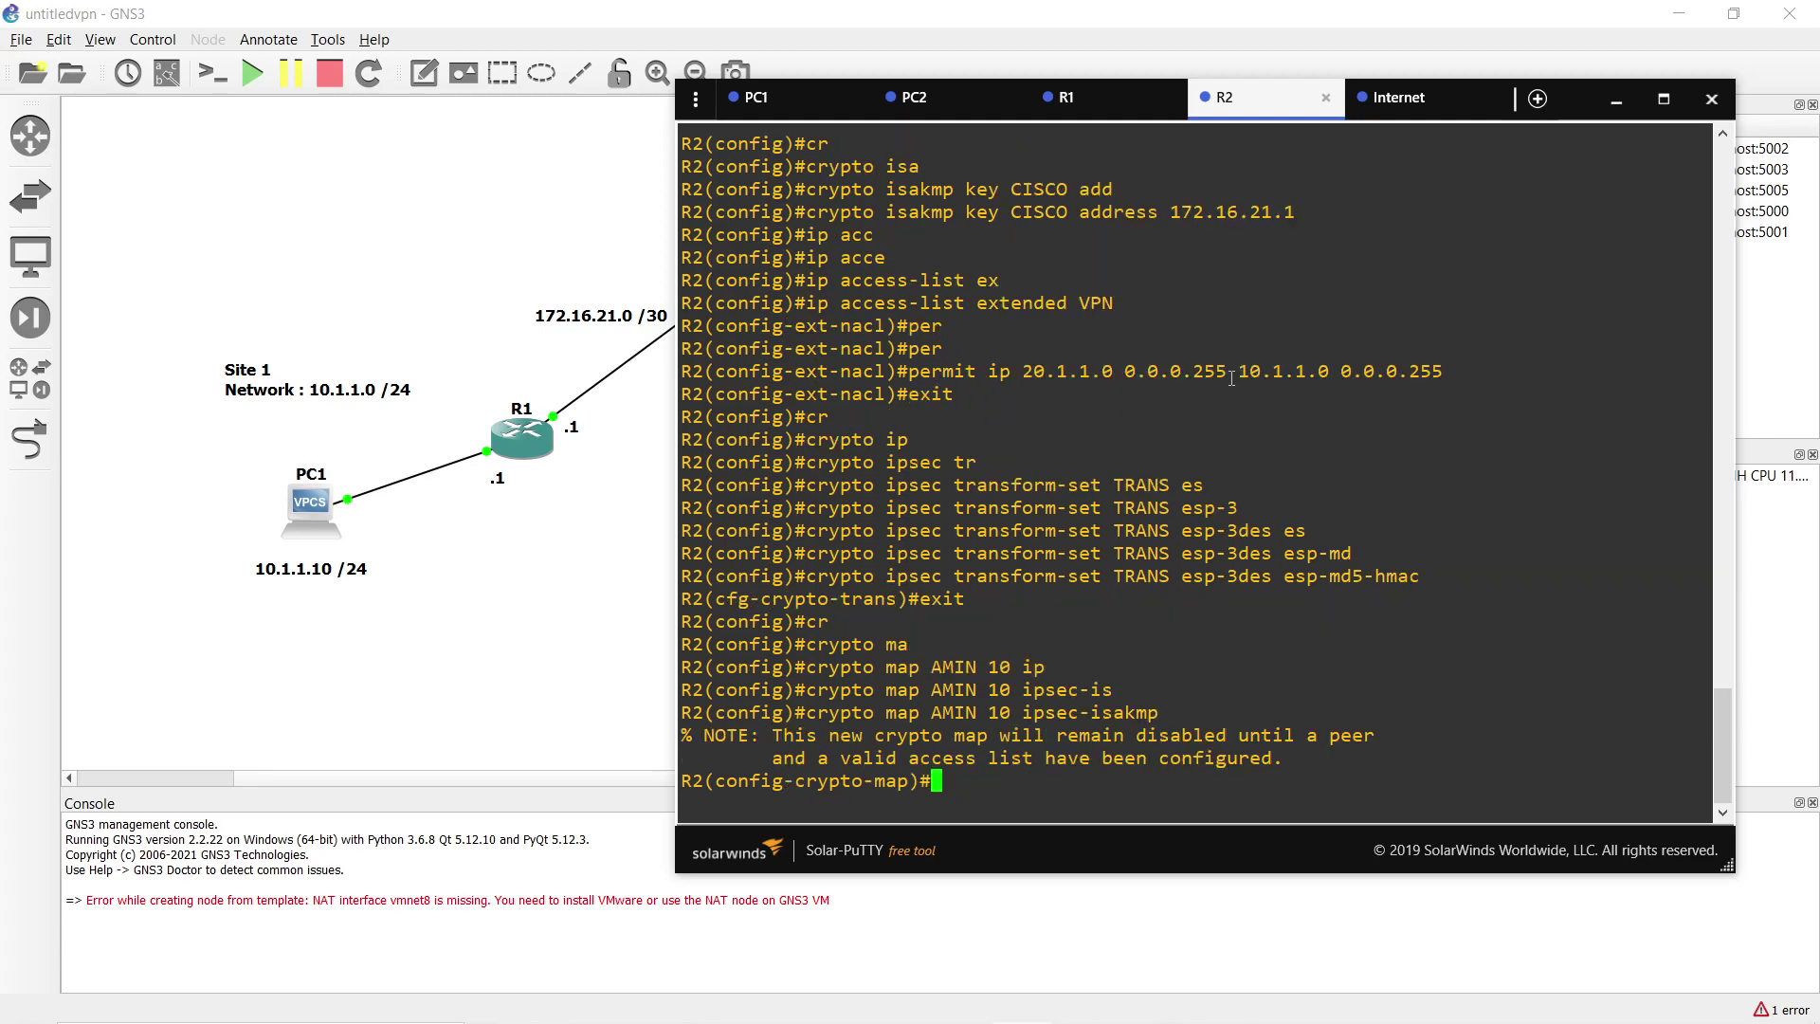
type("se")
key("Tab")
type("p")
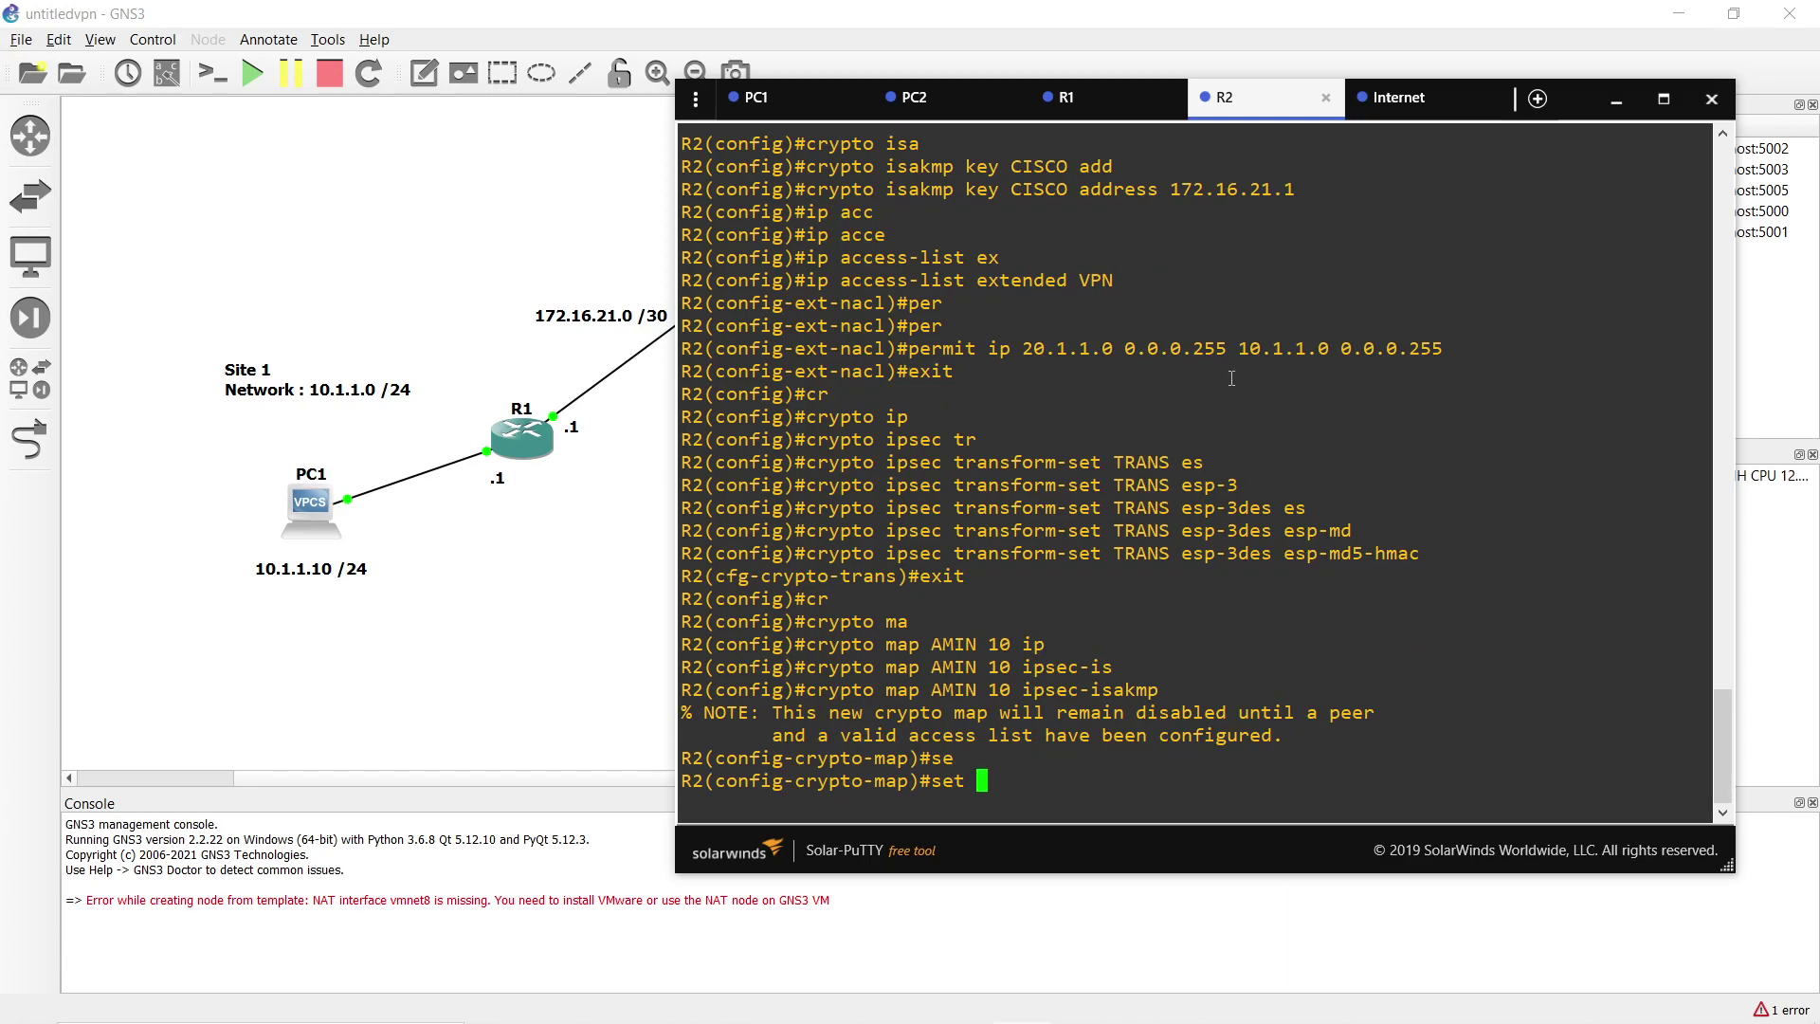
key("Tab")
type("e")
key("Tab")
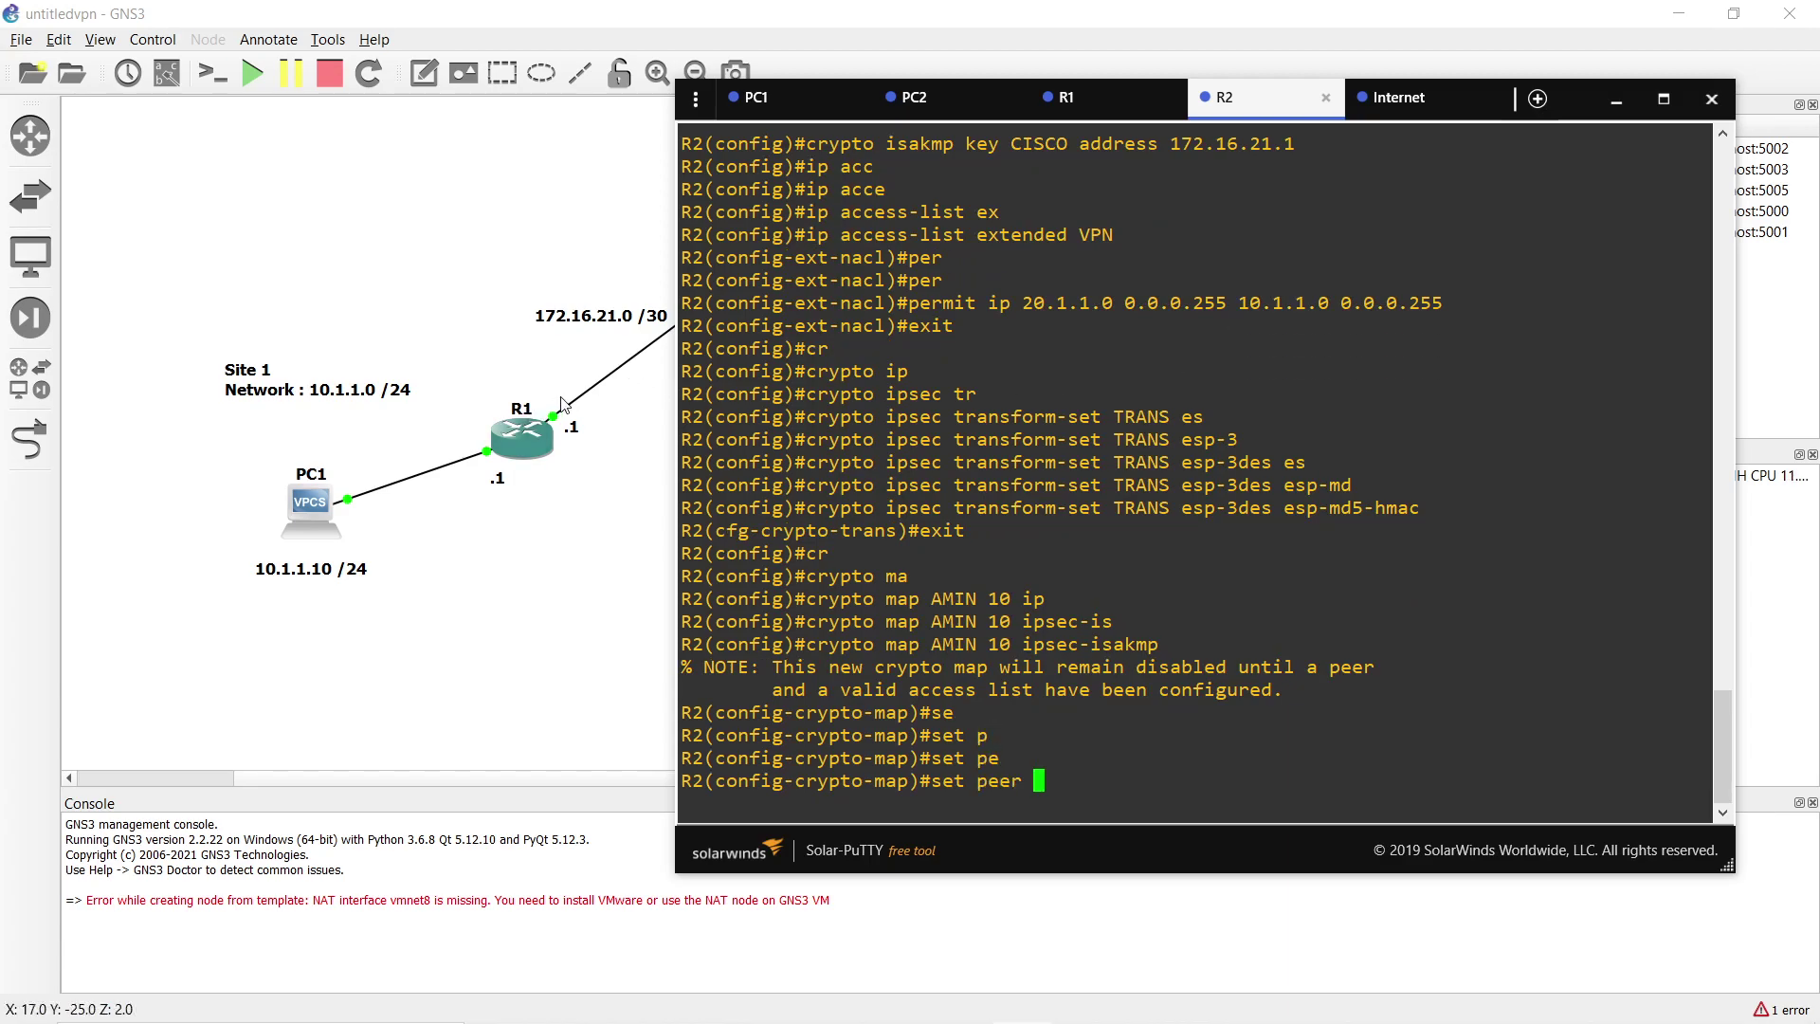
type("172")
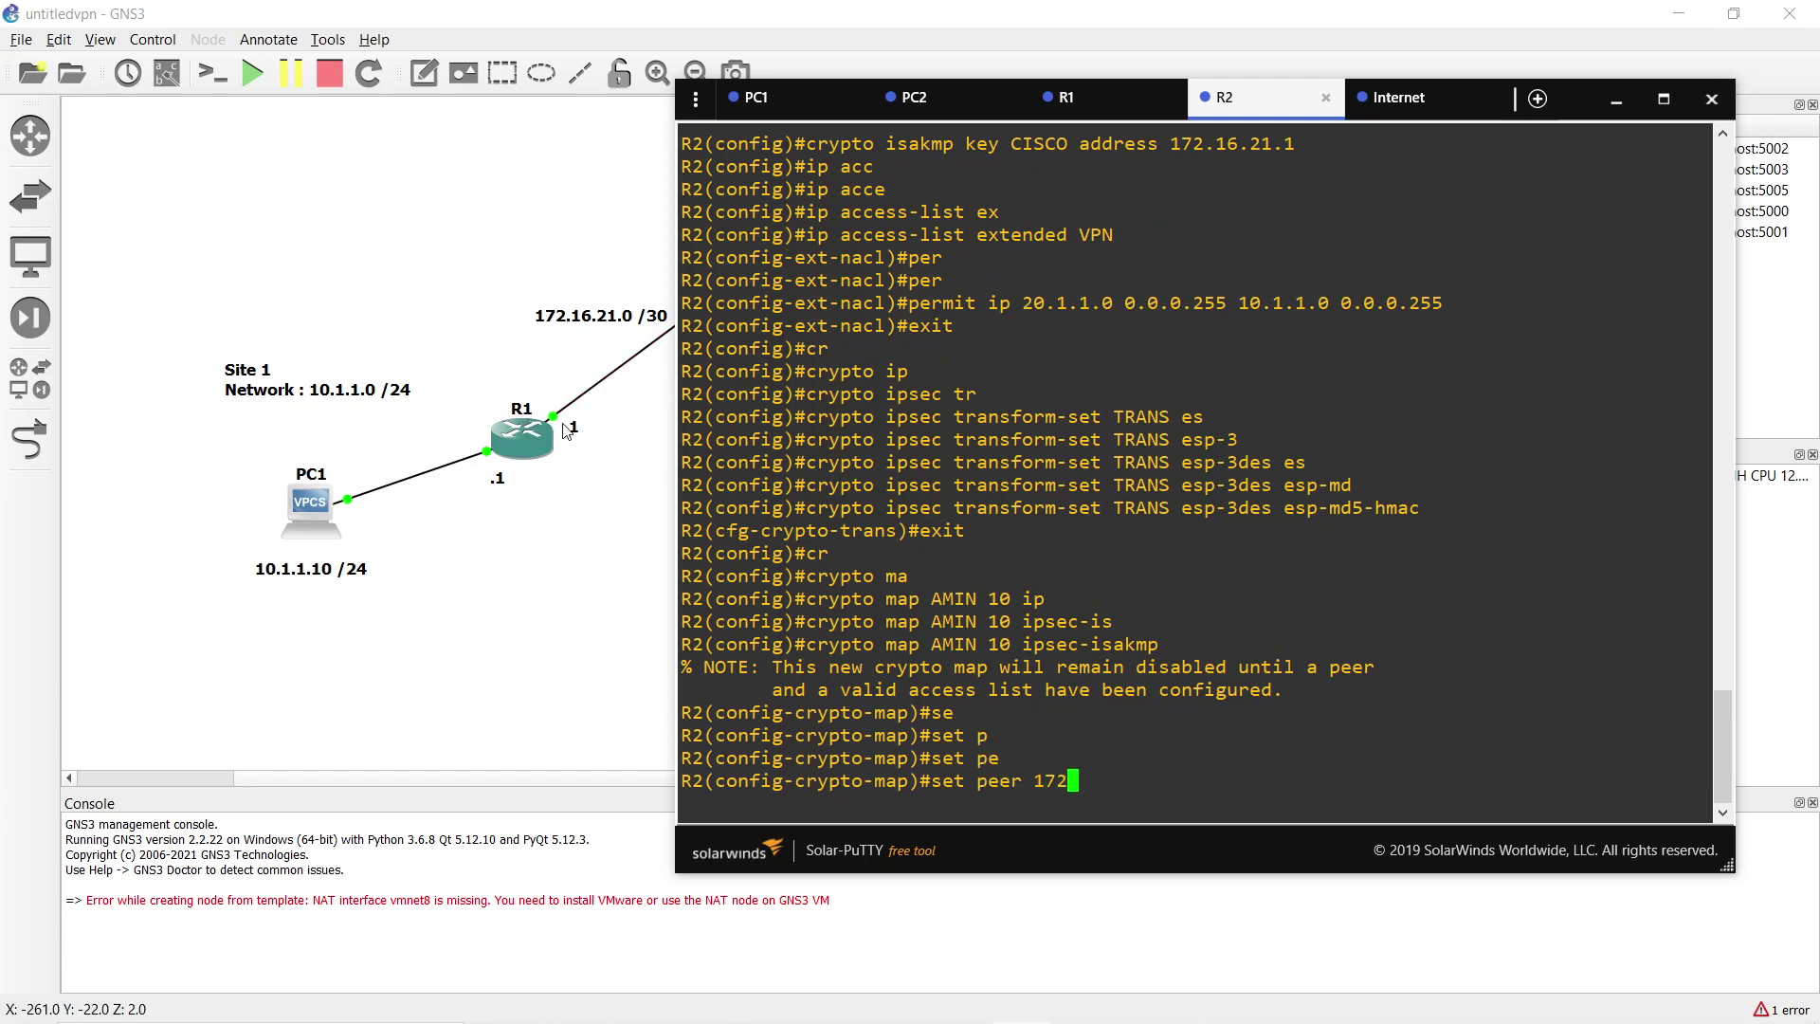
type(".16.21.1")
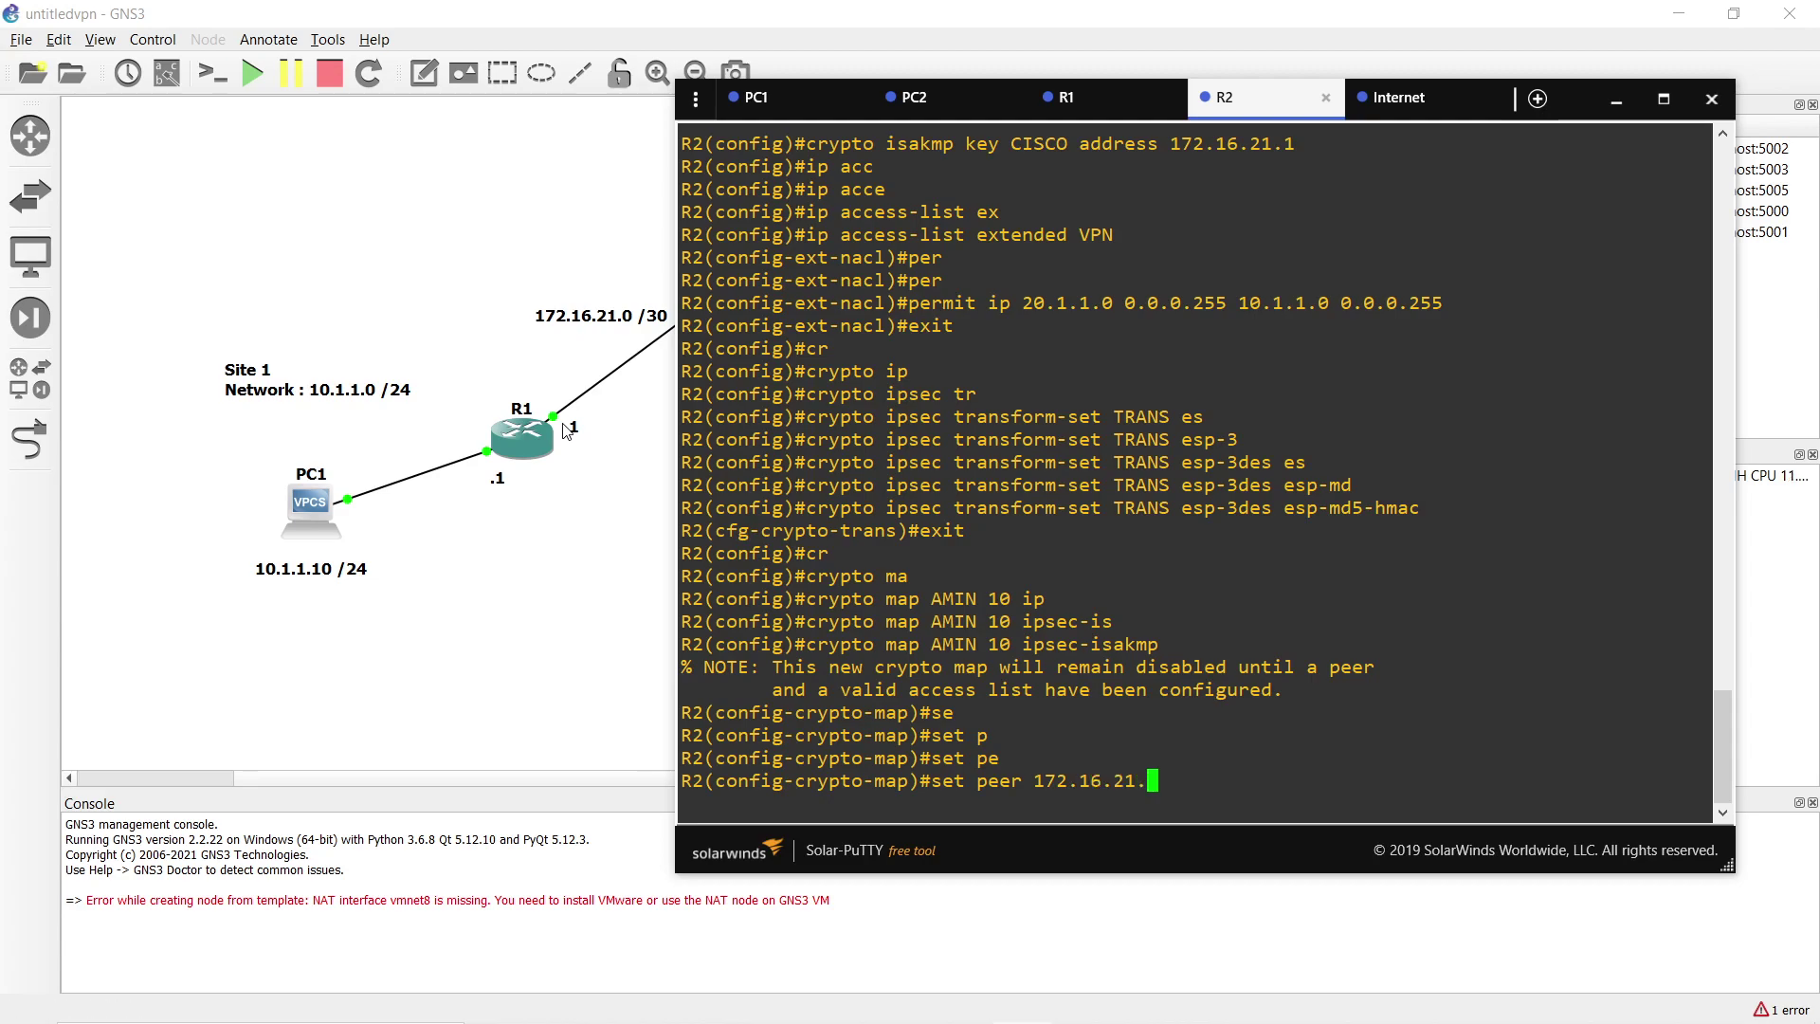
key("Return")
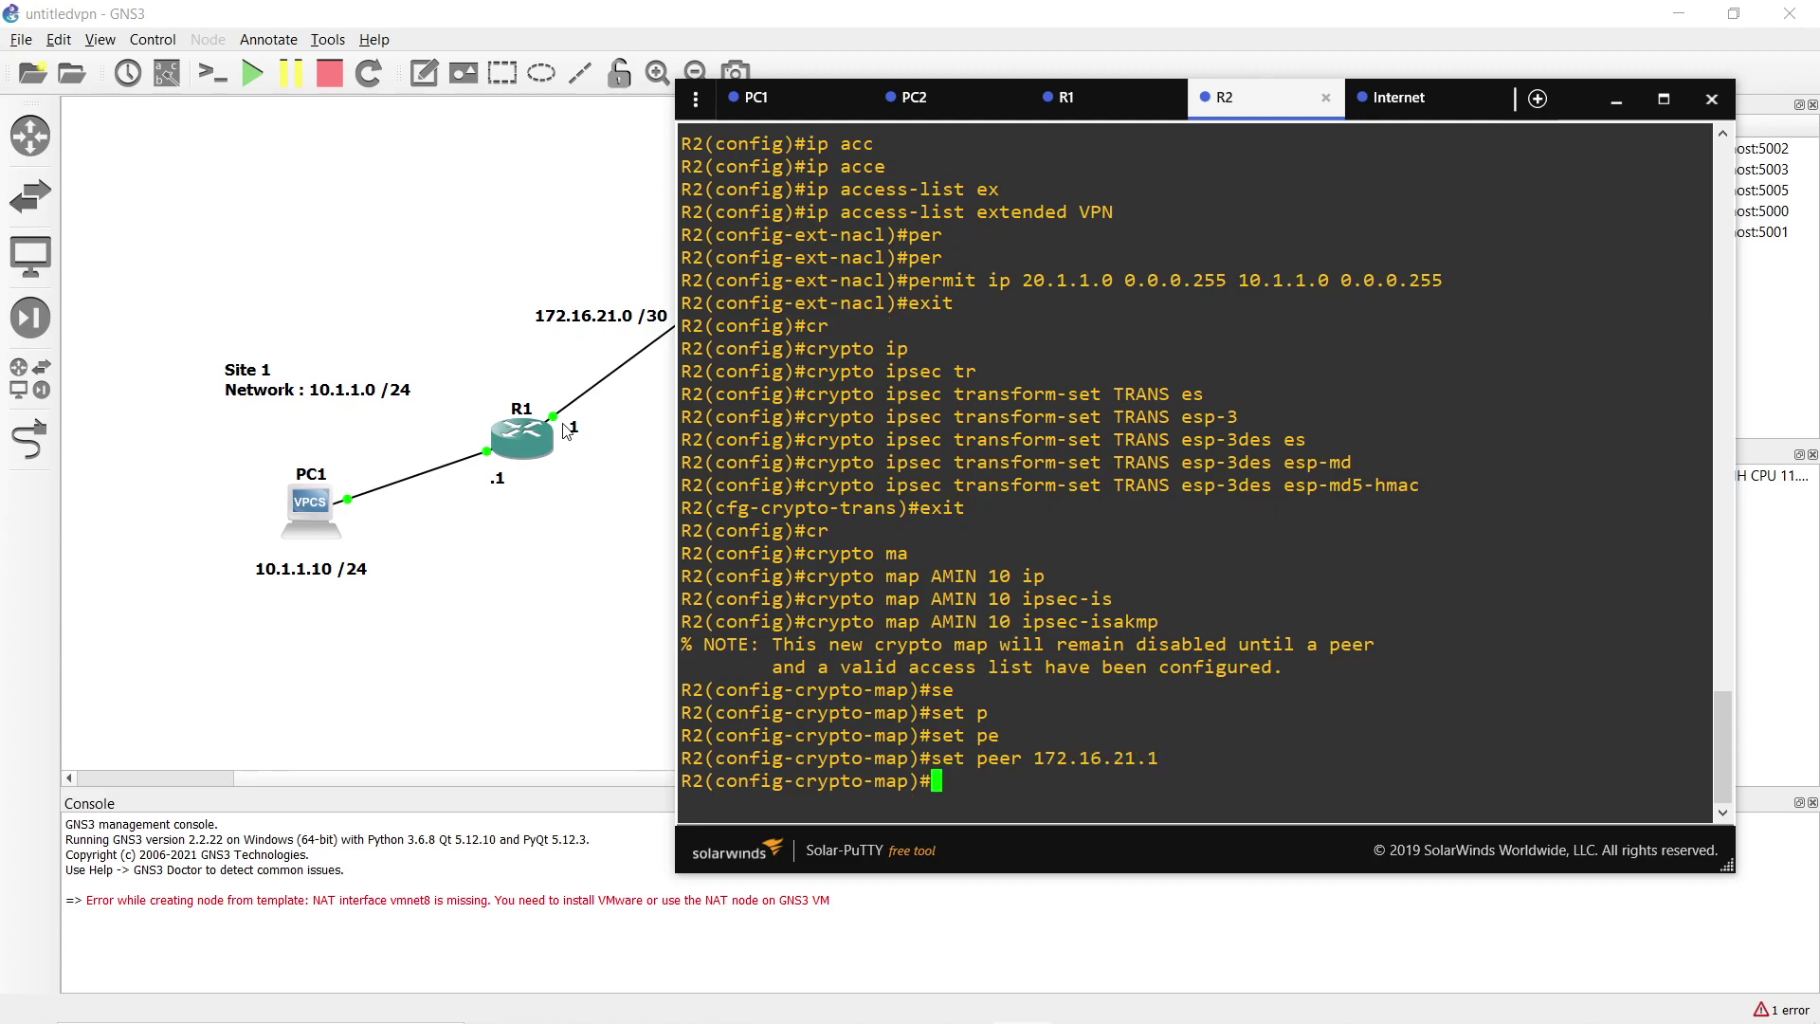
type("se")
key("Tab")
type("tr")
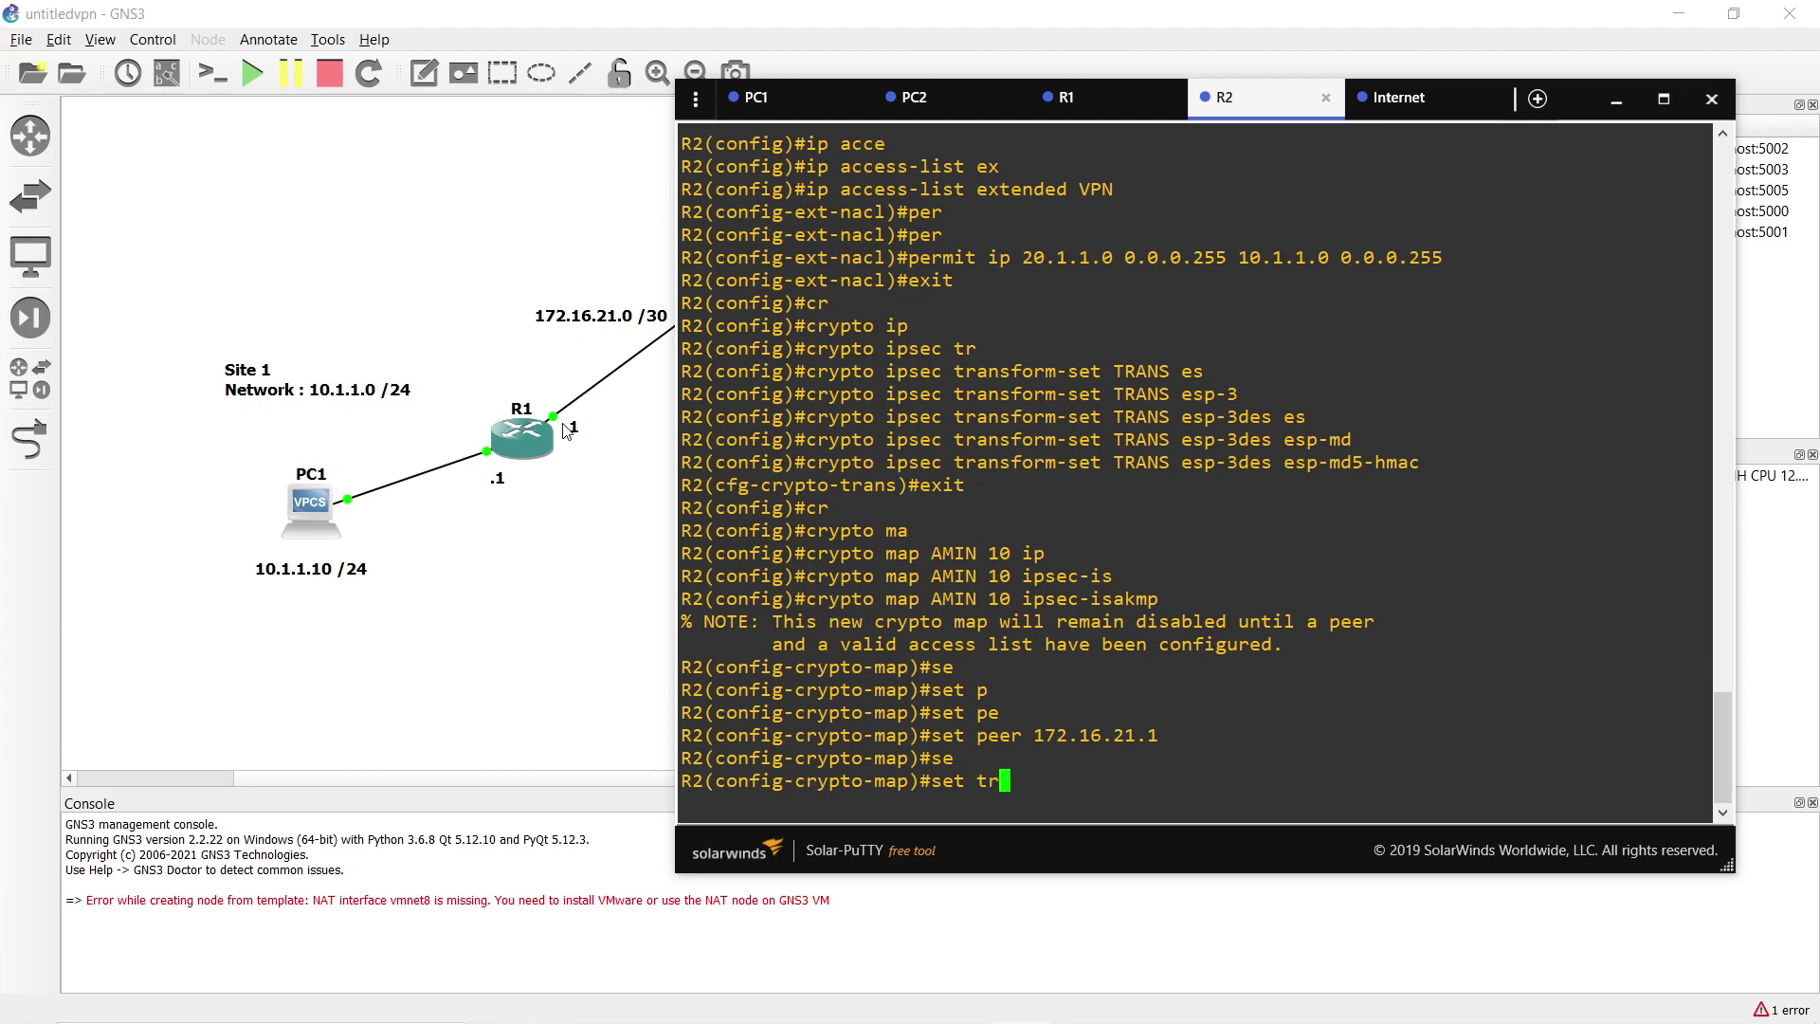
key("Tab")
type("TRANS")
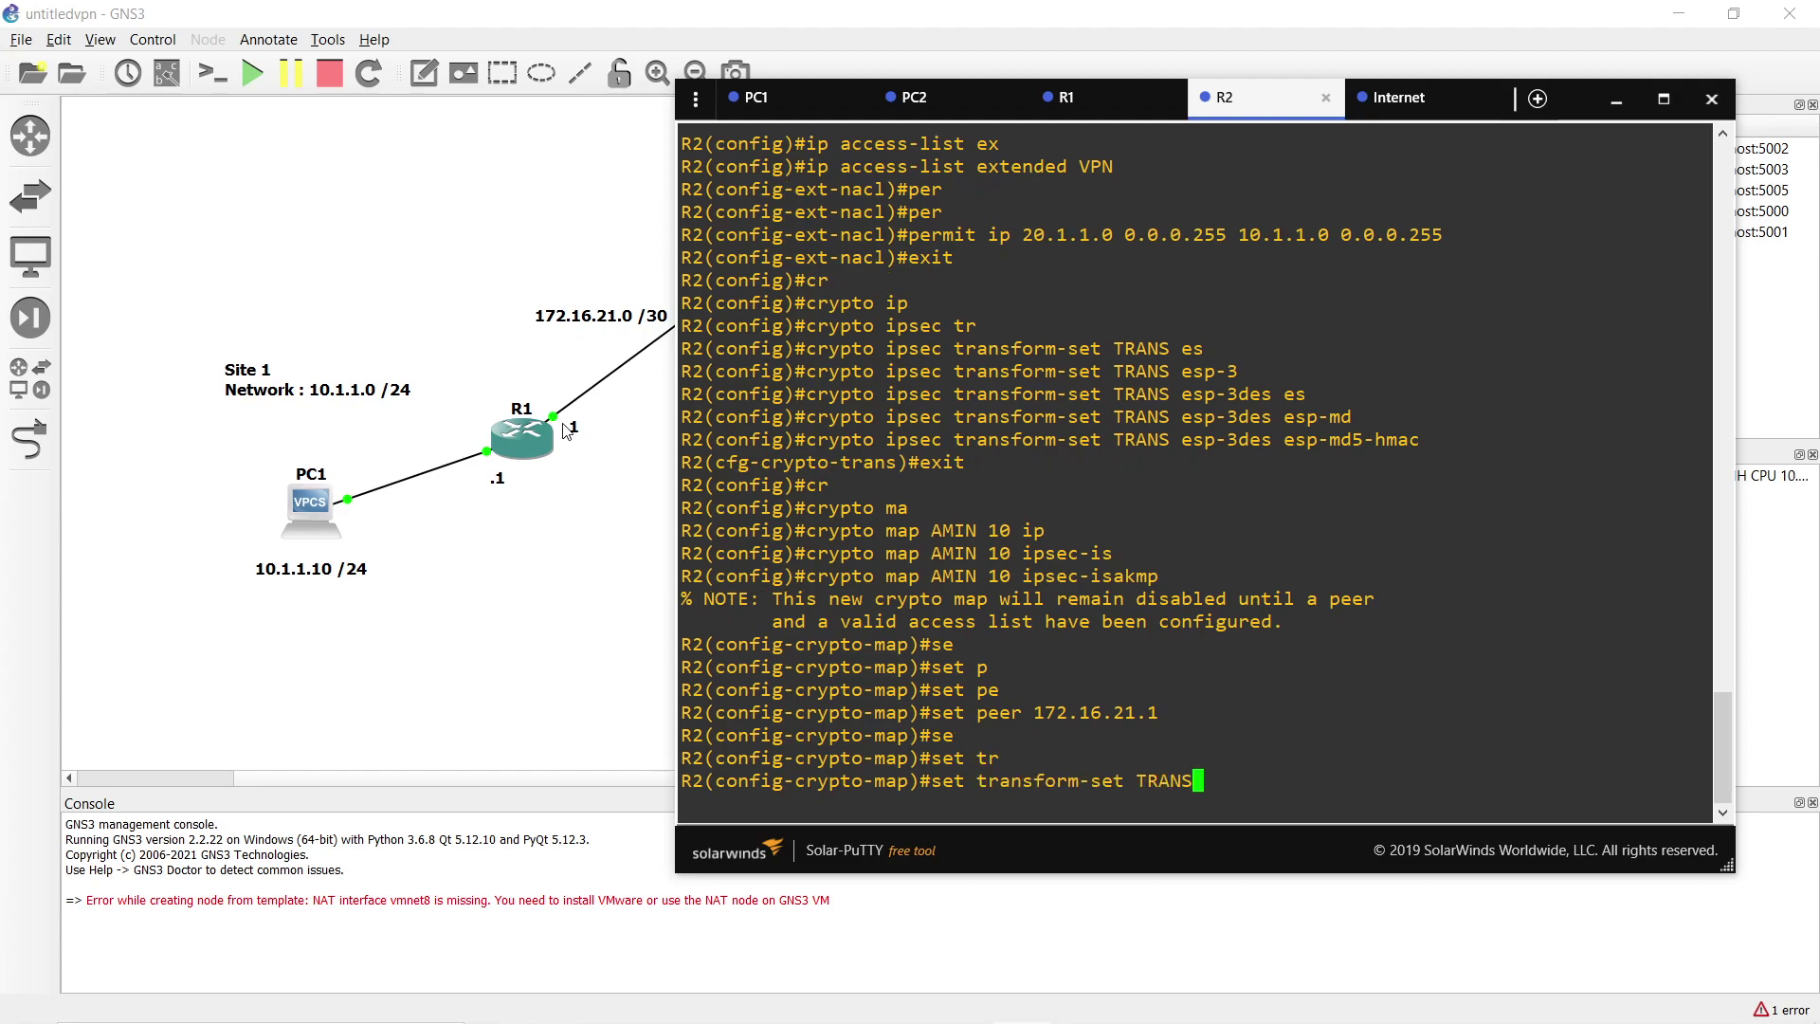
key("Return")
type("match ")
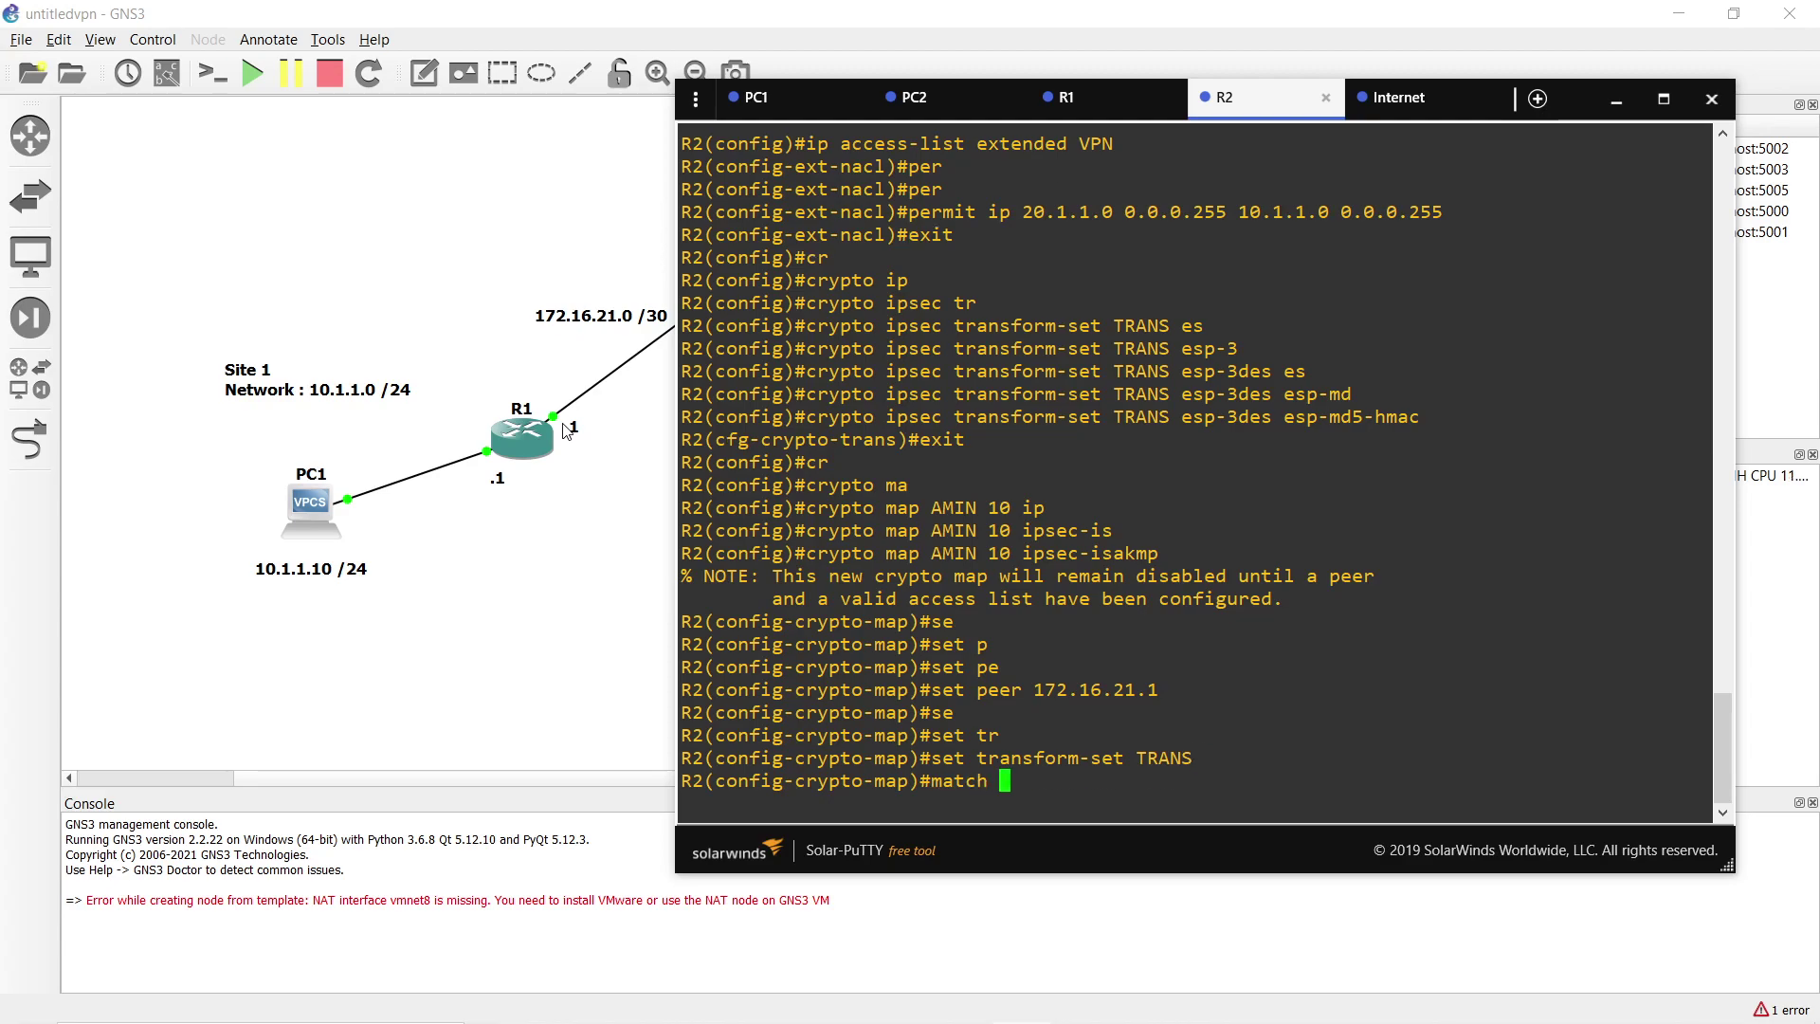
type("add")
key("Tab")
type("VPN")
key("Return")
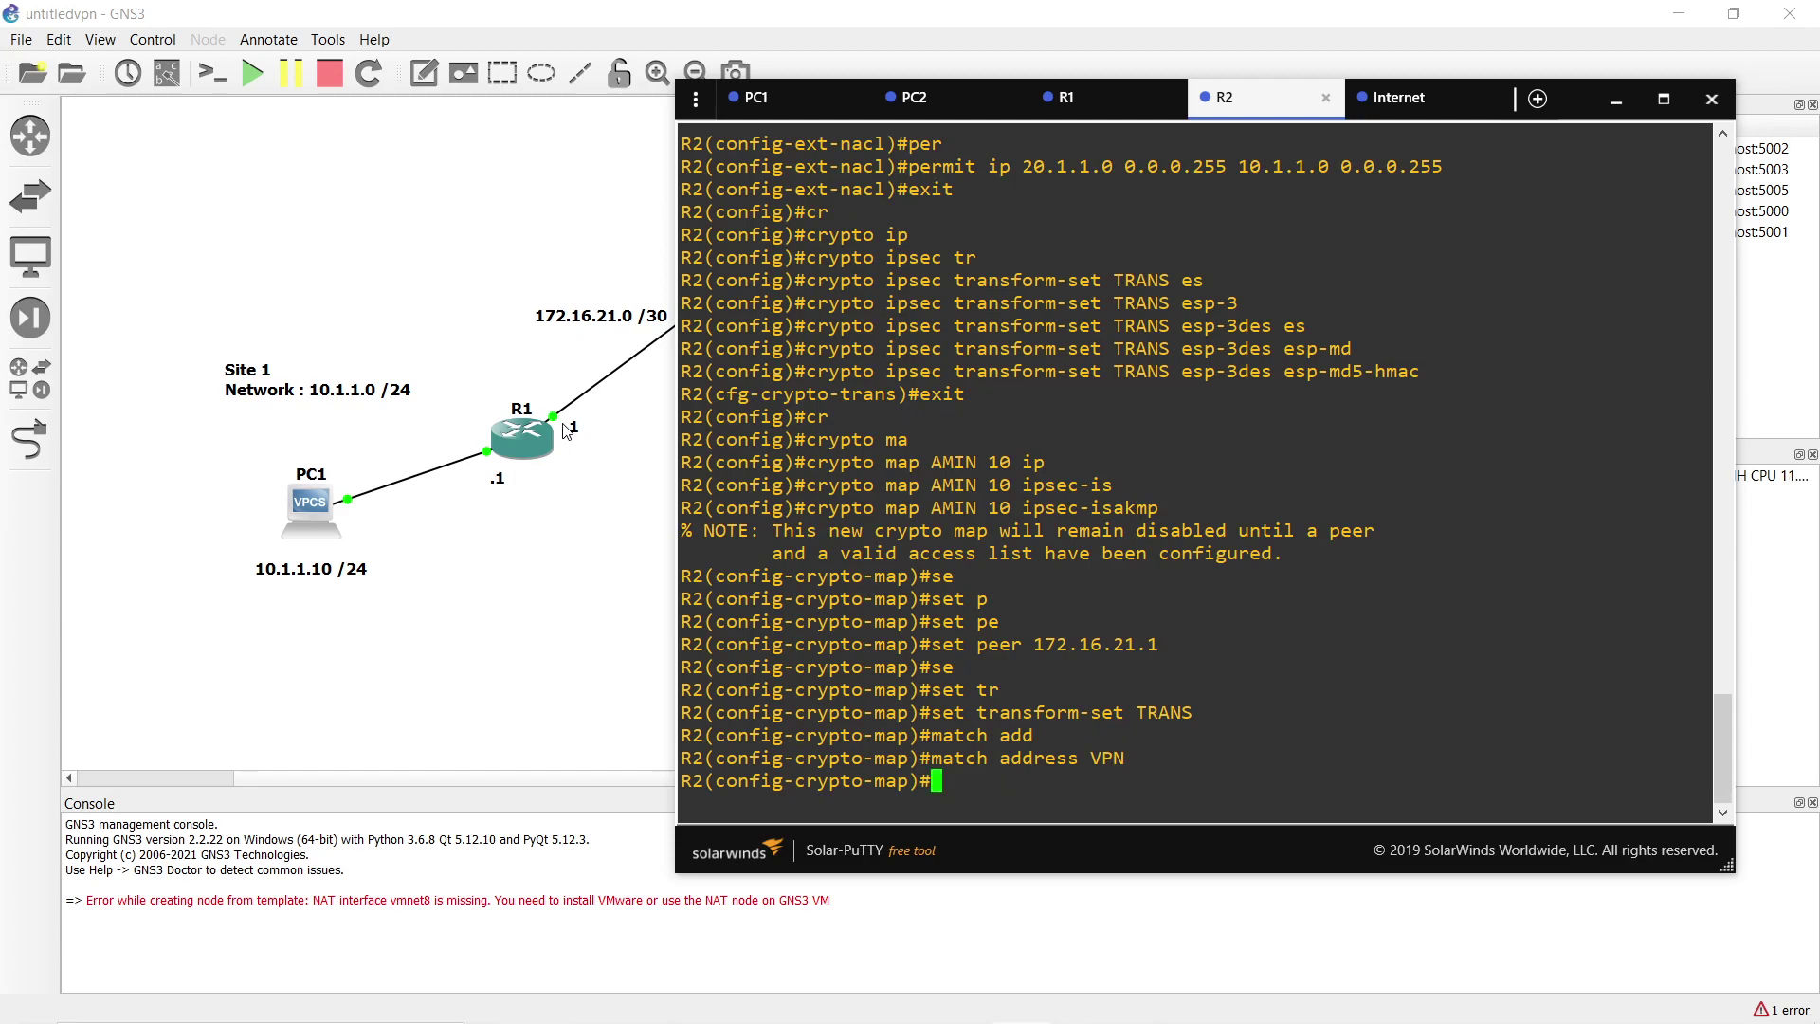
Apply crypto map AMIN to R2's interface fa 0/0.
type("int fa 0/0")
key("Return")
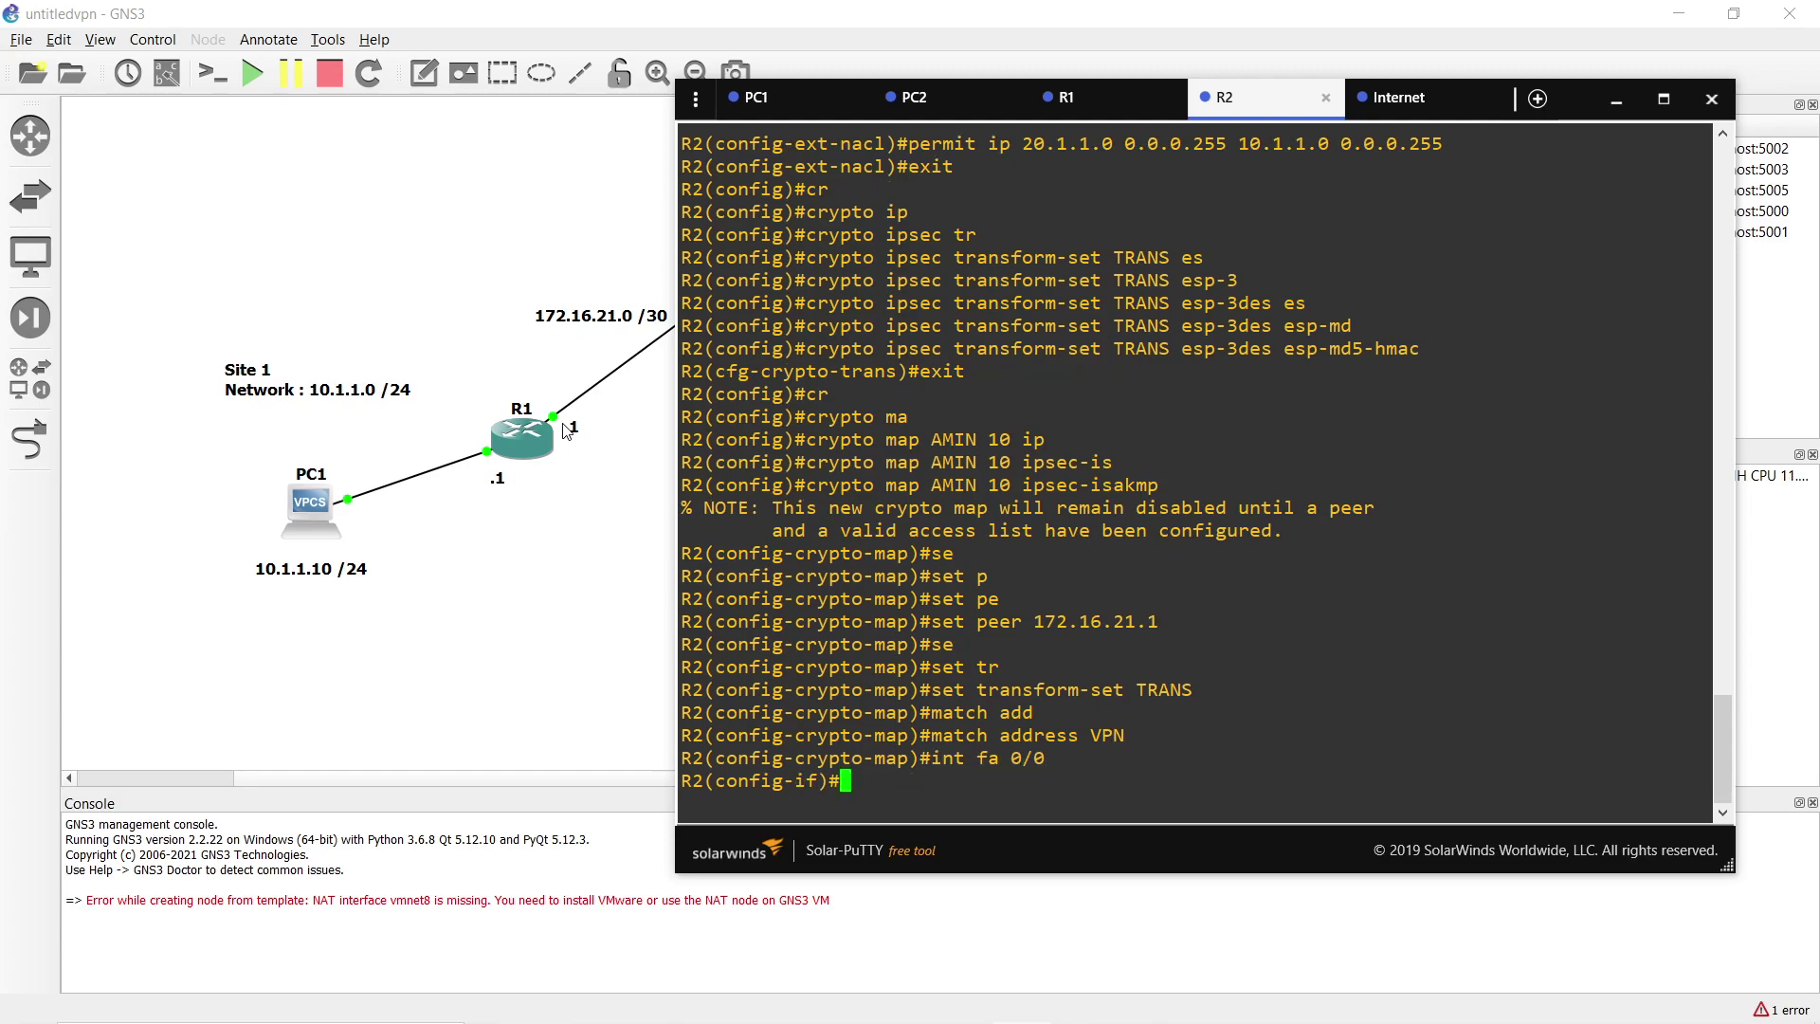
type("cr")
key("Tab")
type("m")
key("Tab")
type("AMIN")
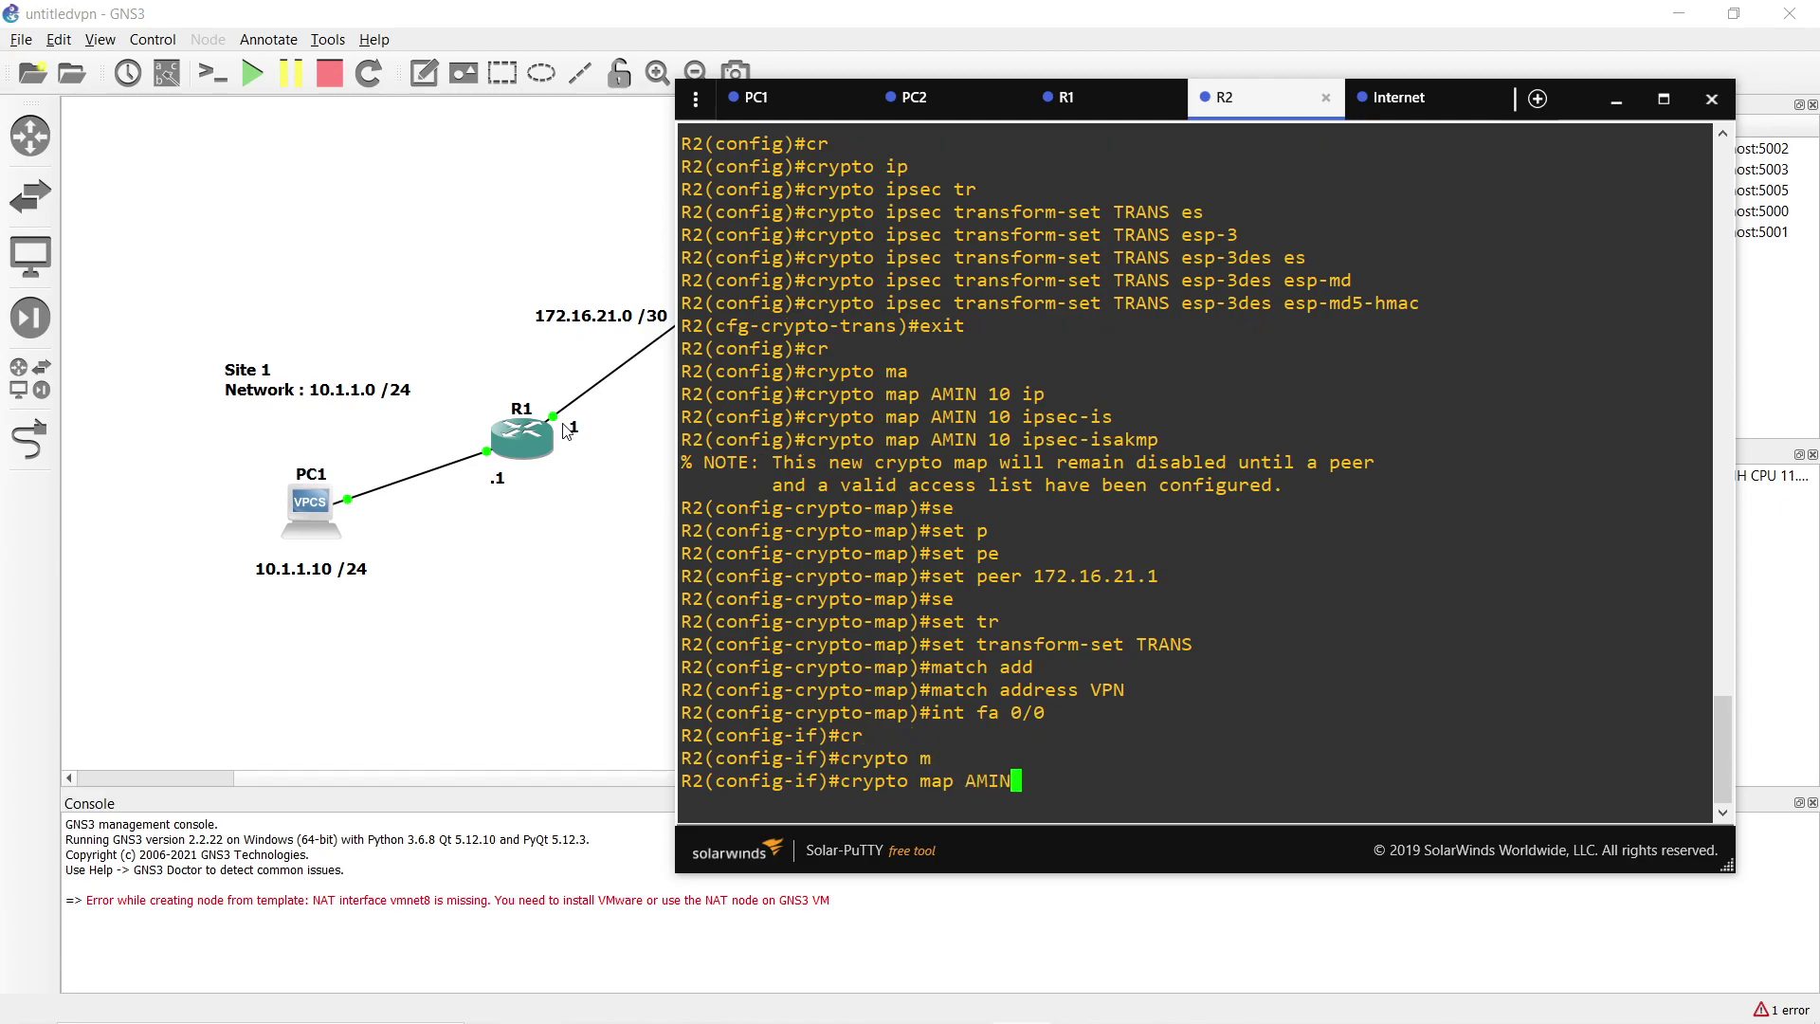
key("Return")
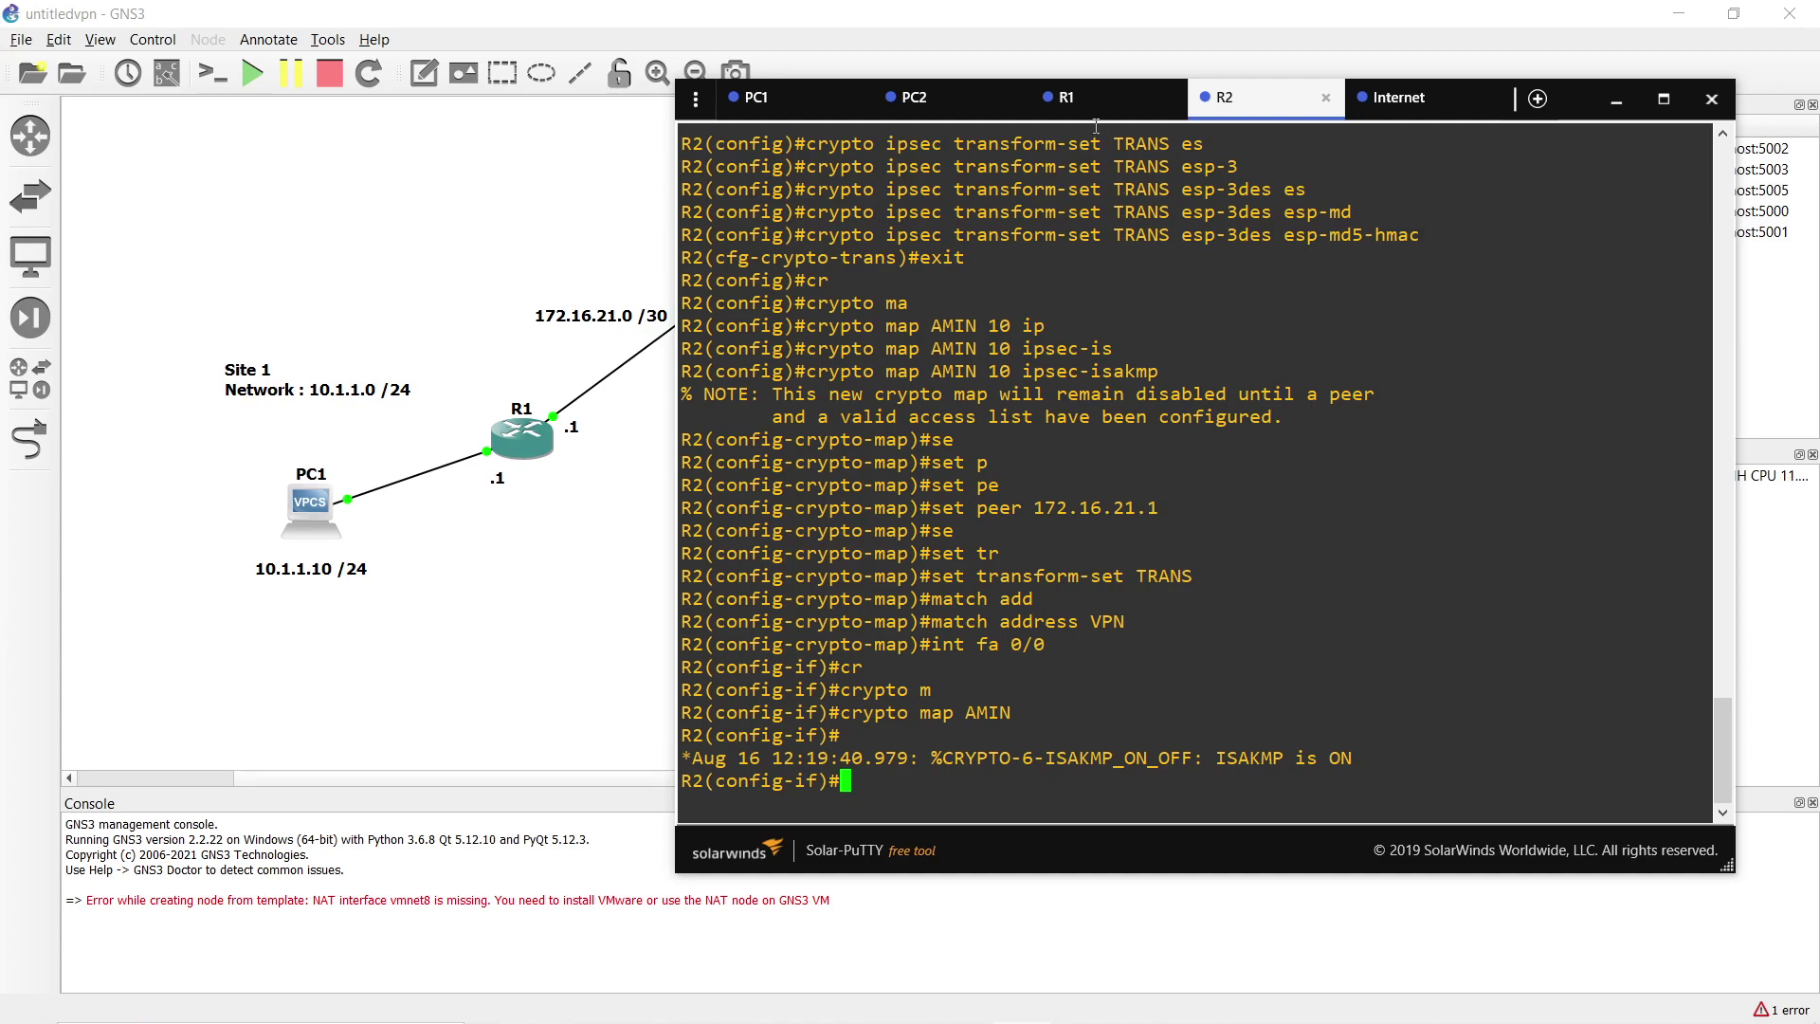
Repeat PC1's ping to 20.1.1.20, getting replies on sequences 4 and 5 after timeouts.
left_click(1060, 97)
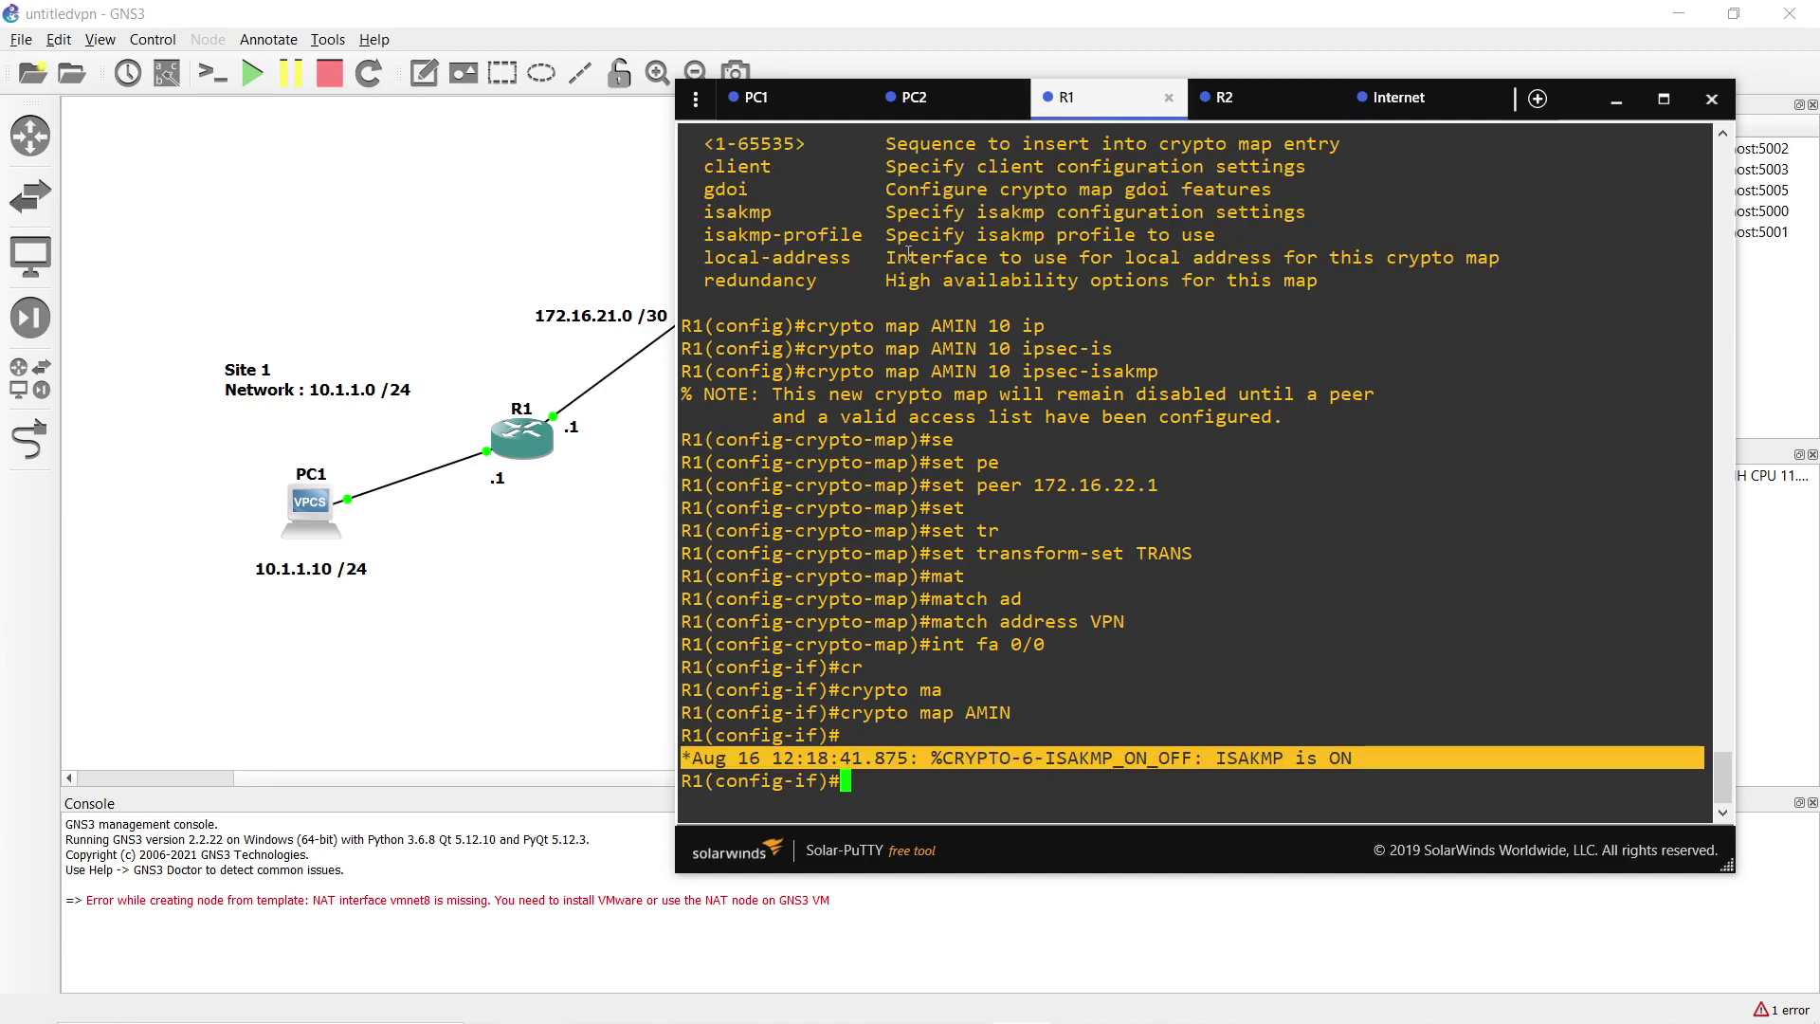
left_click(1227, 106)
left_click(756, 97)
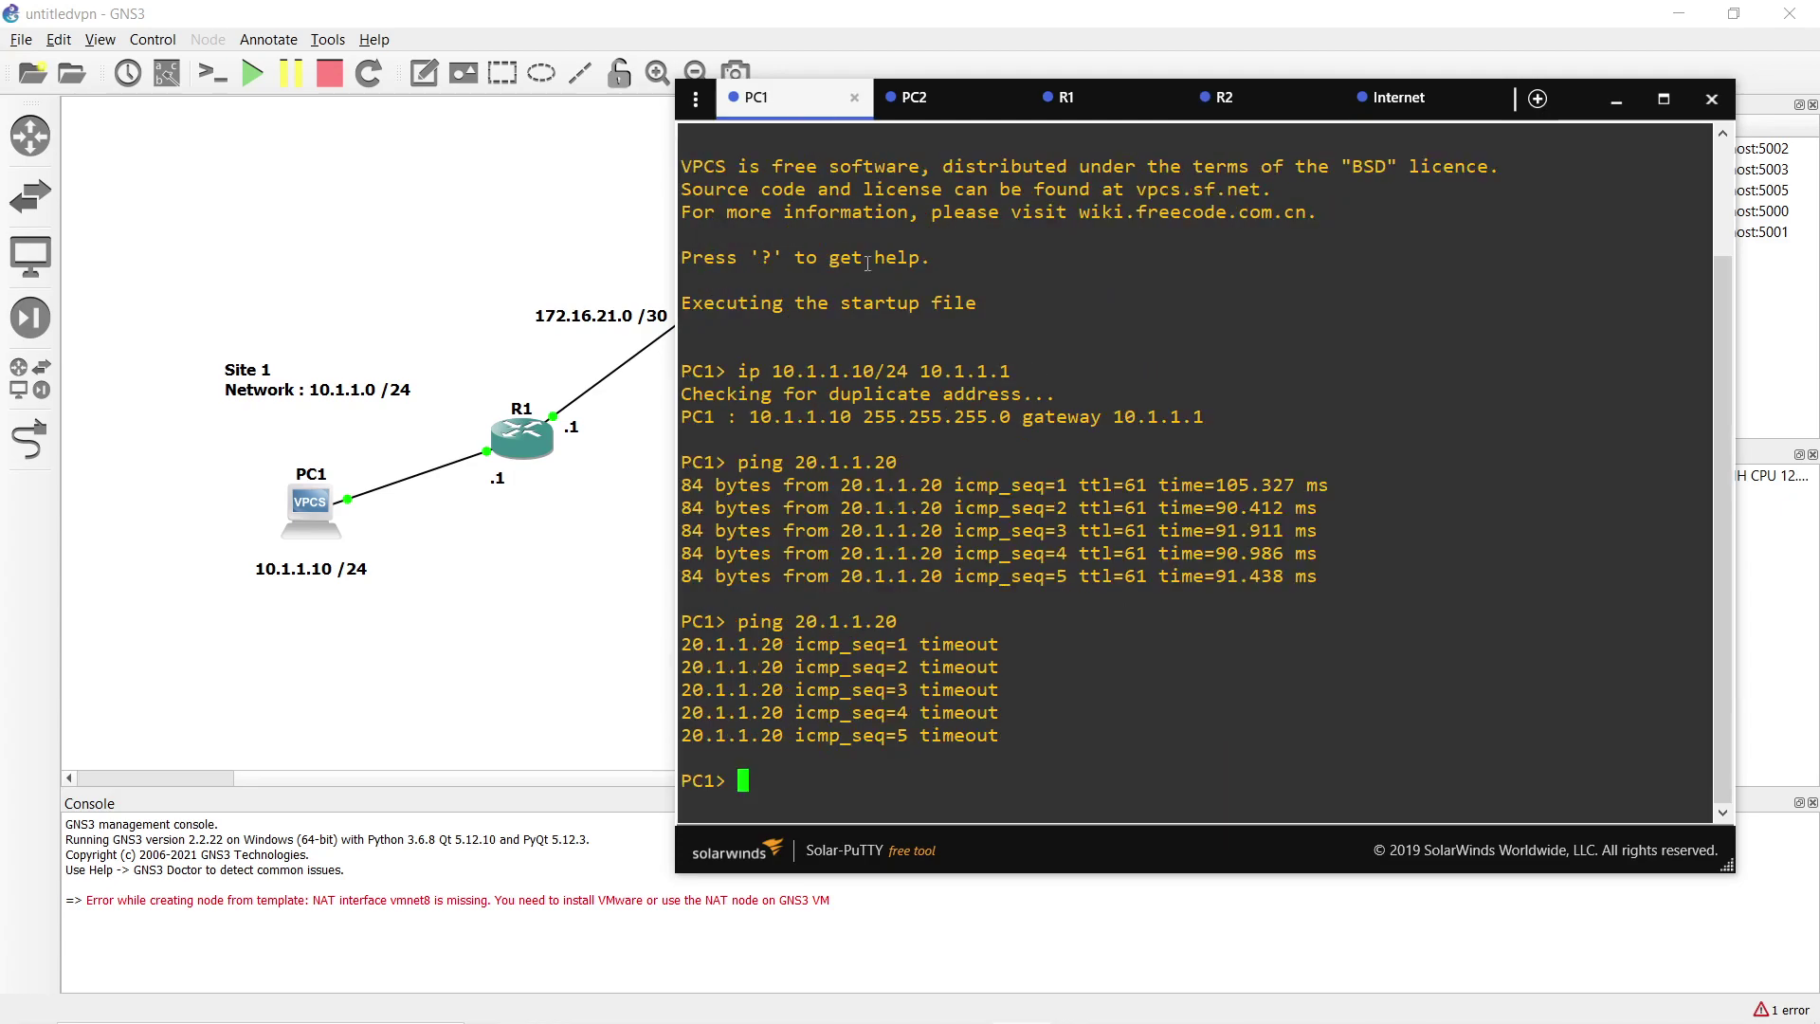
key("Up")
key("Return")
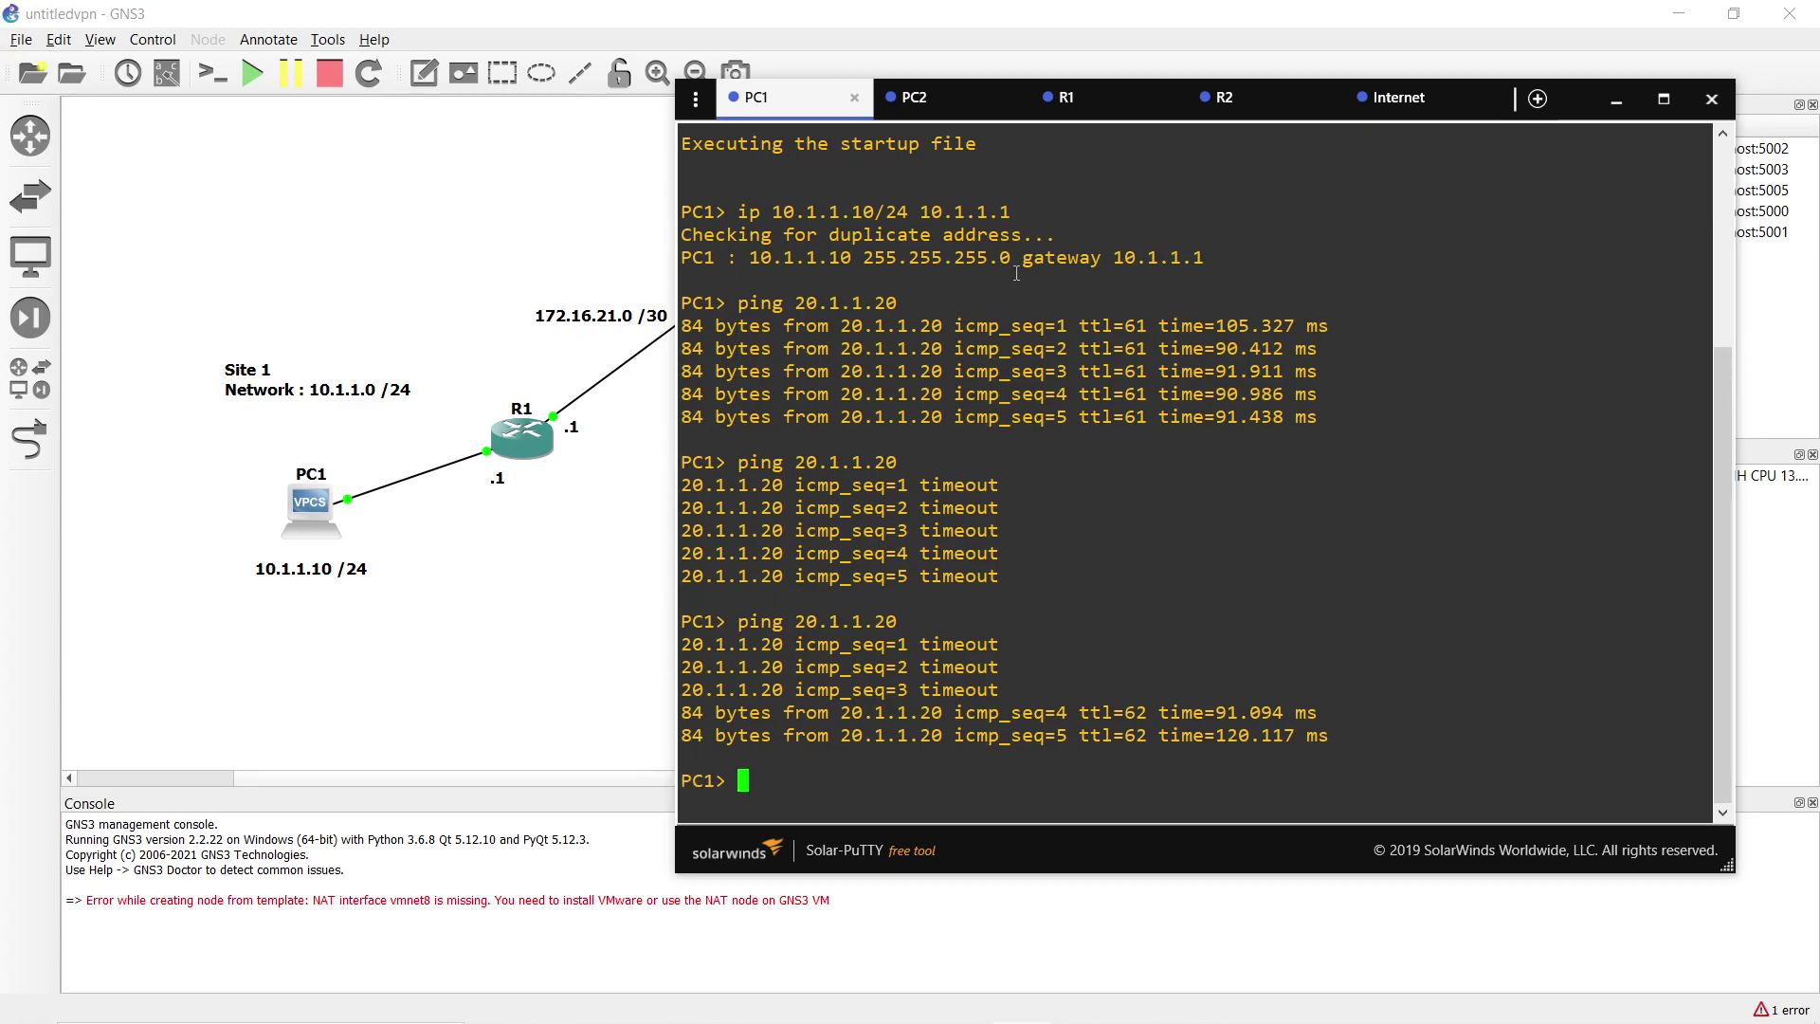
Save the running configurations of R1 and R2 with do wr, confirming the overwrite.
left_click(1116, 96)
type("do wr")
key("Return")
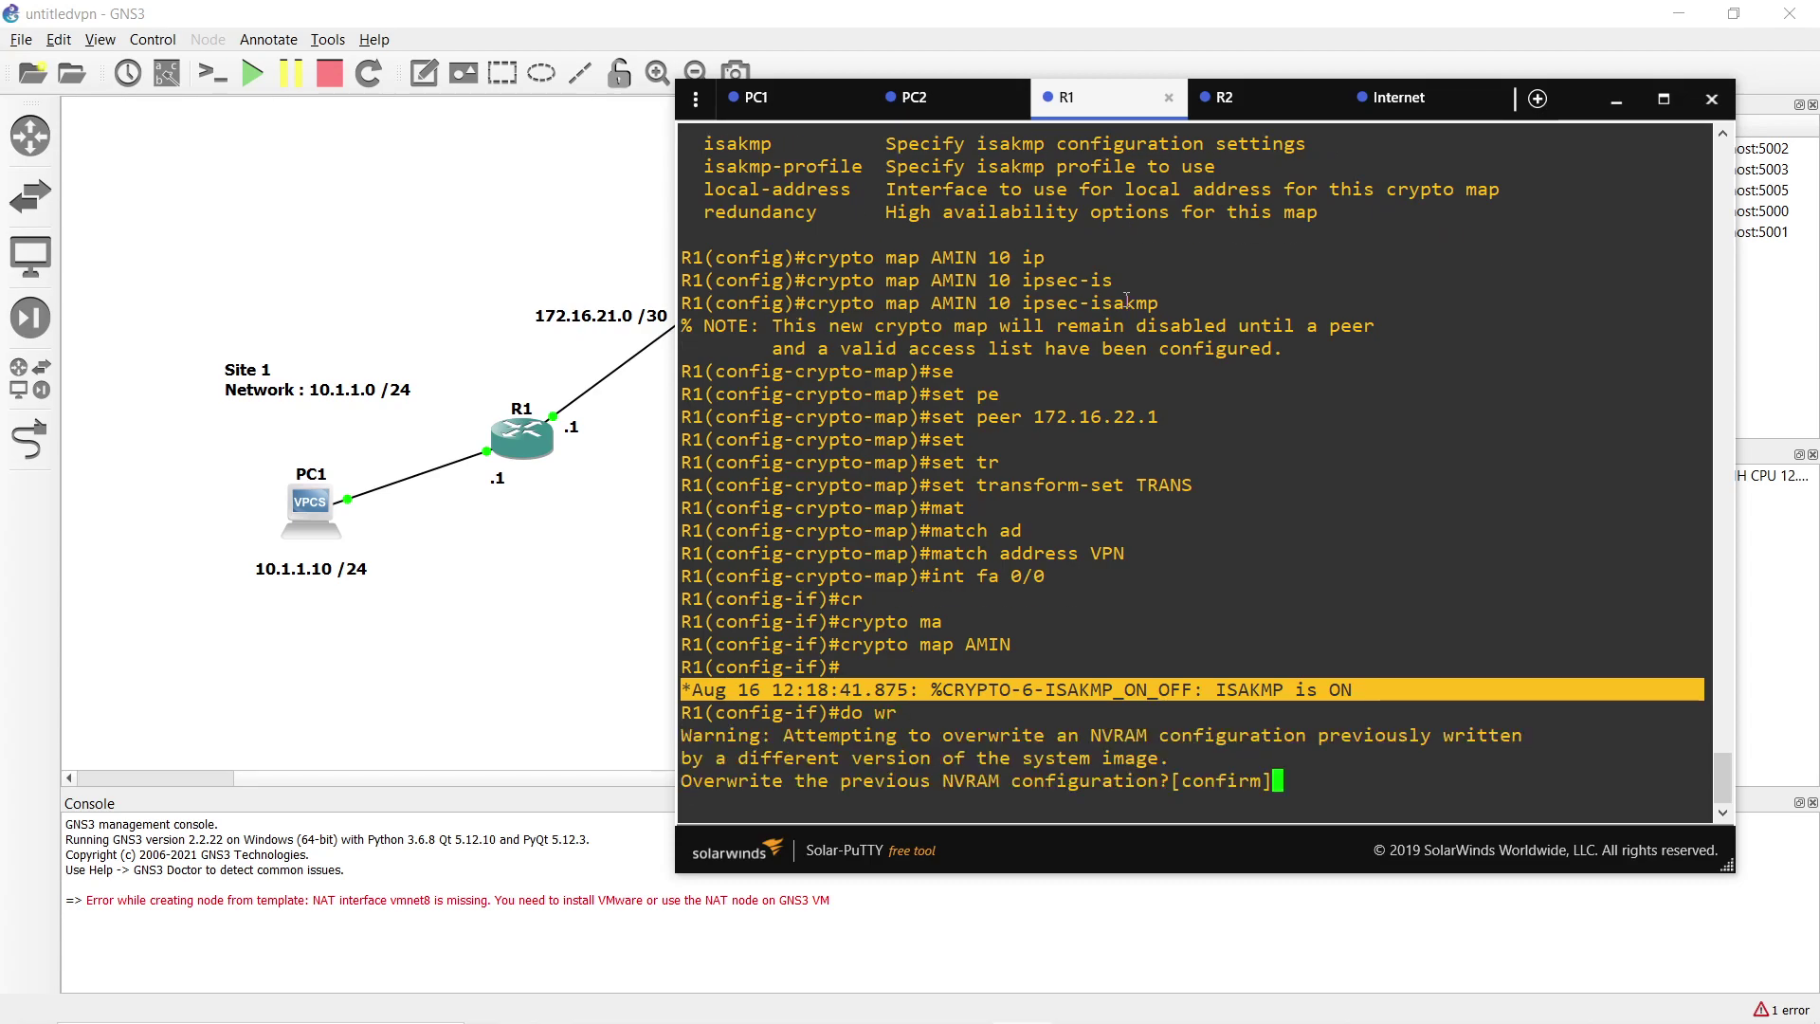
key("Return")
left_click(1232, 97)
type("do wr")
key("Return")
key("Return")
left_click(1065, 97)
type("end")
key("Return")
Page through R1's running configuration, checking crypto map AMIN on FastEthernet0/0.
type("sh run")
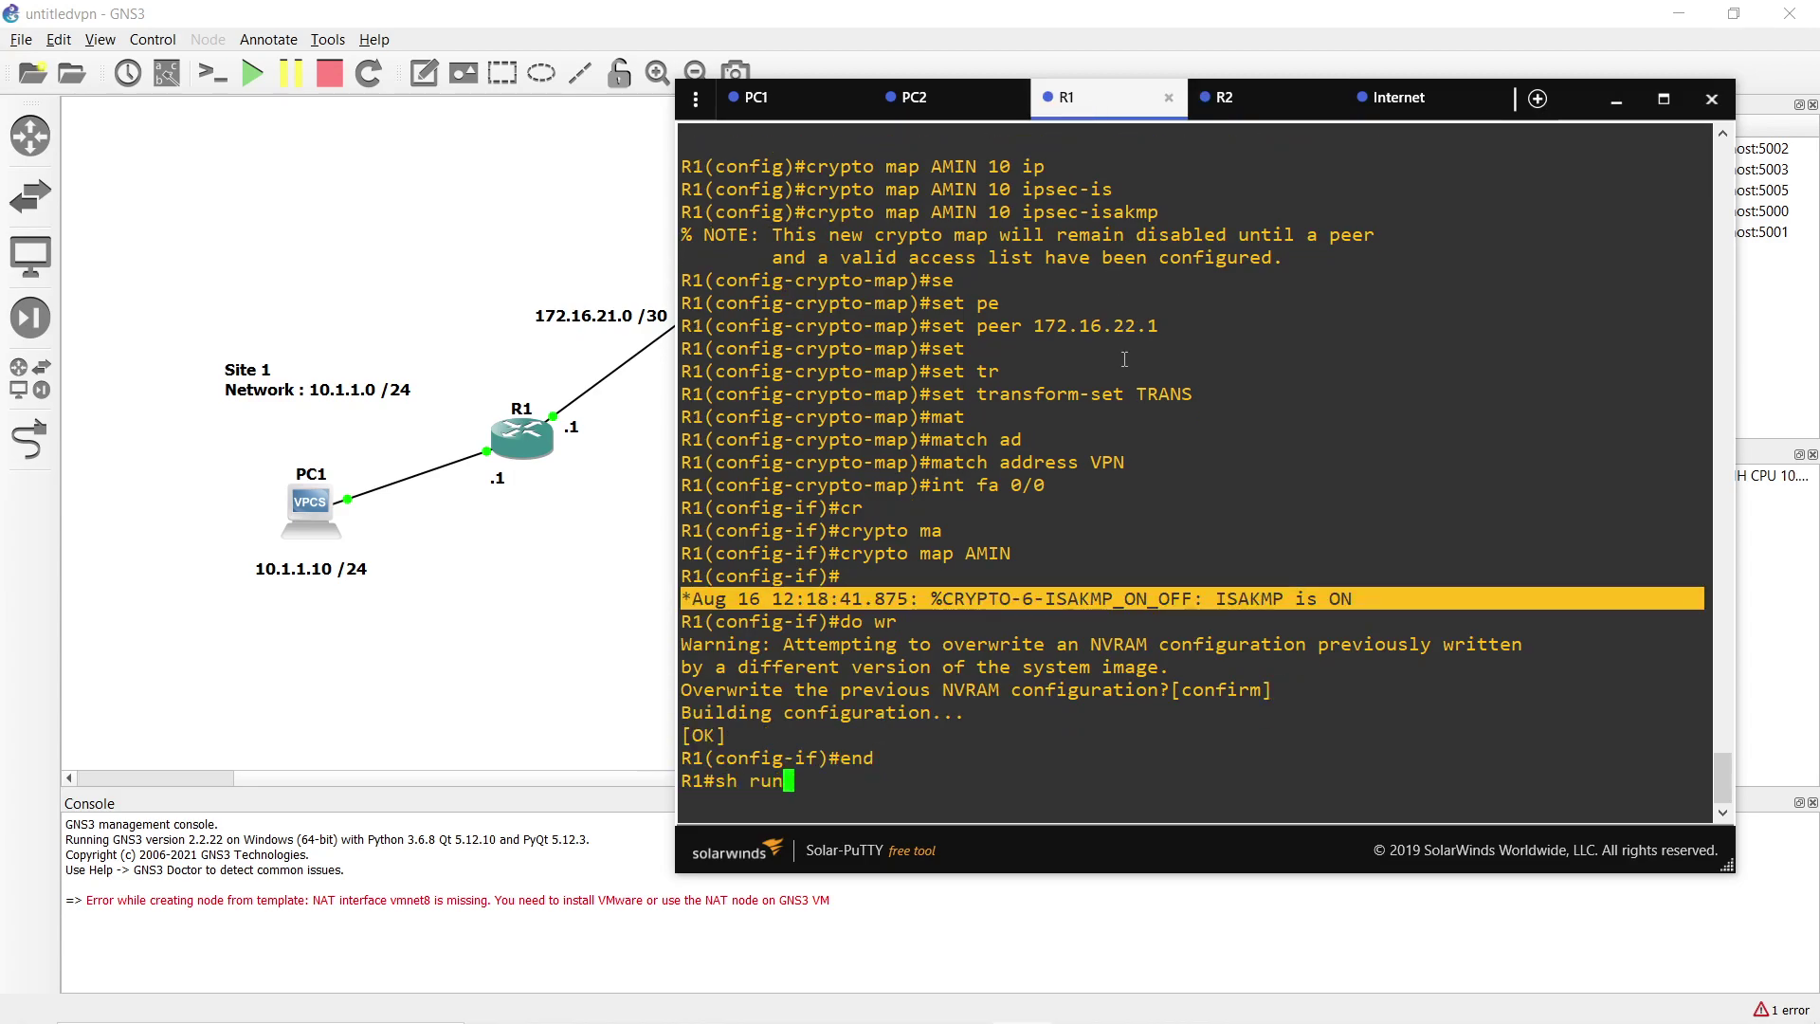
key("Return")
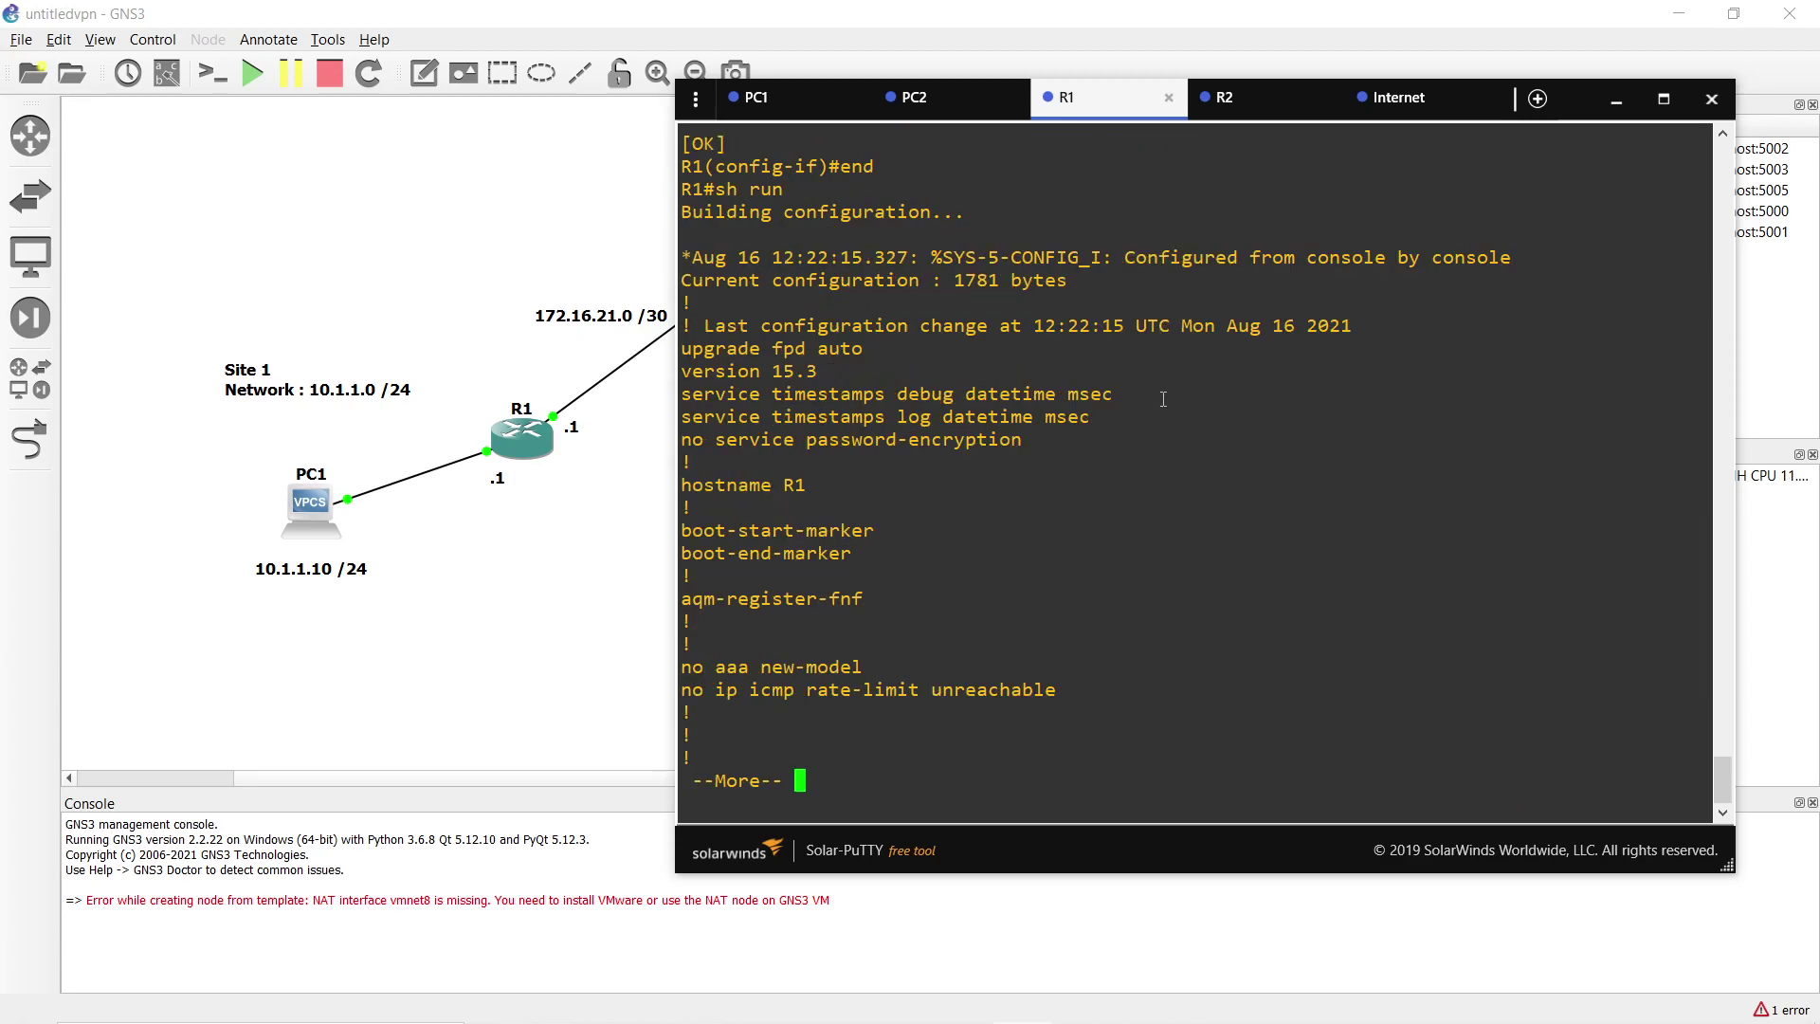
key("Return")
key("Return")
key("Return")
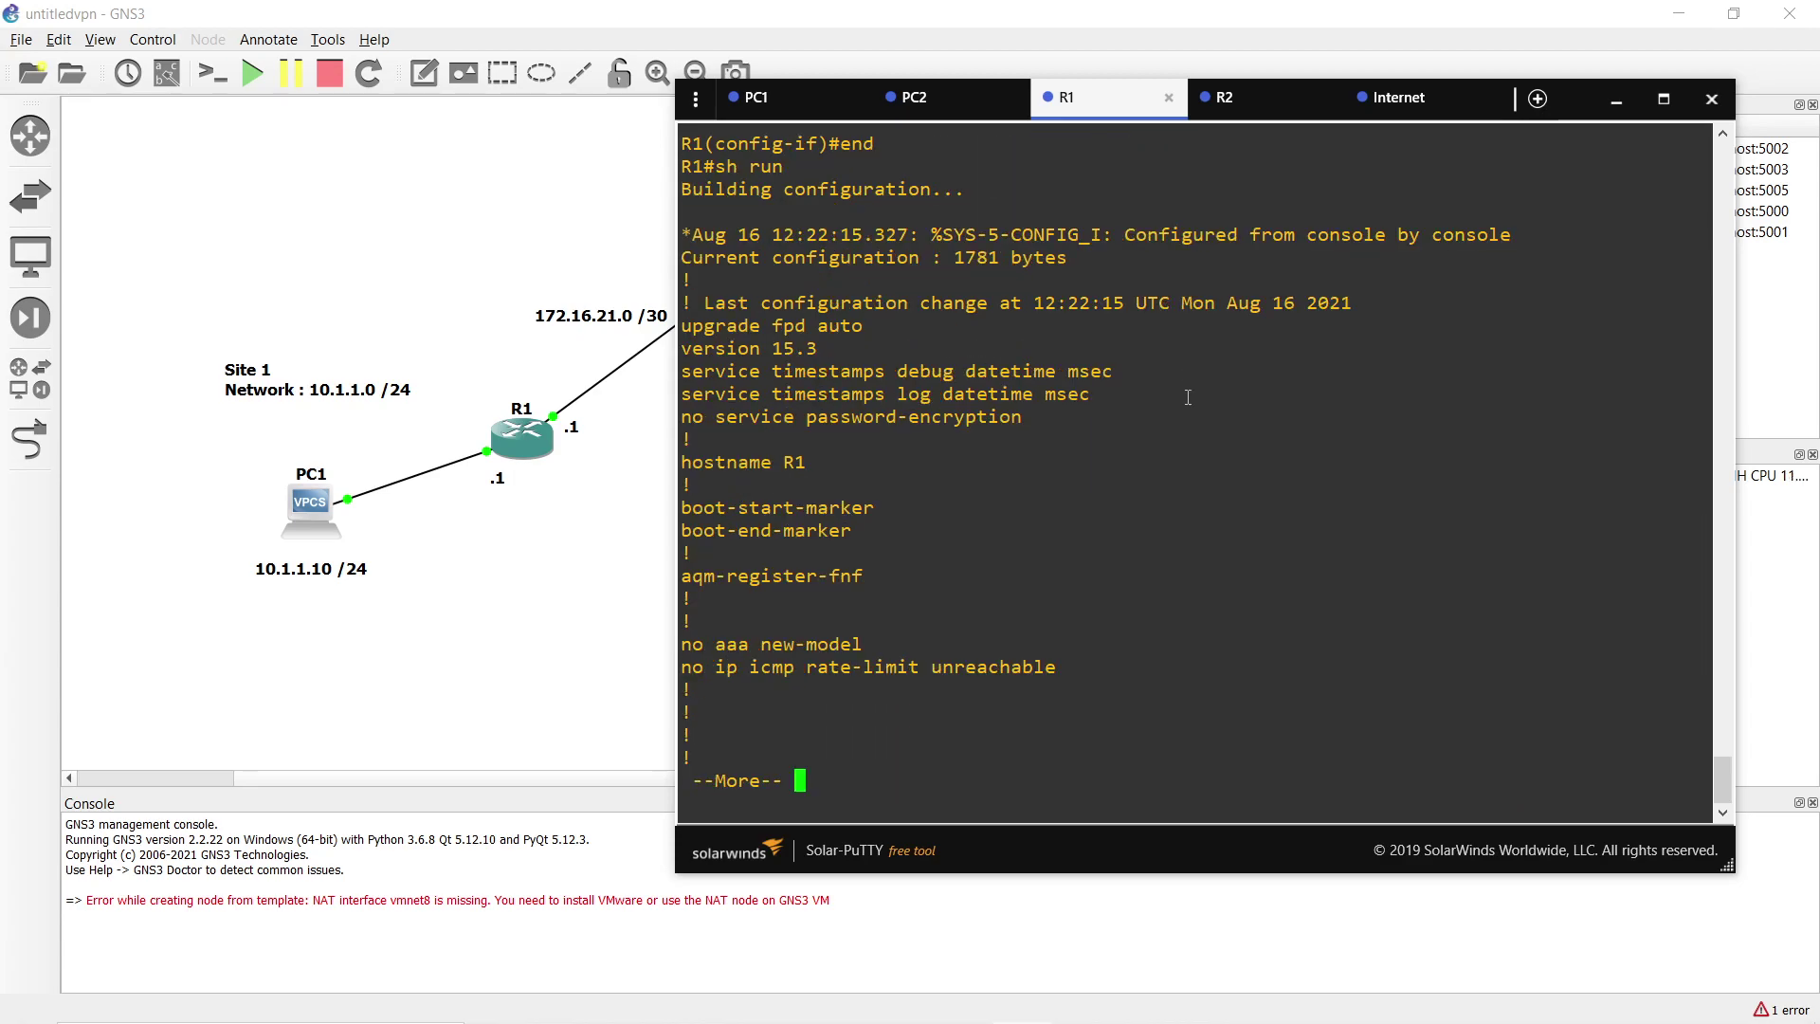
key("space")
key("space")
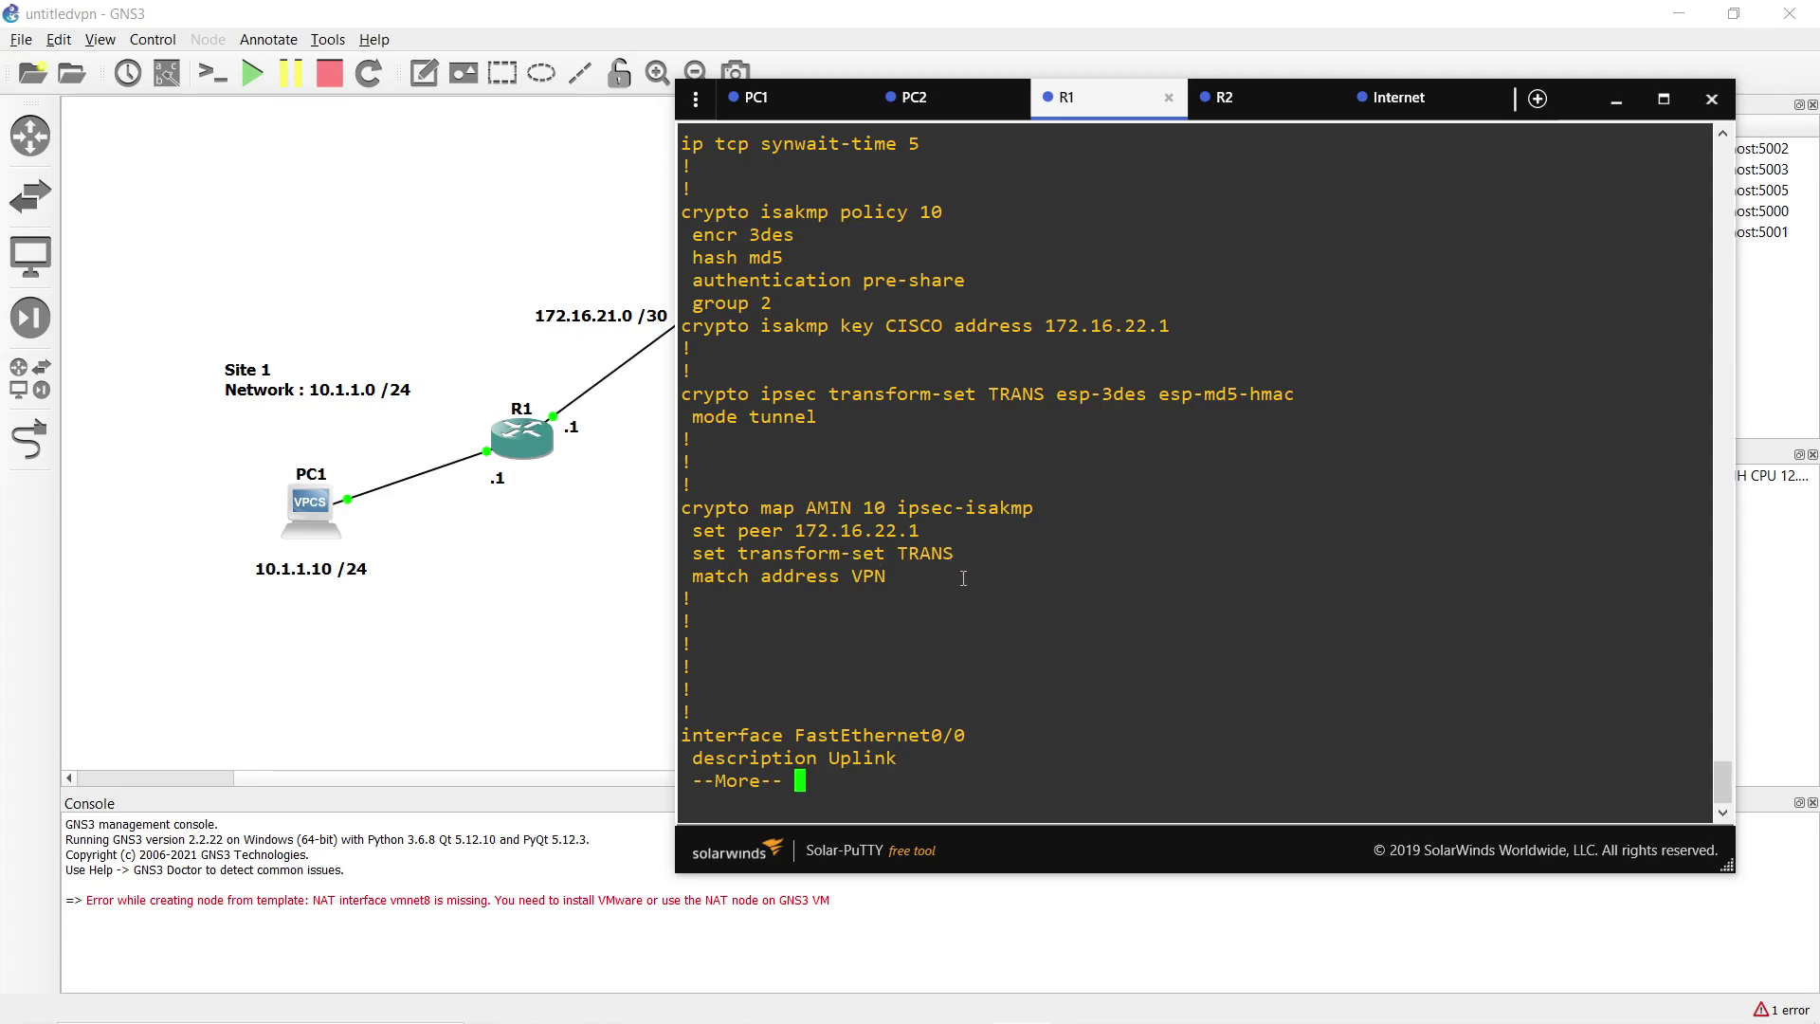
key("space")
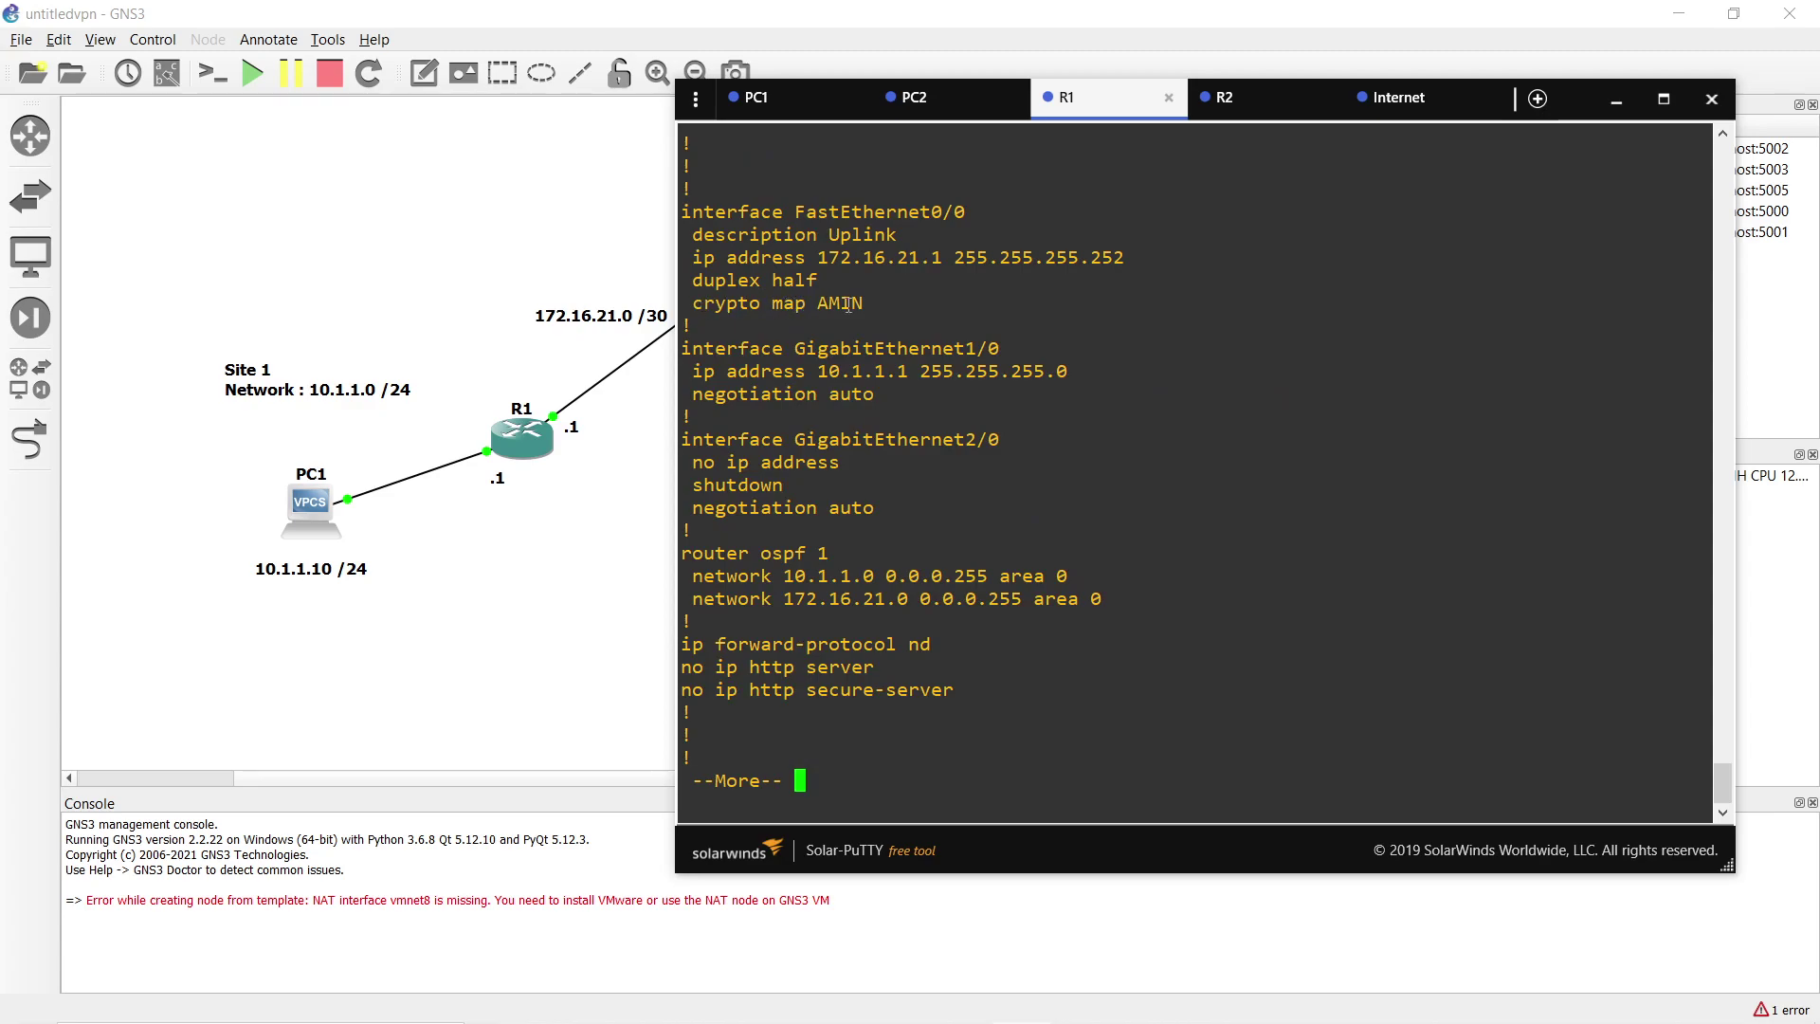
left_click_drag(895, 296, 682, 211)
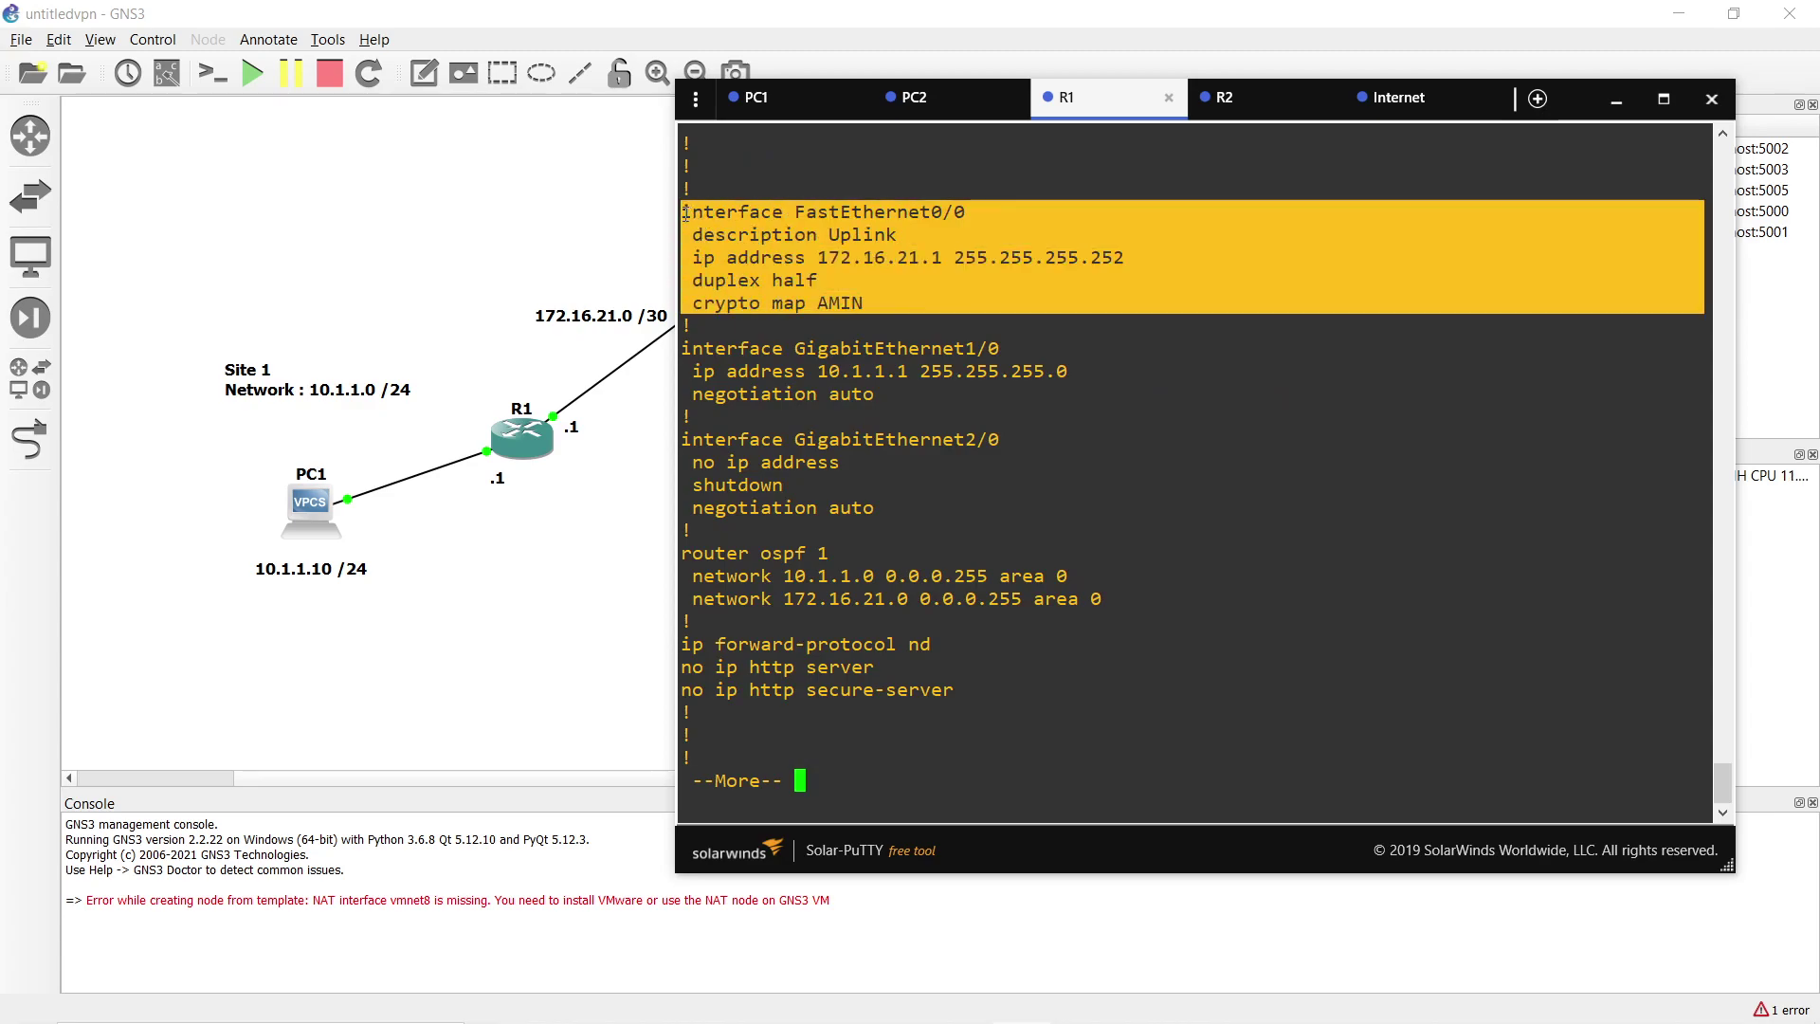
key("space")
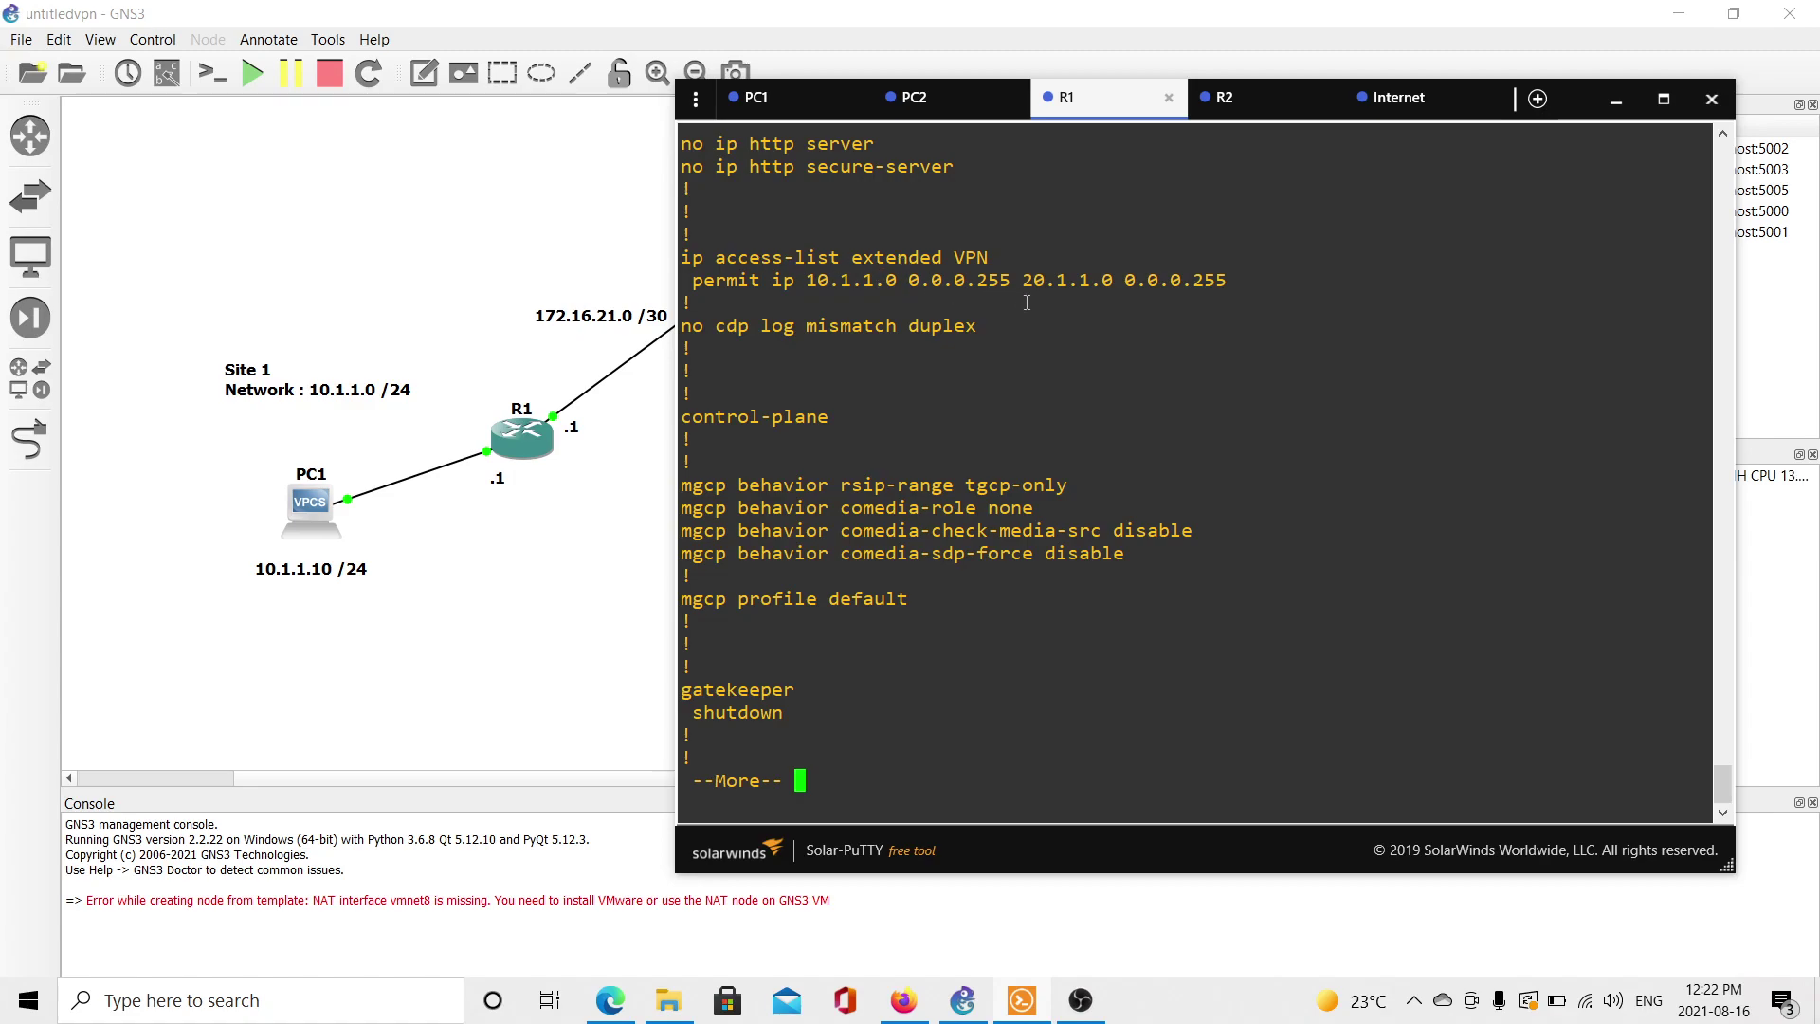
key("space")
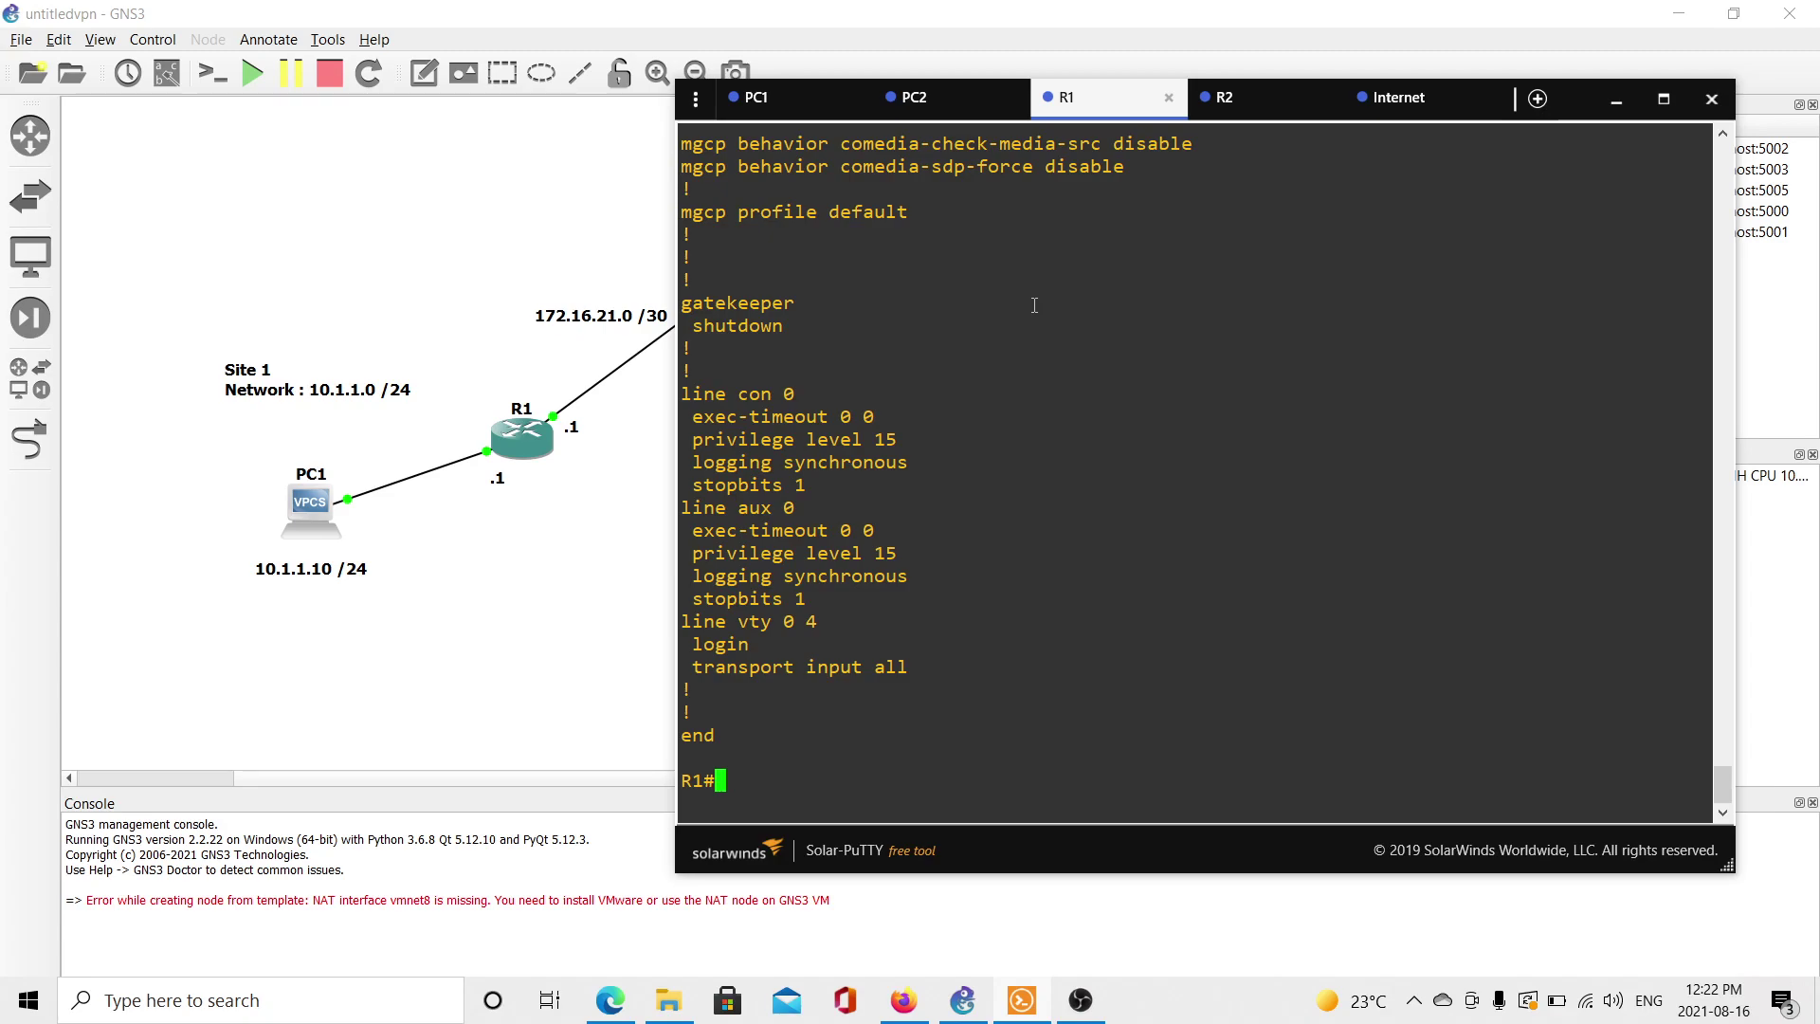
Enable service password-encryption on R1 and review the ISAKMP pre-shared key in its running config.
type("conf")
key("Tab")
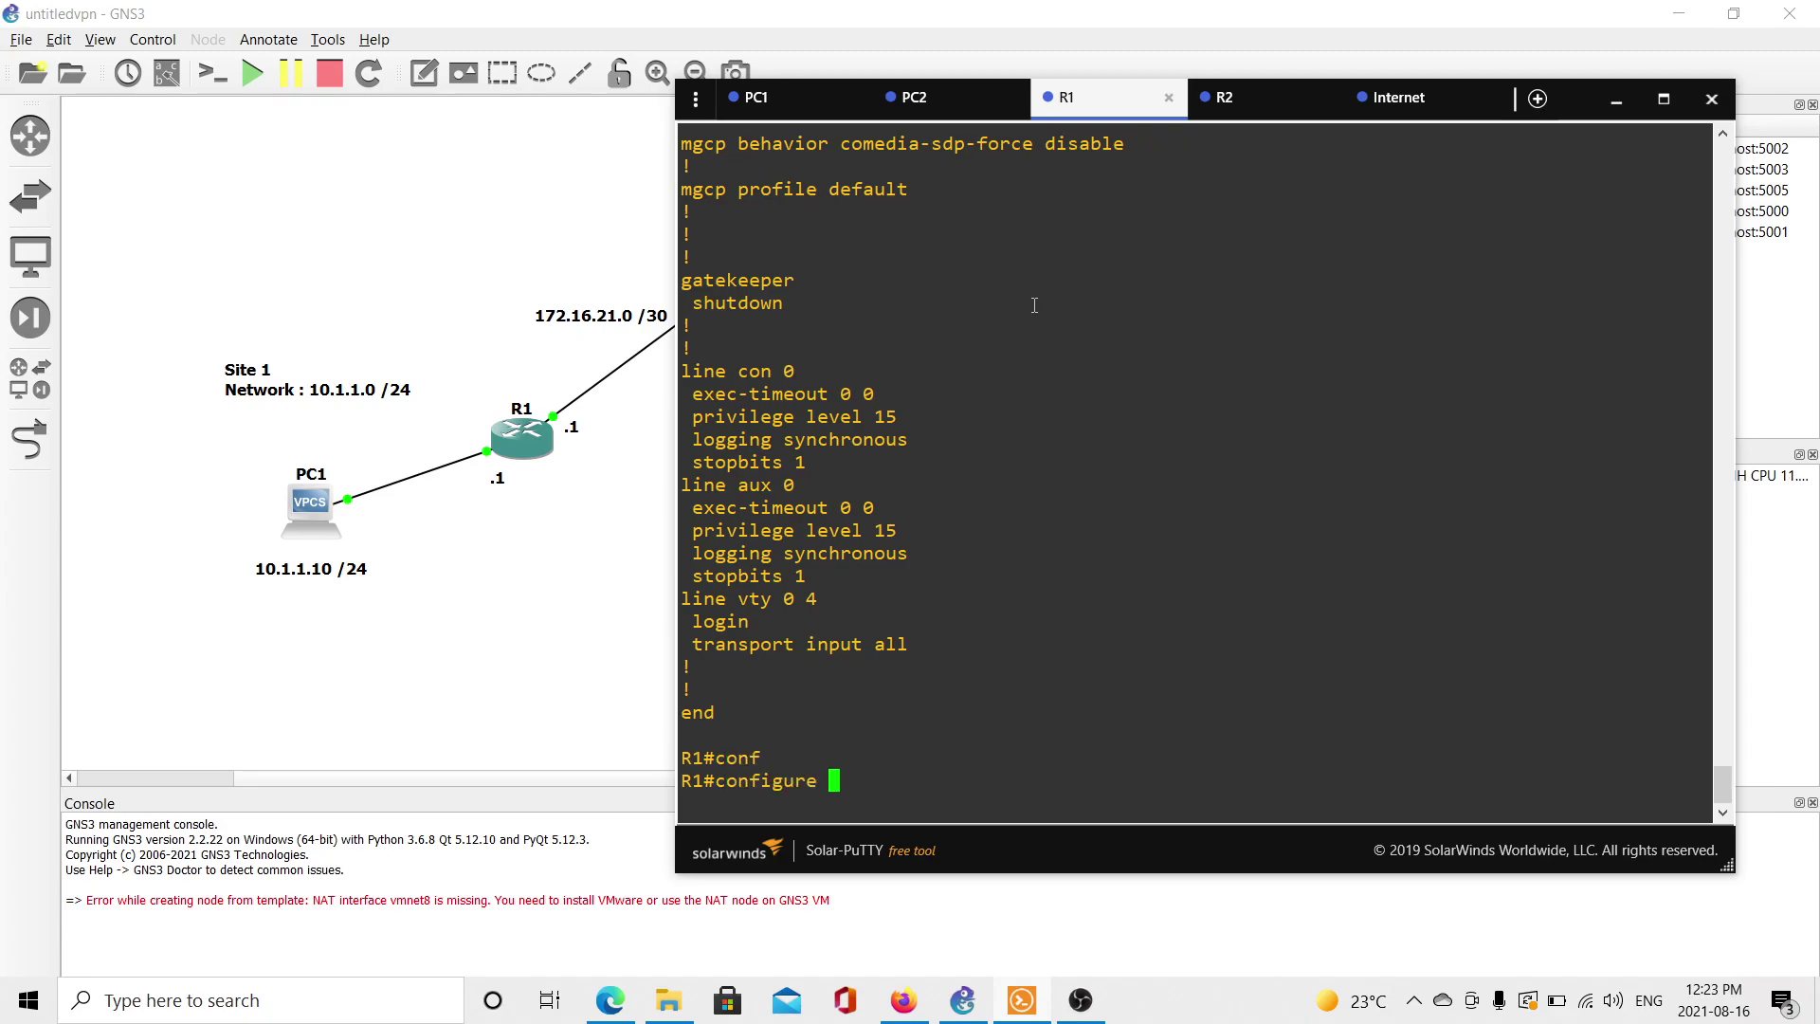
key("Return")
key("Return")
key("Return")
type("ser")
key("Tab")
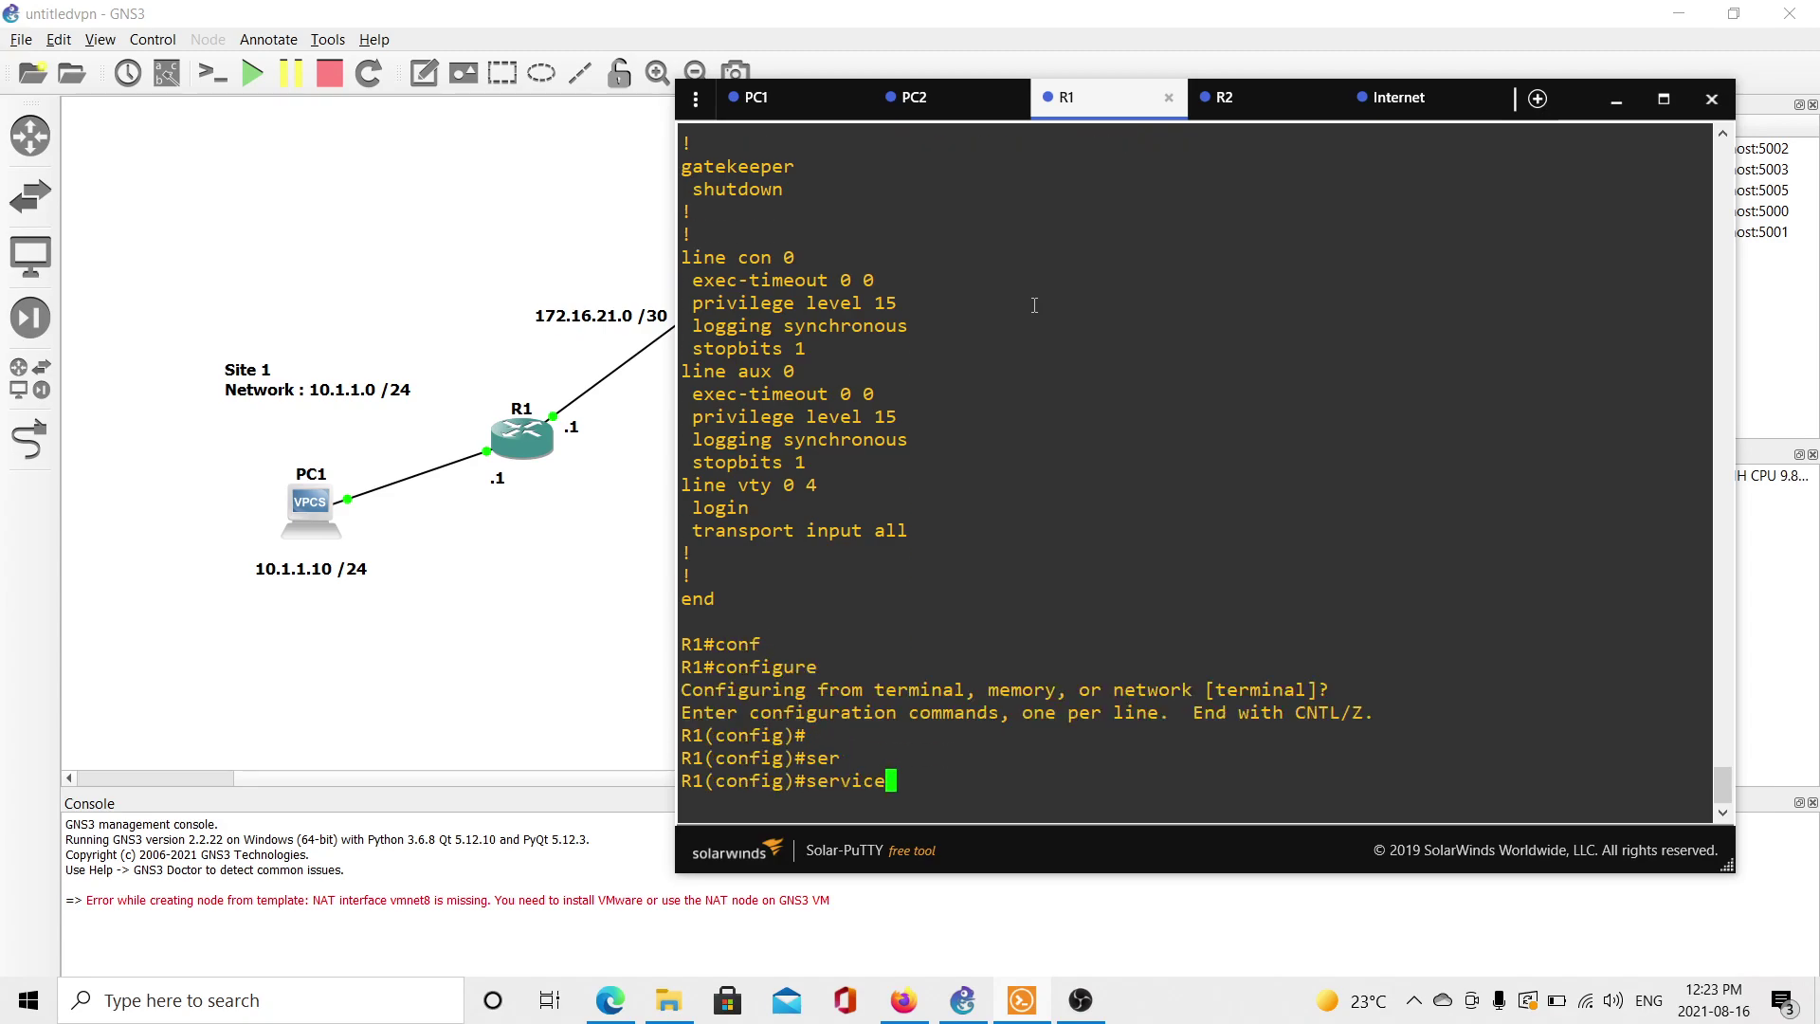
type("pas")
key("Tab")
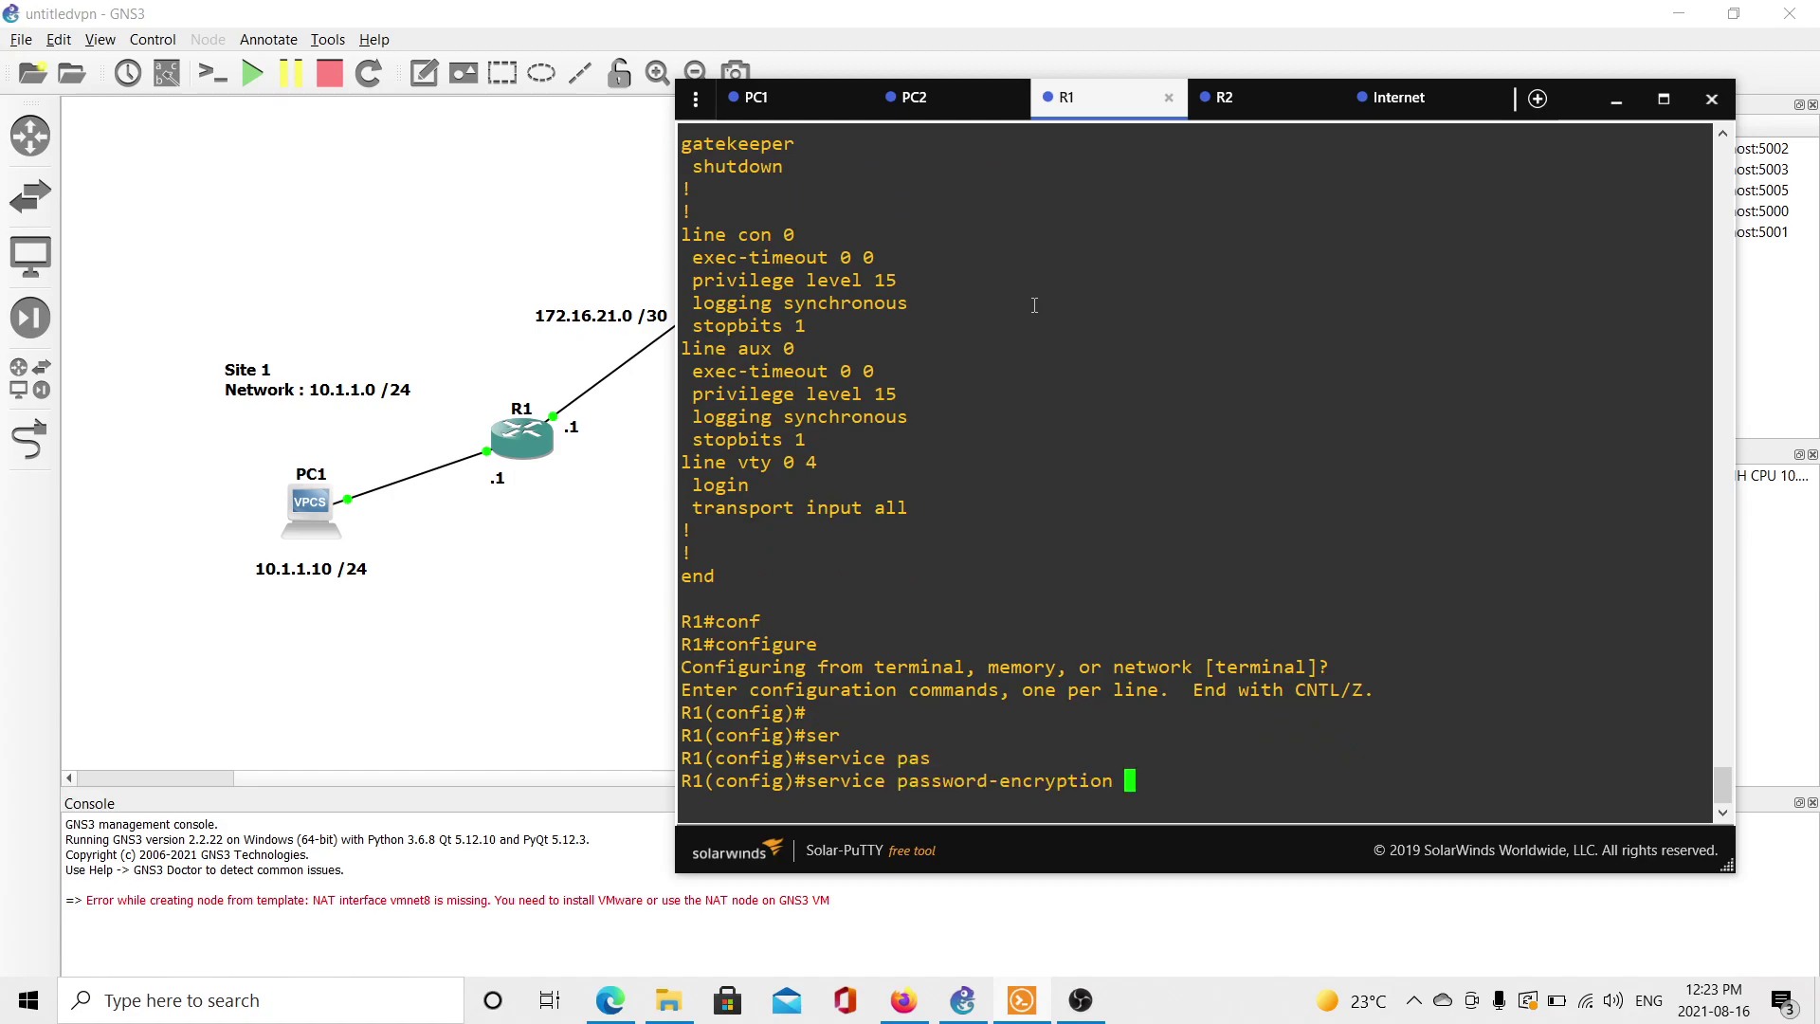
key("Return")
type("do sh run")
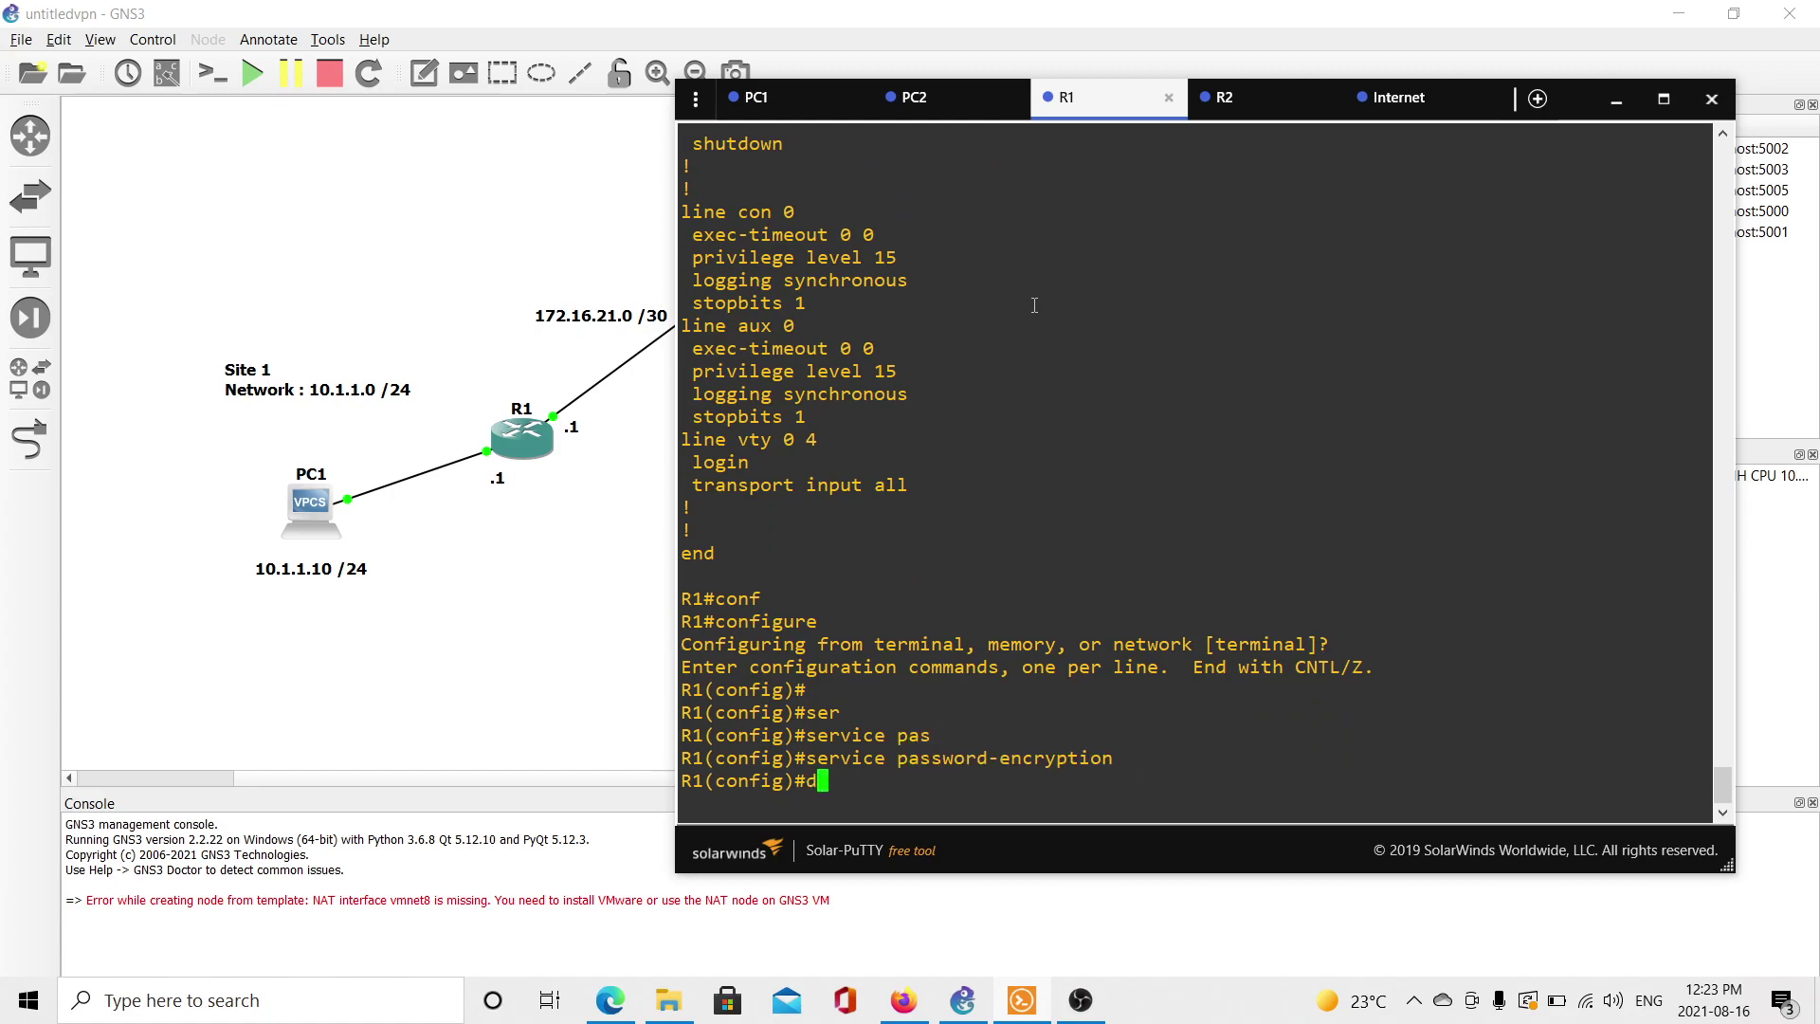
key("Return")
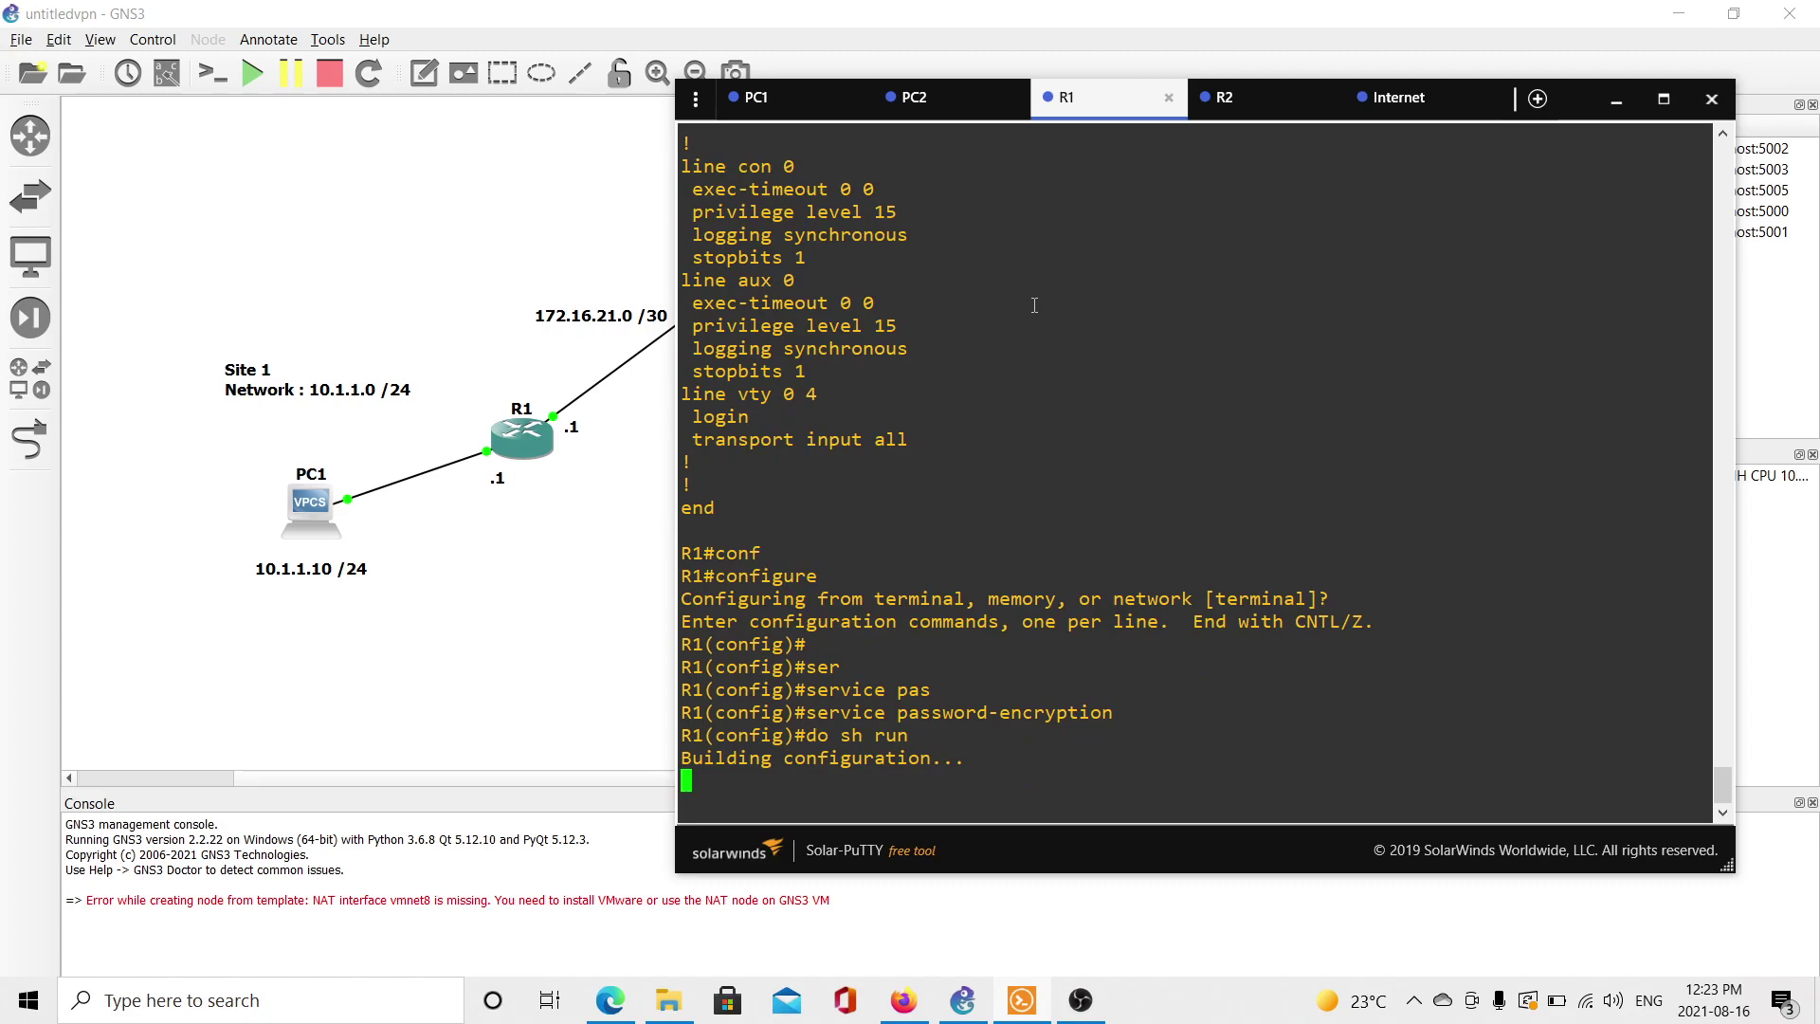
key("space")
key("space")
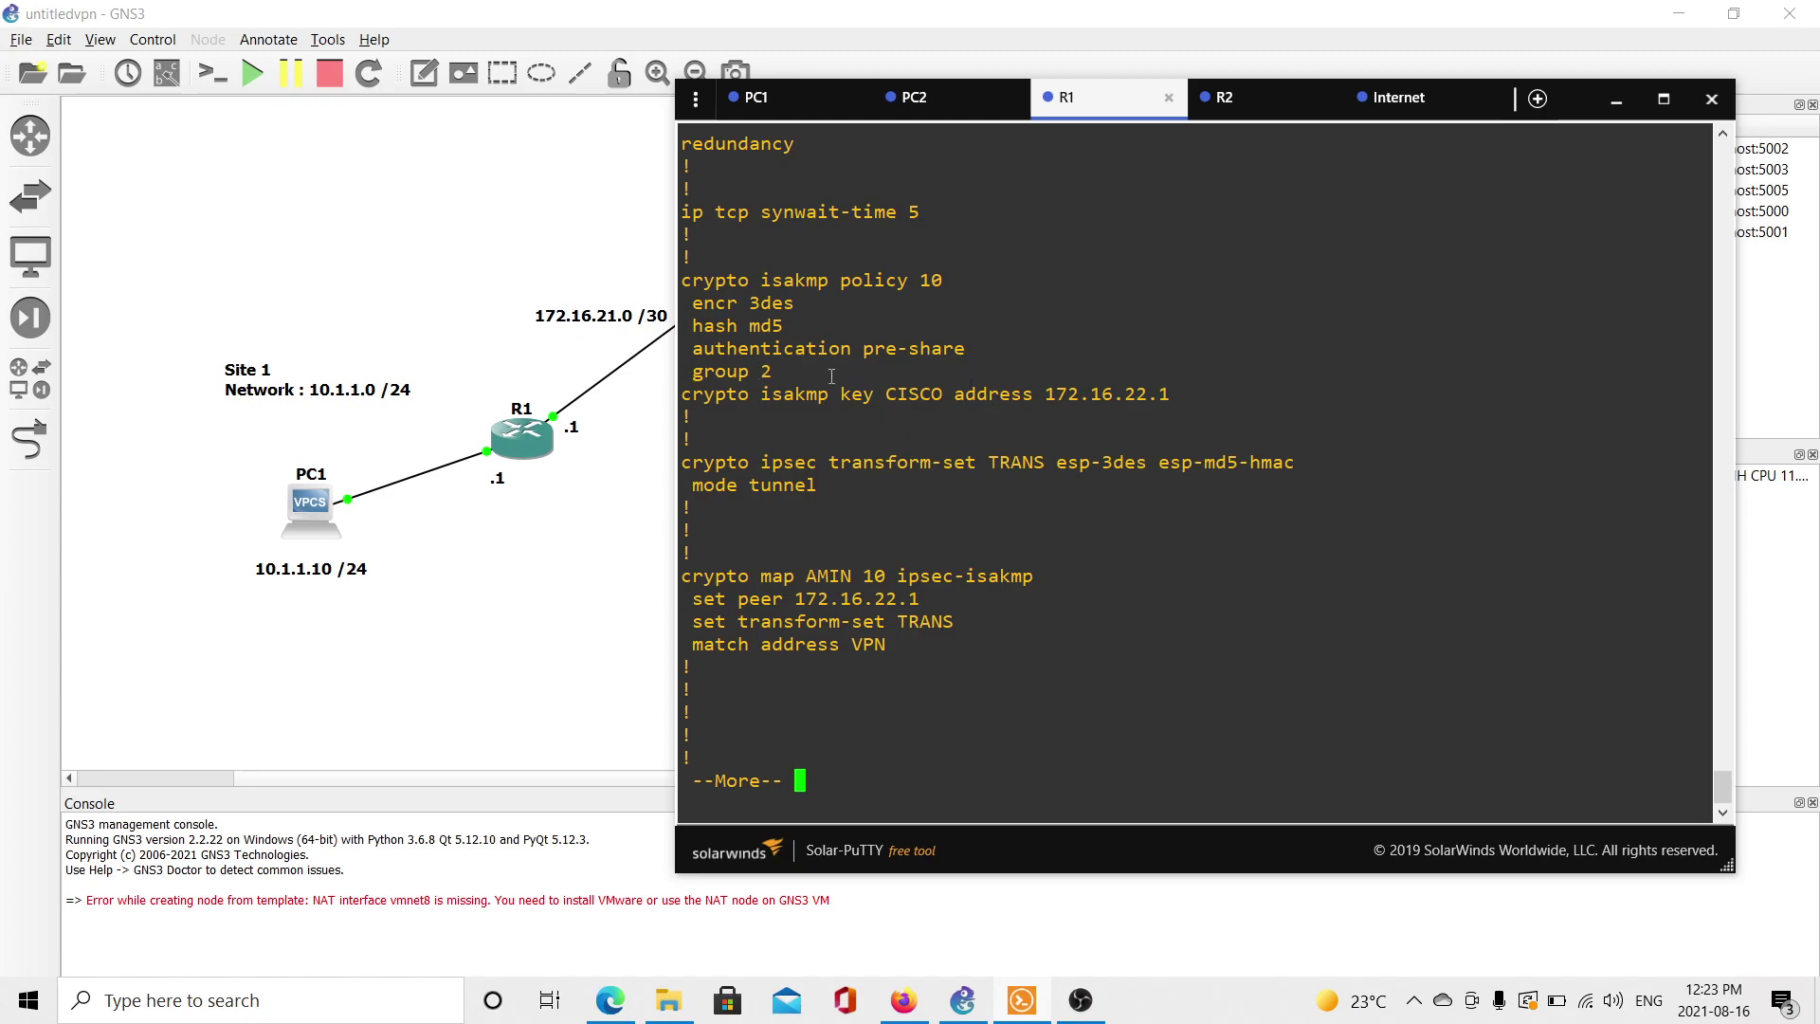
left_click_drag(886, 396, 951, 396)
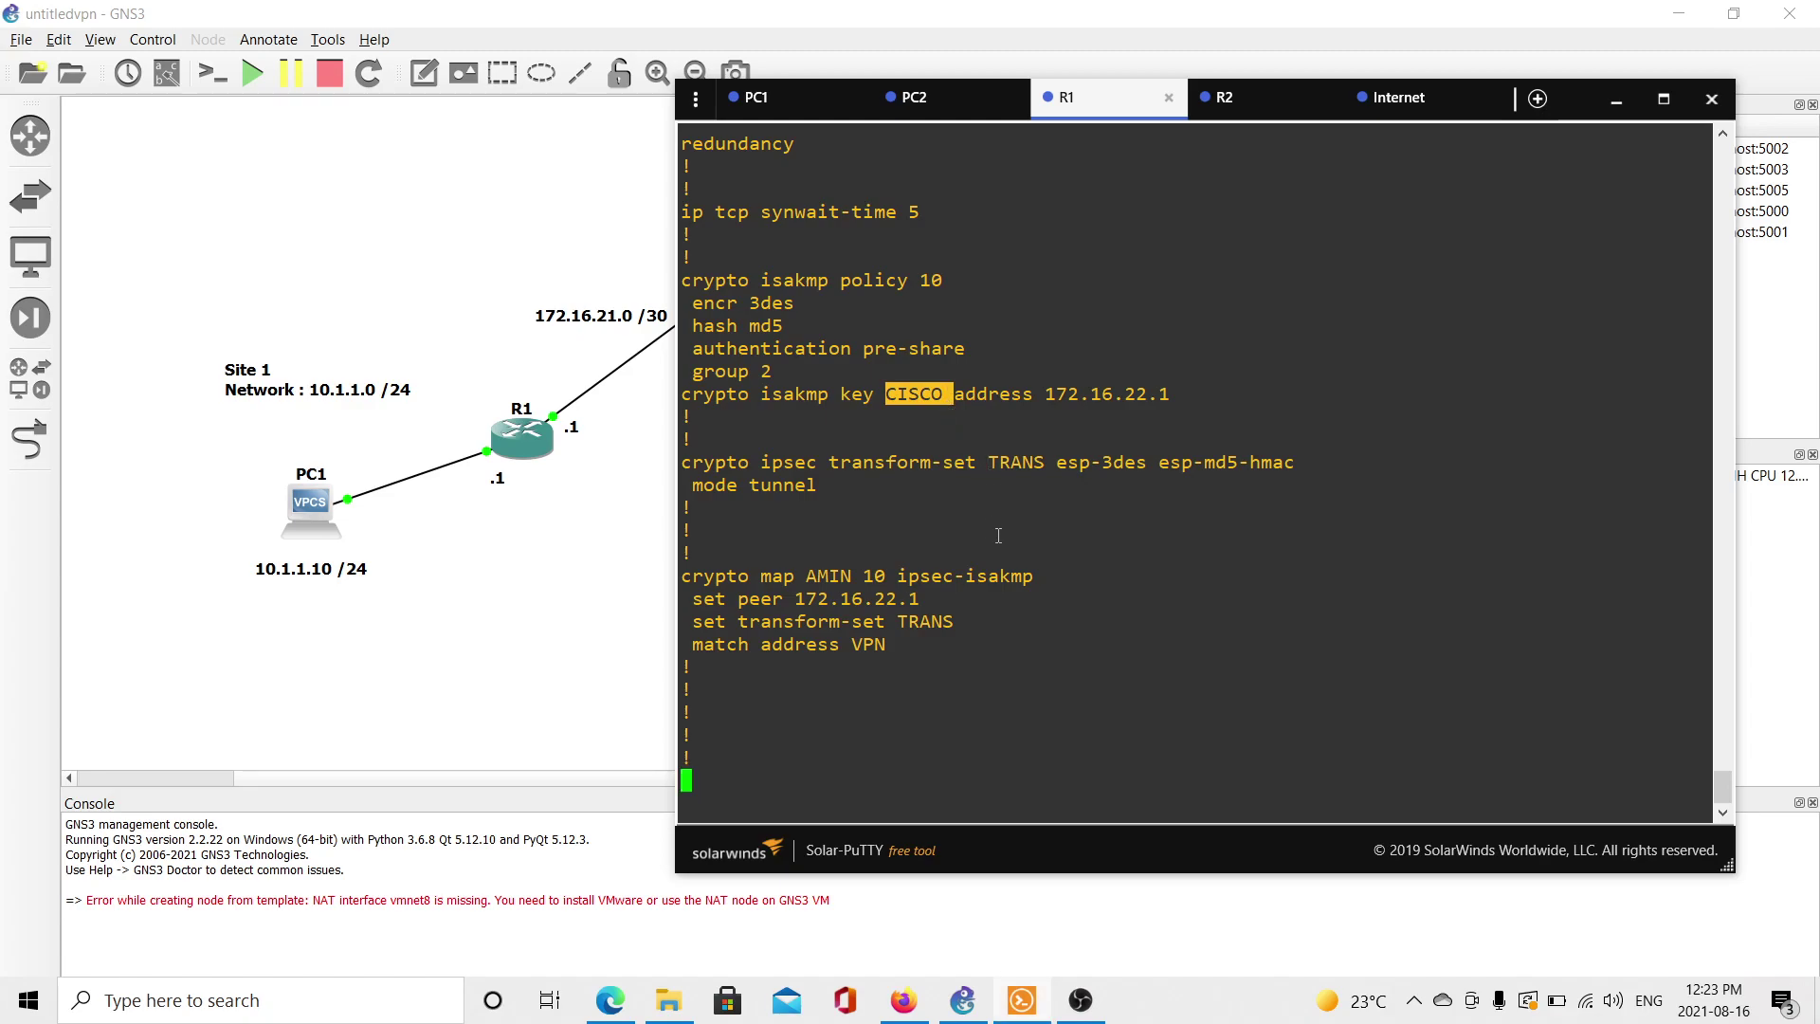
Set an enable password on R1 and display the updated running configuration.
type("qena")
key("Tab")
type("pas")
key("Tab")
type("123")
key("Return")
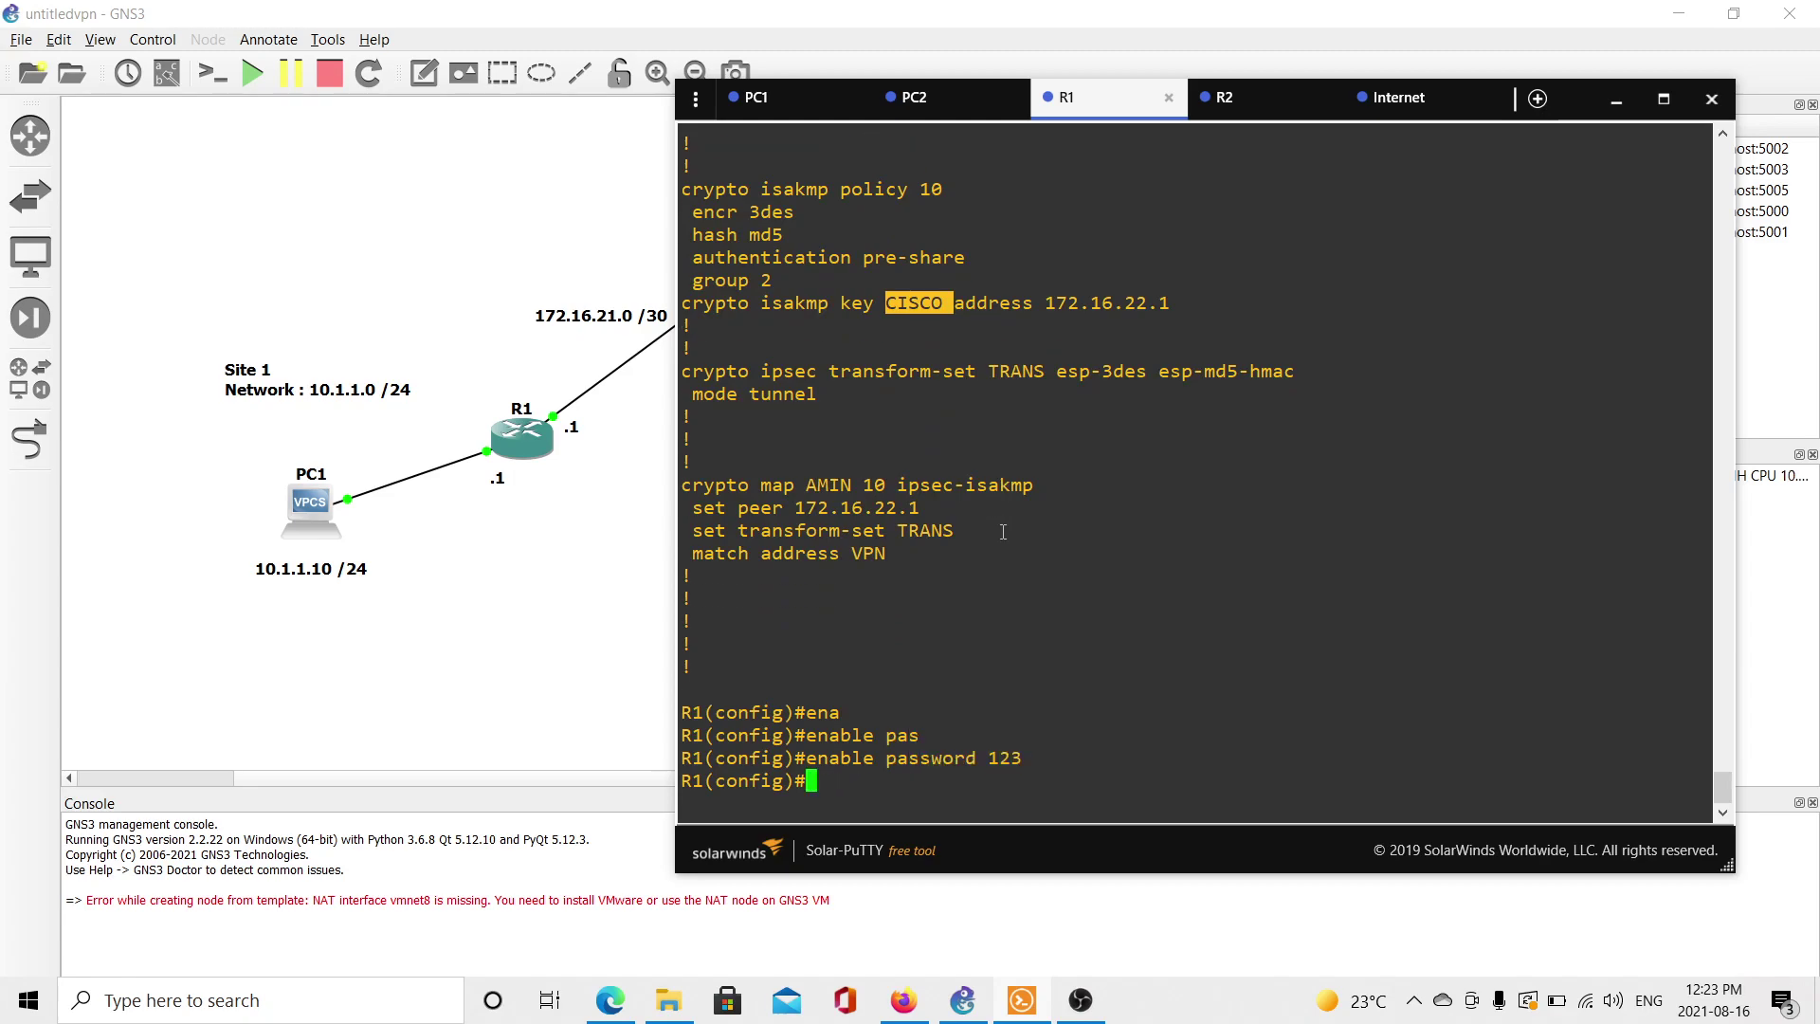
type("do sh run")
key("Return")
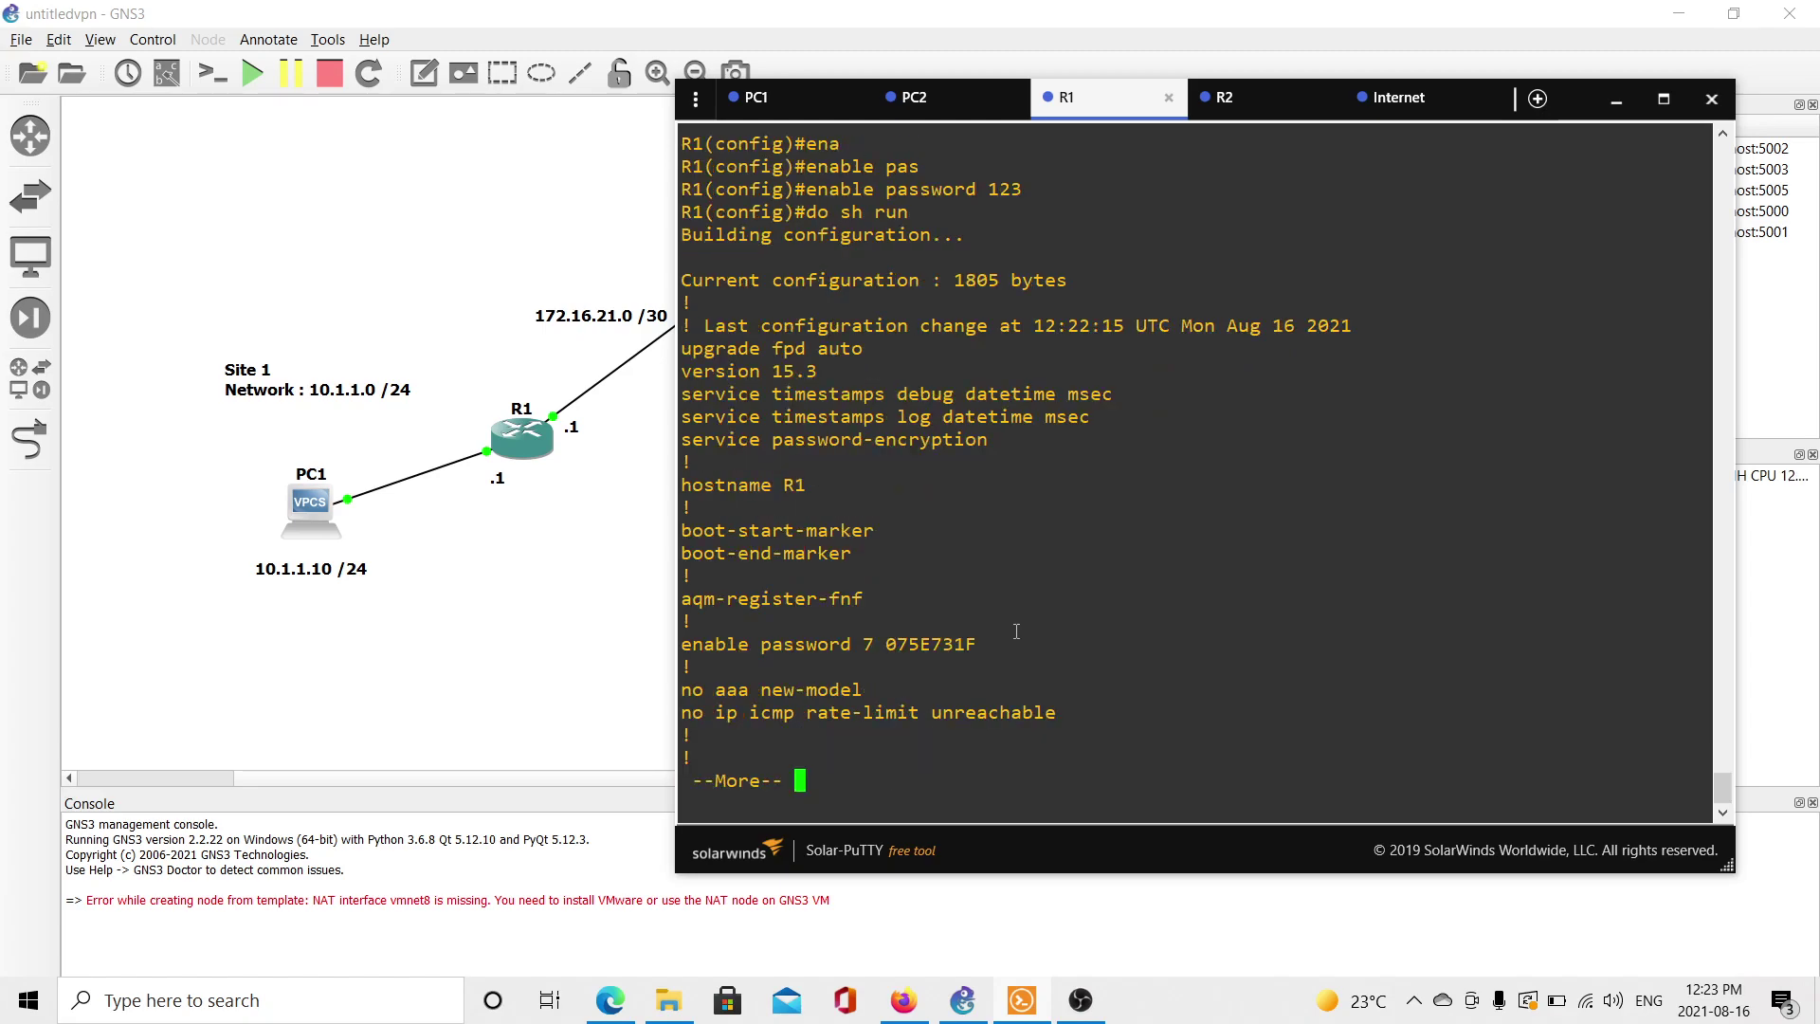
Rerun do sh run on R1 and check the password-encryption line and encrypted enable password.
key("space")
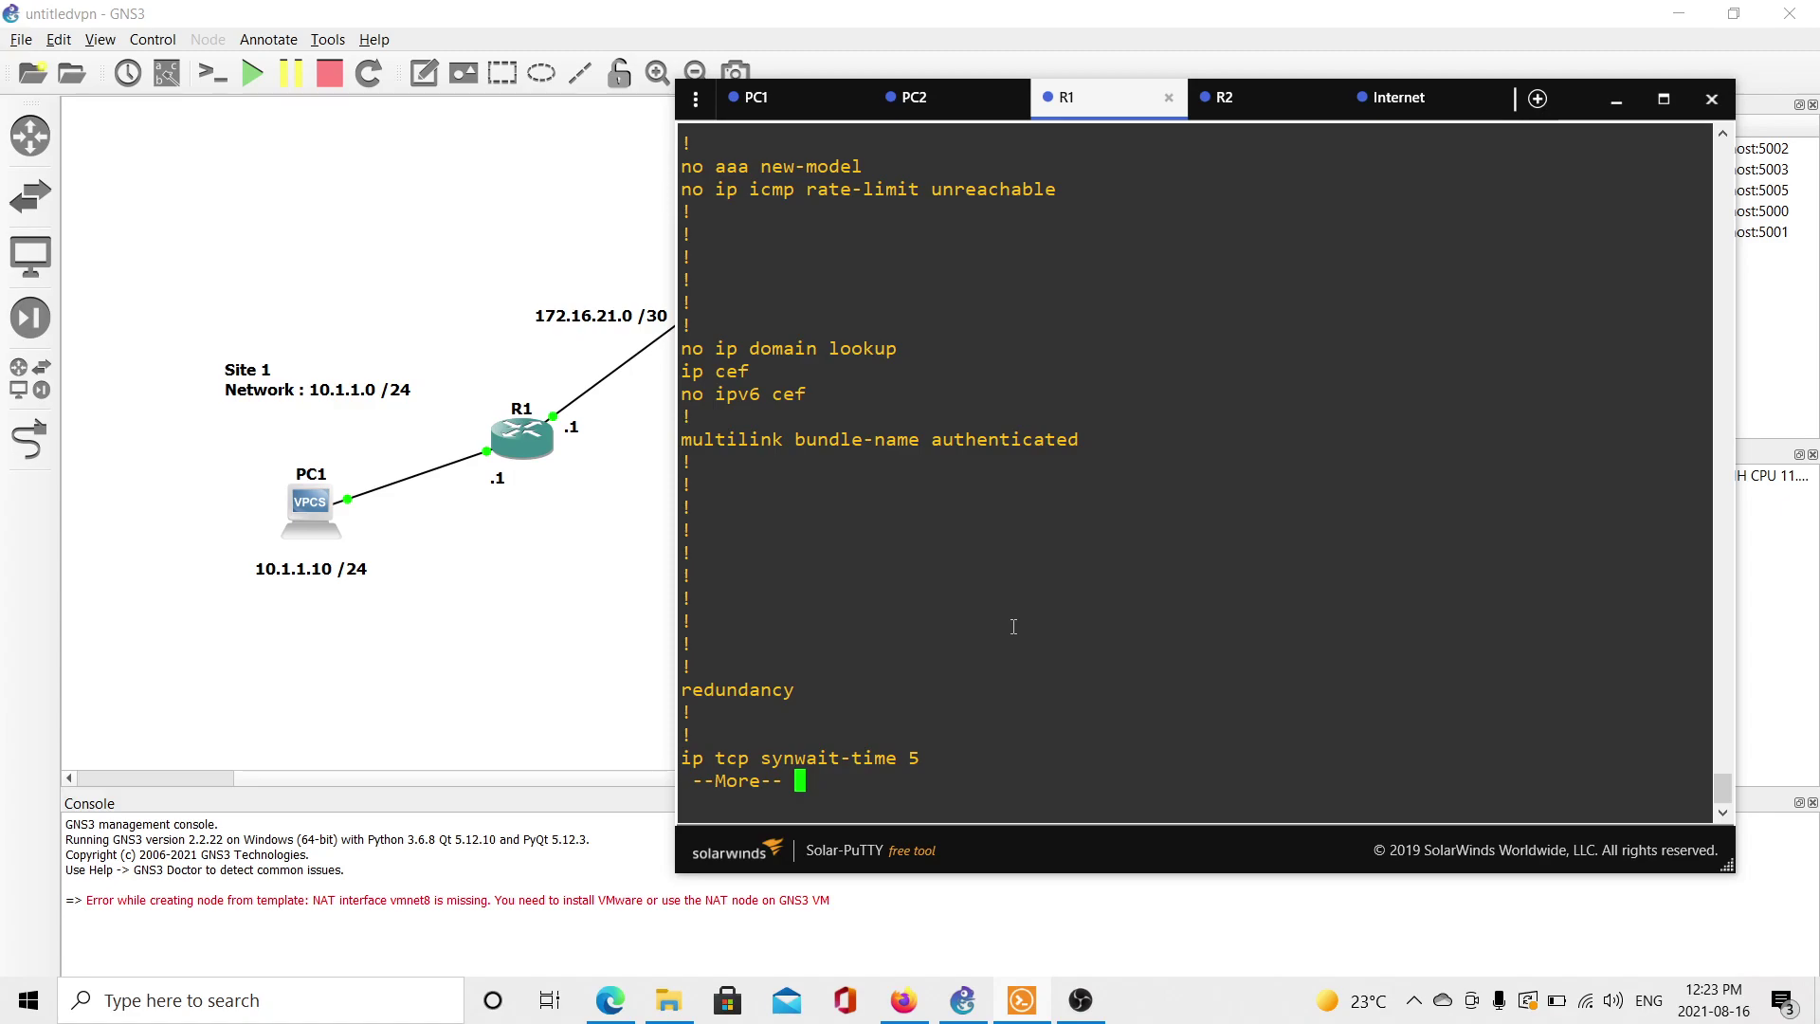
key("space")
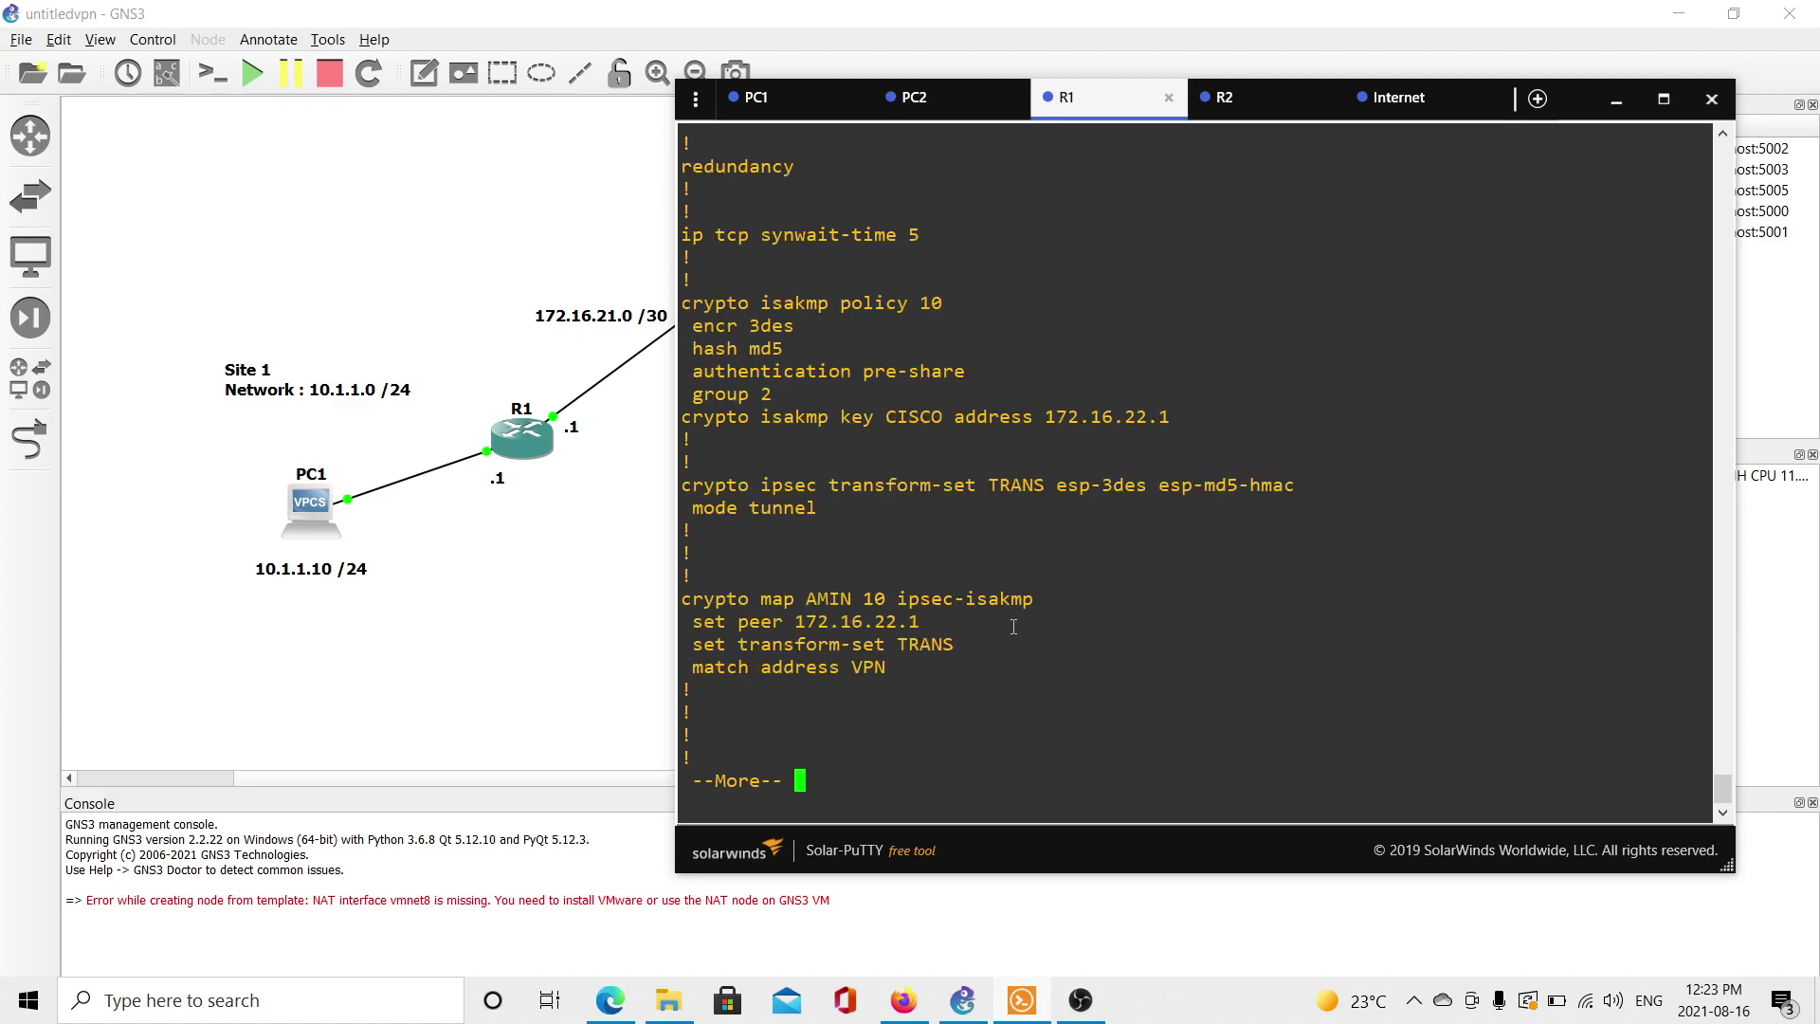
type("qdo sh run")
key("Return")
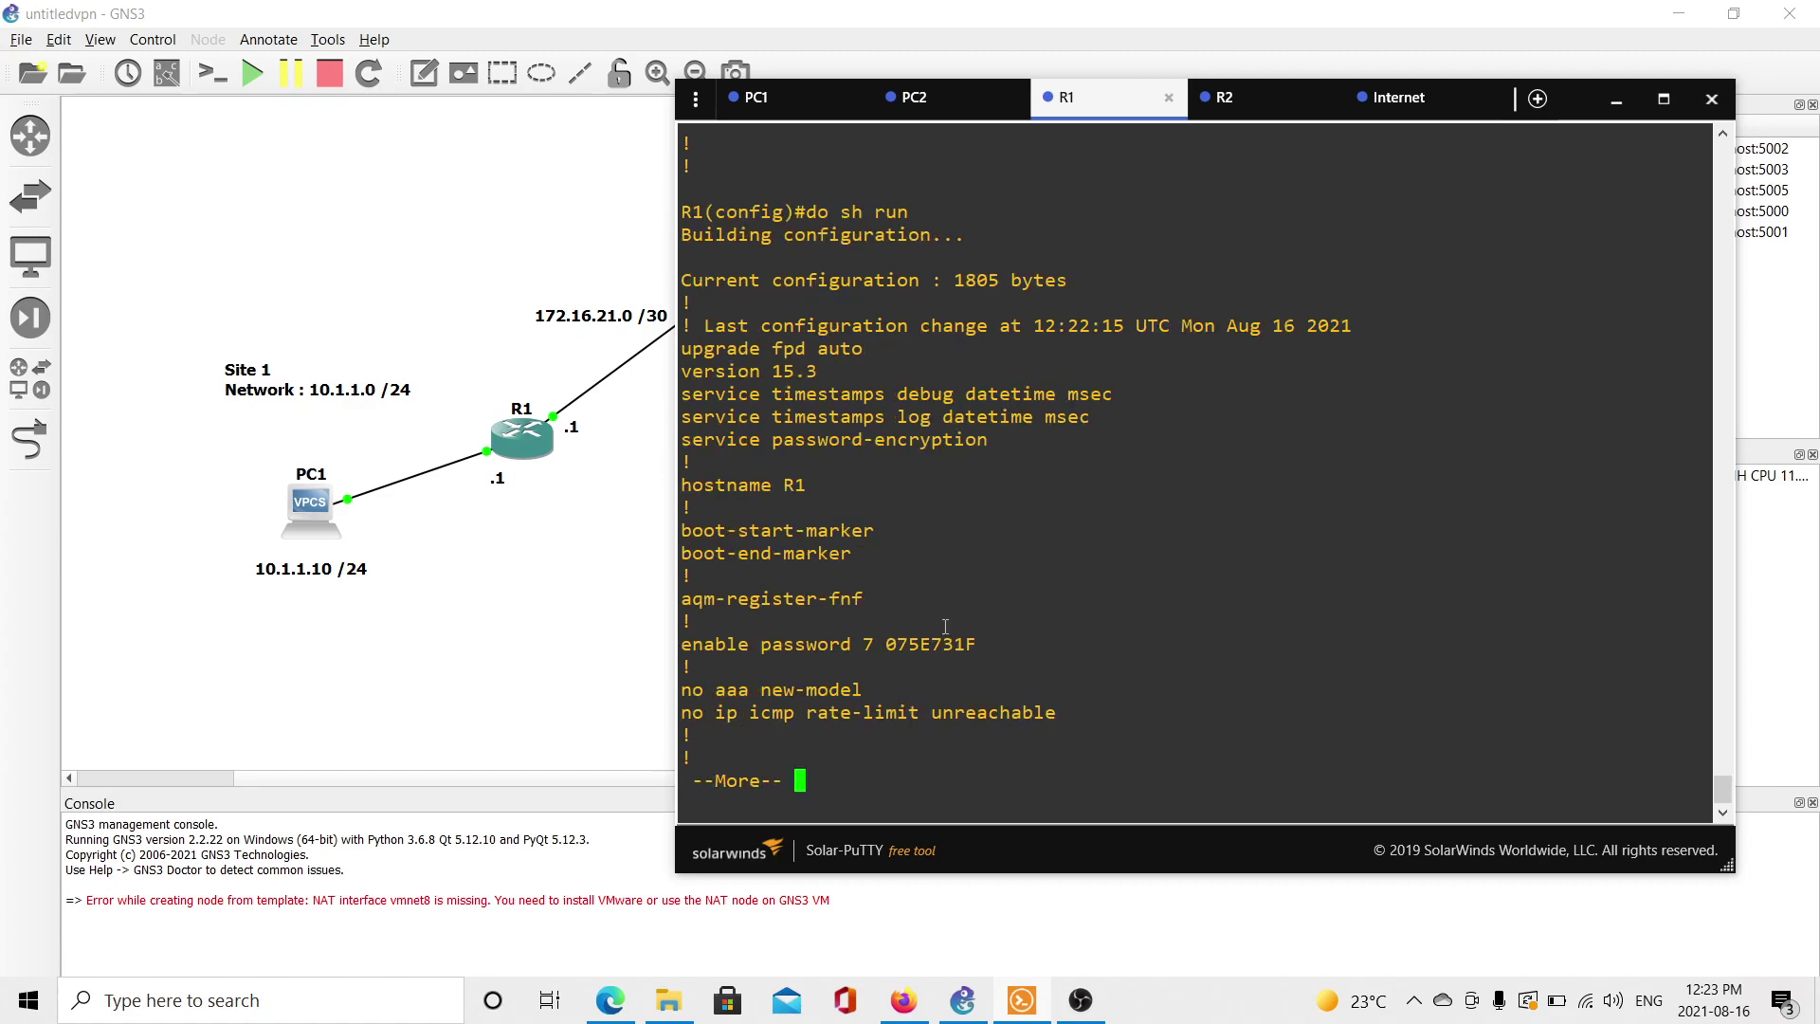
left_click_drag(853, 437, 681, 418)
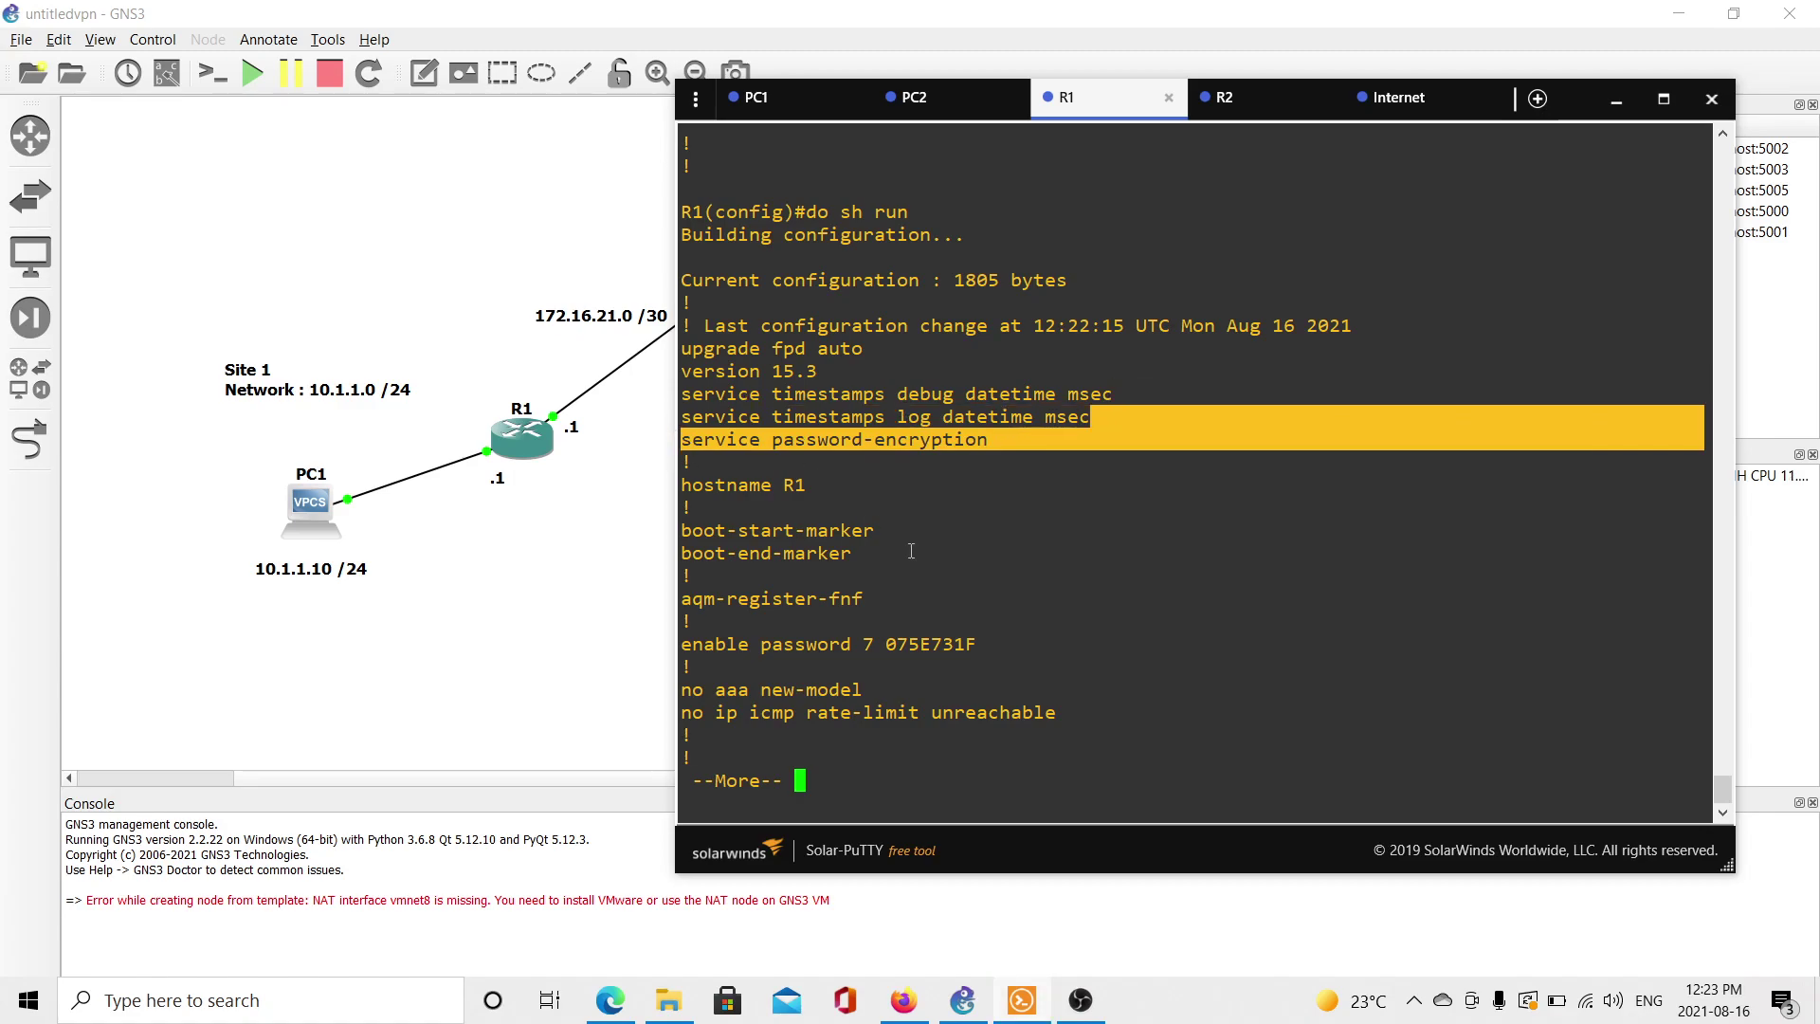
left_click_drag(996, 648, 854, 635)
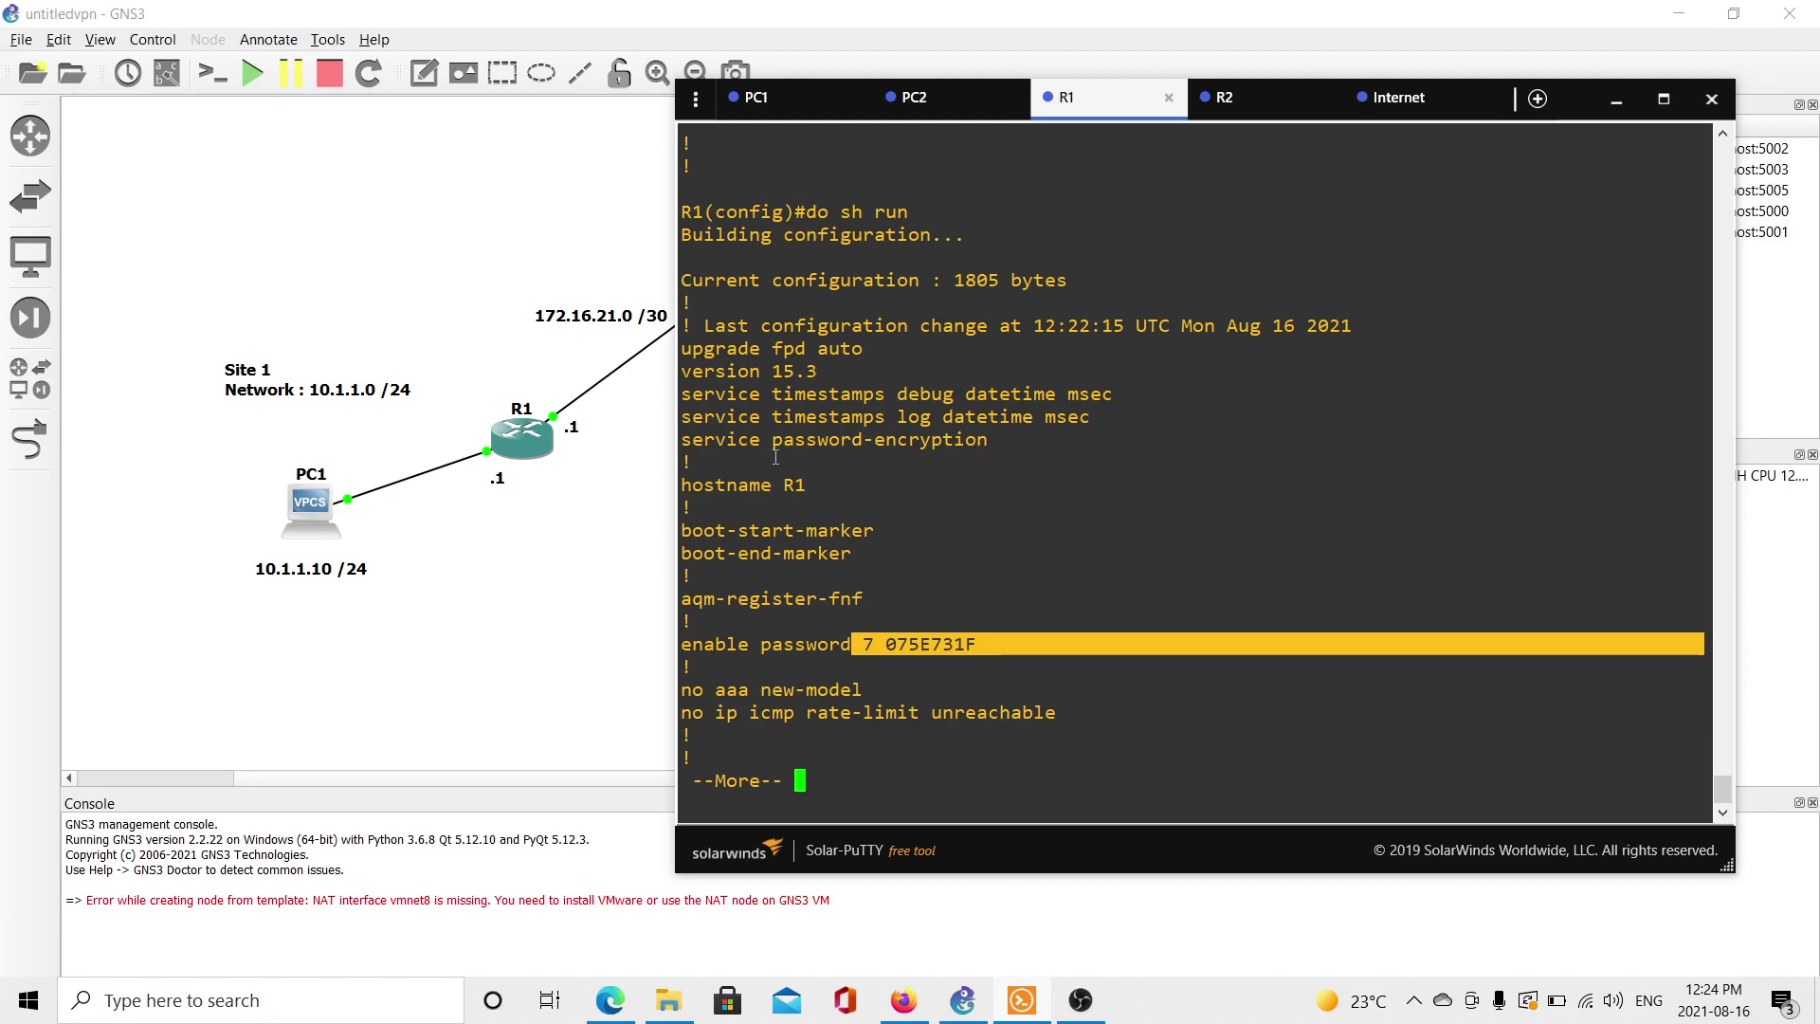
Check the ISAKMP pre-shared key in the crypto settings, then bring the GNS3 topology back into view.
left_click(980, 648)
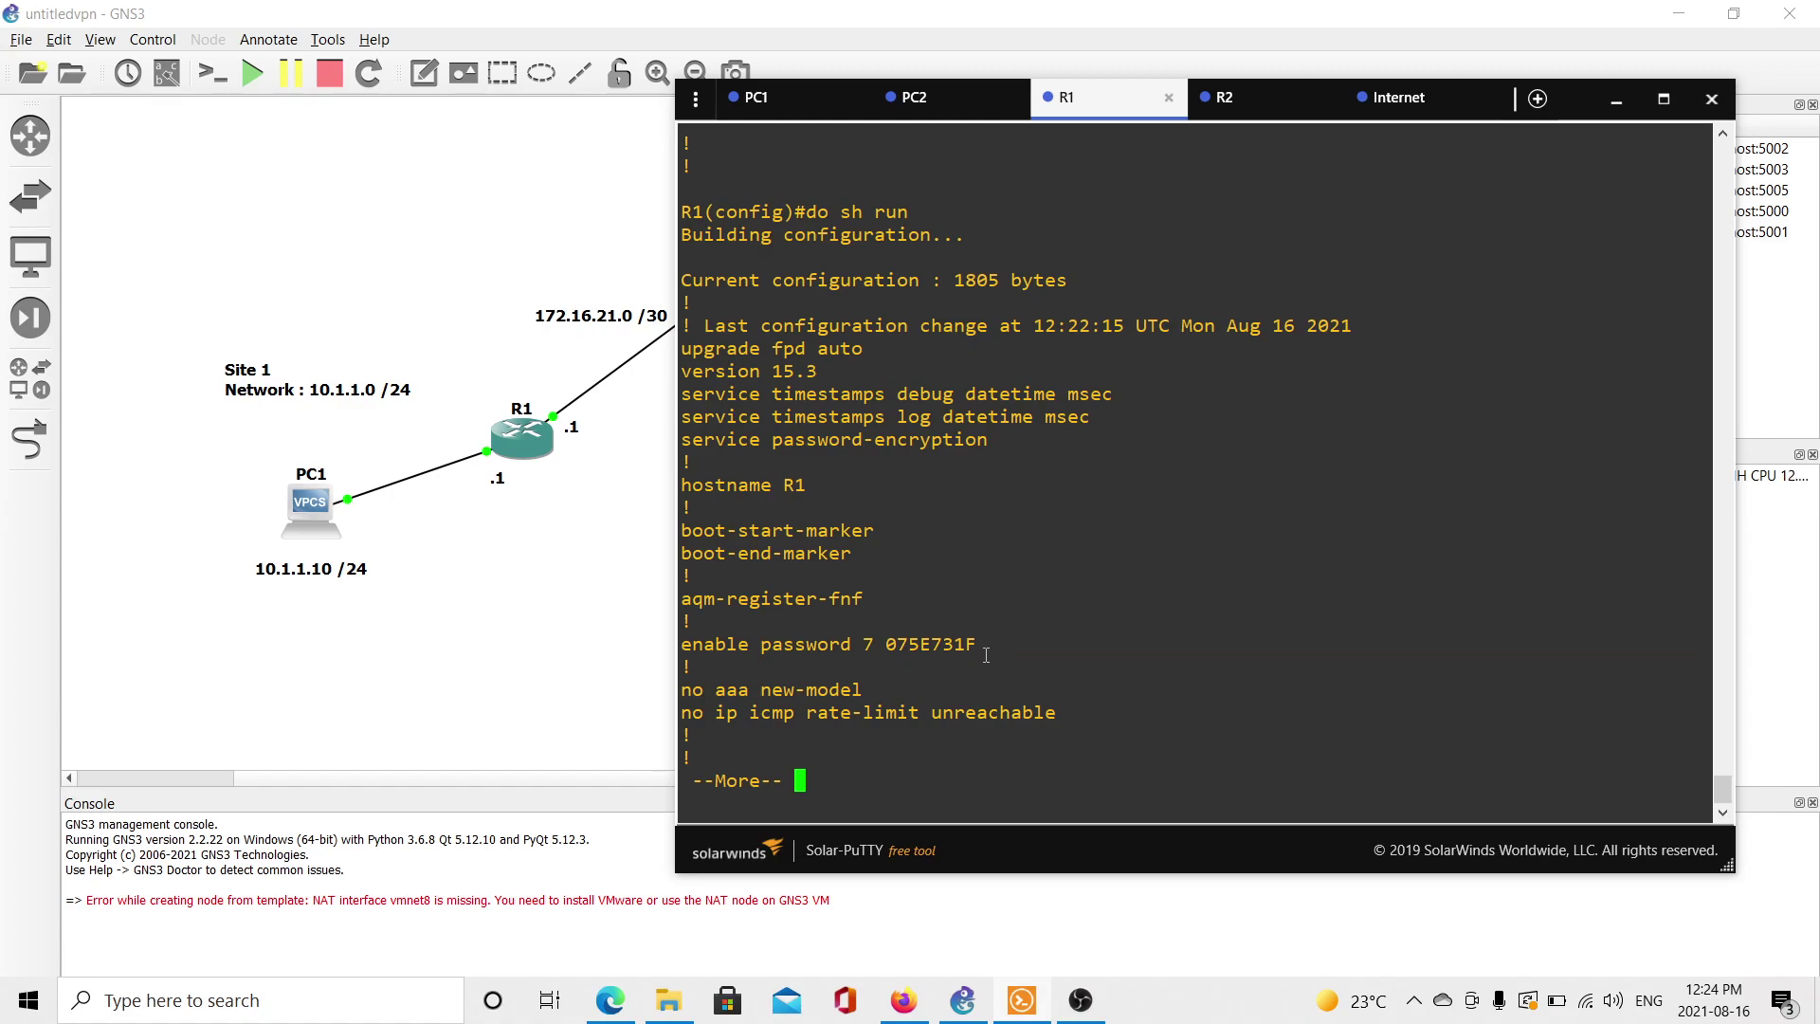
key("Return")
key("Return")
key("Return")
key("Return")
key("Return")
key("Return")
key("Return")
key("Return")
key("Return")
key("Return")
key("Return")
key("Return")
key("Return")
key("Return")
key("Return")
key("Return")
key("Return")
key("Return")
key("Return")
key("Return")
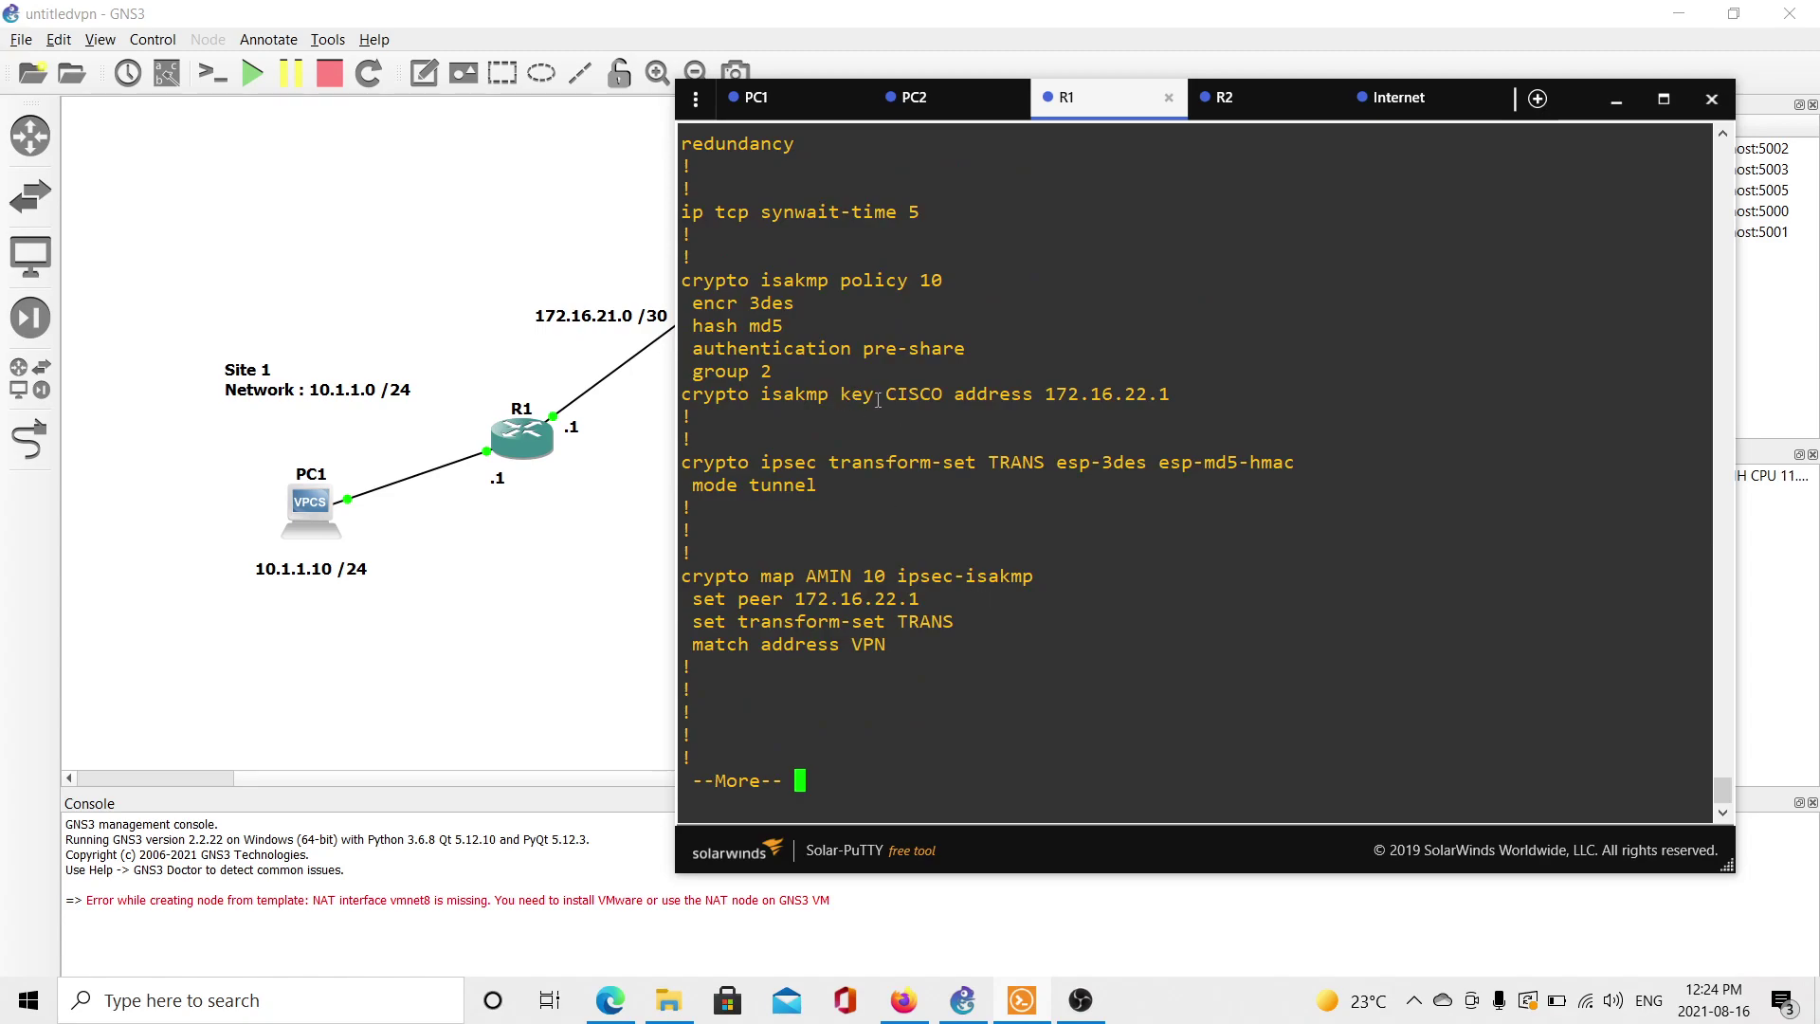
left_click_drag(884, 395, 953, 396)
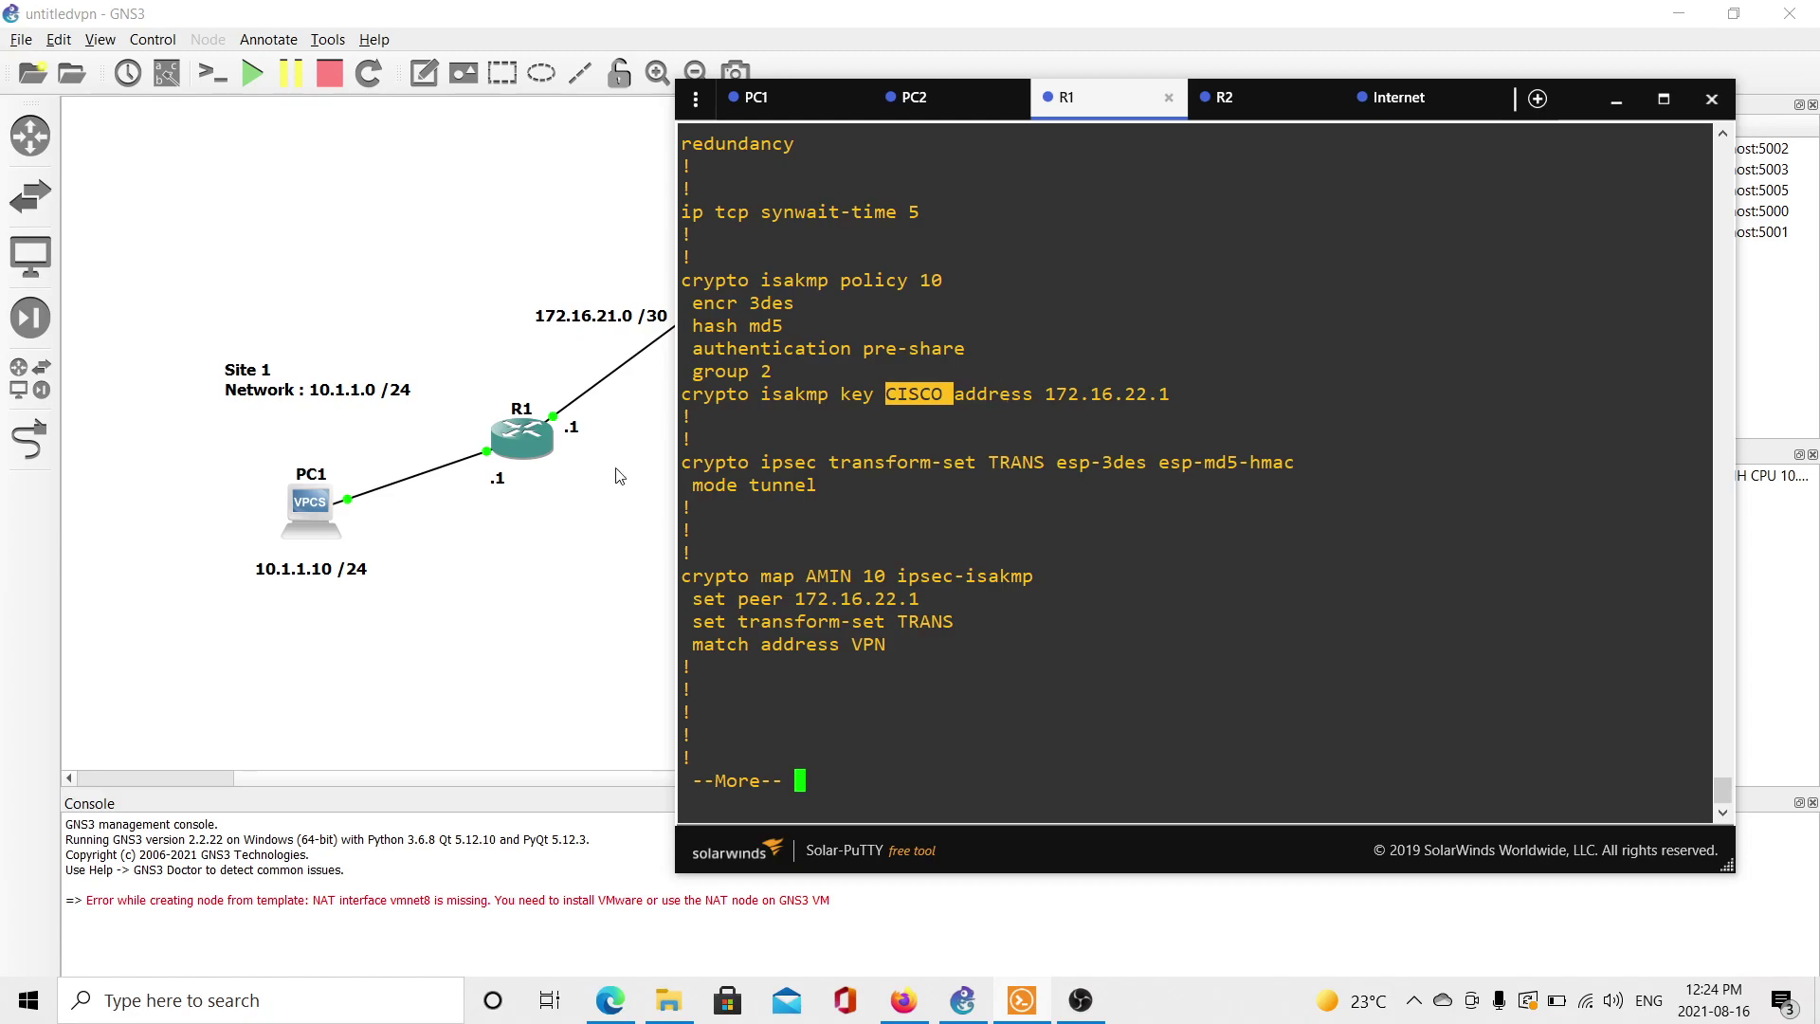
left_click(586, 644)
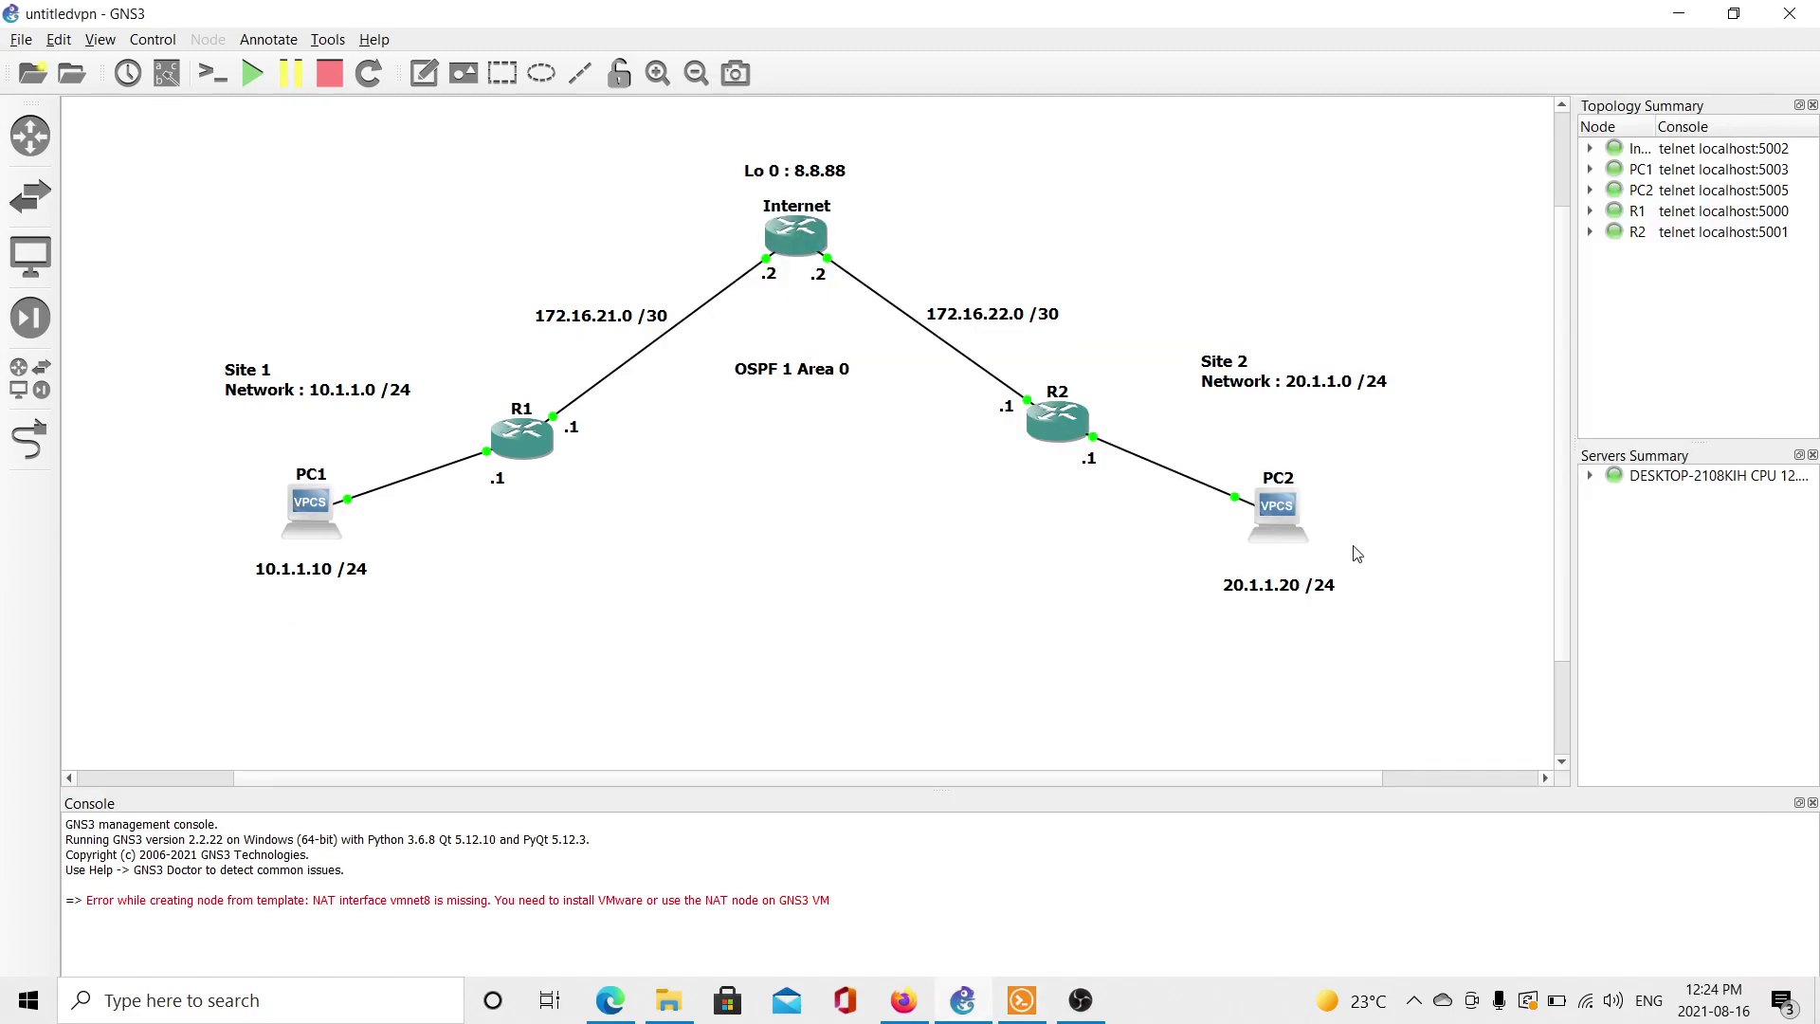